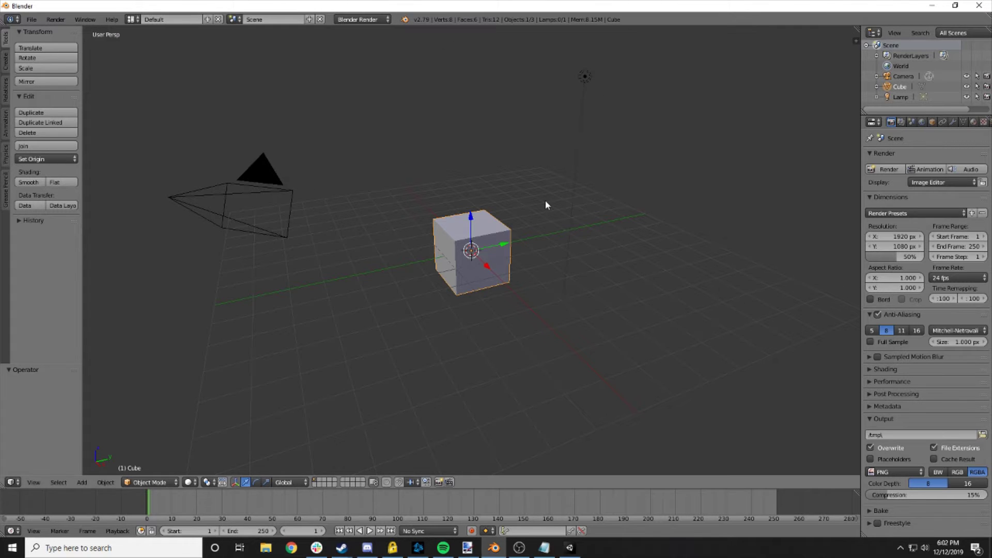
# - Delete the default camera and lamp from the scene, leaving only the cube
pyautogui.press('a')
pyautogui.click(611, 321)
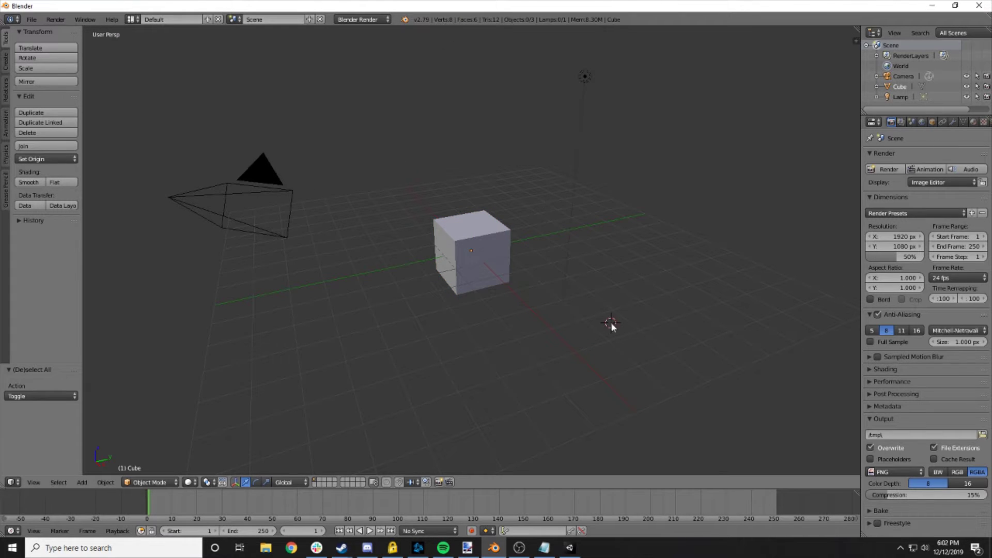
pyautogui.moveTo(611, 322); pyautogui.dragTo(547, 299, button='middle')
pyautogui.scroll(-3, 600, 306)
pyautogui.press('a')
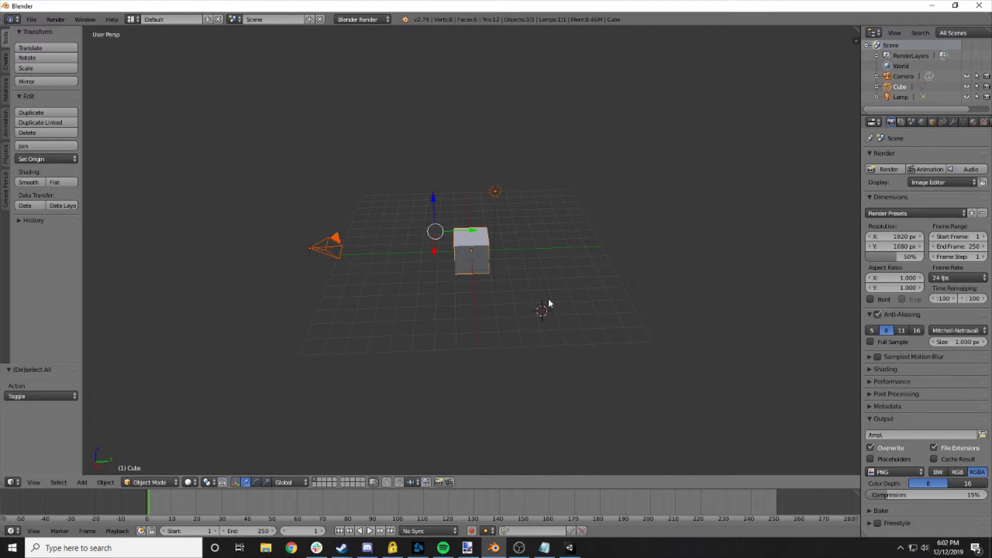
pyautogui.rightClick(322, 248)
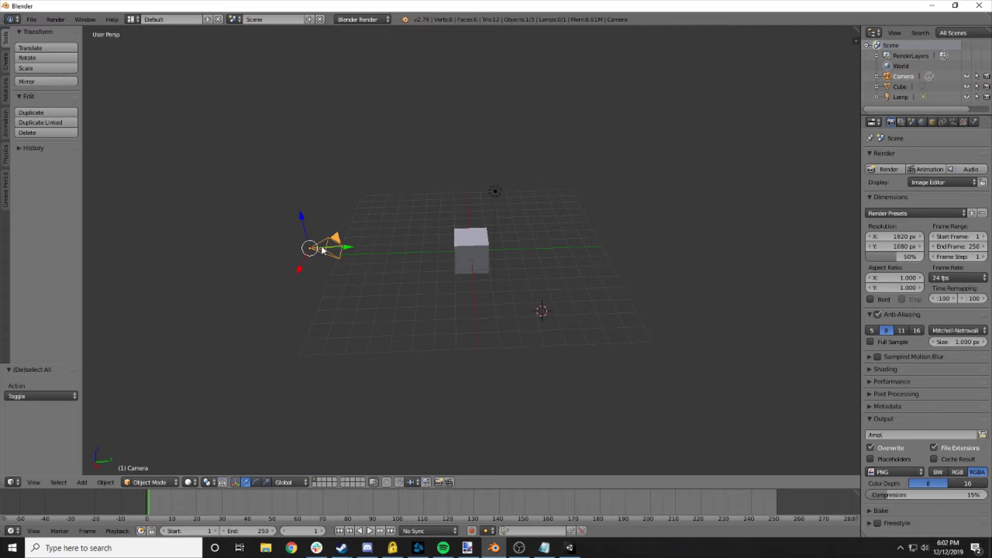
pyautogui.press('x')
pyautogui.click(287, 273)
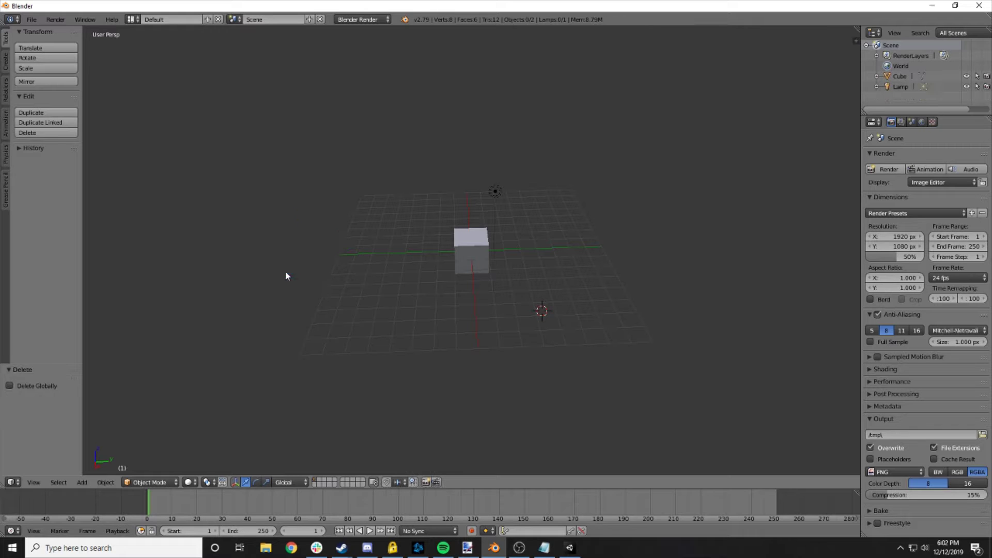
pyautogui.press('x')
pyautogui.rightClick(495, 191)
pyautogui.press('x')
pyautogui.click(478, 195)
# - Switch to a wireframe right orthographic view and add a Human (Meta-Rig) armature
pyautogui.press('KP_3')
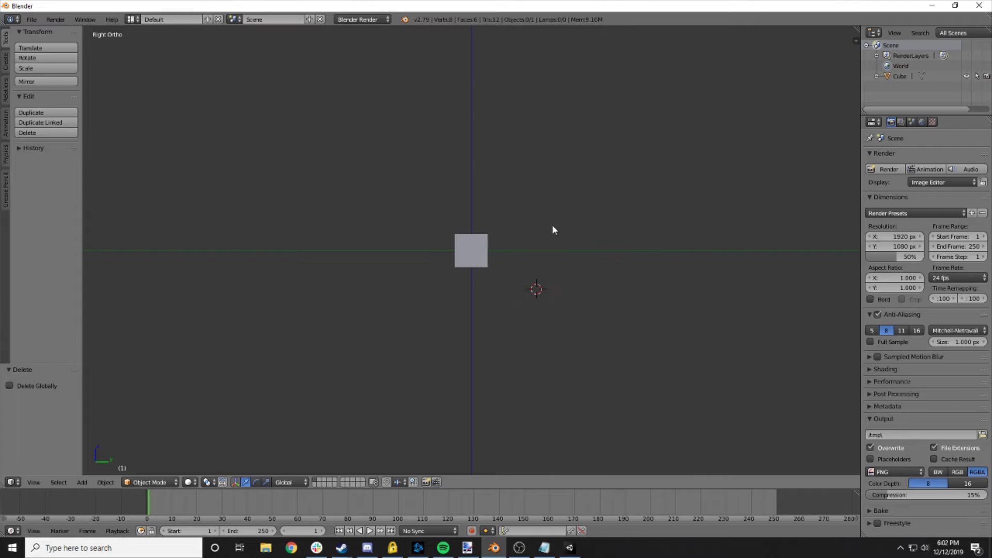
pyautogui.scroll(4, 519, 234)
pyautogui.press('z')
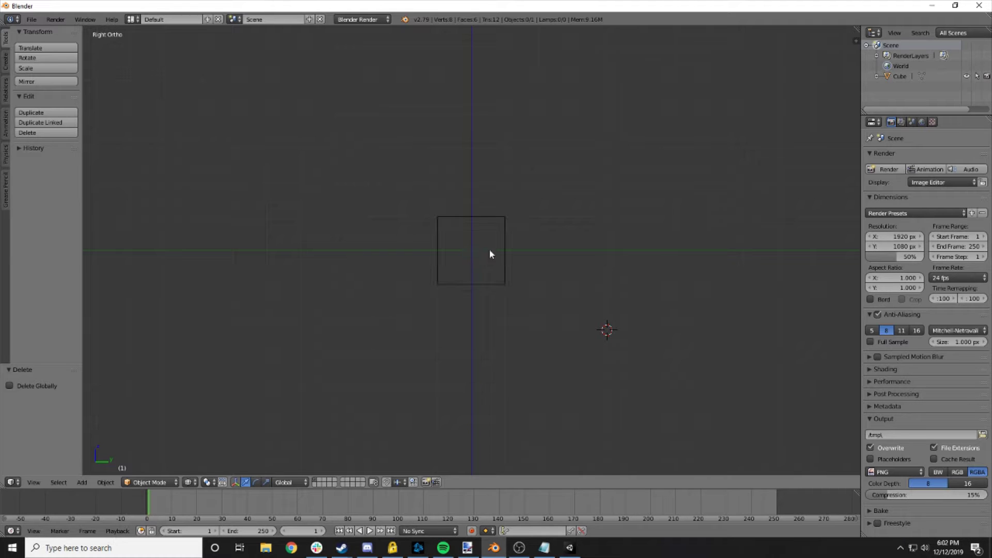
pyautogui.click(105, 482)
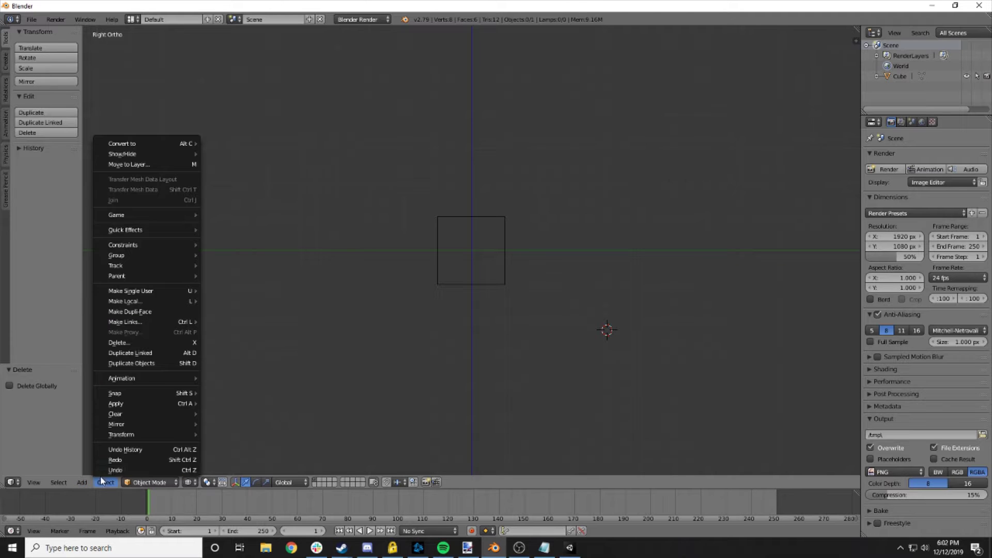
pyautogui.moveTo(83, 481)
pyautogui.moveTo(103, 414)
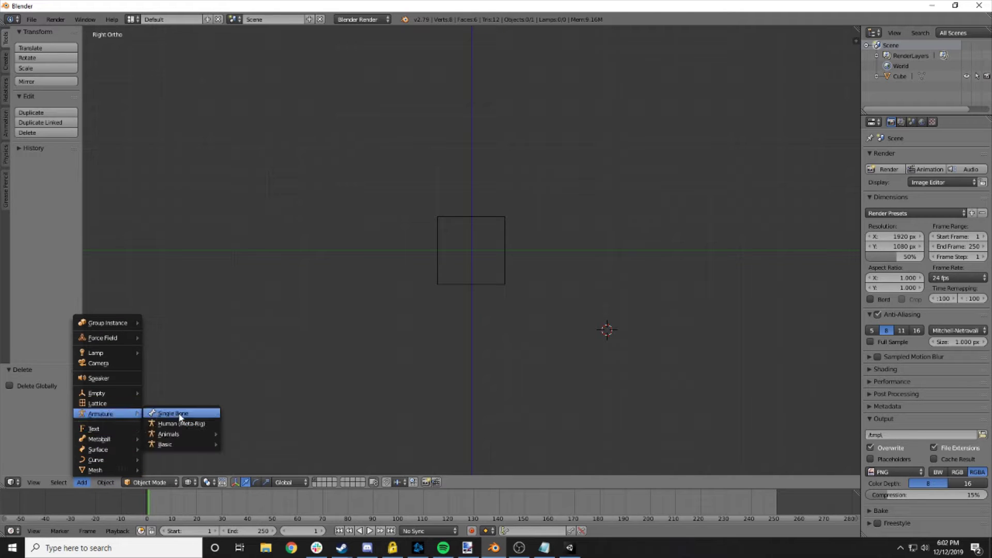
pyautogui.click(186, 424)
# - In front view, move the human armature -3.033 along X to the center line and 2.366 up along Z
pyautogui.press('KP_1')
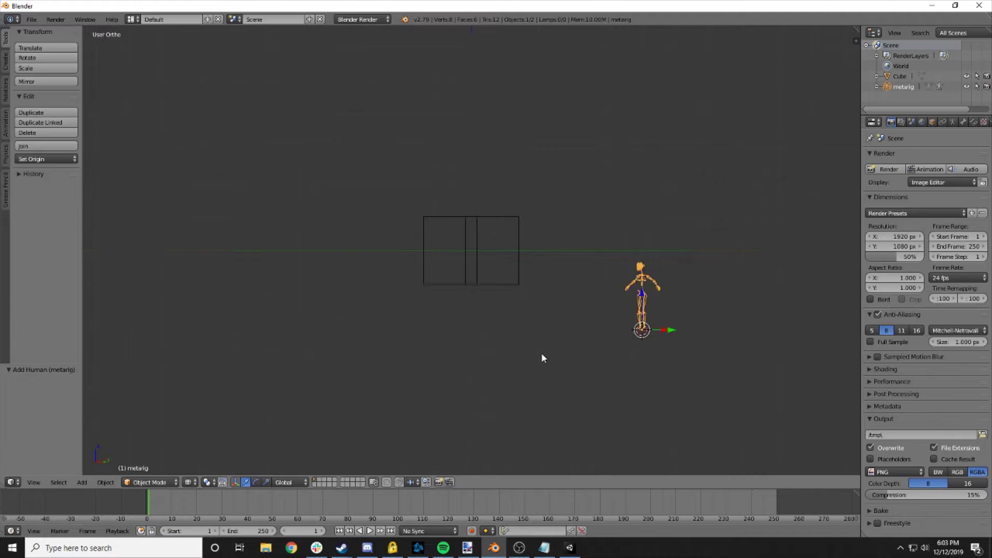
pyautogui.moveTo(601, 333); pyautogui.dragTo(504, 336)
pyautogui.press('g')
pyautogui.press('z')
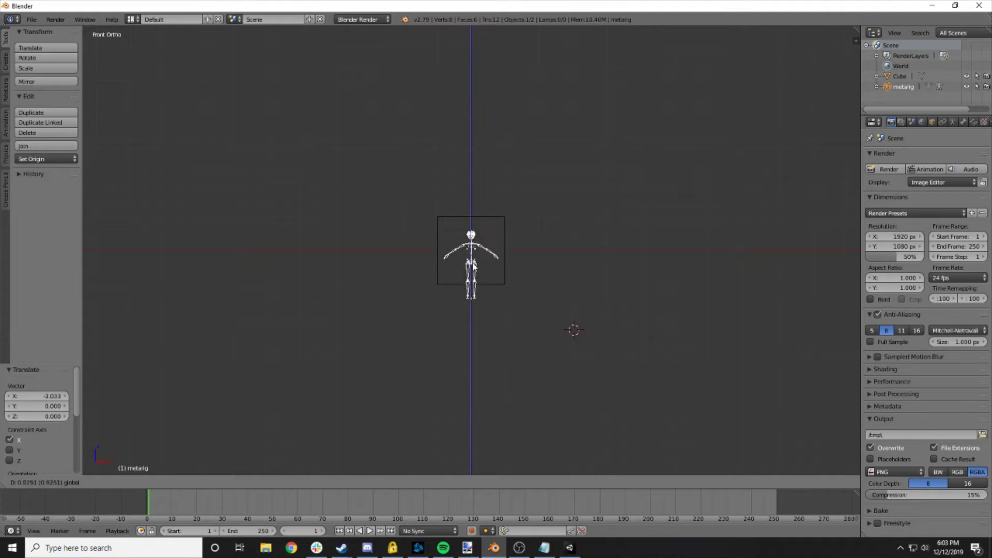
pyautogui.click(480, 222)
pyautogui.scroll(5, 478, 223)
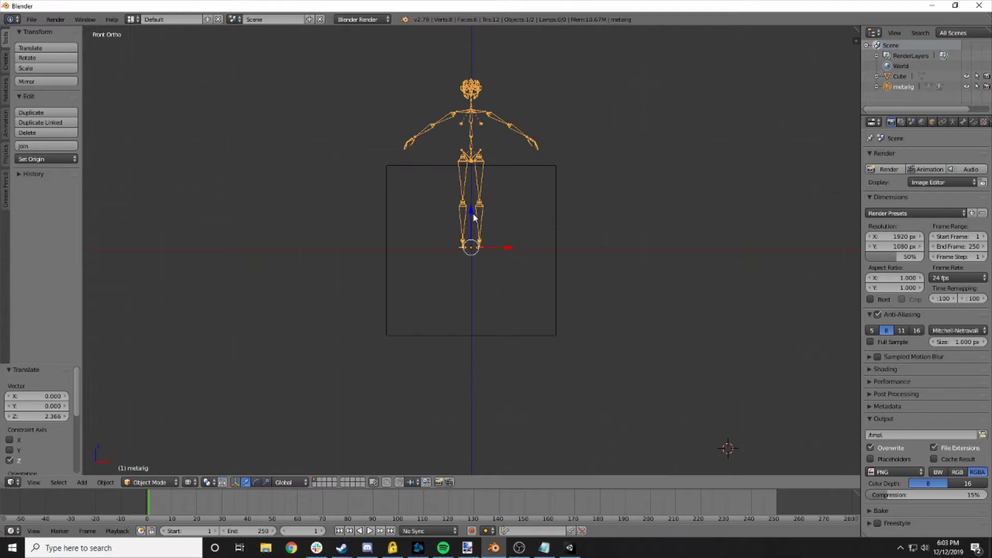
# - Examine the human armature's bones from the front and the side
pyautogui.scroll(3, 472, 213)
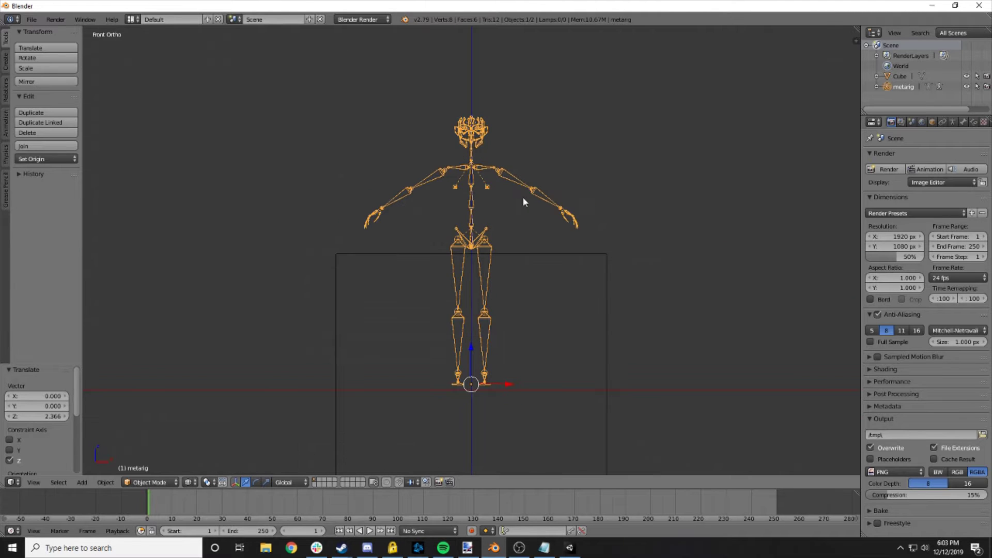
pyautogui.scroll(2, 523, 251)
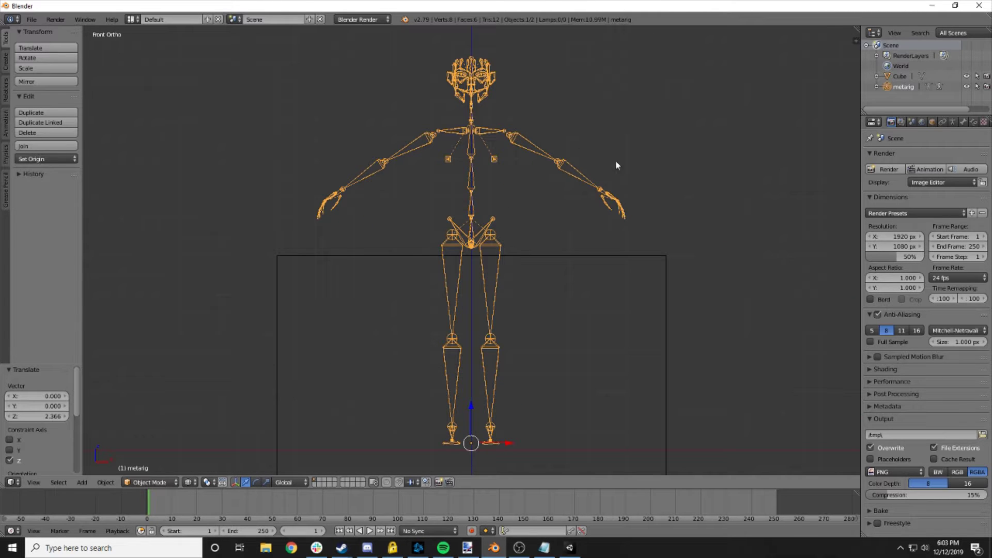
pyautogui.moveTo(616, 161)
pyautogui.mouseDown(button='middle')
pyautogui.moveTo(548, 215)
pyautogui.moveTo(613, 164)
pyautogui.moveTo(609, 174)
pyautogui.mouseUp(button='middle')
pyautogui.press('KP_1')
pyautogui.press('KP_3')
pyautogui.press('KP_1')
pyautogui.scroll(-2, 586, 194)
pyautogui.press('g')
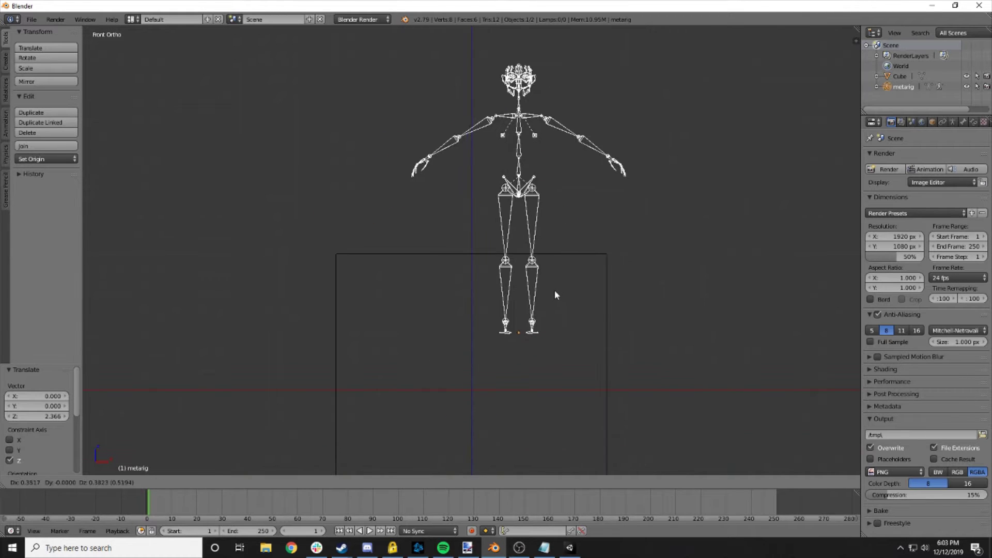
pyautogui.rightClick(550, 298)
# - Move the cube 1.349 up along Z onto the armature's torso and scale it uniformly by 0.316
pyautogui.rightClick(574, 269)
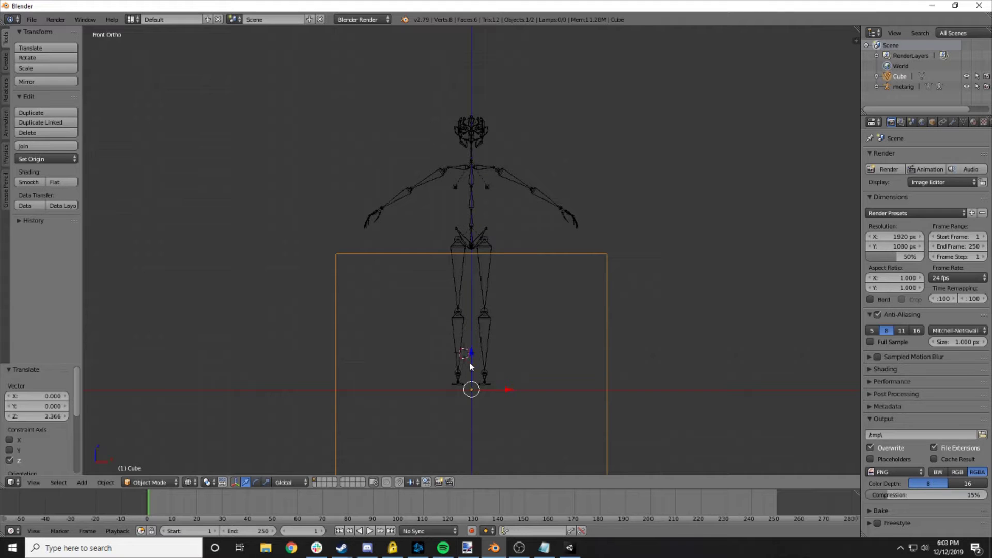
pyautogui.press('g')
pyautogui.press('z')
pyautogui.click(481, 176)
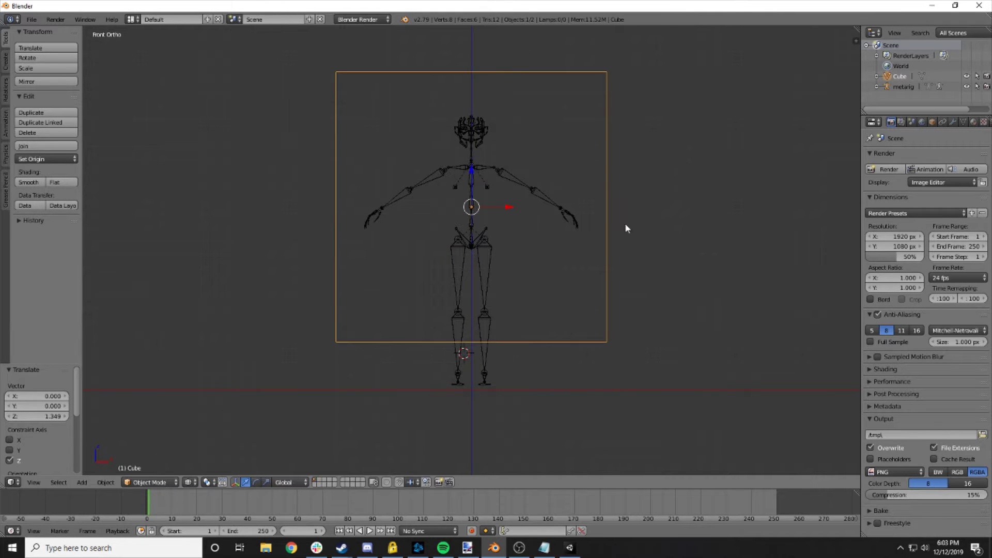
pyautogui.press('s')
pyautogui.click(537, 277)
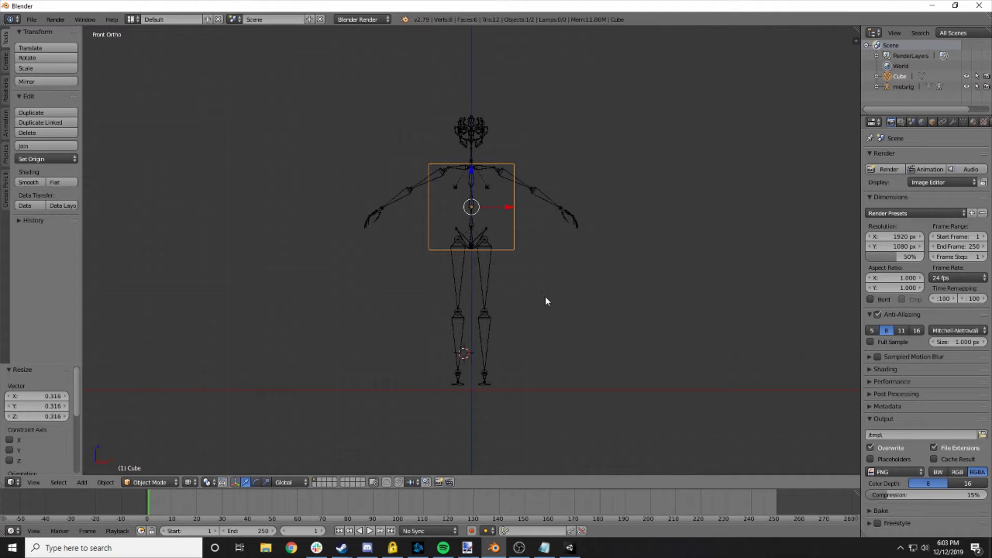
# - In side view, move the cube 4 units along Y to line it up with the armature's torso
pyautogui.press('KP_3')
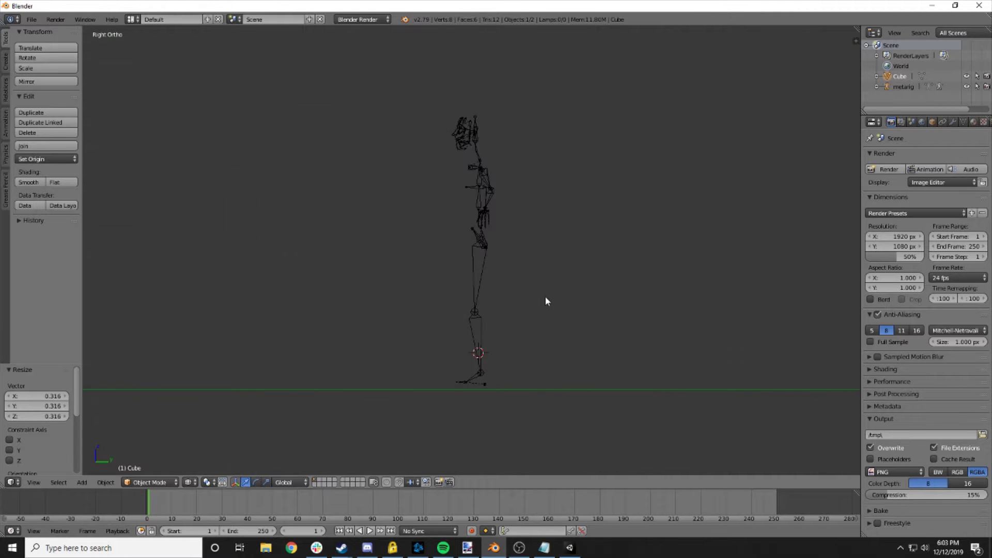
pyautogui.moveTo(360, 248); pyautogui.dragTo(507, 239)
pyautogui.moveTo(507, 239); pyautogui.dragTo(508, 241, button='middle')
pyautogui.press('KP_Decimal')
pyautogui.press('KP_1')
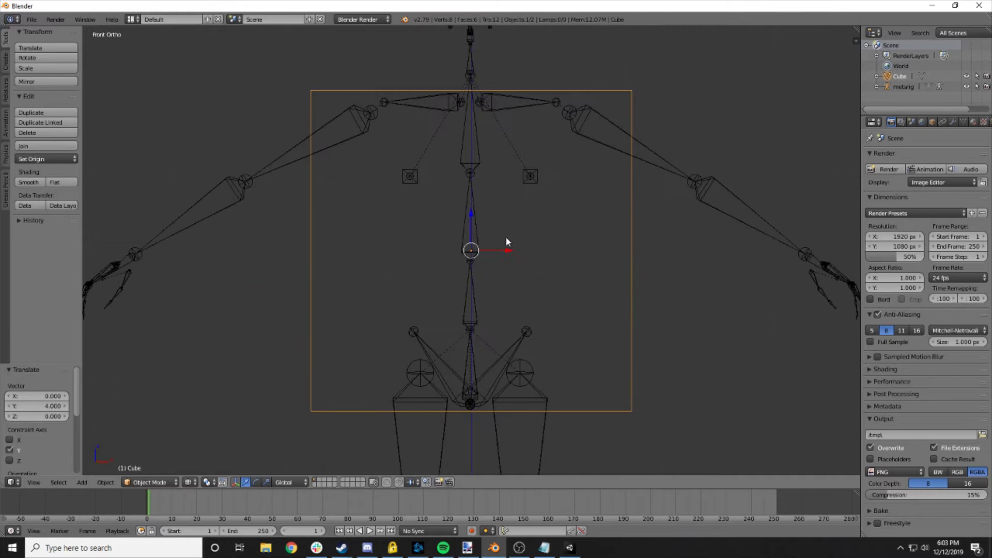
# - Scale the cube by 0.474 along Y to fit the torso's depth in side view
pyautogui.press('KP_3')
pyautogui.scroll(-2, 507, 237)
pyautogui.press('s')
pyautogui.press('y')
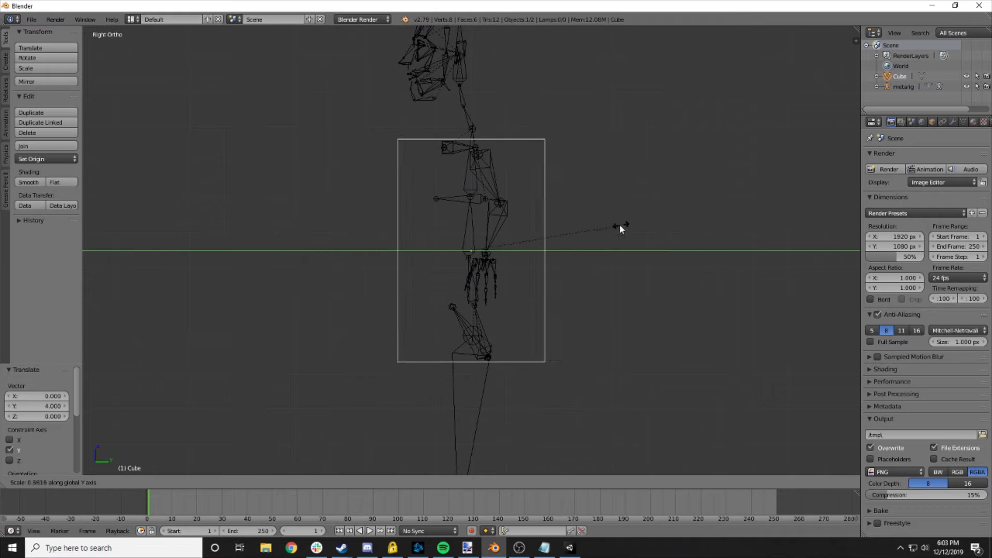
pyautogui.click(548, 252)
# - In solid front view, narrow the torso block by scaling it 0.780 along X
pyautogui.moveTo(465, 248)
pyautogui.mouseDown(button='middle')
pyautogui.moveTo(561, 264)
pyautogui.moveTo(645, 229)
pyautogui.moveTo(531, 212)
pyautogui.mouseUp(button='middle')
pyautogui.press('z')
pyautogui.press('KP_1')
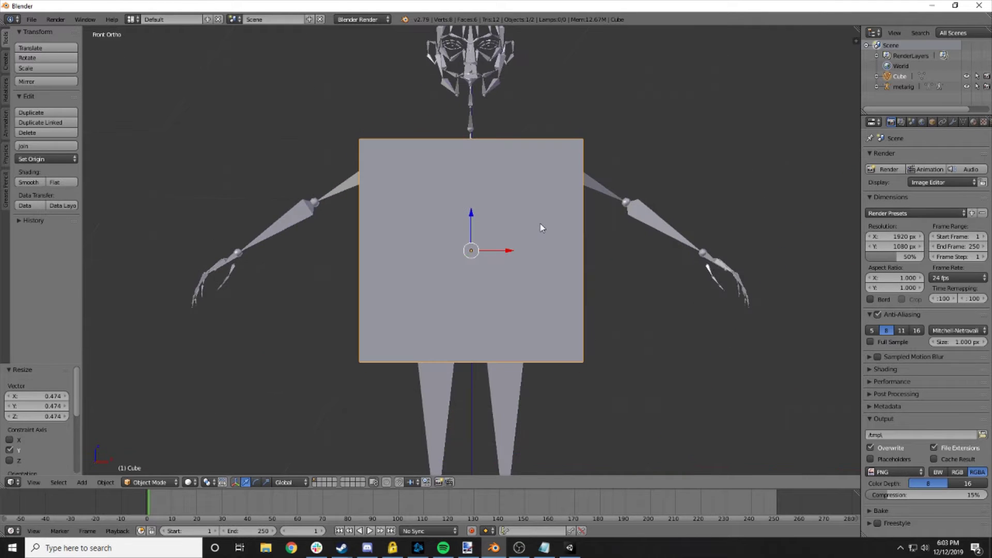
pyautogui.press('s')
pyautogui.press('x')
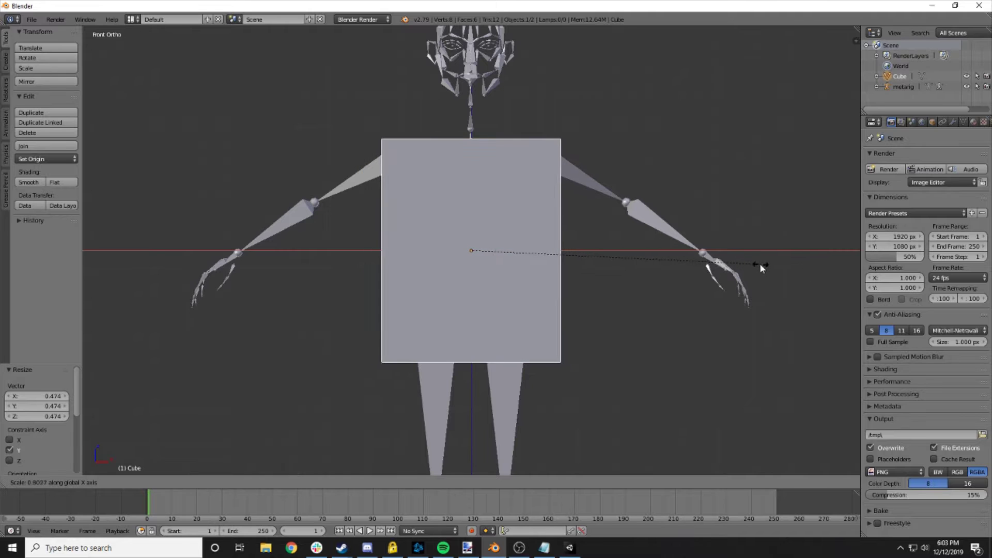
pyautogui.click(753, 270)
pyautogui.moveTo(753, 270)
pyautogui.mouseDown(button='middle')
pyautogui.moveTo(586, 312)
pyautogui.moveTo(687, 255)
pyautogui.moveTo(786, 284)
pyautogui.moveTo(635, 326)
pyautogui.moveTo(744, 279)
pyautogui.mouseUp(button='middle')
pyautogui.press('KP_1')
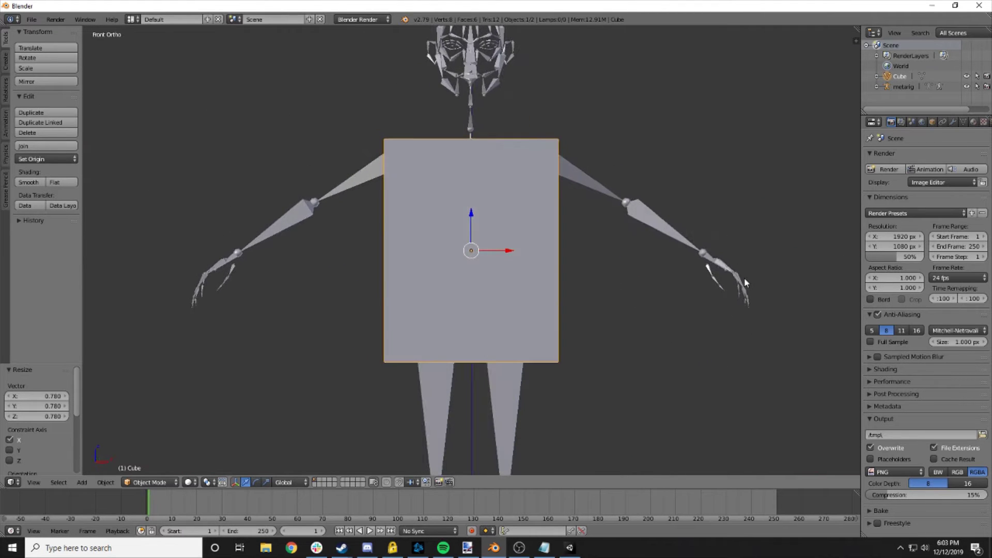
# - In wireframe Edit Mode, add a centered vertical loop cut through the torso block
pyautogui.press('z')
pyautogui.press('Tab')
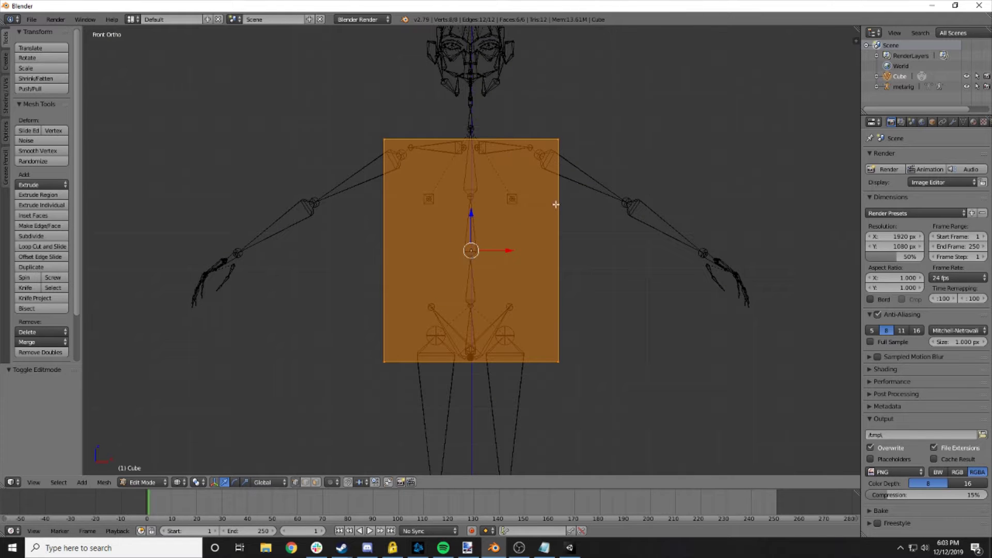
pyautogui.hotkey('ctrl', 'r')
pyautogui.click(465, 140)
pyautogui.rightClick(466, 139)
# - Delete the vertices of the torso block's half on the negative X side and return to Object Mode
pyautogui.press('a')
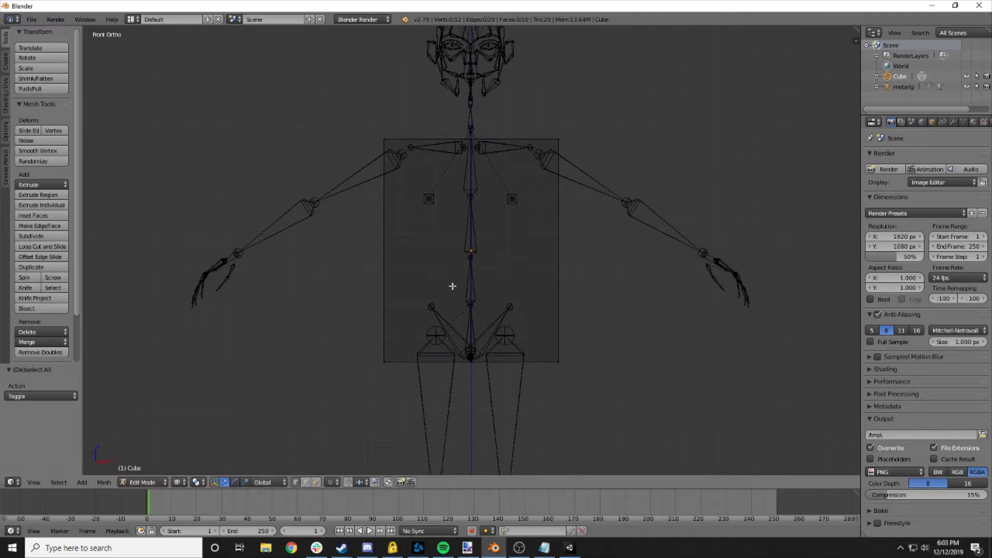
pyautogui.press('b')
pyautogui.moveTo(458, 412); pyautogui.dragTo(250, 85)
pyautogui.press('x')
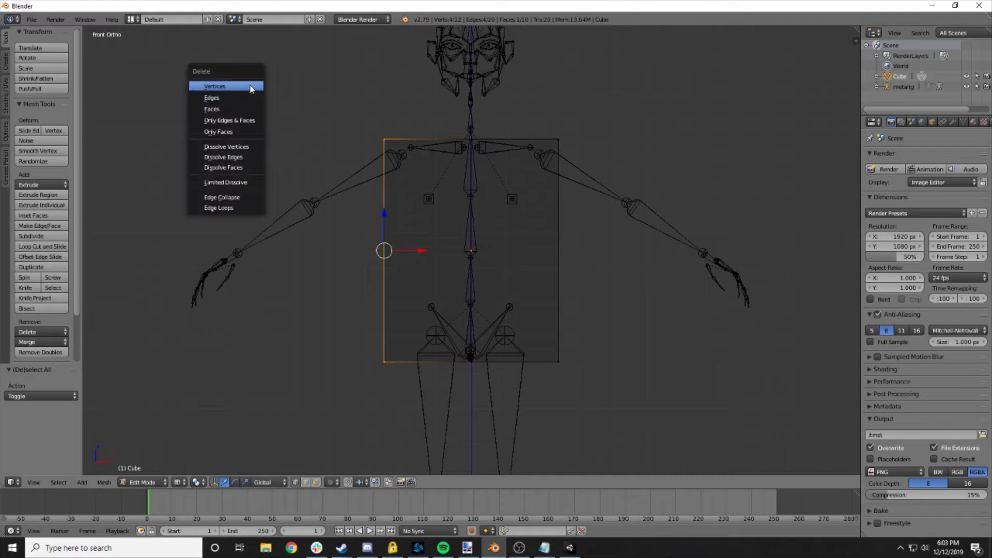
pyautogui.click(252, 86)
pyautogui.press('Tab')
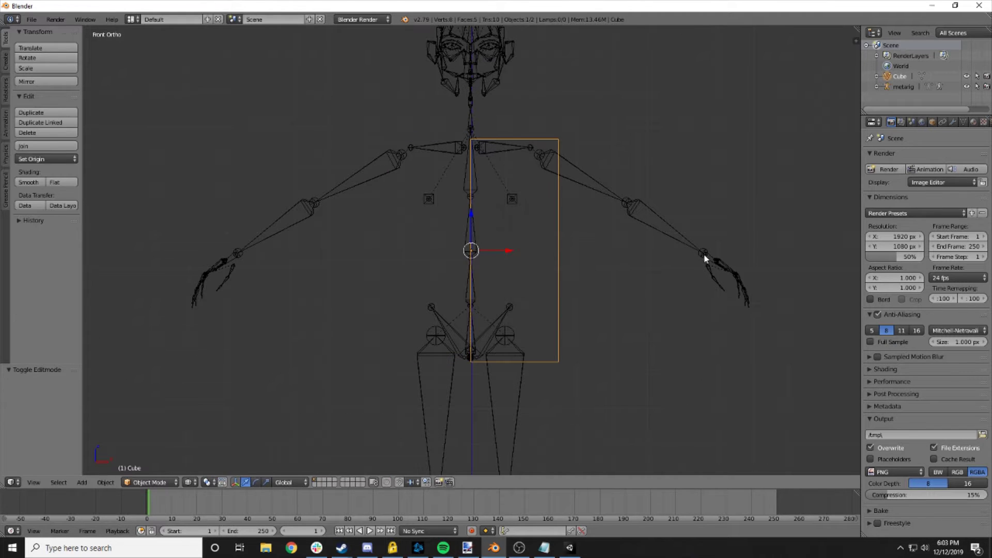
# - Add a Mirror modifier on the X axis to the remaining torso half and enter Edit Mode
pyautogui.click(954, 122)
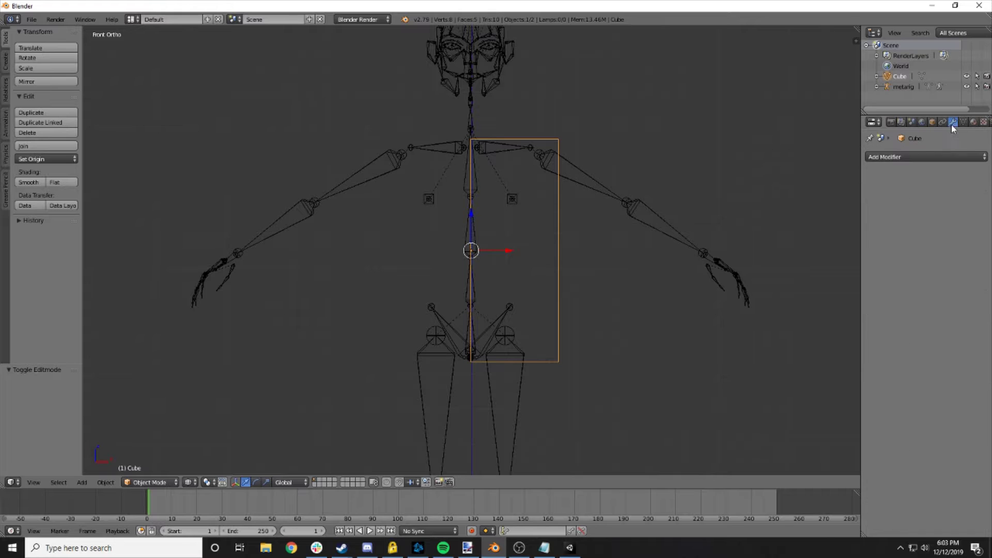
pyautogui.click(919, 155)
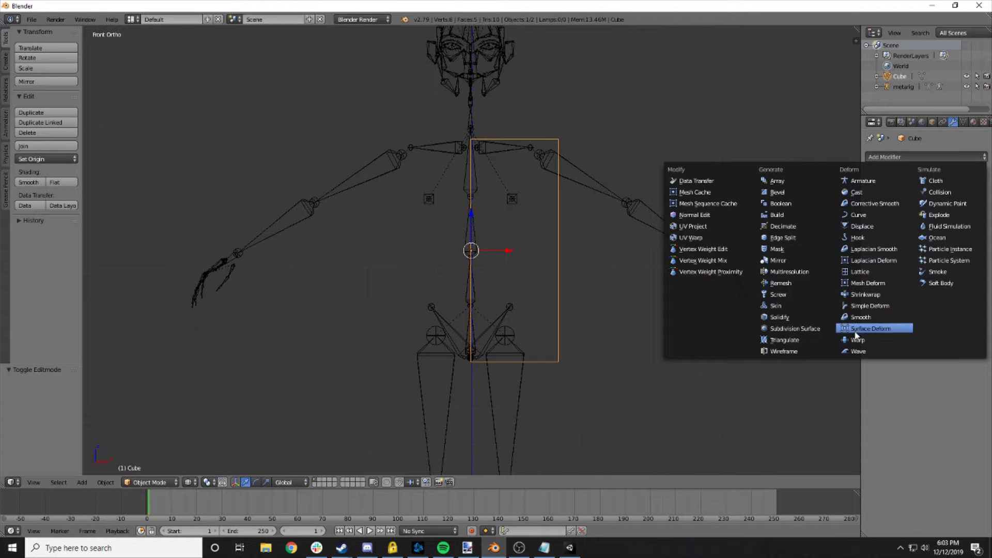
pyautogui.click(784, 260)
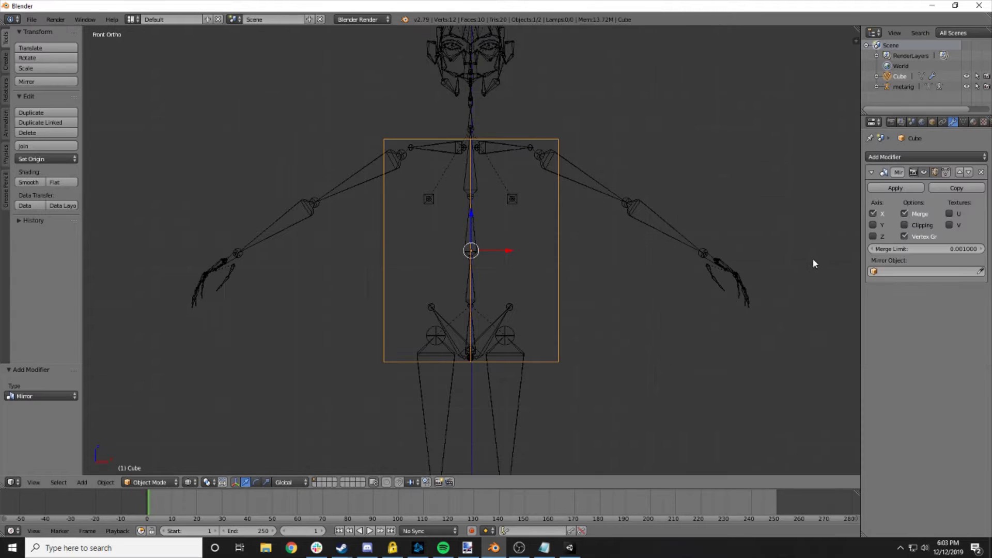
pyautogui.press('Tab')
pyautogui.rightClick(558, 139)
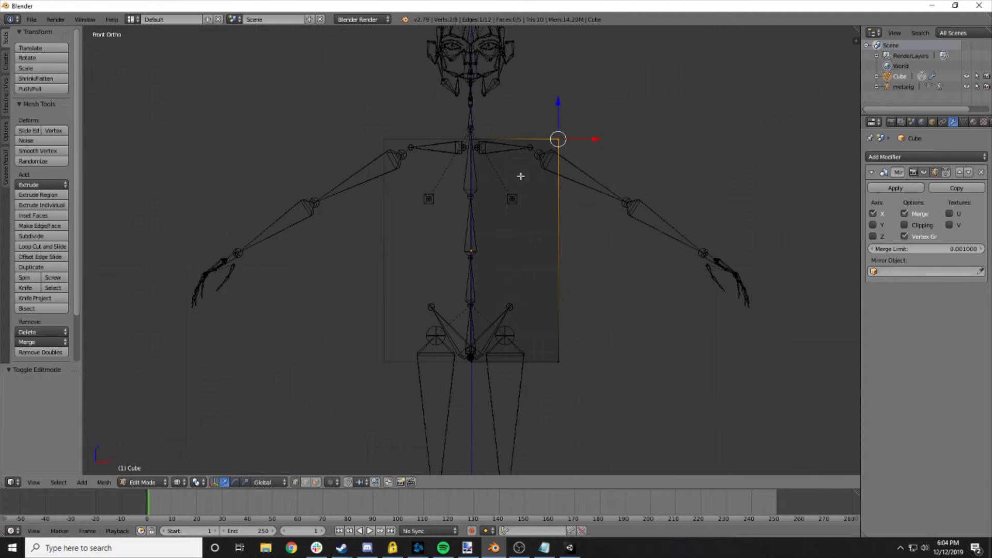
pyautogui.press('g')
pyautogui.press('Escape')
pyautogui.press('a')
# - Taper the torso by moving its lower outer vertices -0.063 along X, and return to Object Mode in wireframe front view
pyautogui.press('b')
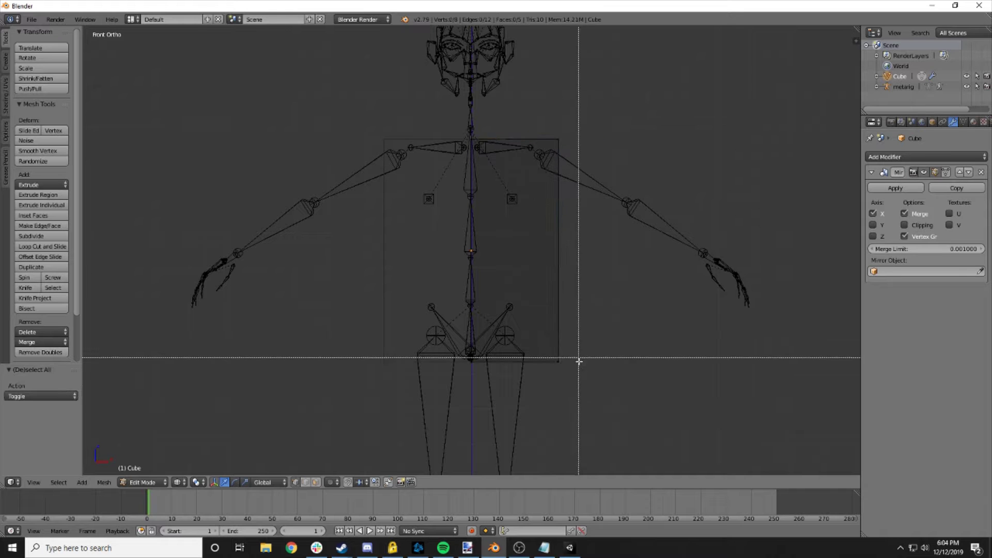
pyautogui.moveTo(578, 368); pyautogui.dragTo(533, 351)
pyautogui.moveTo(596, 363); pyautogui.dragTo(574, 363)
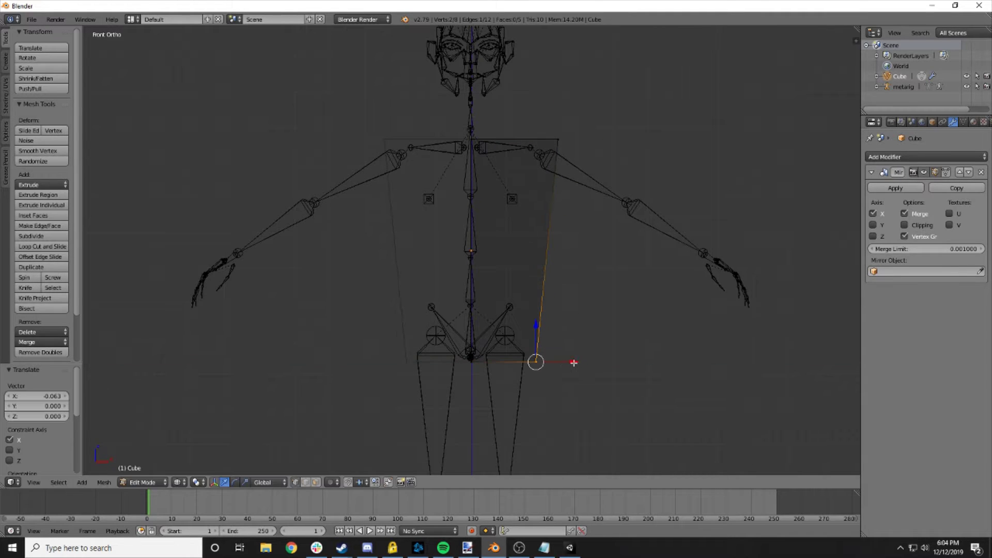
pyautogui.moveTo(651, 306); pyautogui.dragTo(580, 328, button='middle')
pyautogui.press('KP_1')
pyautogui.press('a')
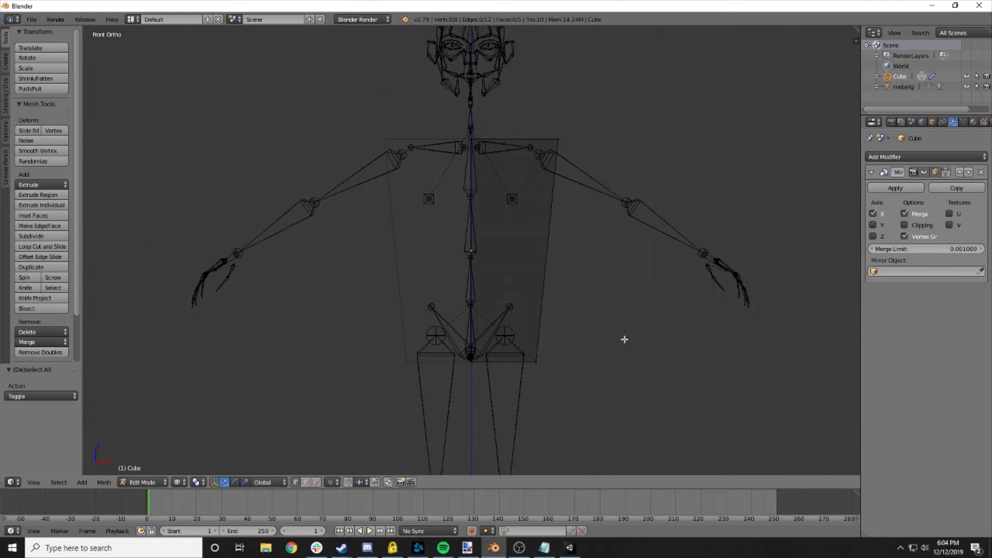
pyautogui.moveTo(625, 339)
pyautogui.mouseDown(button='middle')
pyautogui.moveTo(553, 345)
pyautogui.moveTo(563, 281)
pyautogui.moveTo(677, 310)
pyautogui.mouseUp(button='middle')
pyautogui.press('z')
pyautogui.press('KP_1')
pyautogui.press('Tab')
pyautogui.press('z')
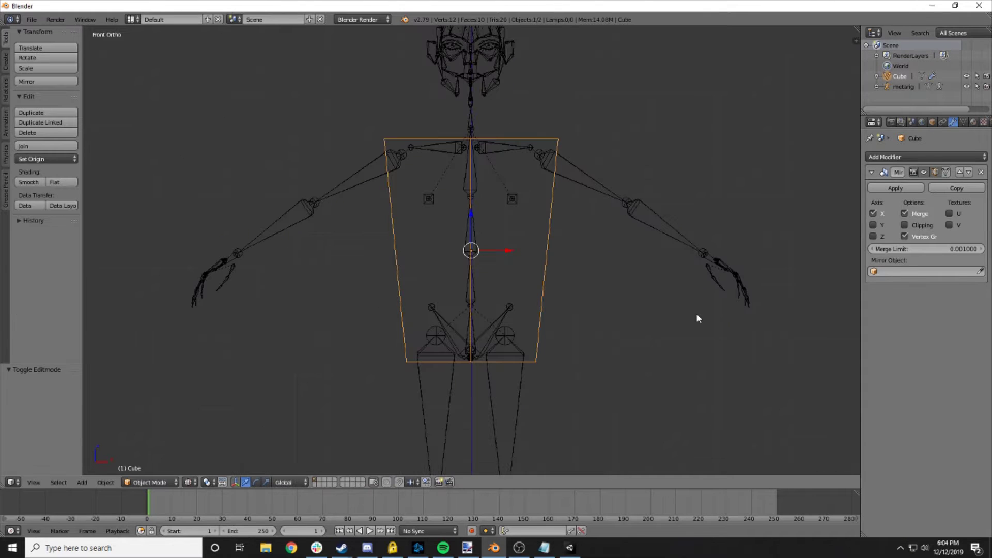
# - In Edit Mode, add three horizontal loop cuts across the torso half, sliding each one level with a spine bone joint
pyautogui.scroll(2, 556, 278)
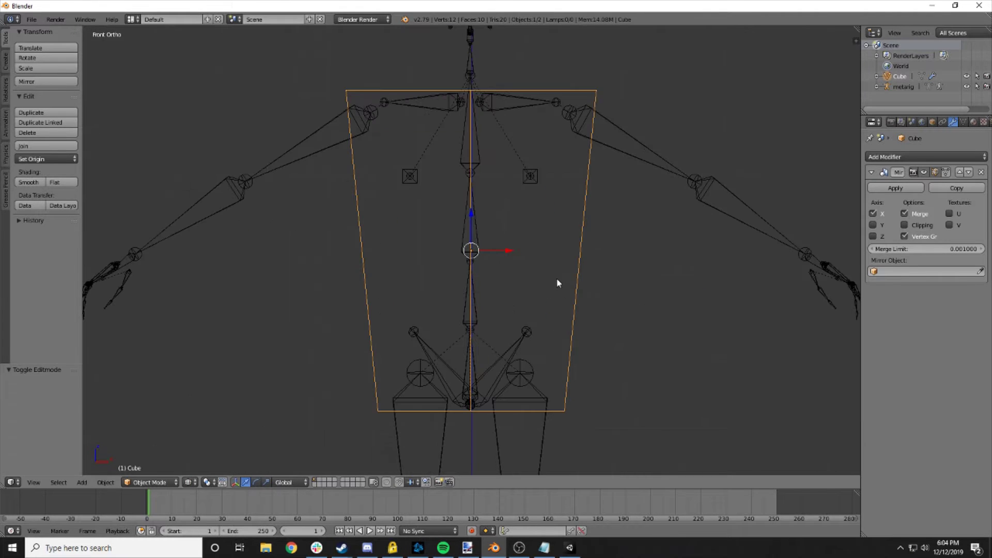
pyautogui.press('Tab')
pyautogui.hotkey('ctrl', 'r')
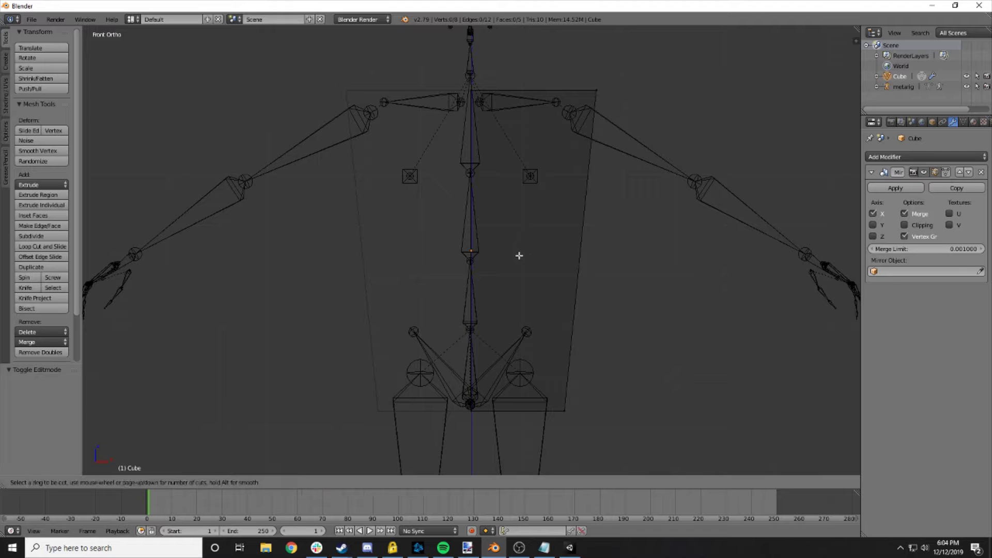
pyautogui.click(462, 217)
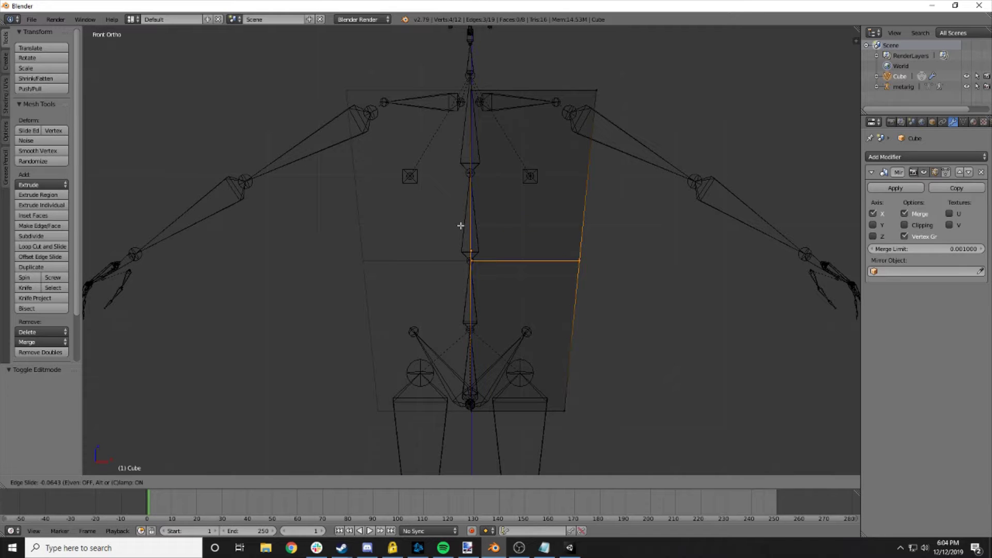
pyautogui.click(460, 226)
pyautogui.hotkey('ctrl', 'r')
pyautogui.click(490, 184)
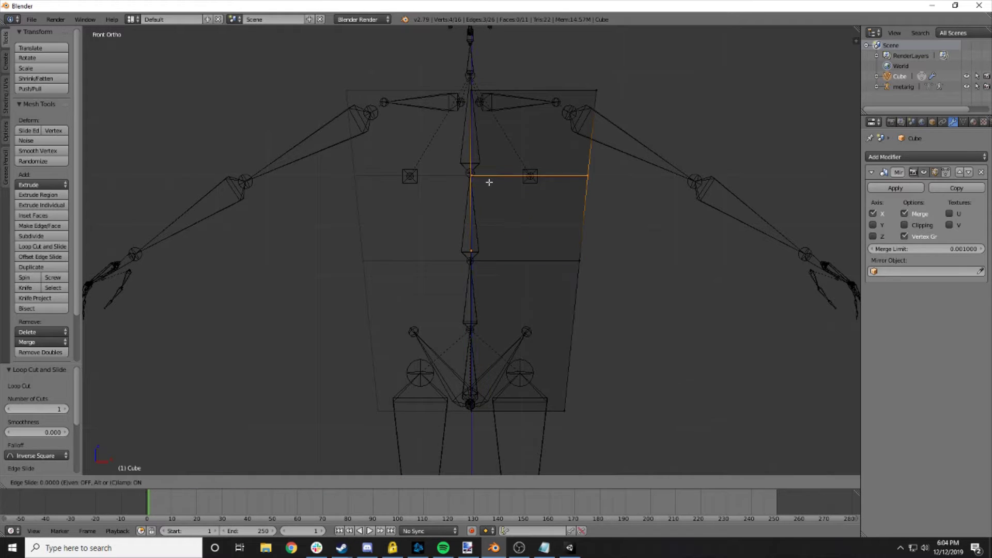
pyautogui.click(489, 184)
pyautogui.hotkey('ctrl', 'r')
pyautogui.click(495, 333)
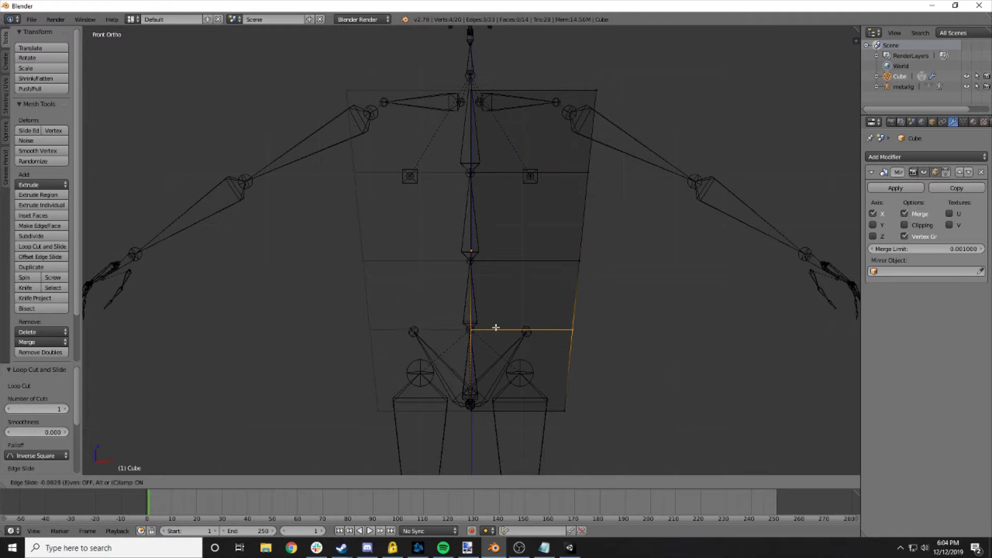
pyautogui.click(496, 328)
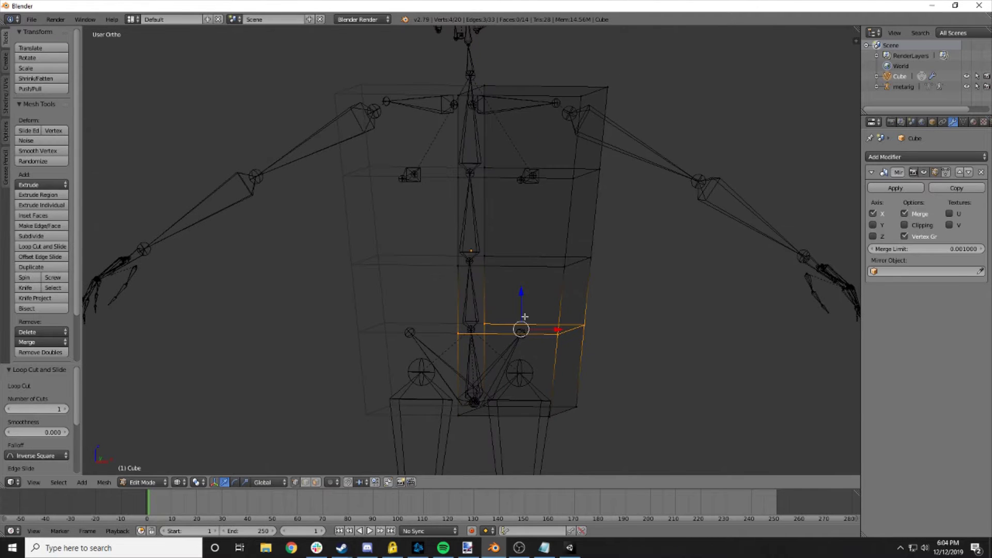
pyautogui.press('a')
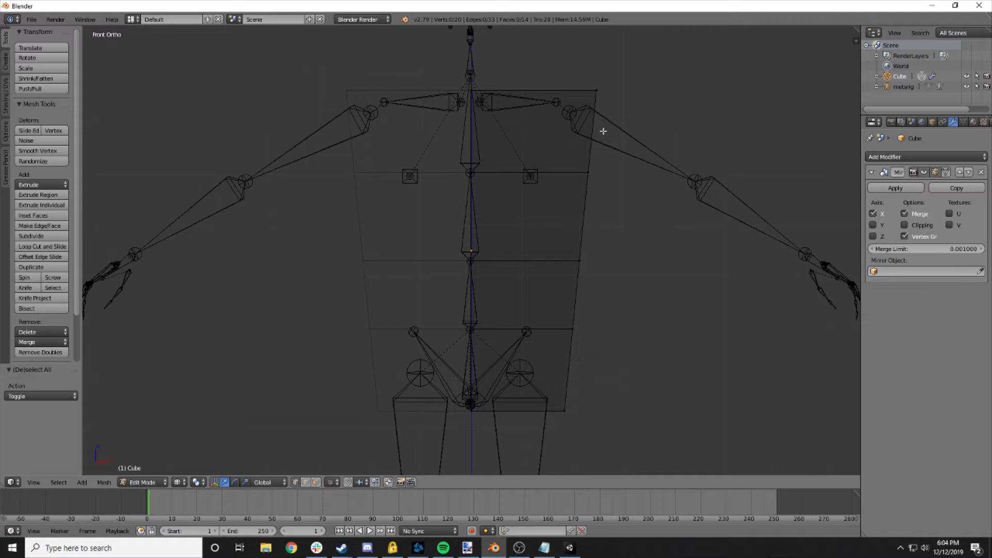
# - Move the torso's topmost outer vertices inward along X to narrow the shoulders
pyautogui.press('b')
pyautogui.moveTo(648, 132); pyautogui.dragTo(558, 77)
pyautogui.moveTo(639, 90); pyautogui.dragTo(614, 90)
pyautogui.press('a')
# - Shift the outer vertices at the hips and torso base along X so the hip section's side runs almost straight down
pyautogui.rightClick(565, 411)
pyautogui.moveTo(594, 410); pyautogui.dragTo(549, 336)
pyautogui.press('a')
pyautogui.press('b')
pyautogui.press('a')
pyautogui.press('b')
pyautogui.moveTo(618, 438); pyautogui.dragTo(519, 311)
pyautogui.moveTo(612, 371); pyautogui.dragTo(611, 370)
pyautogui.press('a')
# - Examine the reshaped torso in solid shading from the front, from above and at an angle
pyautogui.moveTo(625, 377)
pyautogui.mouseDown(button='middle')
pyautogui.moveTo(589, 359)
pyautogui.moveTo(649, 348)
pyautogui.moveTo(603, 336)
pyautogui.moveTo(596, 346)
pyautogui.mouseUp(button='middle')
pyautogui.press('z')
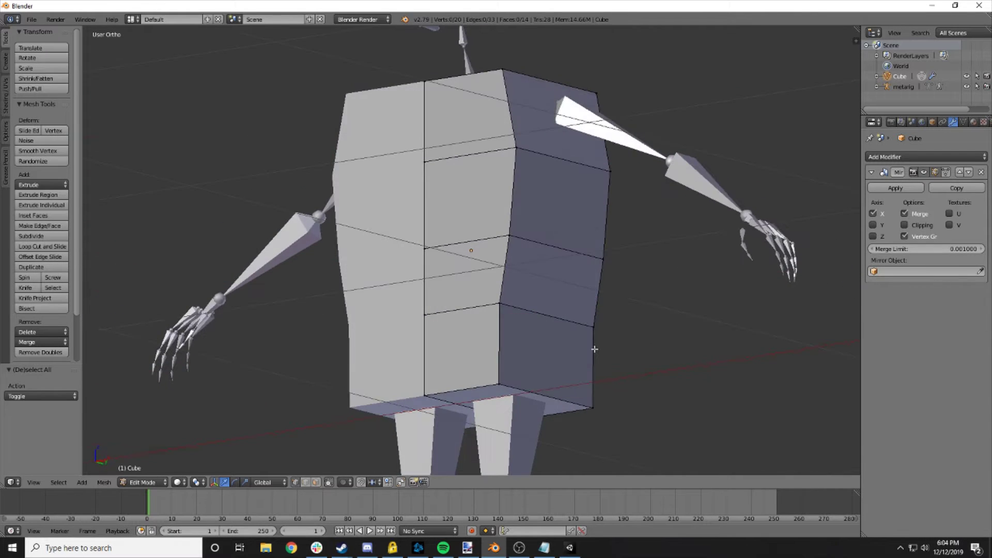
pyautogui.press('KP_1')
pyautogui.press('Tab')
pyautogui.press('Tab')
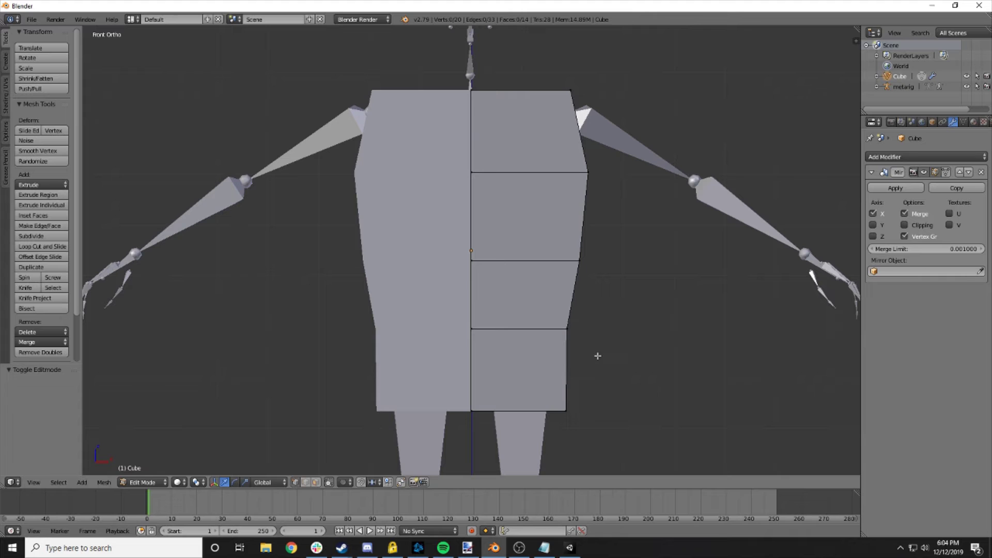
pyautogui.moveTo(599, 353); pyautogui.dragTo(592, 360, button='middle')
pyautogui.press('KP_7')
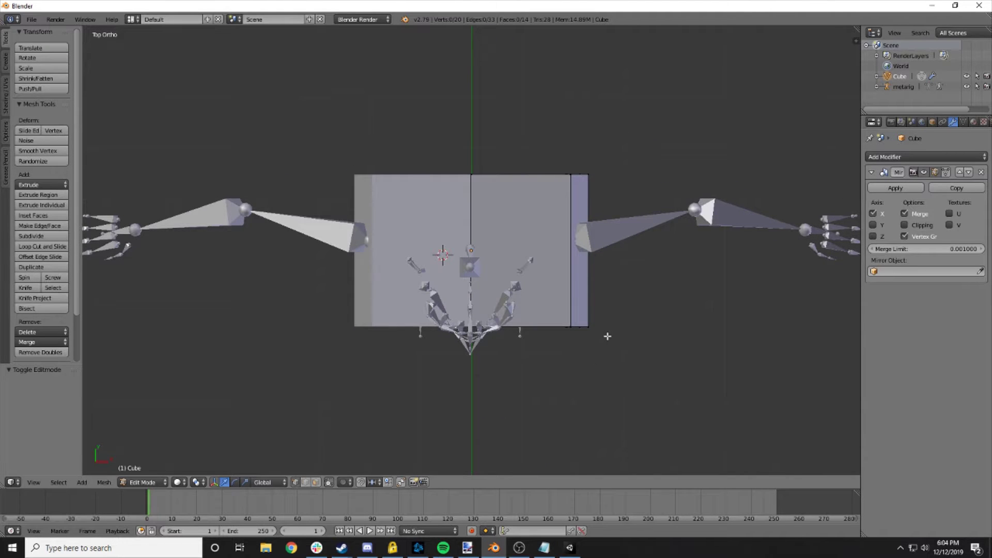
pyautogui.moveTo(615, 332); pyautogui.dragTo(391, 341, button='middle')
# - In wireframe, add two evenly spaced vertical loop cuts through the torso's side, dividing its depth into thirds
pyautogui.press('KP_1')
pyautogui.press('z')
pyautogui.moveTo(451, 286); pyautogui.dragTo(496, 248, button='middle')
pyautogui.hotkey('ctrl', 'r')
pyautogui.scroll(1, 498, 226)
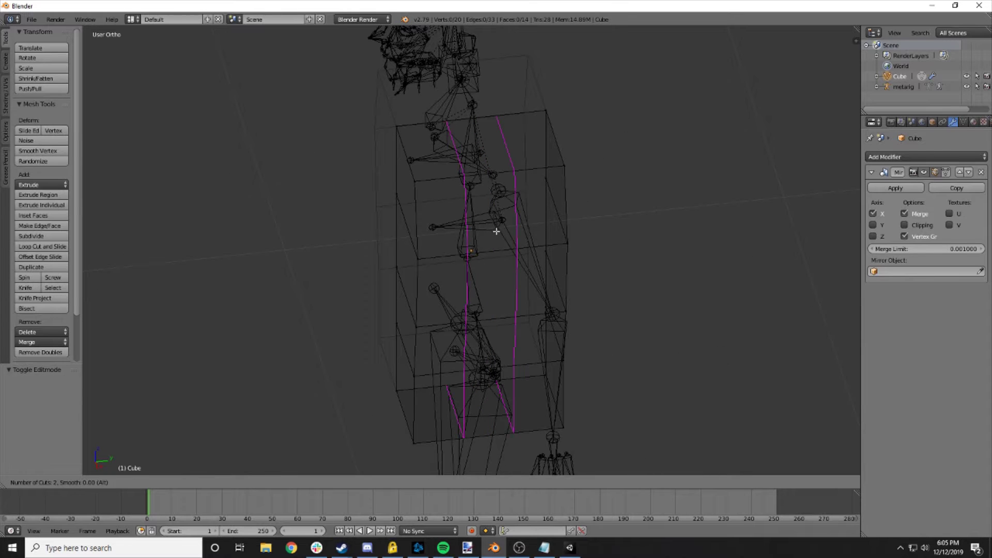
pyautogui.click(498, 228)
pyautogui.rightClick(499, 228)
pyautogui.press('a')
pyautogui.moveTo(597, 261); pyautogui.dragTo(632, 192, button='middle')
pyautogui.rightClick(506, 153)
pyautogui.keyDown('shift'); pyautogui.rightClick(538, 152); pyautogui.keyUp('shift')
pyautogui.keyDown('shift'); pyautogui.rightClick(543, 228); pyautogui.keyUp('shift')
pyautogui.keyDown('shift'); pyautogui.rightClick(489, 232); pyautogui.keyUp('shift')
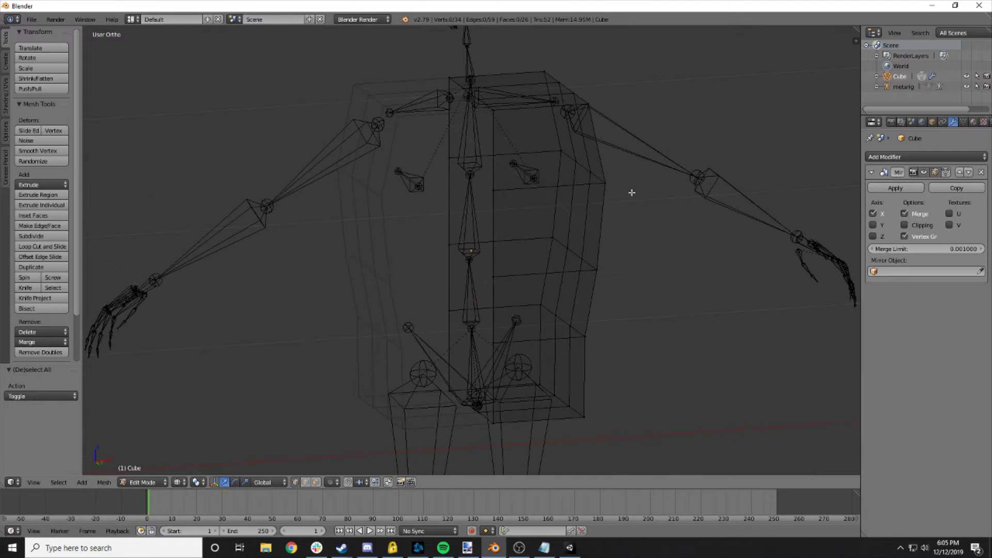
# - Add two evenly spaced vertical loop cuts across the torso half's front, dividing its width into thirds
pyautogui.press('KP_1')
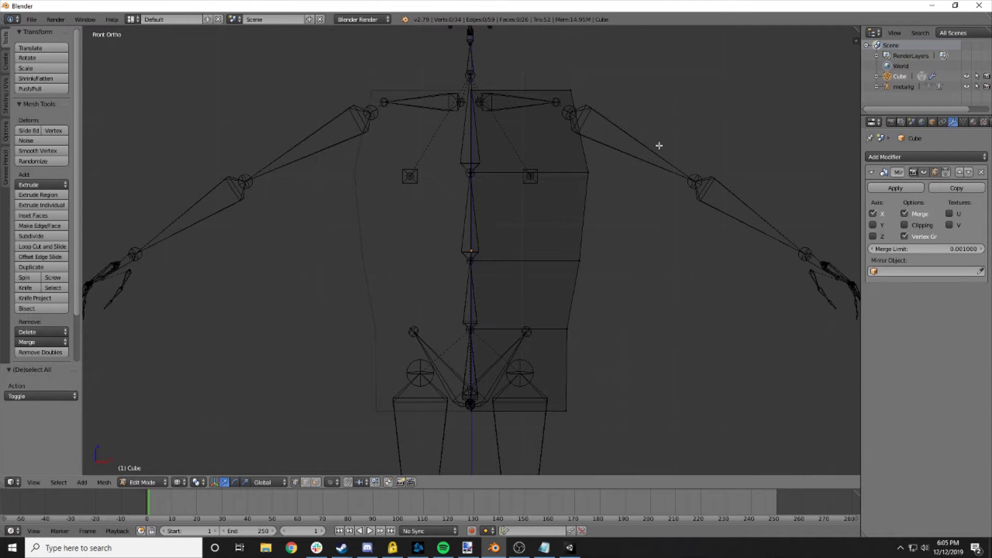
pyautogui.moveTo(664, 155); pyautogui.dragTo(545, 157, button='middle')
pyautogui.hotkey('ctrl', 'r')
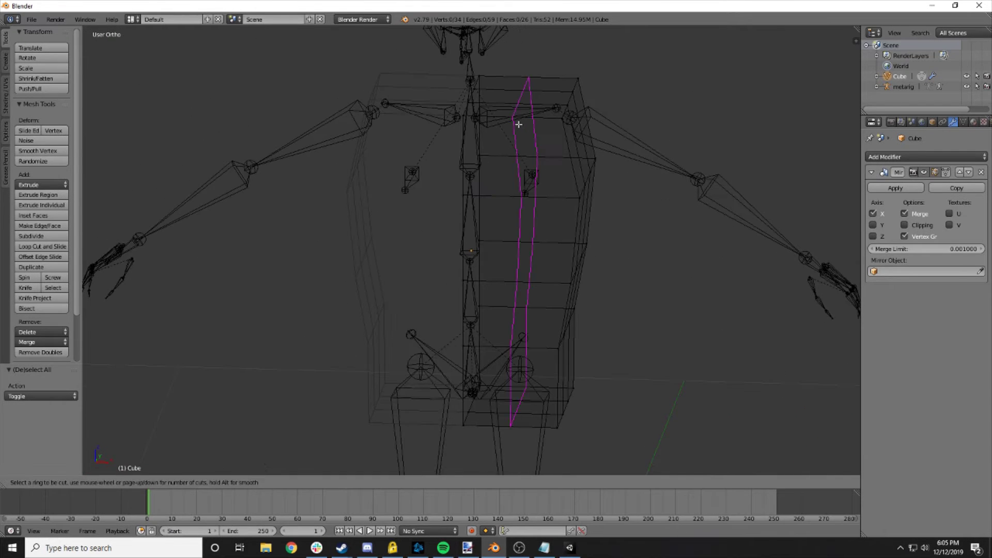
pyautogui.scroll(3, 516, 122)
pyautogui.click(516, 122)
pyautogui.rightClick(648, 253)
pyautogui.press('a')
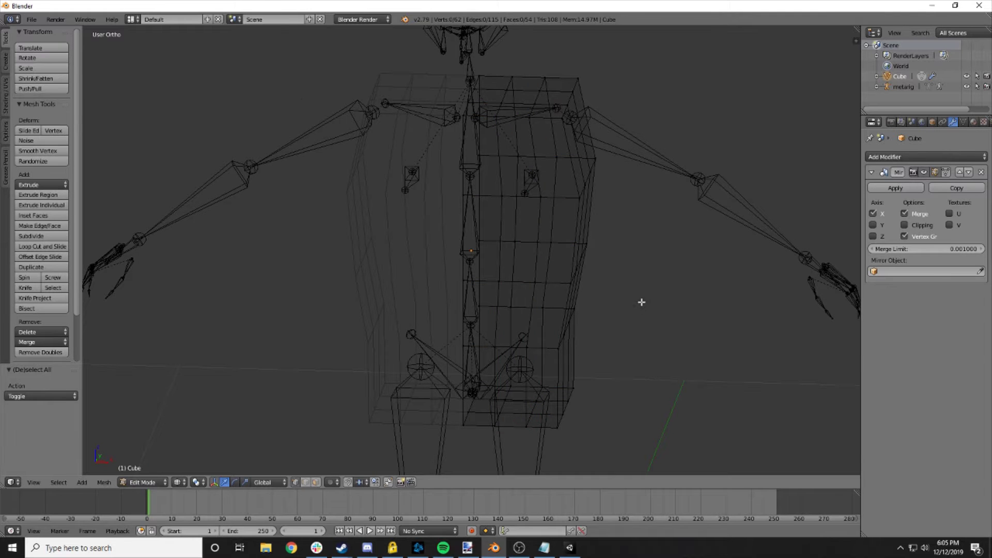
# - In front view, add a centered horizontal loop cut between the chest row and the waist row below it
pyautogui.moveTo(641, 301); pyautogui.dragTo(606, 308, button='middle')
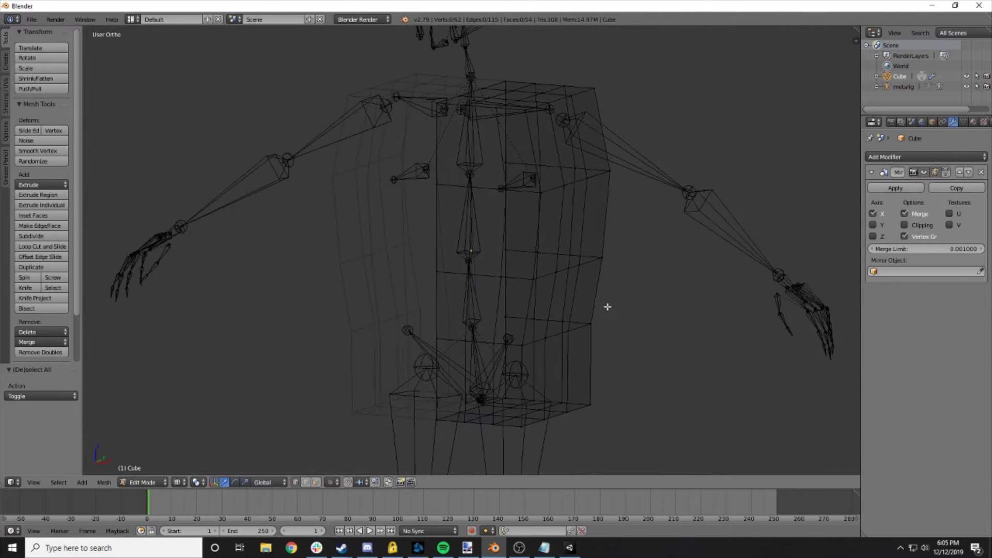
pyautogui.moveTo(530, 277); pyautogui.dragTo(578, 259, button='middle')
pyautogui.hotkey('ctrl', 'r')
pyautogui.rightClick(536, 240)
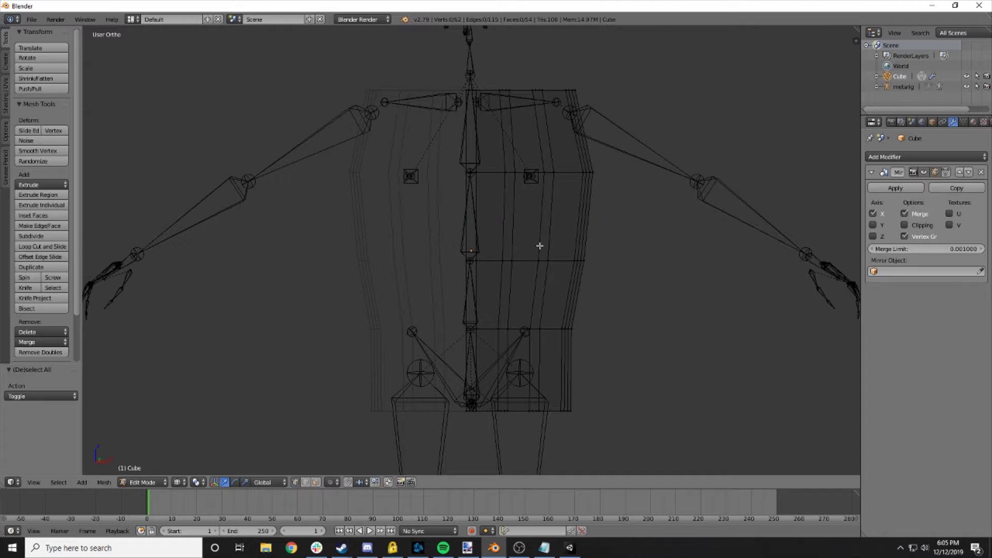
pyautogui.press('KP_1')
pyautogui.hotkey('ctrl', 'r')
pyautogui.click(529, 236)
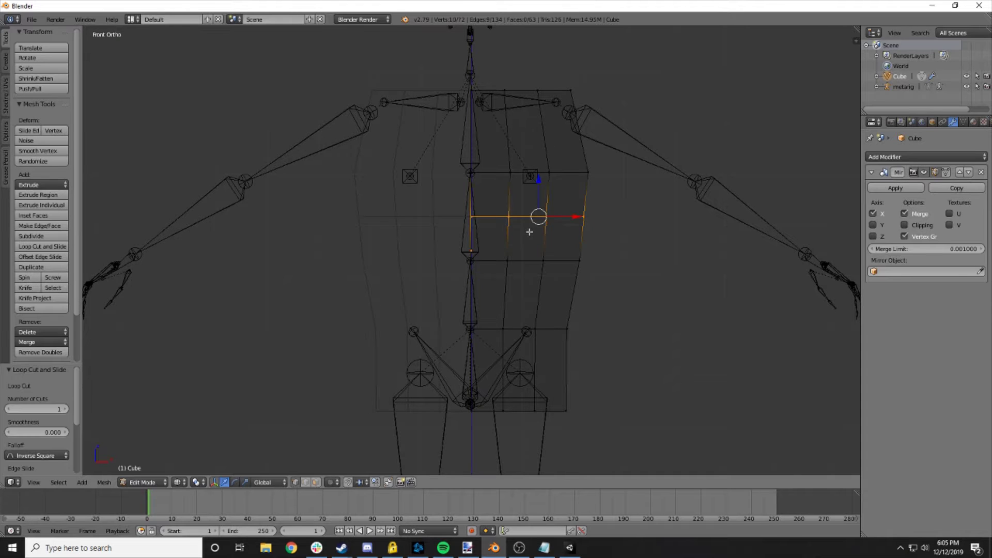
pyautogui.rightClick(568, 233)
# - In solid shading, circle-select the middle front chest face below the upper row and move it -0.009 along Y
pyautogui.moveTo(612, 228)
pyautogui.mouseDown(button='middle')
pyautogui.moveTo(603, 238)
pyautogui.moveTo(506, 238)
pyautogui.mouseUp(button='middle')
pyautogui.press('a')
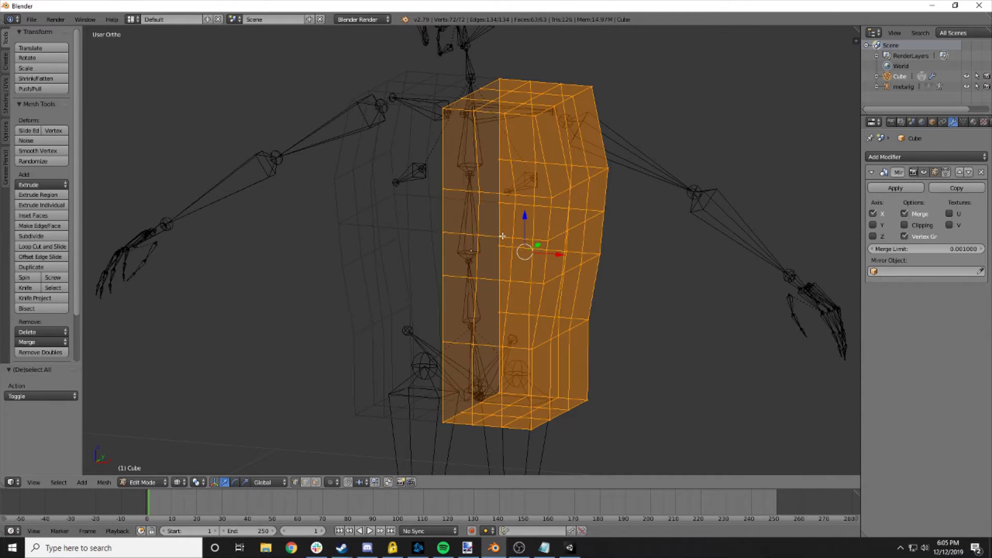
pyautogui.press('a')
pyautogui.press('z')
pyautogui.press('c')
pyautogui.moveTo(474, 209)
pyautogui.mouseDown()
pyautogui.moveTo(488, 256)
pyautogui.moveTo(445, 240)
pyautogui.mouseUp()
pyautogui.moveTo(486, 269); pyautogui.dragTo(476, 213, button='middle')
pyautogui.moveTo(490, 245); pyautogui.dragTo(465, 234)
pyautogui.rightClick(463, 231)
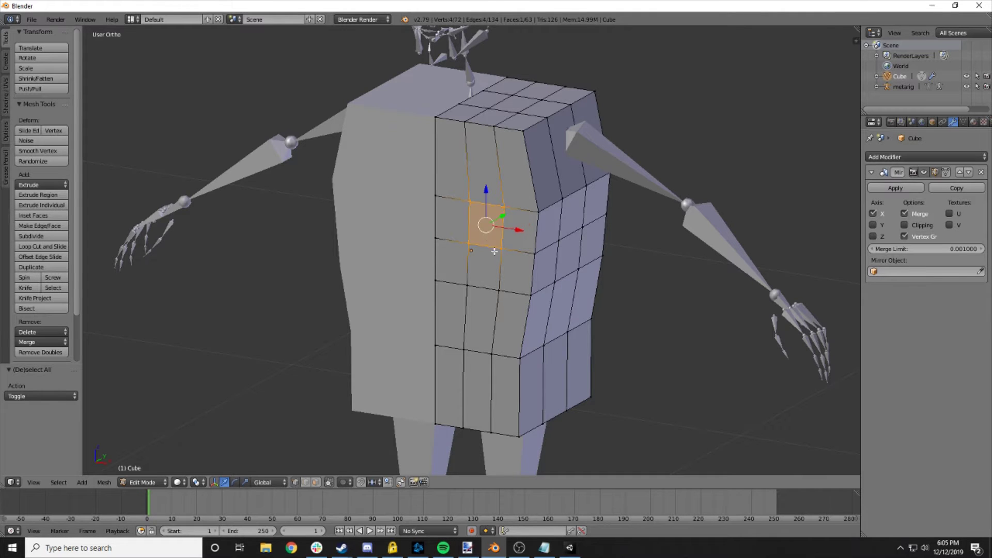
pyautogui.moveTo(495, 238); pyautogui.dragTo(433, 223, button='middle')
pyautogui.moveTo(443, 209); pyautogui.dragTo(442, 208)
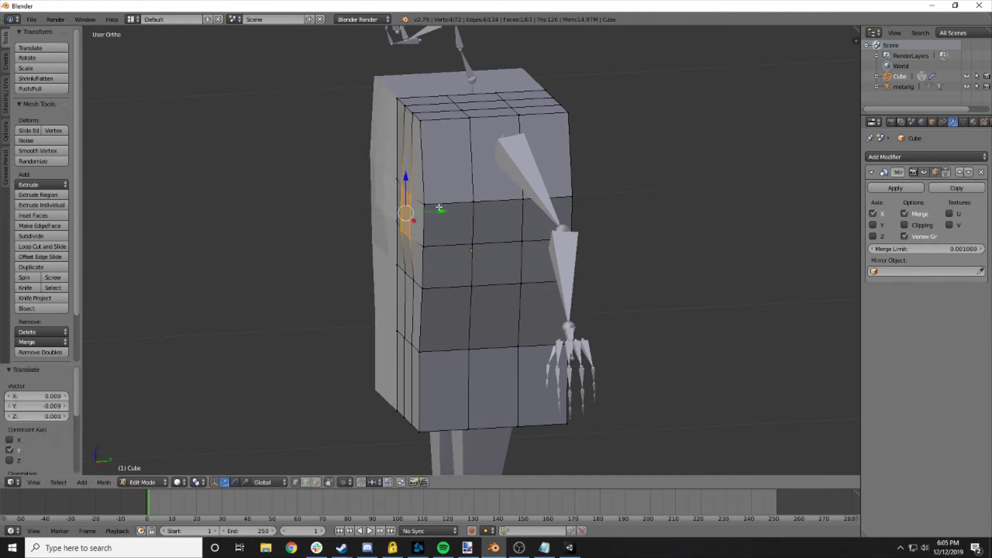
# - Return to Object Mode and examine the chest bulge from the front, the right side and an angle
pyautogui.moveTo(441, 208); pyautogui.dragTo(595, 251, button='middle')
pyautogui.press('Tab')
pyautogui.press('KP_1')
pyautogui.press('KP_3')
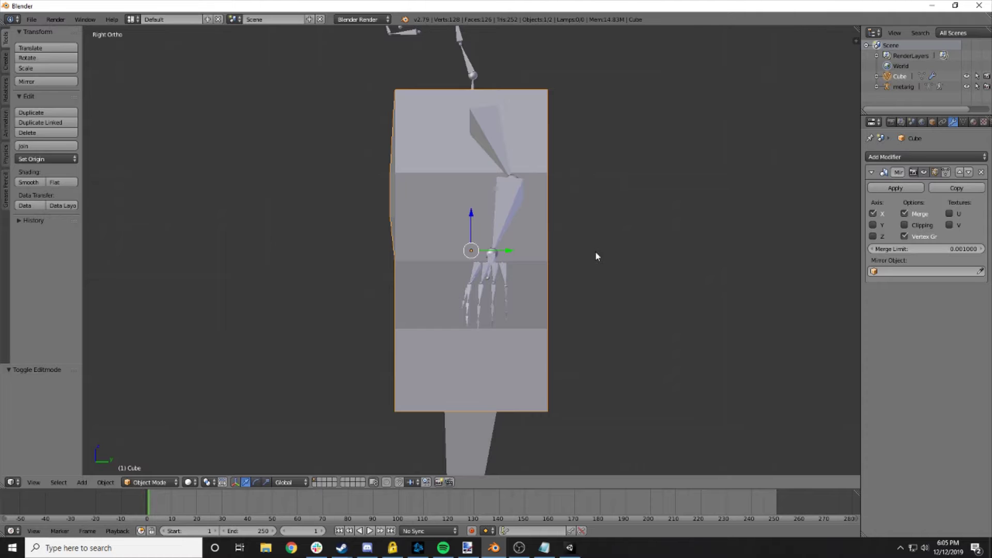
pyautogui.press('z')
pyautogui.moveTo(597, 249)
pyautogui.mouseDown(button='middle')
pyautogui.moveTo(544, 253)
pyautogui.moveTo(603, 270)
pyautogui.moveTo(581, 277)
pyautogui.mouseUp(button='middle')
# - In Edit Mode with solid shading, move the matching middle face on the upper back 0.015 along Y
pyautogui.press('Tab')
pyautogui.press('z')
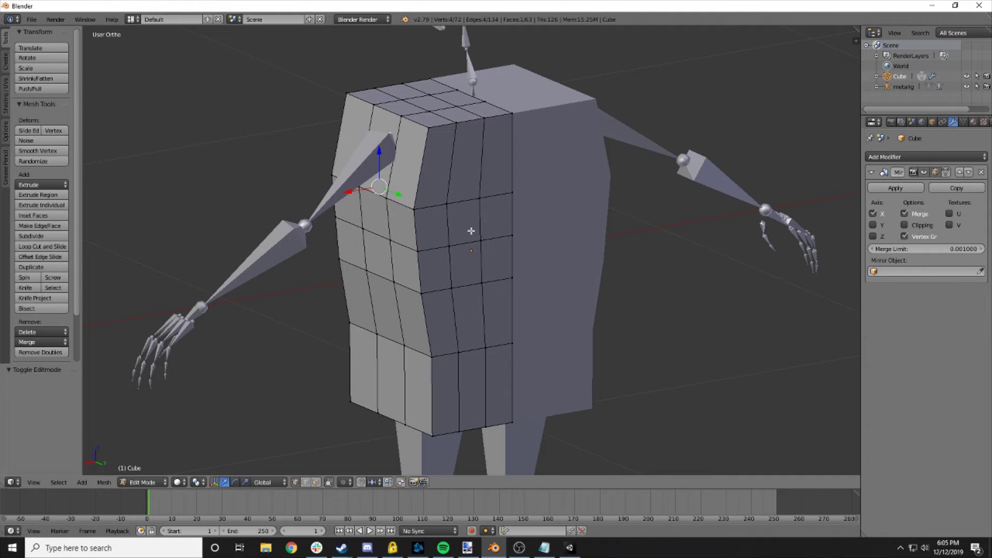
pyautogui.press('a')
pyautogui.rightClick(461, 219)
pyautogui.moveTo(461, 220); pyautogui.dragTo(567, 321, button='middle')
pyautogui.press('g')
pyautogui.press('y')
pyautogui.click(527, 228)
pyautogui.press('KP_1')
pyautogui.press('KP_3')
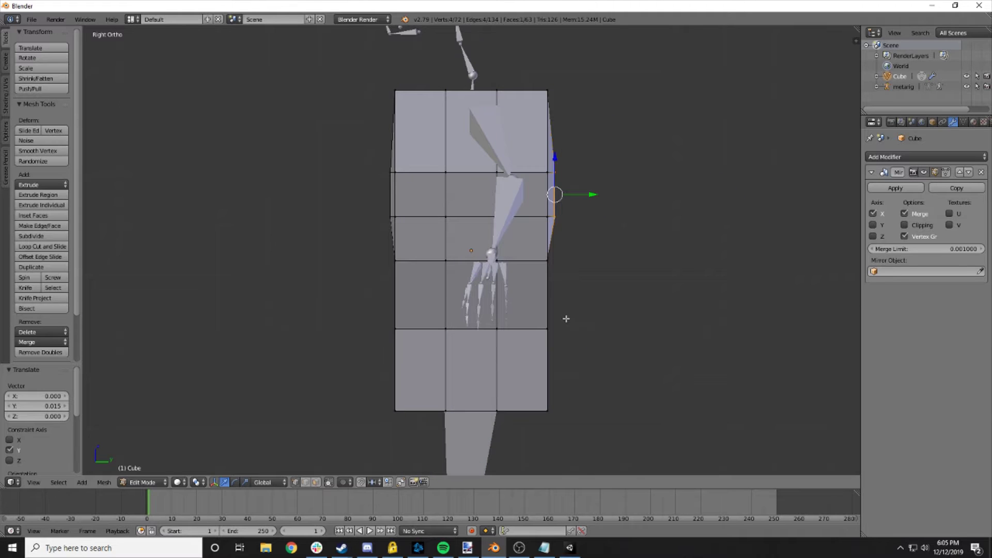
# - In wireframe front view, try a centered horizontal loop cut across the upper chest and undo it
pyautogui.press('KP_1')
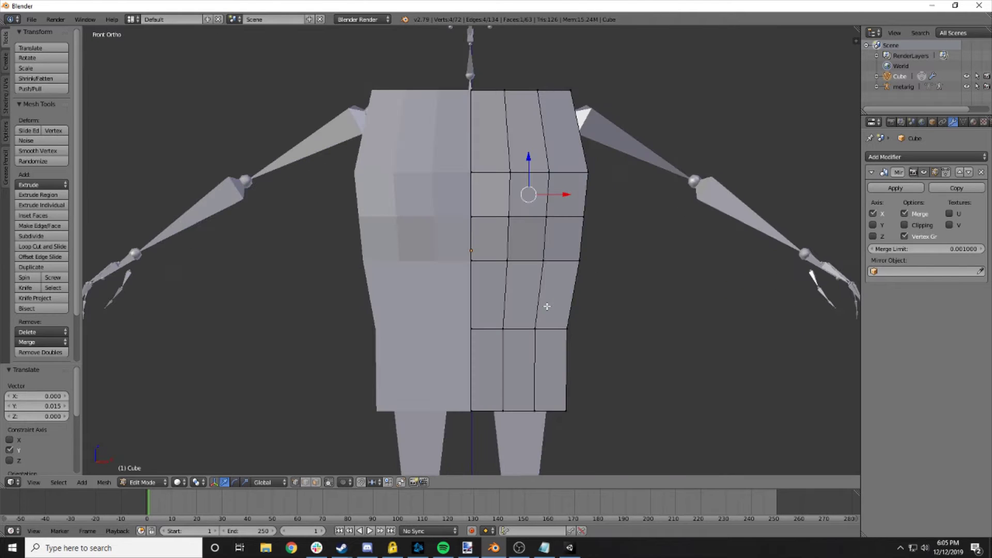
pyautogui.press('z')
pyautogui.hotkey('ctrl', 'r')
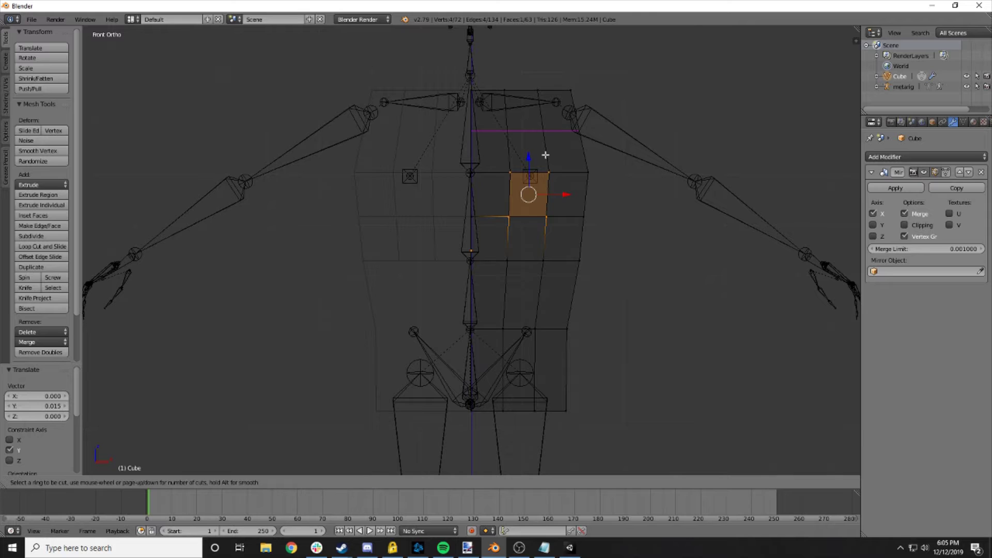
pyautogui.press('Escape')
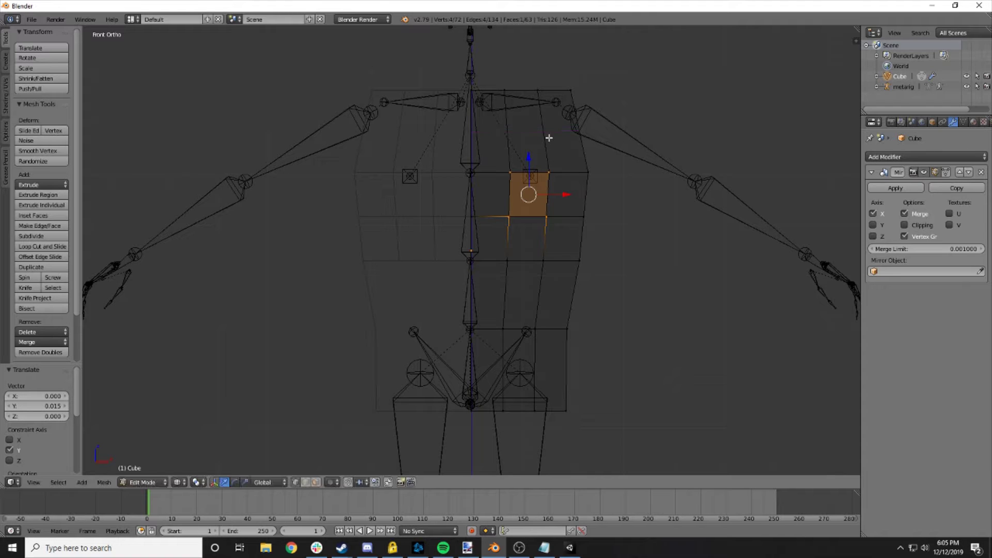
pyautogui.hotkey('ctrl', 'r')
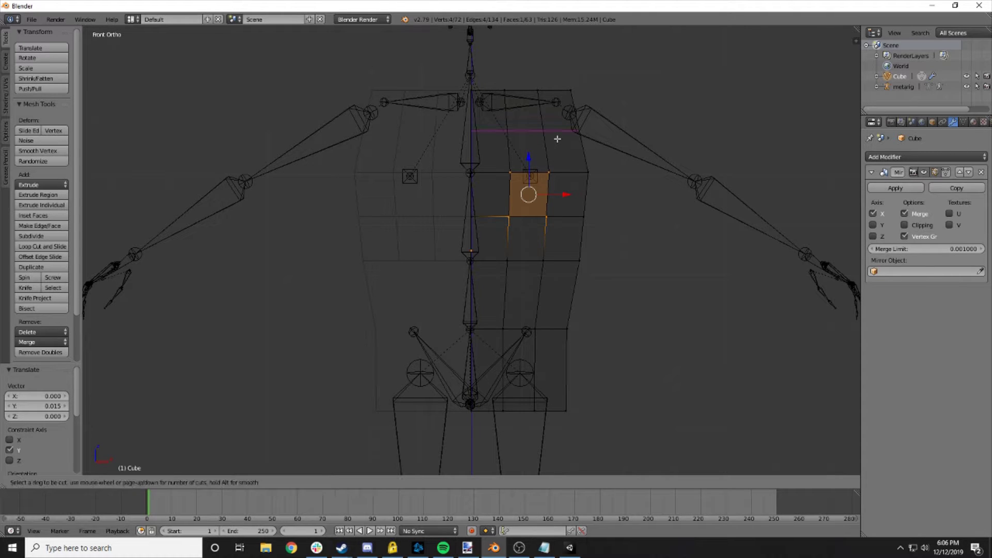
pyautogui.click(553, 120)
pyautogui.rightClick(559, 96)
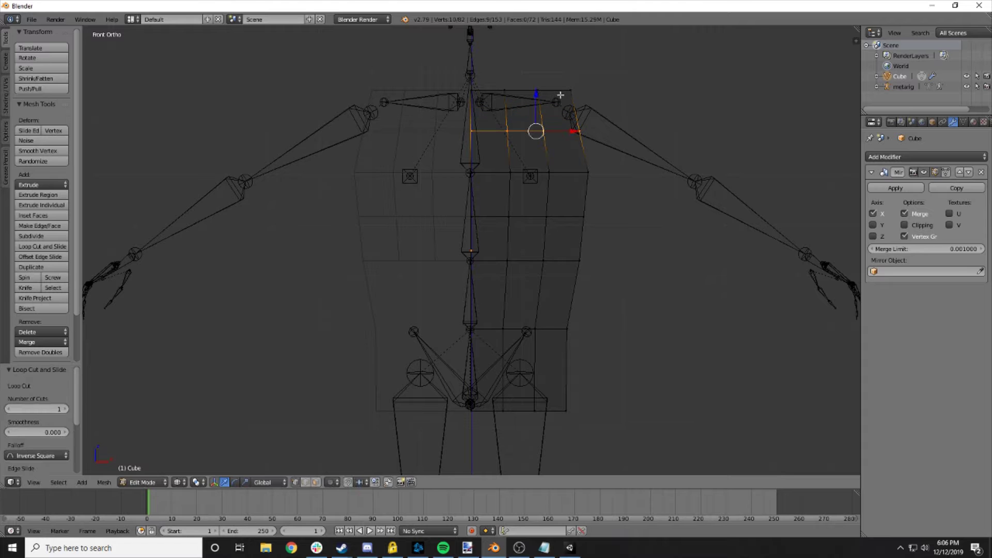
pyautogui.moveTo(606, 116); pyautogui.dragTo(536, 144, button='middle')
pyautogui.hotkey('ctrl', 'z')
pyautogui.press('KP_1')
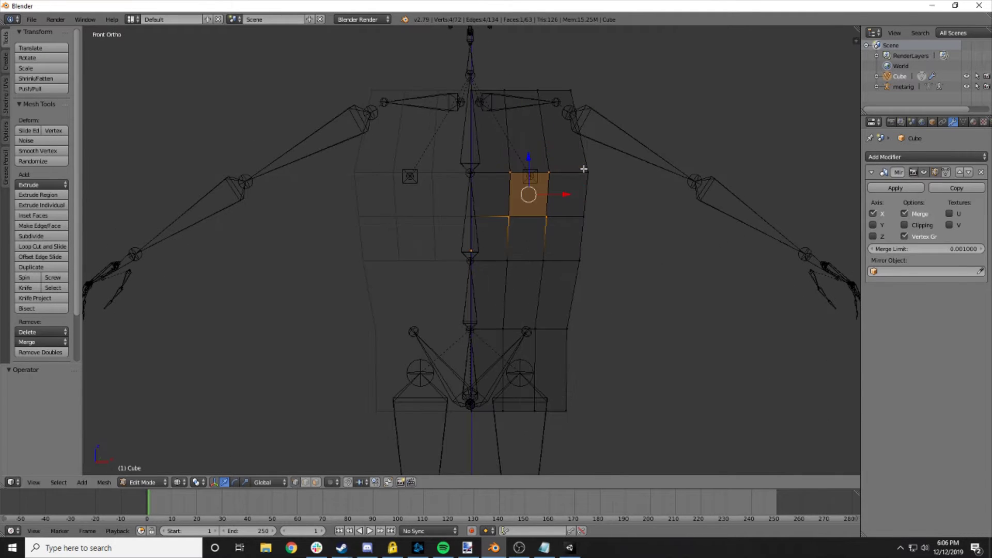
# - Select the vertical column of vertices along the torso's front outer corner and move it diagonally inward in top view
pyautogui.moveTo(584, 169); pyautogui.dragTo(504, 179, button='middle')
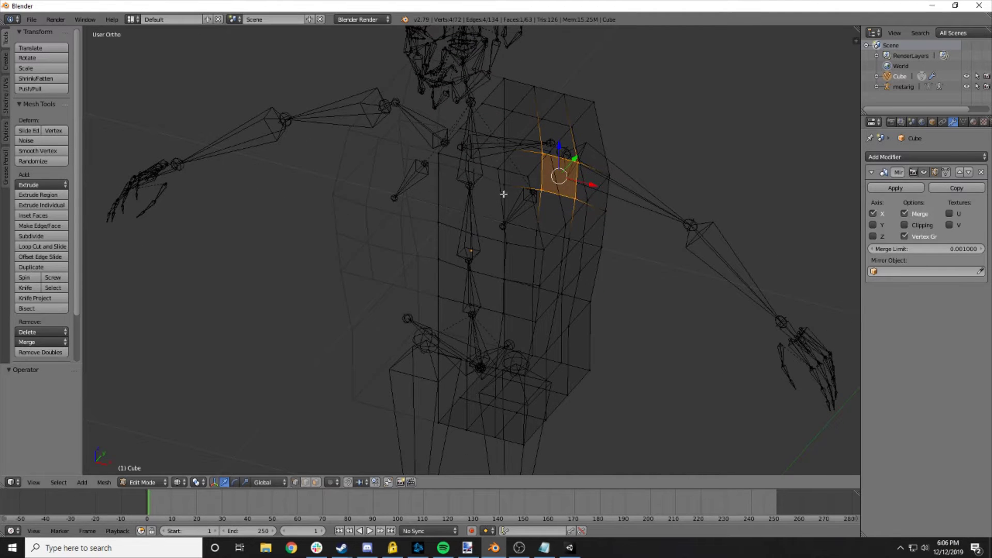
pyautogui.rightClick(527, 178)
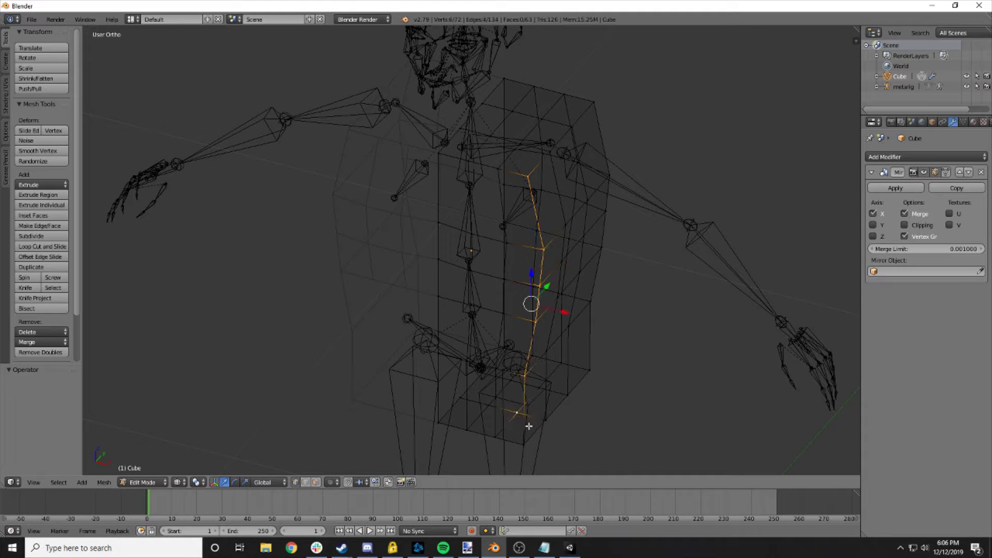
pyautogui.moveTo(528, 426); pyautogui.dragTo(575, 424, button='middle')
pyautogui.press('a')
pyautogui.hotkey('ctrl', 'z')
pyautogui.hotkey('ctrl', 'z')
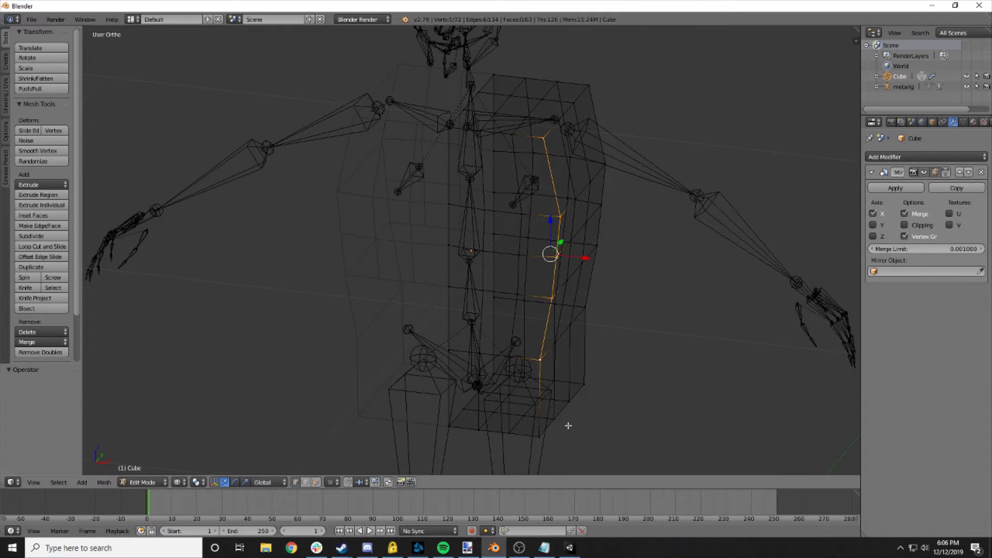
pyautogui.press('KP_7')
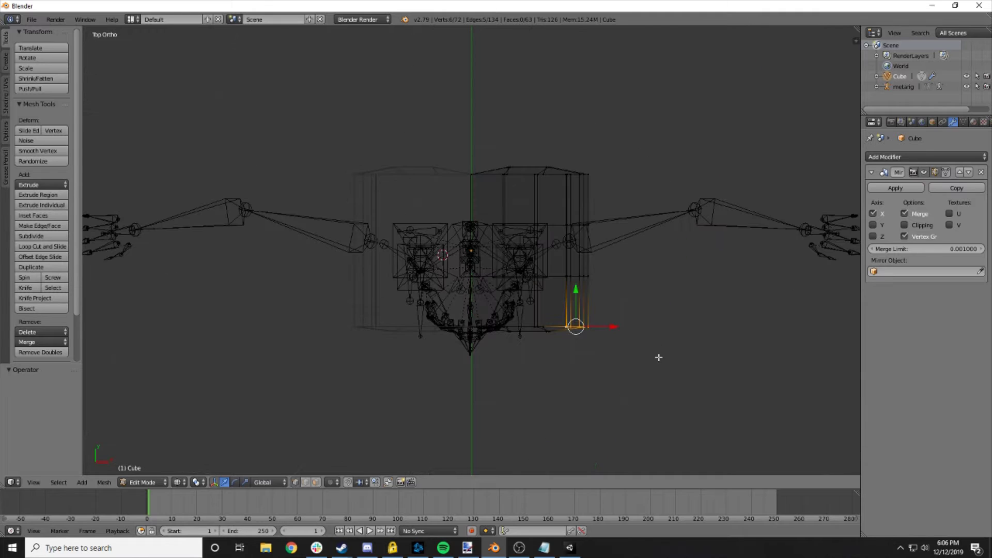
pyautogui.hotkey('ctrl', 'space')
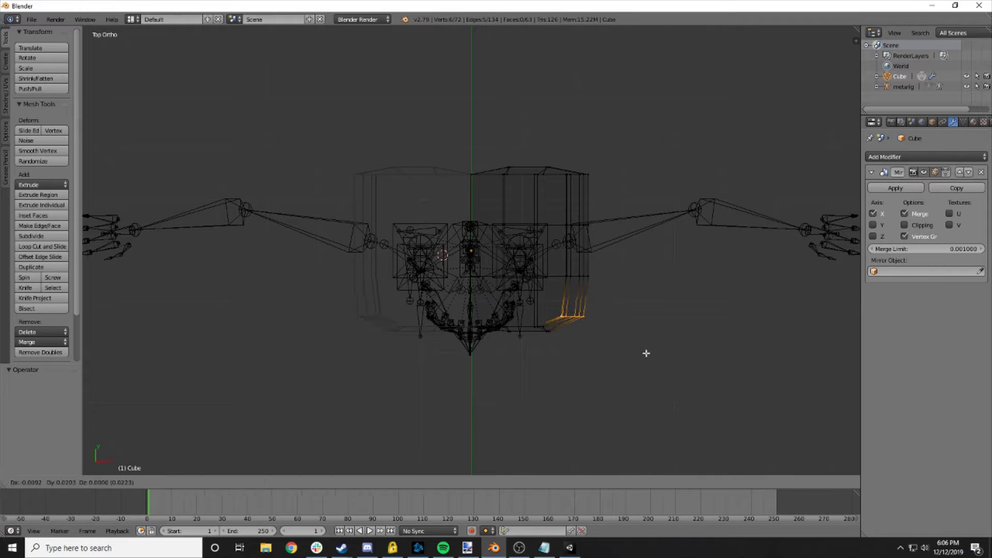
pyautogui.hotkey('ctrl', 'space')
pyautogui.press('a')
# - Select the vertical column of vertices along the torso's back outer corner and move it inward in top view to round the corner
pyautogui.moveTo(617, 229); pyautogui.dragTo(595, 155, button='middle')
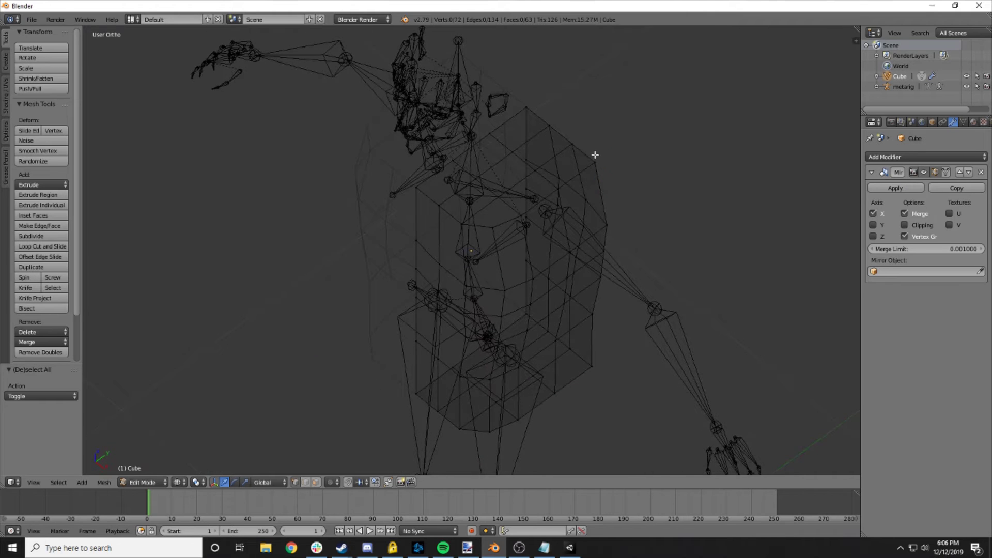
pyautogui.keyDown('shift'); pyautogui.rightClick(607, 225); pyautogui.keyUp('shift')
pyautogui.keyDown('shift'); pyautogui.rightClick(603, 250); pyautogui.keyUp('shift')
pyautogui.keyDown('shift'); pyautogui.rightClick(599, 279); pyautogui.keyUp('shift')
pyautogui.keyDown('shift'); pyautogui.rightClick(592, 314); pyautogui.keyUp('shift')
pyautogui.keyDown('shift'); pyautogui.rightClick(592, 366); pyautogui.keyUp('shift')
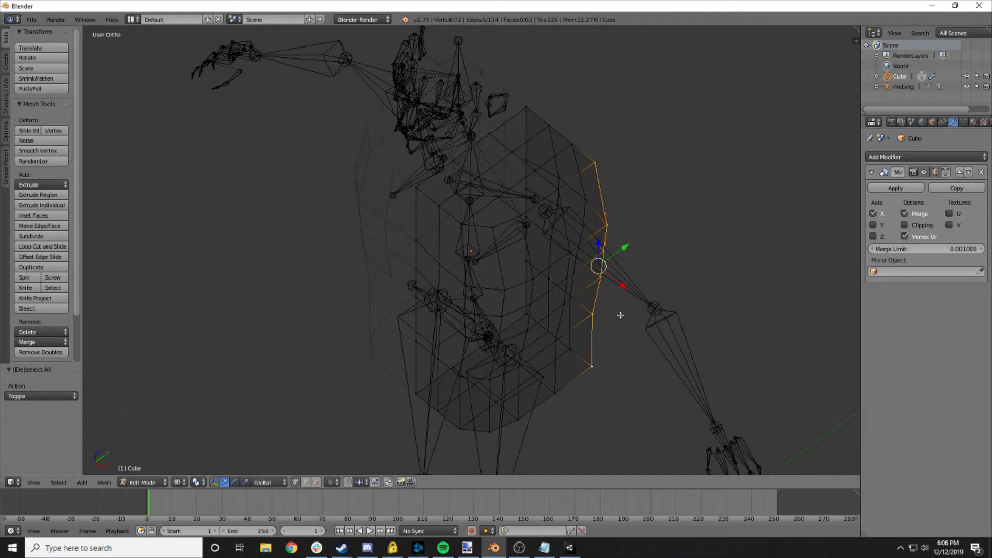
pyautogui.press('KP_1')
pyautogui.hotkey('ctrl', 'space')
pyautogui.hotkey('ctrl', 'space')
pyautogui.press('KP_7')
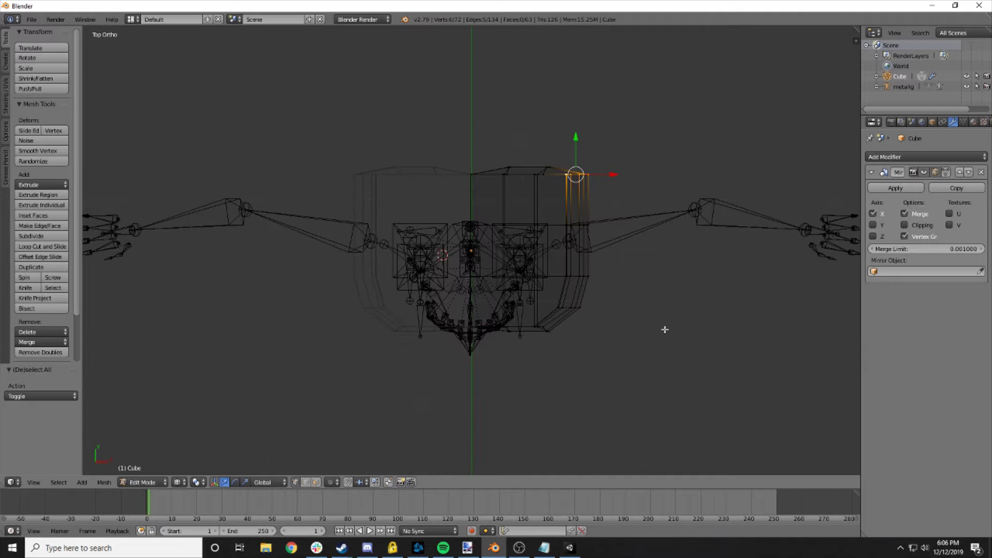
pyautogui.press('g')
pyautogui.click(658, 315)
# - In solid shading, circle-select the three top faces beside the mirror centre line and move them 0.024 along Z
pyautogui.moveTo(658, 315)
pyautogui.mouseDown(button='middle')
pyautogui.moveTo(668, 337)
pyautogui.moveTo(628, 189)
pyautogui.moveTo(669, 291)
pyautogui.moveTo(597, 245)
pyautogui.moveTo(612, 212)
pyautogui.moveTo(641, 196)
pyautogui.moveTo(627, 181)
pyautogui.moveTo(626, 222)
pyautogui.moveTo(627, 171)
pyautogui.mouseUp(button='middle')
pyautogui.press('z')
pyautogui.press('a')
pyautogui.press('c')
pyautogui.moveTo(482, 164); pyautogui.dragTo(489, 78)
pyautogui.moveTo(470, 116); pyautogui.dragTo(469, 129)
pyautogui.press('Escape')
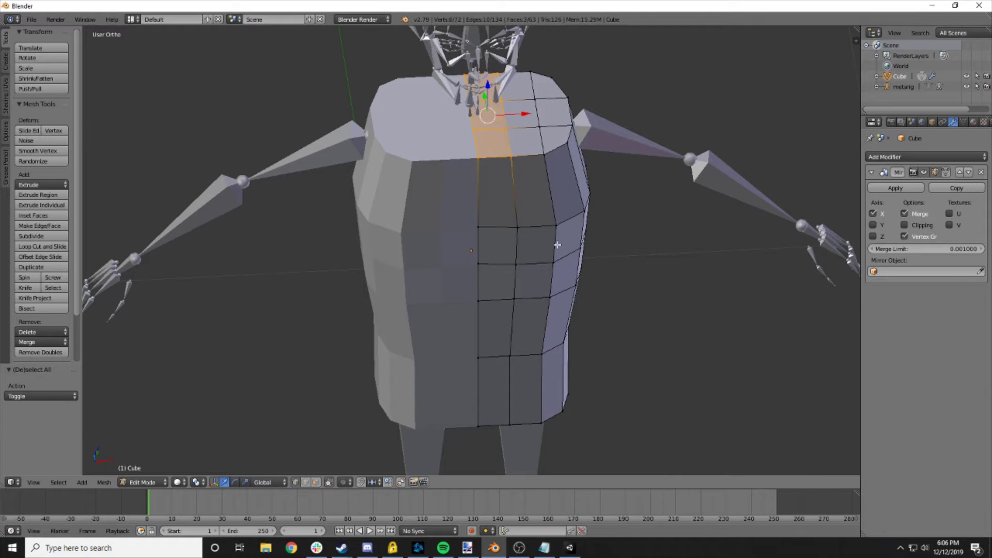
pyautogui.press('KP_1')
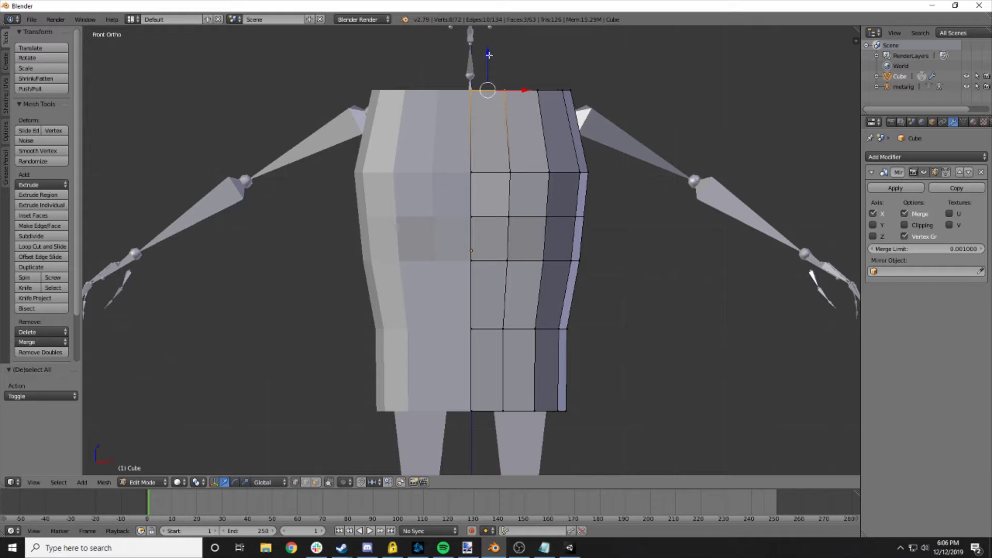
pyautogui.moveTo(489, 55); pyautogui.dragTo(487, 44)
# - Move the front and back centre edges of the torso's top -0.017 along Z, and its outer middle edge 0.013 along Z
pyautogui.moveTo(486, 43); pyautogui.dragTo(496, 94, button='middle')
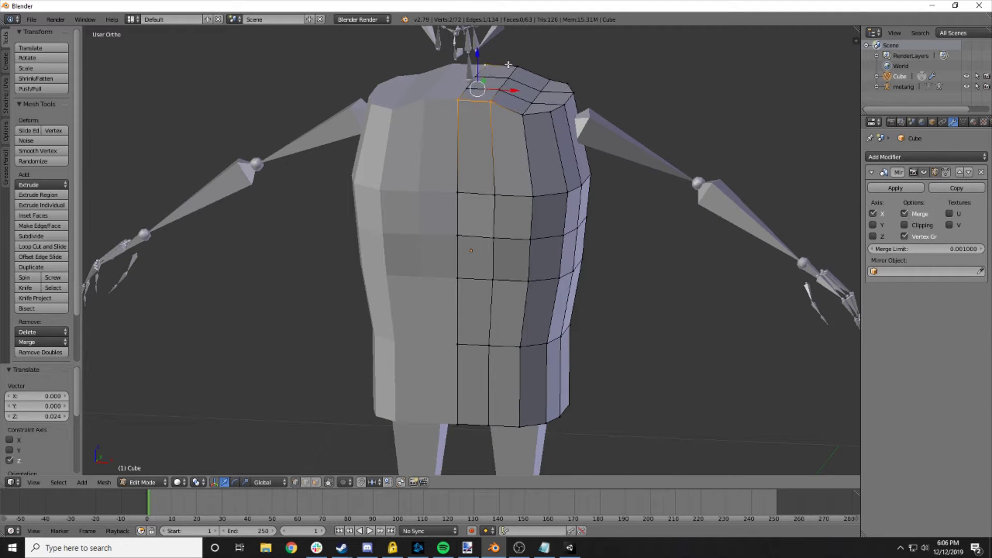
pyautogui.moveTo(488, 53); pyautogui.dragTo(490, 63)
pyautogui.moveTo(504, 84); pyautogui.dragTo(534, 96, button='middle')
pyautogui.rightClick(535, 96)
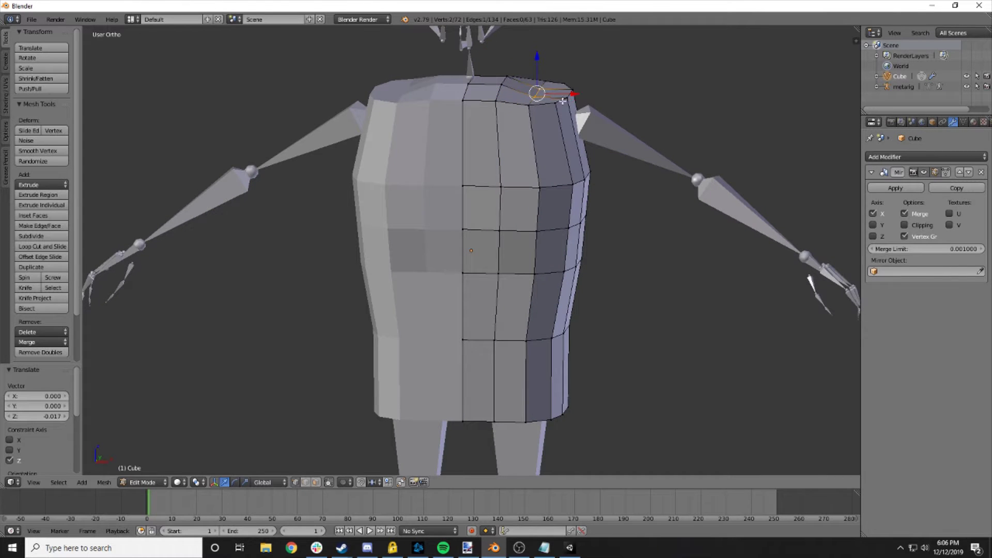
pyautogui.moveTo(539, 63); pyautogui.dragTo(539, 60)
# - Move the top's front centre edge selection -0.018 along Z and the outer front and back corner vertices -0.010 along Z
pyautogui.moveTo(539, 59); pyautogui.dragTo(572, 113, button='middle')
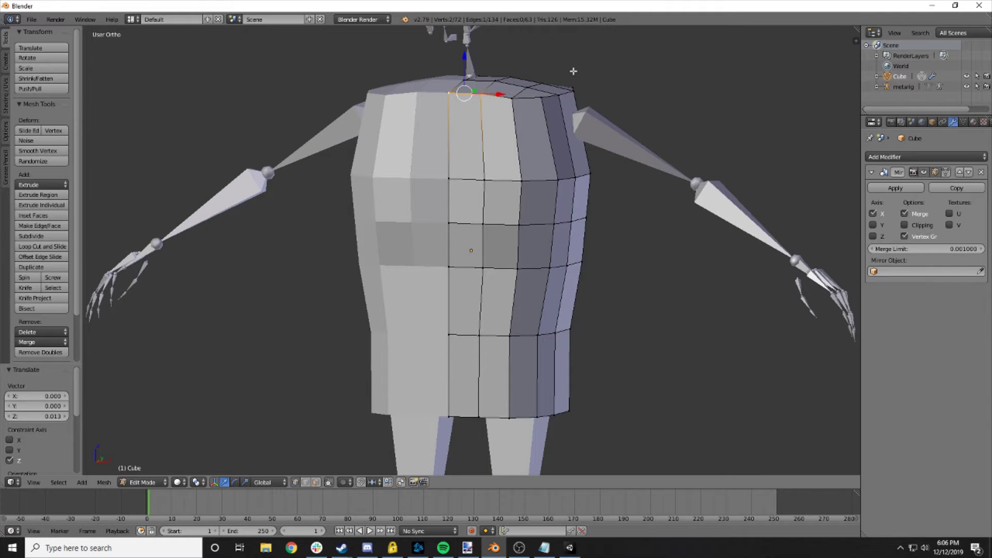
pyautogui.moveTo(573, 71); pyautogui.dragTo(540, 83, button='middle')
pyautogui.moveTo(504, 95); pyautogui.dragTo(489, 77)
pyautogui.rightClick(480, 138)
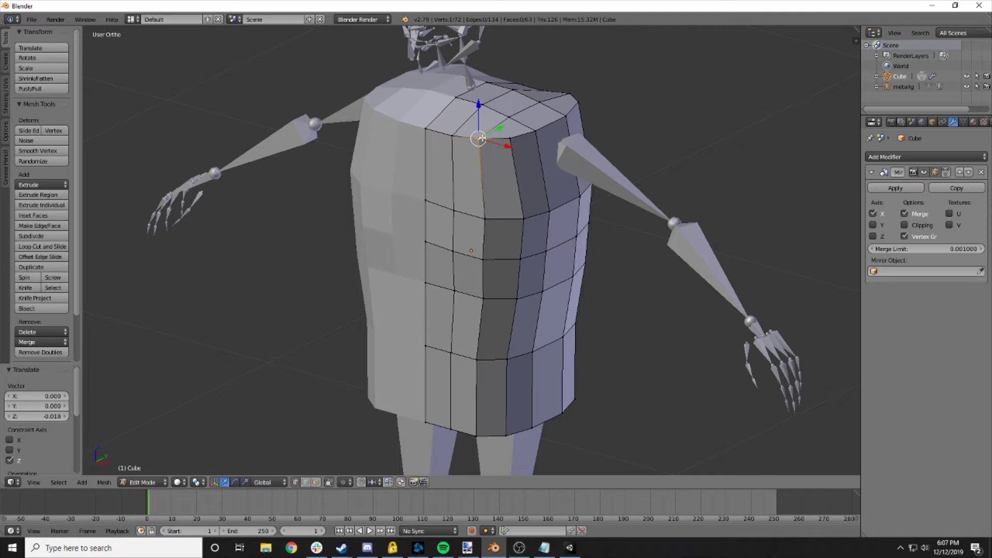
pyautogui.moveTo(601, 100); pyautogui.dragTo(617, 75, button='middle')
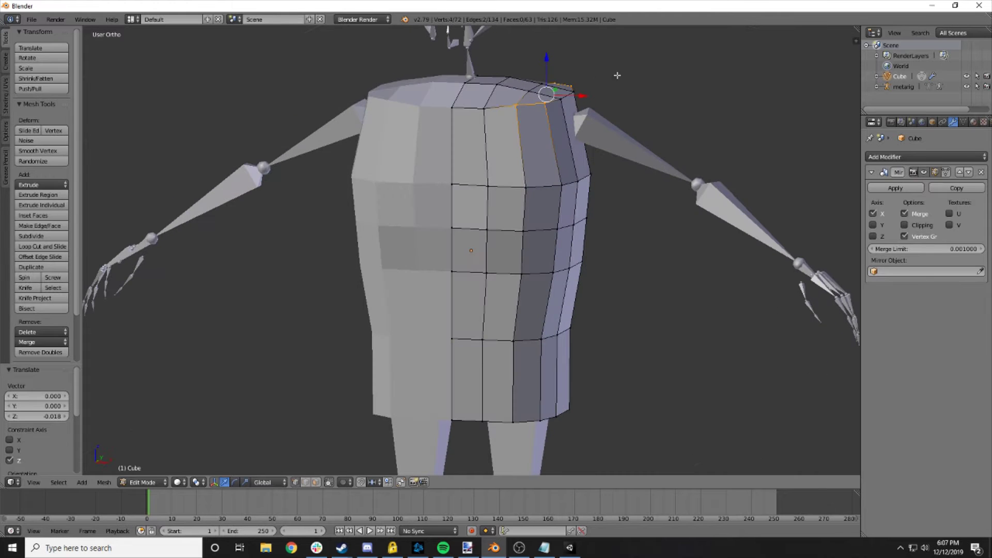
pyautogui.moveTo(547, 63); pyautogui.dragTo(552, 70)
pyautogui.moveTo(606, 92); pyautogui.dragTo(642, 93, button='middle')
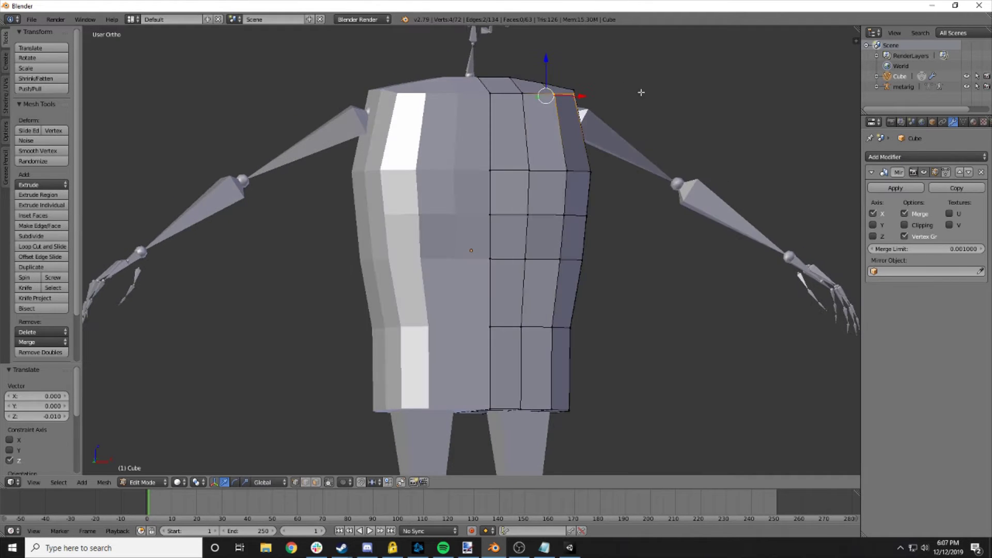
# - Check the shape in Object Mode, and add two centered horizontal loop cuts around the hip section in Edit Mode
pyautogui.press('Tab')
pyautogui.moveTo(660, 179)
pyautogui.mouseDown(button='middle')
pyautogui.moveTo(563, 206)
pyautogui.moveTo(612, 287)
pyautogui.mouseUp(button='middle')
pyautogui.press('Tab')
pyautogui.moveTo(594, 325); pyautogui.dragTo(540, 399, button='middle')
pyautogui.hotkey('ctrl', 'r')
pyautogui.scroll(1, 491, 376)
pyautogui.click(494, 375)
pyautogui.rightClick(494, 375)
pyautogui.press('a')
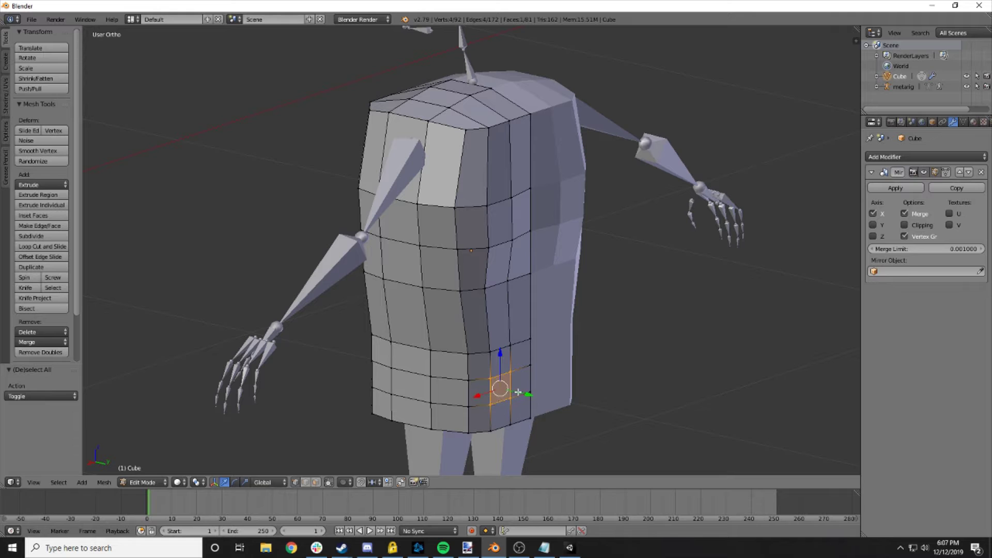
pyautogui.press('a')
# - Circle-select the two lower front hip faces beside the centre line and move them 0.008 along Y
pyautogui.moveTo(518, 392); pyautogui.dragTo(433, 396, button='middle')
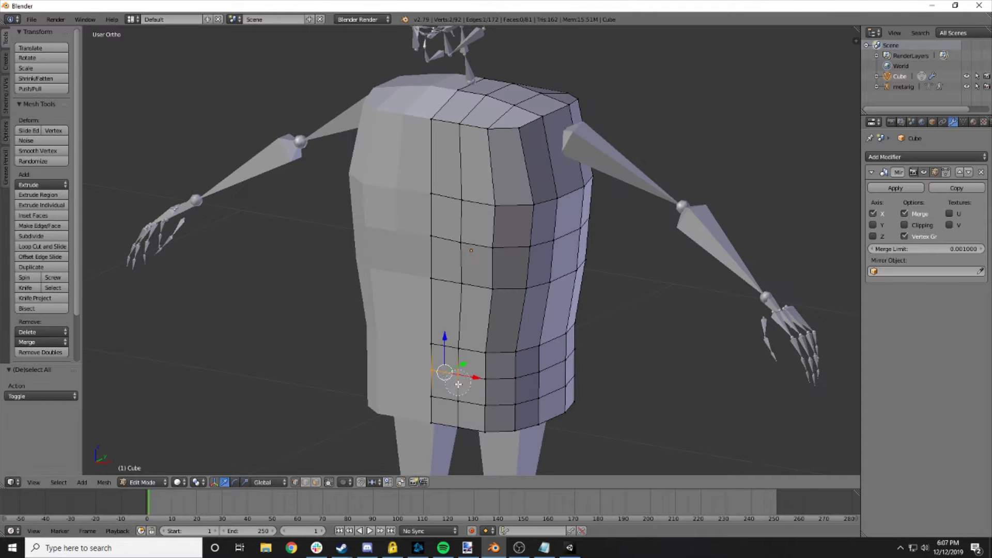
pyautogui.moveTo(457, 447); pyautogui.dragTo(374, 457, button='middle')
pyautogui.moveTo(443, 385); pyautogui.dragTo(446, 385)
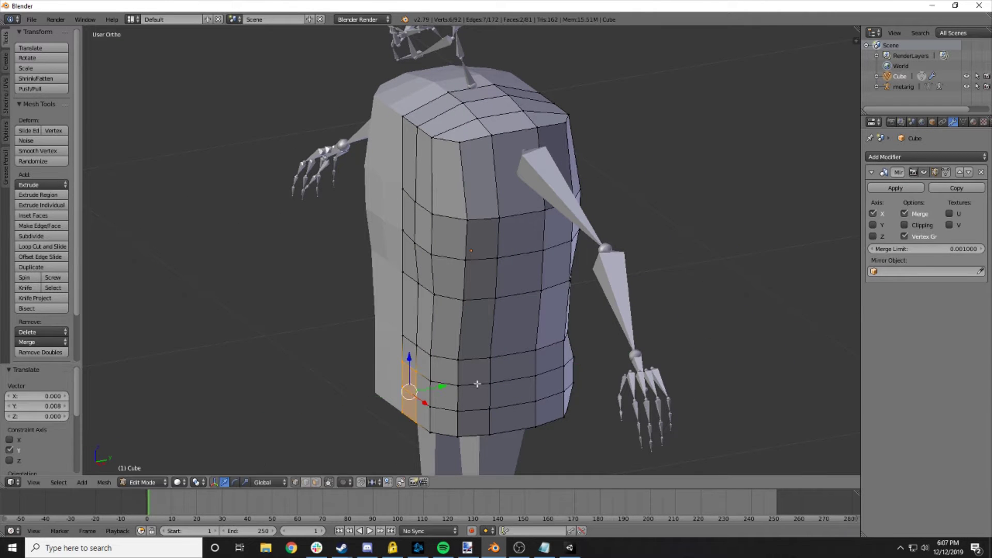
pyautogui.moveTo(445, 386)
pyautogui.mouseDown(button='middle')
pyautogui.moveTo(533, 362)
pyautogui.moveTo(533, 337)
pyautogui.moveTo(649, 357)
pyautogui.moveTo(543, 406)
pyautogui.moveTo(613, 405)
pyautogui.moveTo(575, 424)
pyautogui.mouseUp(button='middle')
pyautogui.press('a')
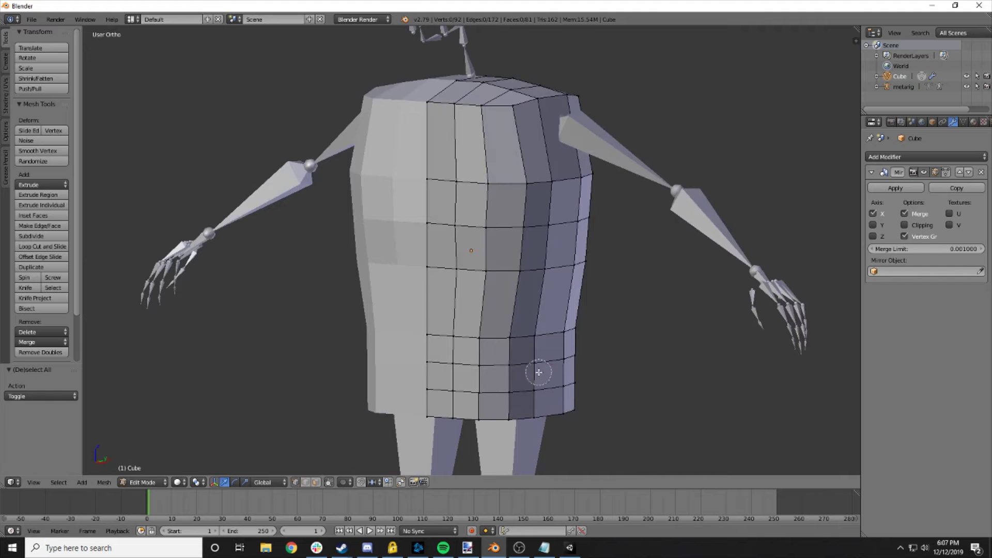
# - Circle-select the outer side vertices of the middle hip row and adjust them along X, ending with a -0.005 move
pyautogui.moveTo(538, 372)
pyautogui.mouseDown()
pyautogui.moveTo(558, 385)
pyautogui.moveTo(559, 365)
pyautogui.mouseUp()
pyautogui.rightClick(558, 364)
pyautogui.moveTo(603, 378); pyautogui.dragTo(631, 376, button='middle')
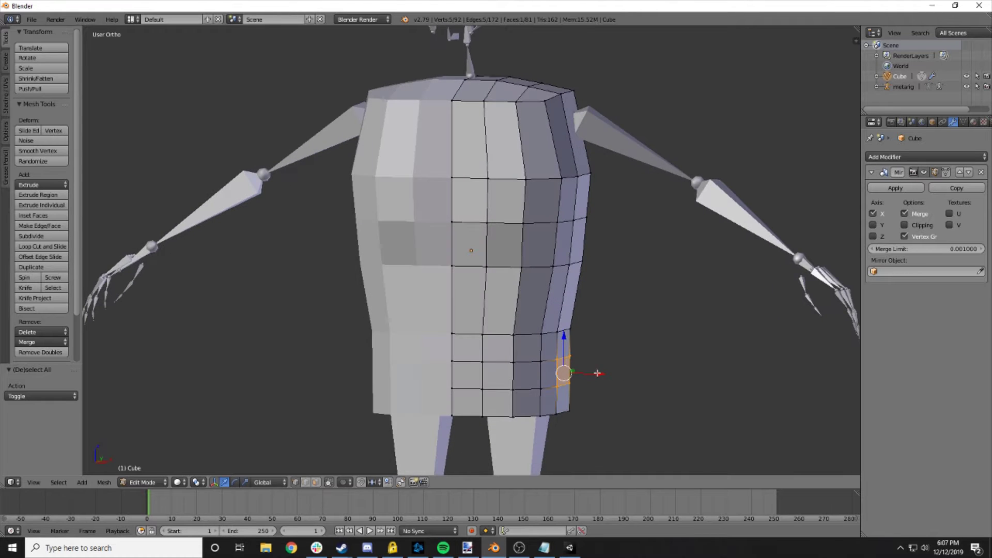
pyautogui.moveTo(597, 373); pyautogui.dragTo(601, 372)
pyautogui.moveTo(602, 373); pyautogui.dragTo(623, 368, button='middle')
pyautogui.moveTo(611, 372); pyautogui.dragTo(615, 361)
# - Add one centered horizontal loop cut around the waist section above the hips
pyautogui.moveTo(616, 361); pyautogui.dragTo(558, 290, button='middle')
pyautogui.hotkey('ctrl', 'r')
pyautogui.click(529, 285)
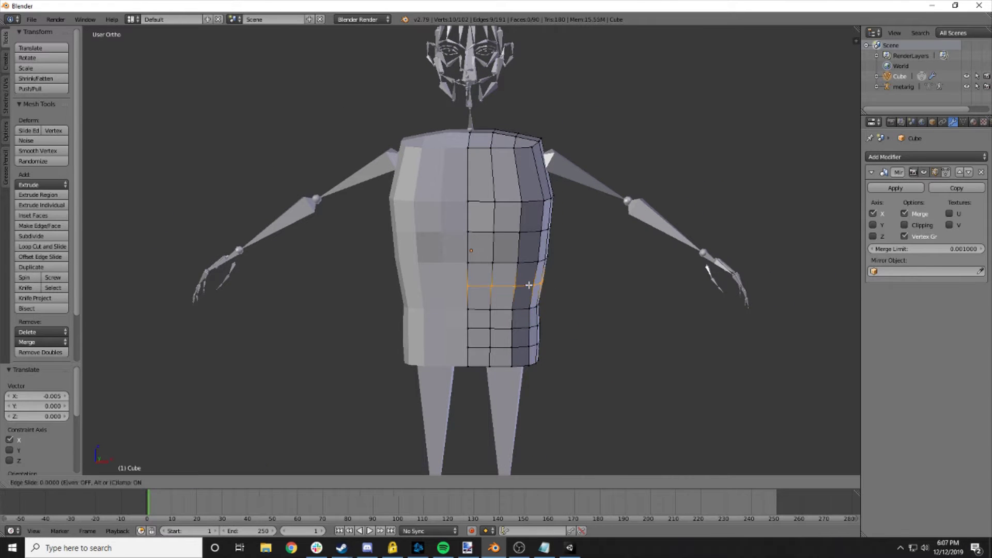
pyautogui.rightClick(529, 285)
pyautogui.press('a')
# - In wireframe, select the new waist loop without its centre vertices and move it about -0.007 along X
pyautogui.press('z')
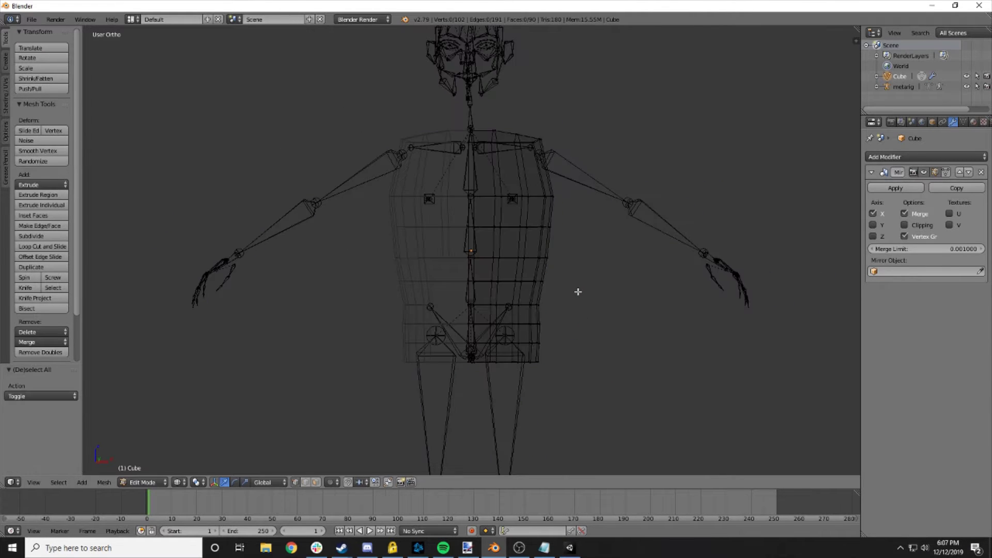
pyautogui.keyDown('alt'); pyautogui.rightClick(560, 279); pyautogui.keyUp('alt')
pyautogui.moveTo(559, 277); pyautogui.dragTo(554, 279)
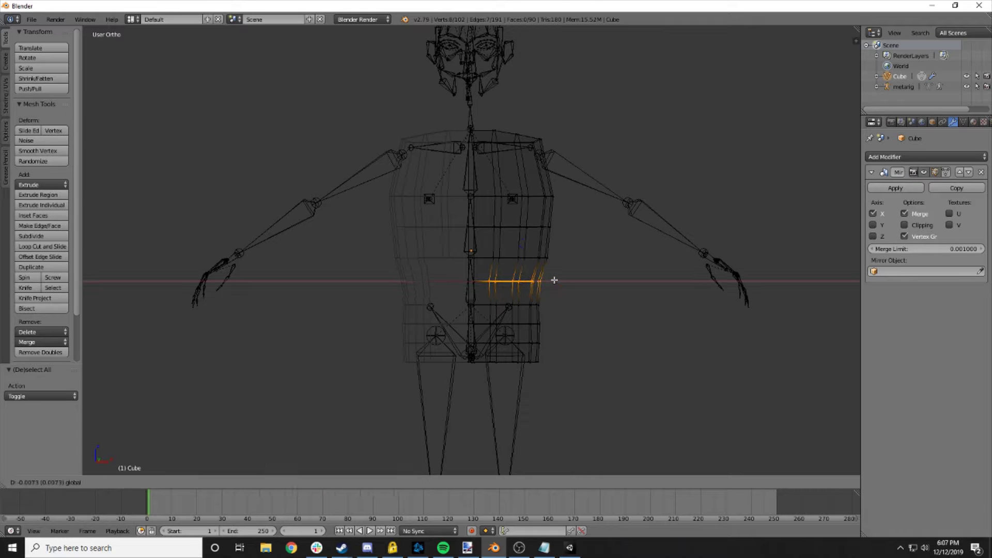
pyautogui.rightClick(552, 280)
# - Select the vertices of the horizontal loops above the waist and move them inward along X
pyautogui.keyDown('alt'); pyautogui.rightClick(490, 259); pyautogui.keyUp('alt')
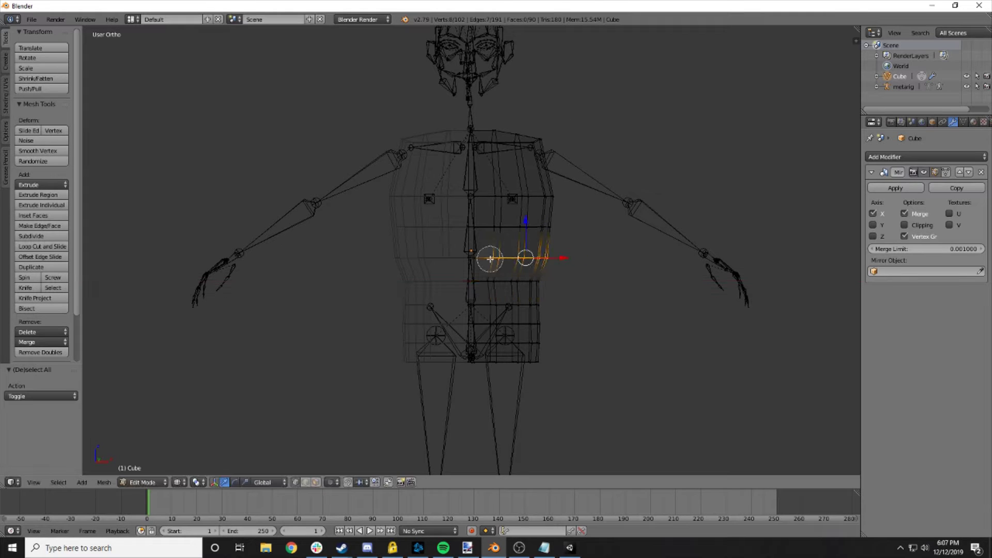
pyautogui.moveTo(554, 260)
pyautogui.mouseDown()
pyautogui.moveTo(564, 257)
pyautogui.moveTo(556, 203)
pyautogui.moveTo(580, 211)
pyautogui.mouseUp()
pyautogui.press('a')
pyautogui.press('c')
pyautogui.rightClick(557, 204)
# - In solid shading and face select mode, extrude the upper side face at the shoulder and place its end at the elbow
pyautogui.press('Tab')
pyautogui.press('z')
pyautogui.moveTo(593, 240); pyautogui.dragTo(583, 264, button='middle')
pyautogui.press('Tab')
pyautogui.moveTo(647, 251); pyautogui.dragTo(503, 377, button='middle')
pyautogui.press('a')
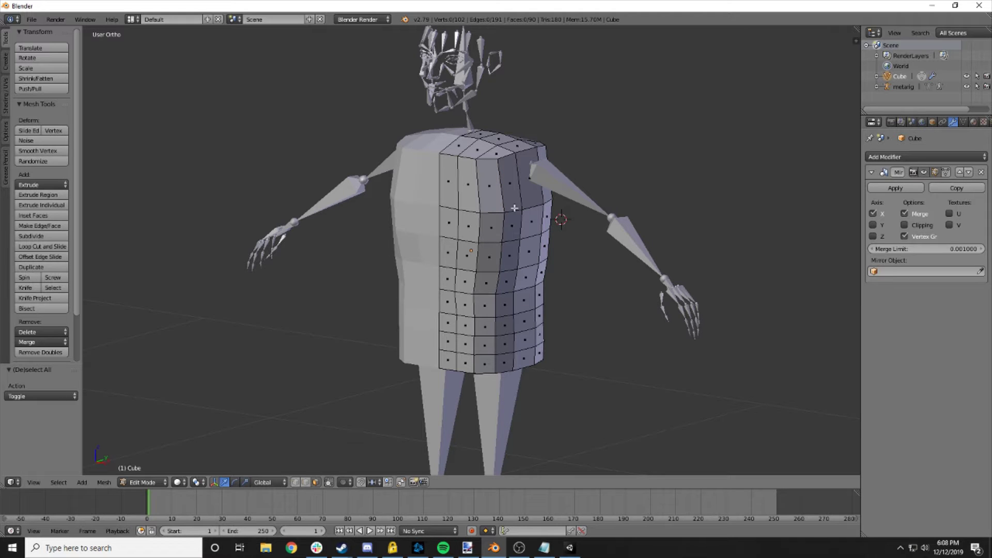
pyautogui.rightClick(527, 174)
pyautogui.press('KP_1')
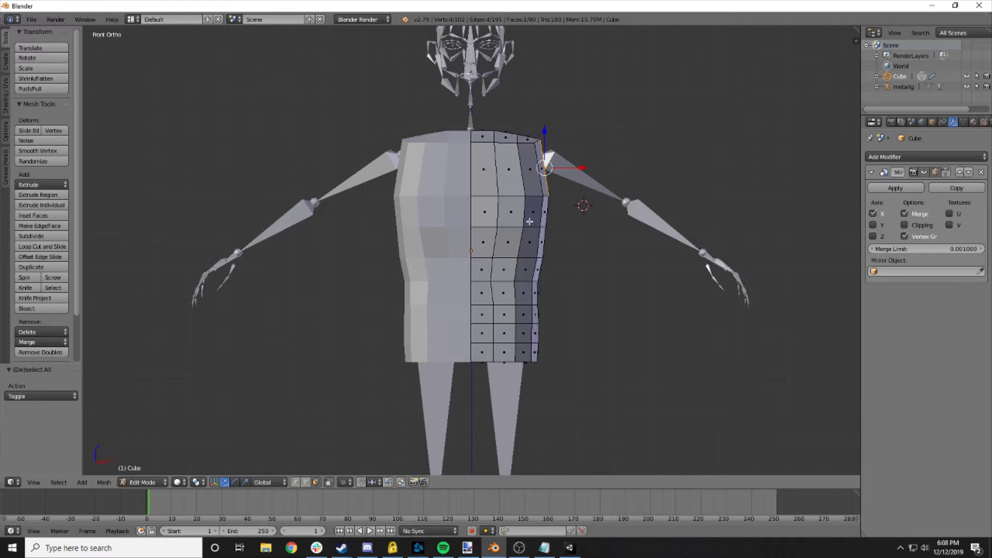
pyautogui.press('e')
pyautogui.click(643, 231)
pyautogui.press('g')
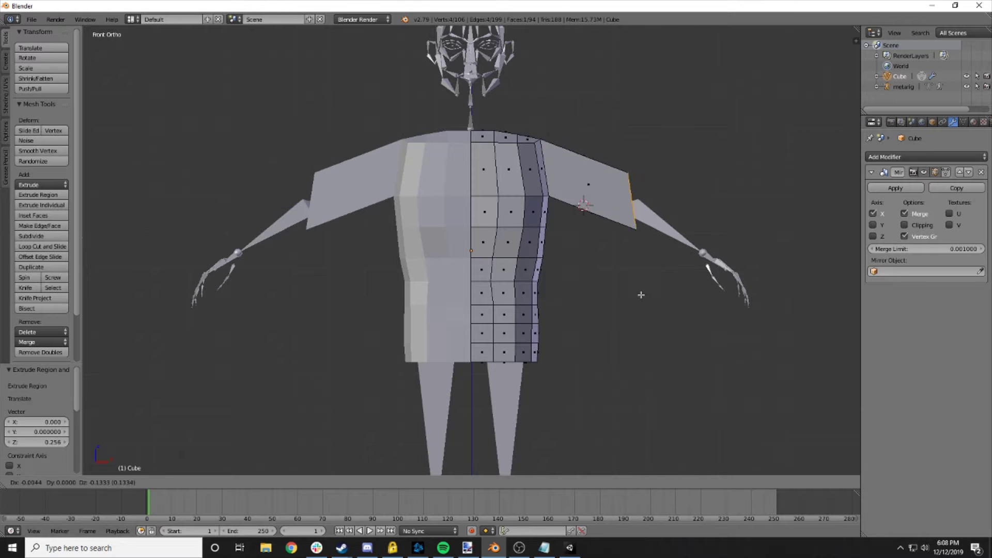
pyautogui.click(641, 295)
# - Rotate the upper arm's end face 38.6° in front view and scale it to about 0.74
pyautogui.press('r')
pyautogui.click(592, 309)
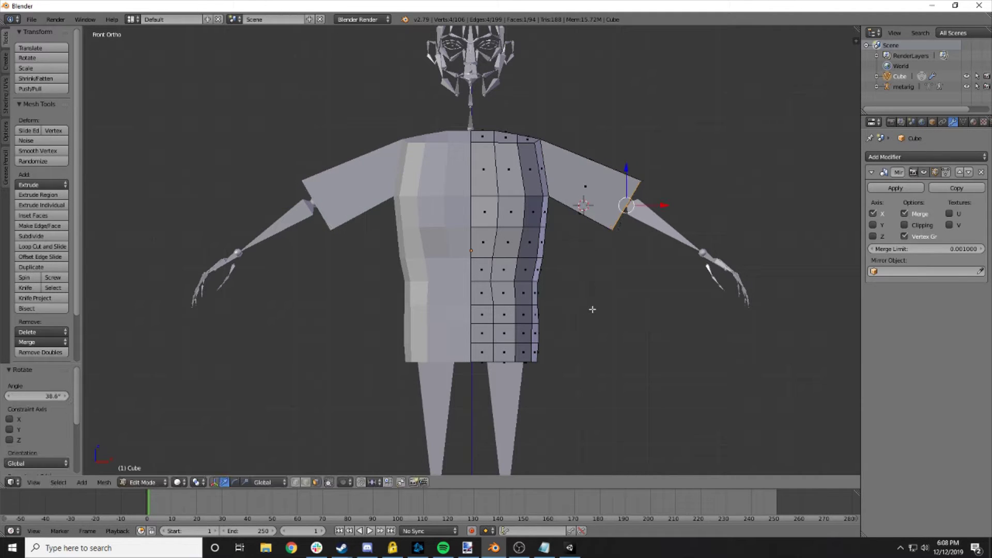
pyautogui.press('g')
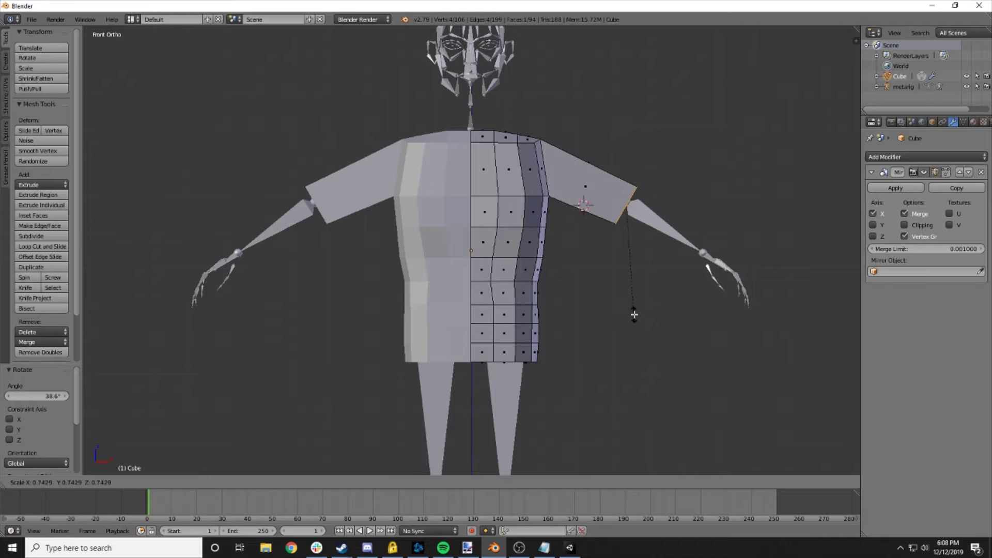
pyautogui.click(631, 310)
# - Nudge the arm's end face onto the elbow joint in front view, finishing in wireframe with 0.007 along X and -0.003 along Z
pyautogui.press('g')
pyautogui.click(641, 319)
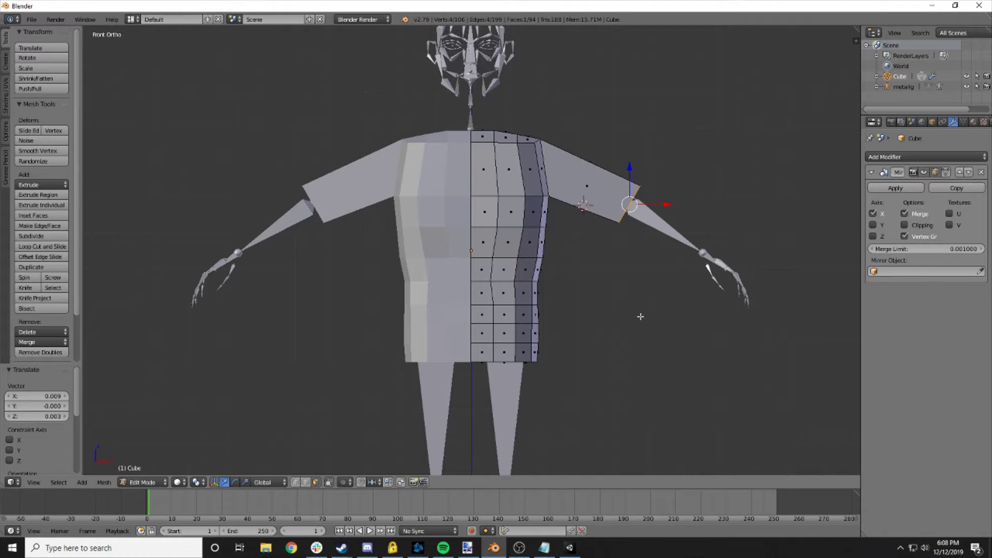
pyautogui.press('g')
pyautogui.click(641, 316)
pyautogui.press('z')
pyautogui.press('g')
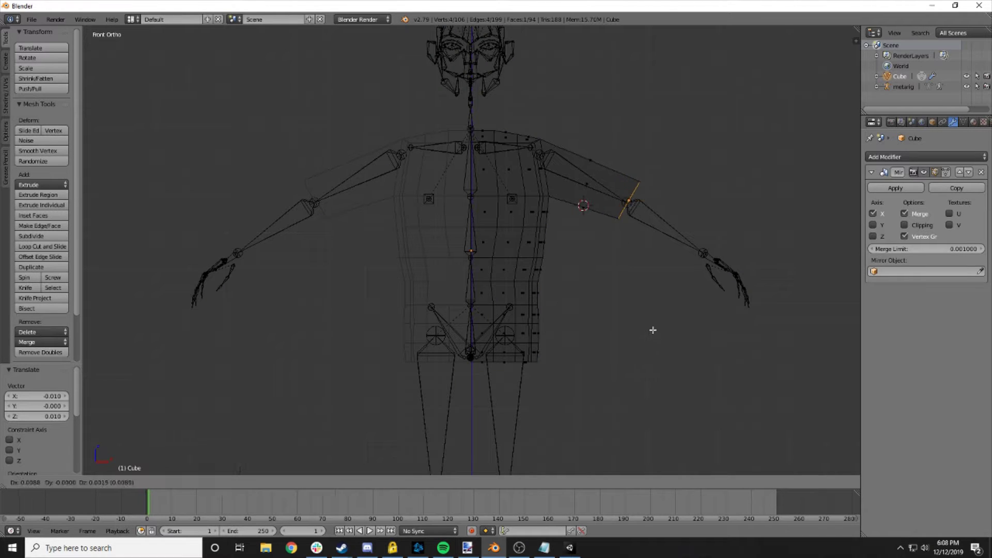
pyautogui.click(653, 331)
# - In top view, move the arm's end face 0.083 along Y onto the elbow joint and check it from the right side
pyautogui.press('KP_7')
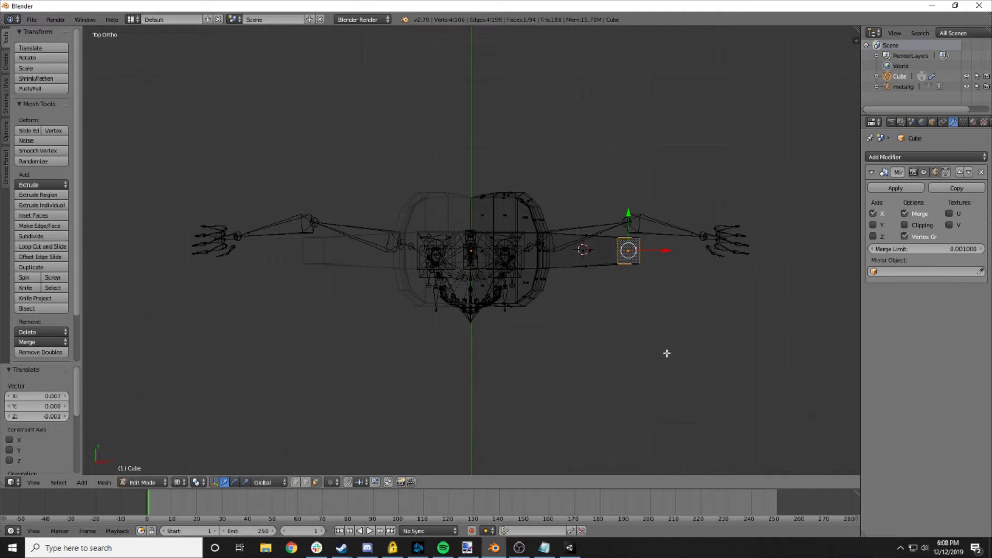
pyautogui.press('g')
pyautogui.press('y')
pyautogui.click(658, 338)
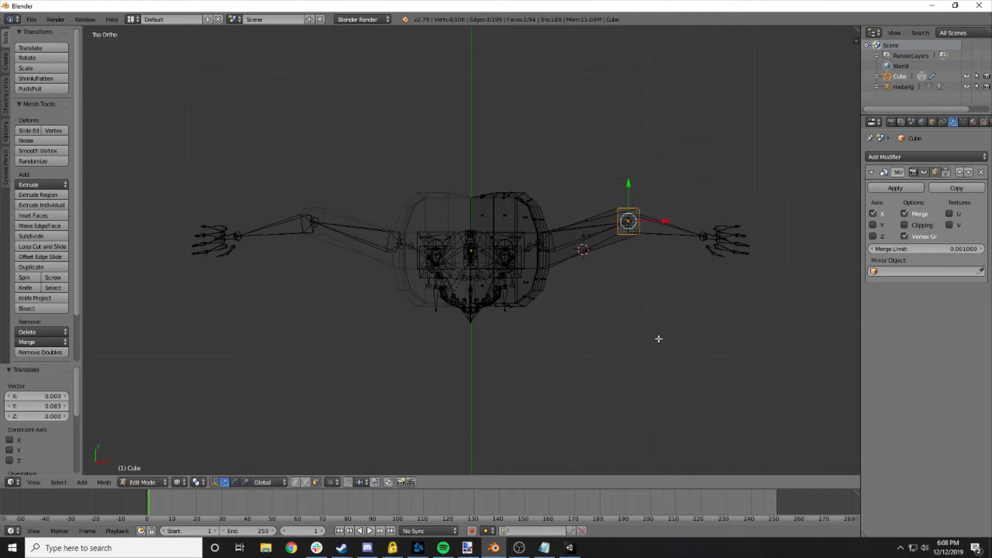
pyautogui.press('KP_1')
pyautogui.press('KP_3')
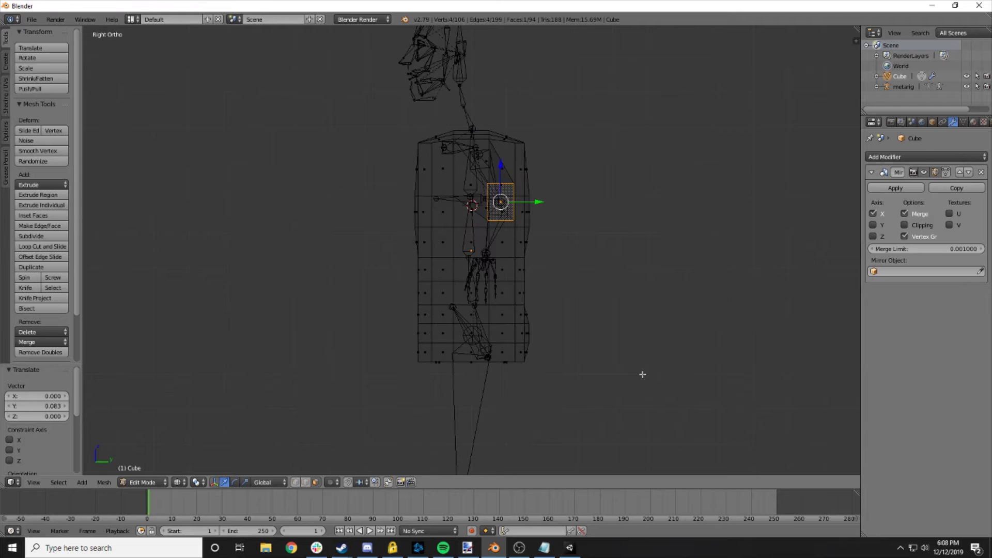
# - In front view, adjust the arm's end face at the elbow and extrude it about 0.029 as a short elbow segment
pyautogui.moveTo(634, 379); pyautogui.dragTo(499, 355, button='middle')
pyautogui.press('KP_1')
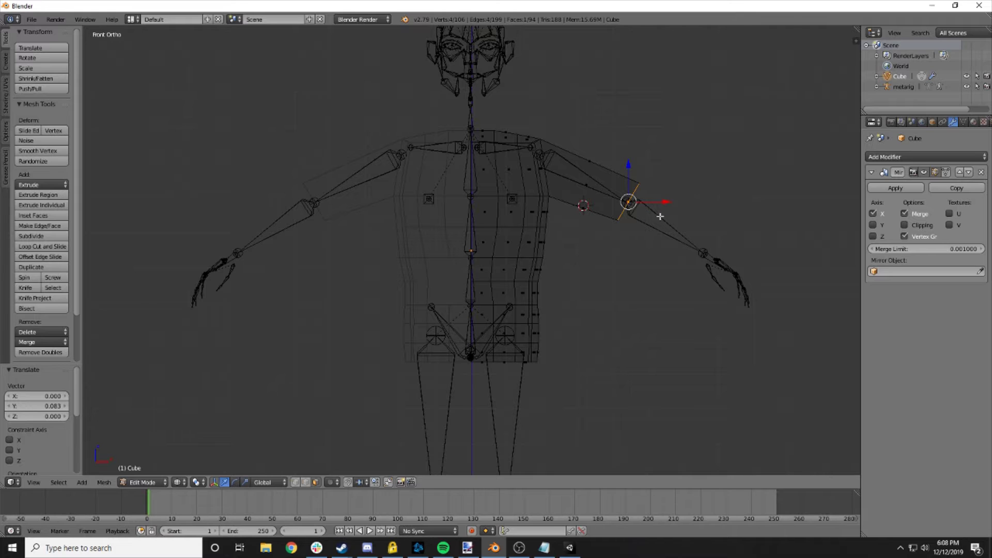
pyautogui.press('g')
pyautogui.click(649, 232)
pyautogui.press('e')
pyautogui.click(647, 239)
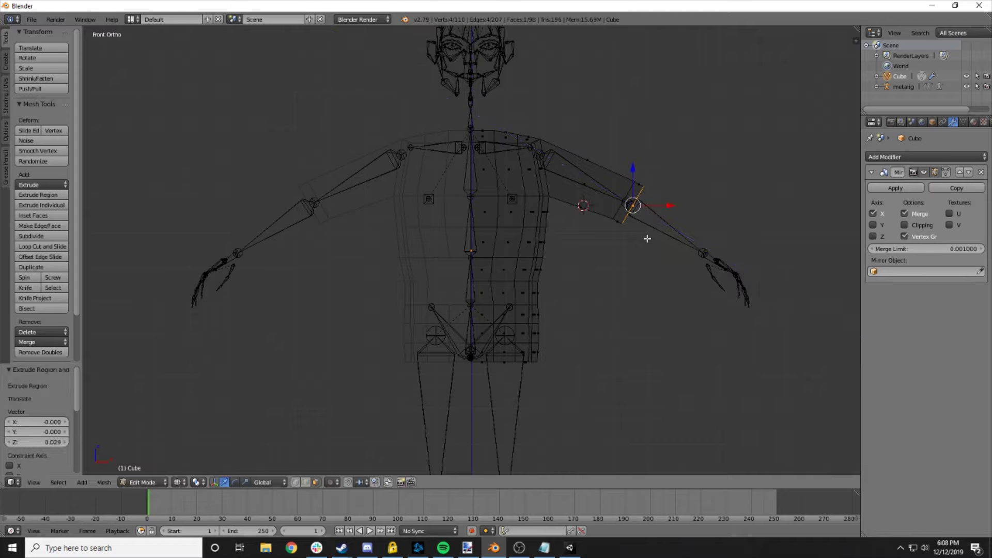
pyautogui.moveTo(640, 249); pyautogui.dragTo(660, 262, button='middle')
pyautogui.press('g')
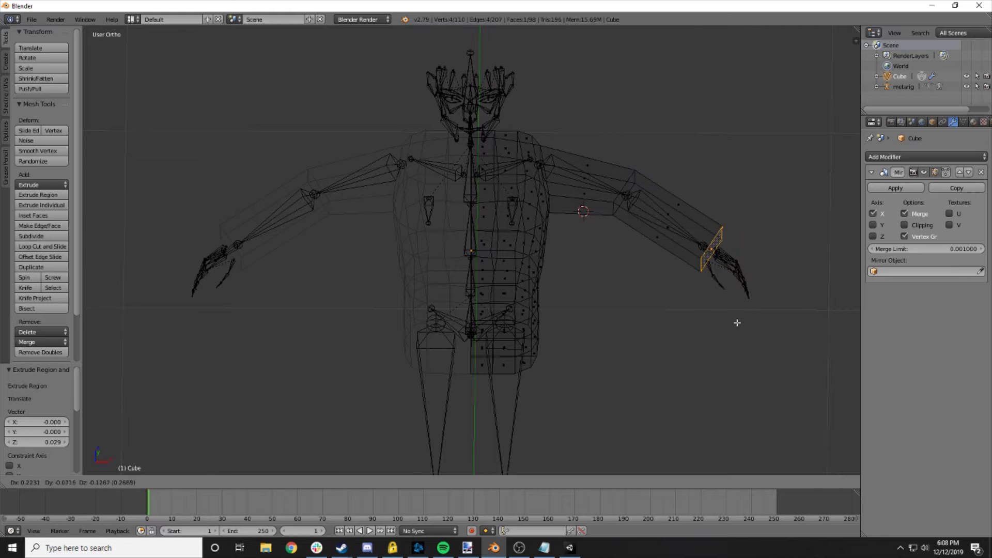
pyautogui.rightClick(733, 332)
# - Rotate the elbow's end face 7.74° and extrude it 0.236 along the forearm bone towards the wrist
pyautogui.scroll(5, 645, 310)
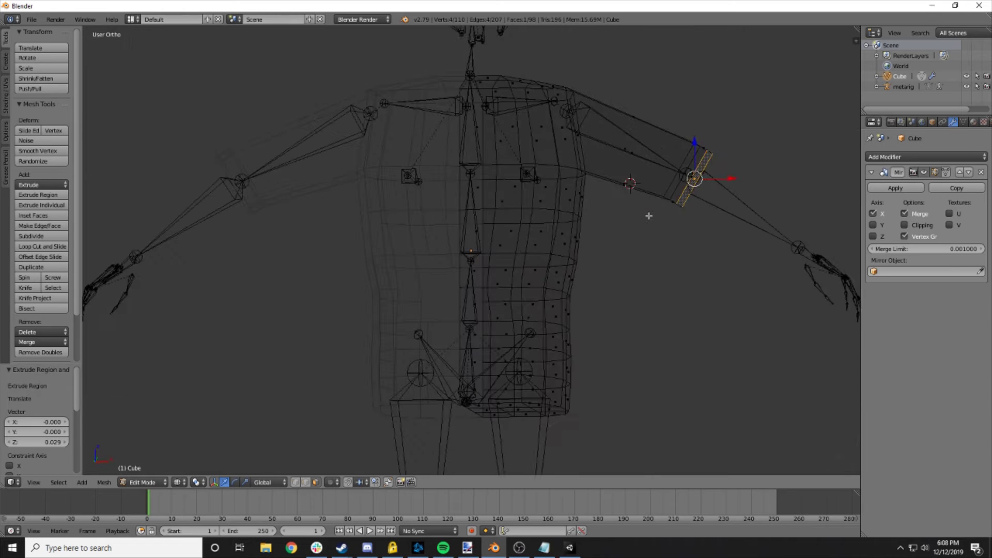
pyautogui.moveTo(666, 234); pyautogui.dragTo(678, 344, button='middle')
pyautogui.press('r')
pyautogui.click(572, 386)
pyautogui.press('e')
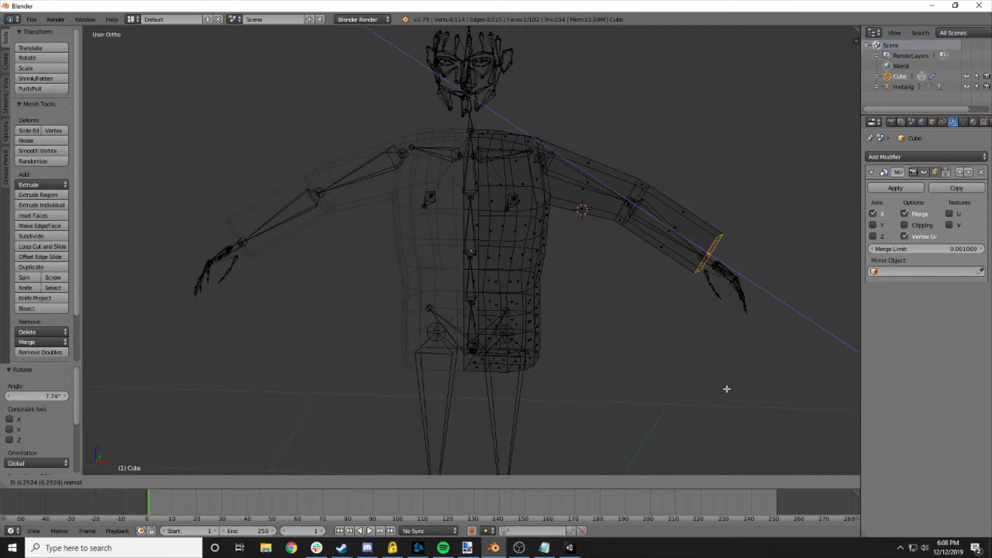
pyautogui.click(722, 389)
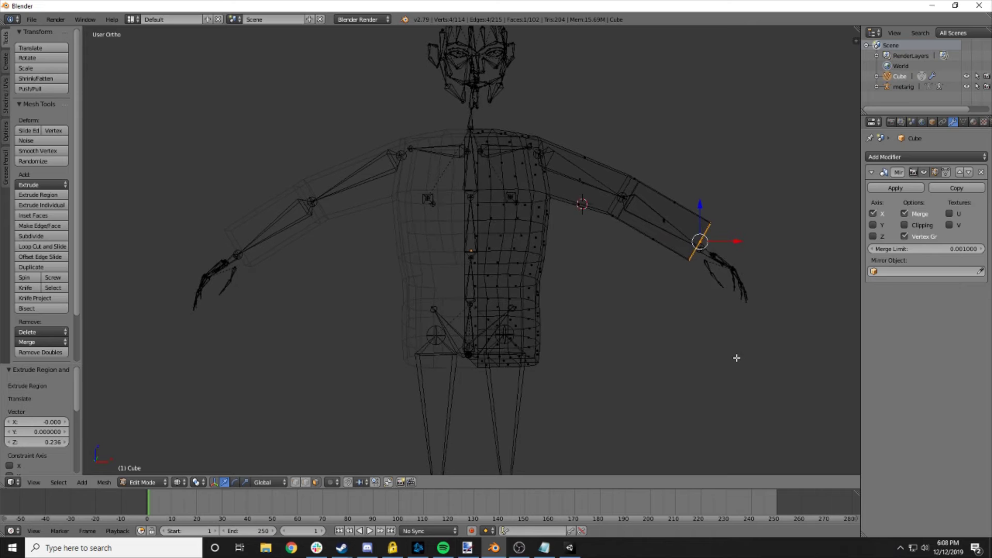
# - Move the forearm's end face onto the wrist joint by 0.006, -0.003, -0.020 and scale it to 0.620
pyautogui.press('g')
pyautogui.click(738, 365)
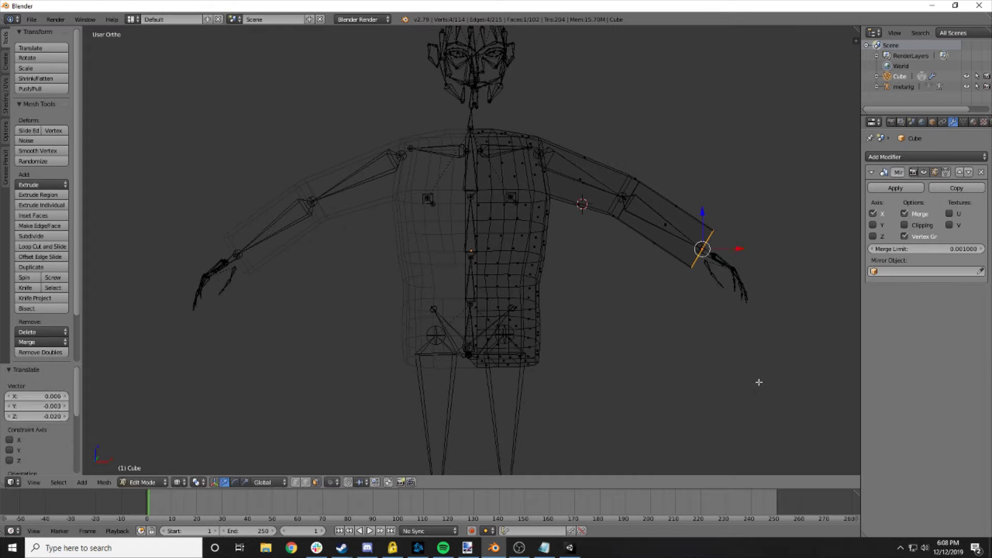
pyautogui.press('s')
pyautogui.click(740, 331)
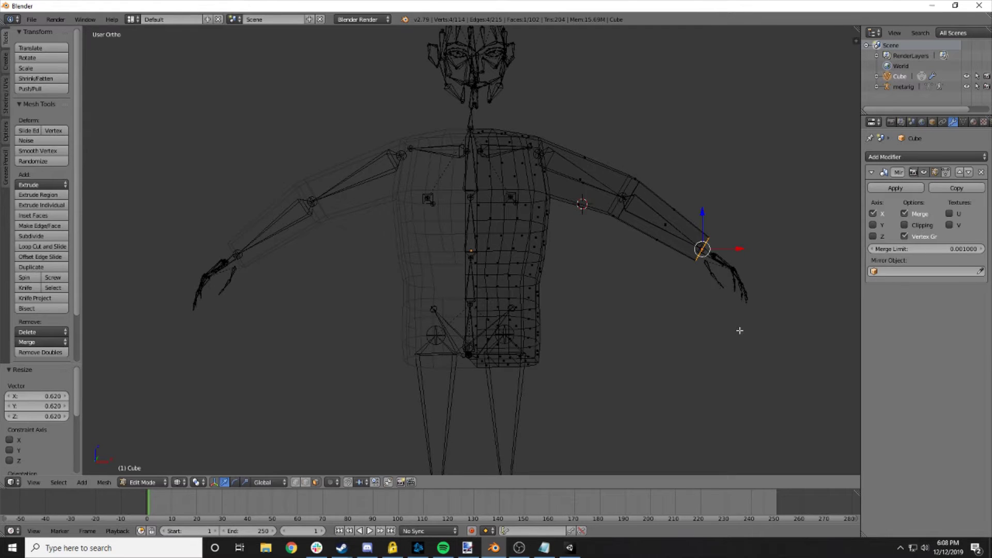
pyautogui.moveTo(758, 349); pyautogui.dragTo(645, 338, button='middle')
pyautogui.scroll(3, 599, 260)
pyautogui.moveTo(616, 231); pyautogui.dragTo(671, 233, button='middle')
pyautogui.moveTo(751, 128); pyautogui.dragTo(640, 158, button='middle')
pyautogui.press('s')
pyautogui.press('y')
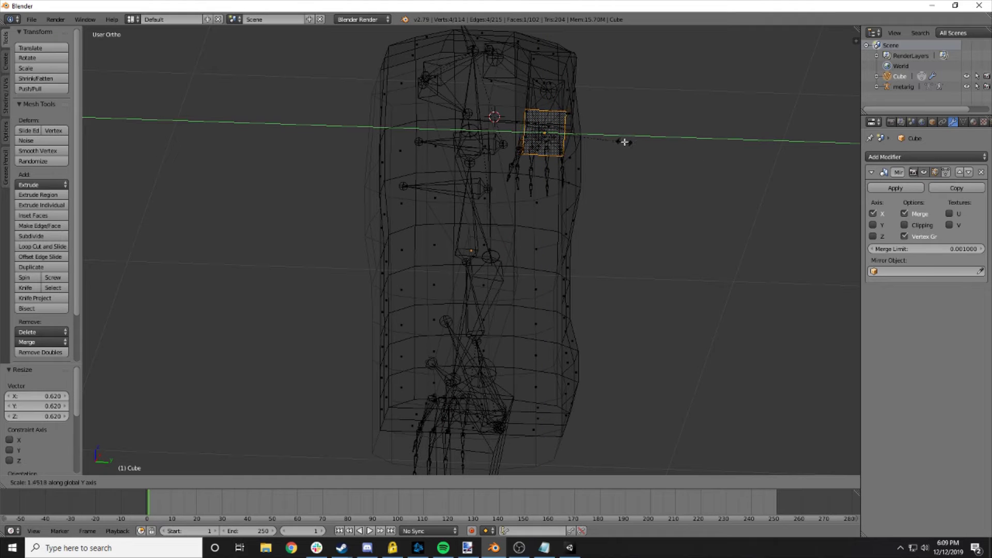
pyautogui.press('y')
pyautogui.press('y')
pyautogui.rightClick(608, 154)
# - Scale the wrist face 1.437 along Y and flatten it to about 0.4 along Z
pyautogui.press('s')
pyautogui.press('y')
pyautogui.click(575, 140)
pyautogui.press('s')
pyautogui.press('z')
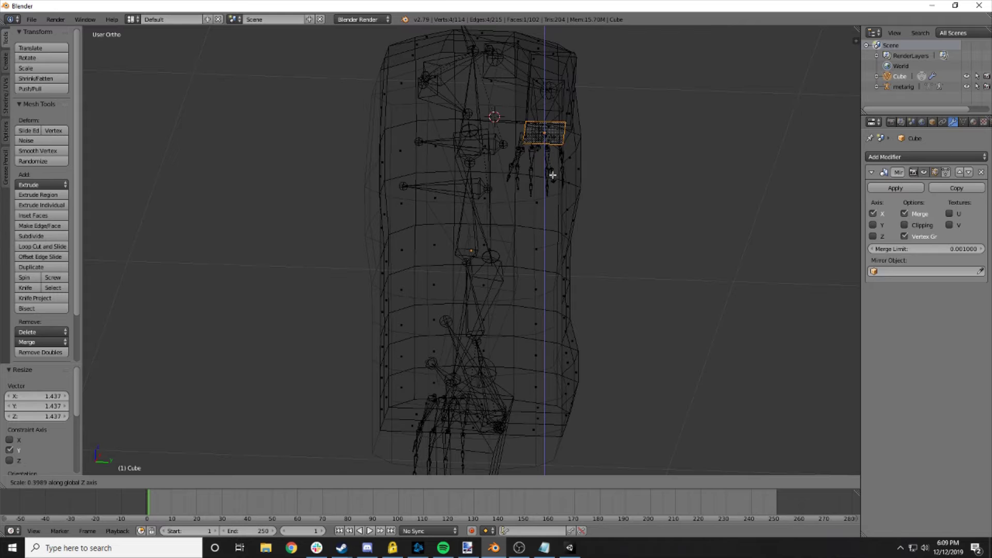
pyautogui.click(553, 175)
# - Clear the selection and add two evenly spaced loop cuts around the upper arm
pyautogui.moveTo(552, 175); pyautogui.dragTo(741, 248, button='middle')
pyautogui.moveTo(742, 352); pyautogui.dragTo(781, 313, button='middle')
pyautogui.press('a')
pyautogui.hotkey('ctrl', 'r')
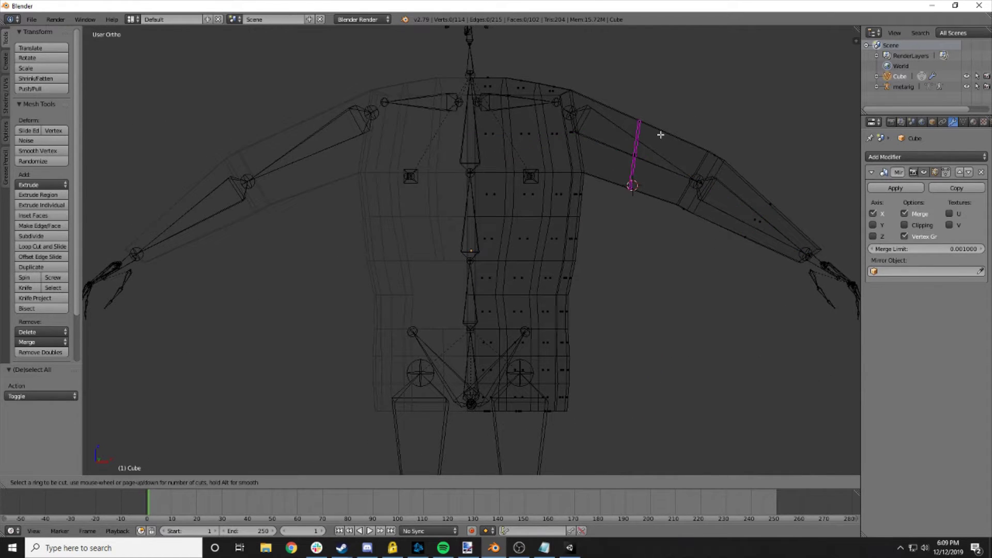
pyautogui.scroll(1, 661, 135)
pyautogui.click(661, 135)
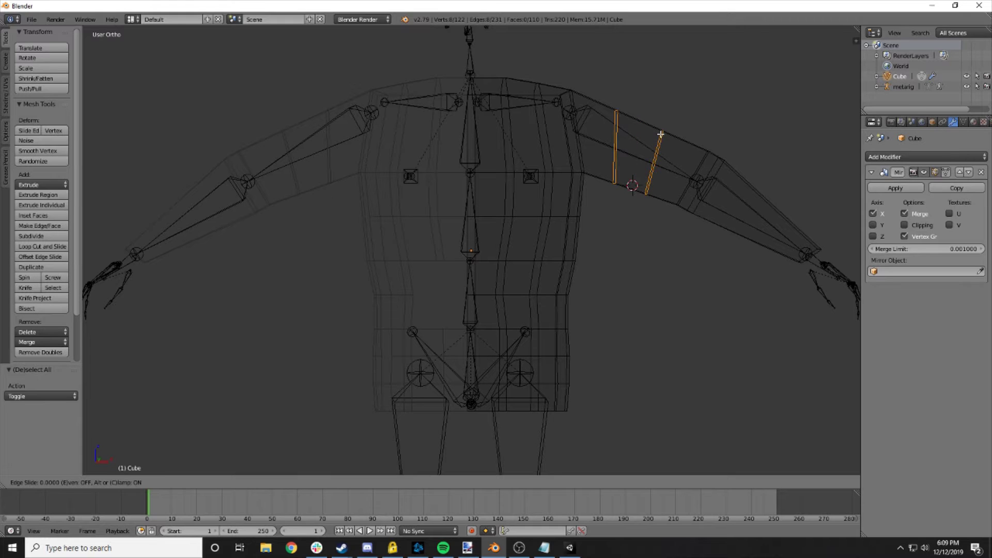
pyautogui.click(660, 135)
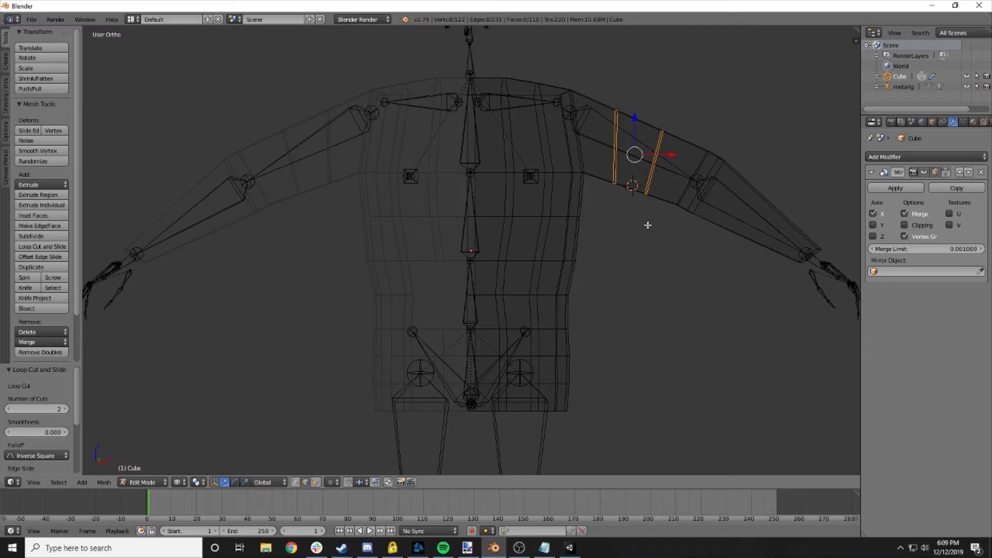
# - Scale the two new upper-arm loops uniformly by 1.234 and readjust their overall size
pyautogui.press('s')
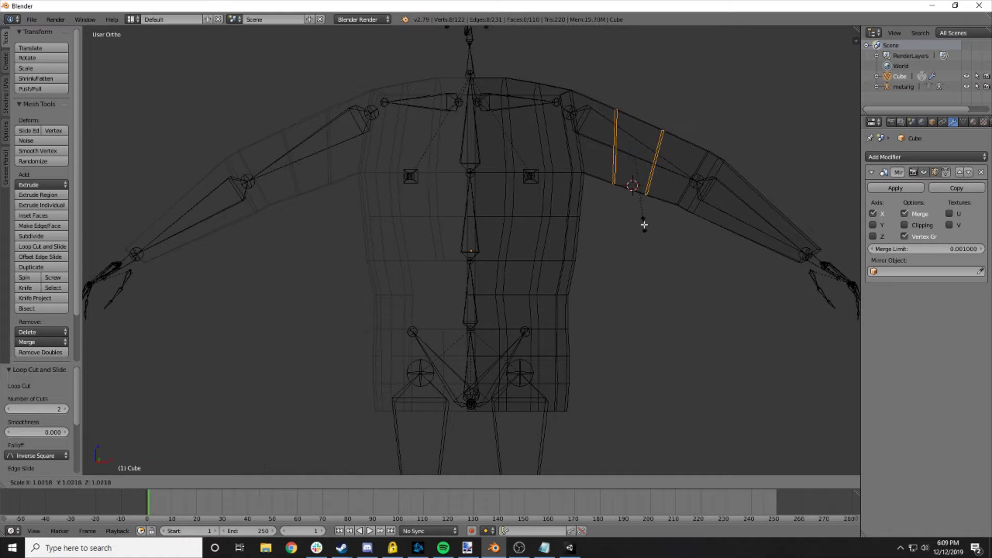
pyautogui.click(657, 238)
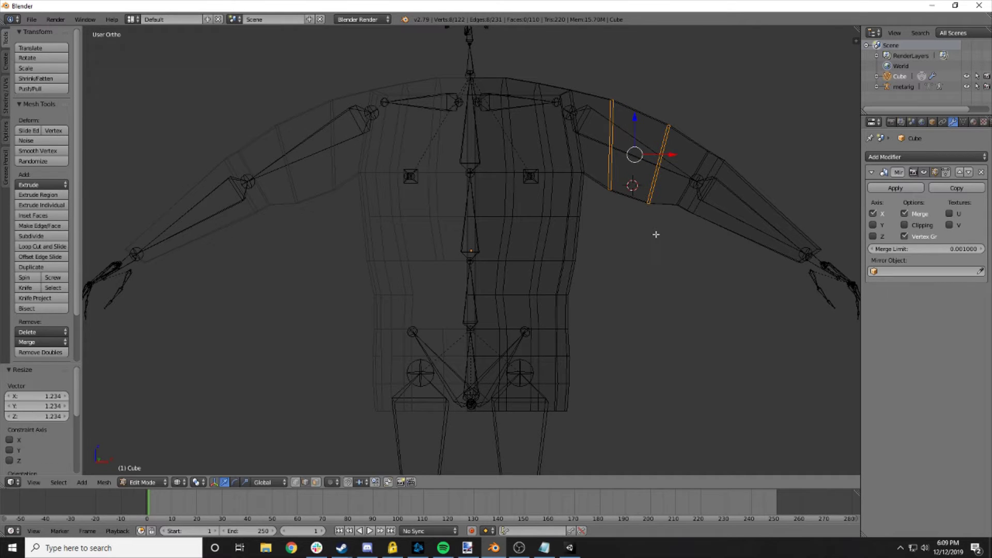
pyautogui.press('s')
pyautogui.click(688, 203)
# - In solid shading, scale the two upper-arm loops 1.172 along Y and 0.890 along Z
pyautogui.press('z')
pyautogui.moveTo(690, 205)
pyautogui.mouseDown(button='middle')
pyautogui.moveTo(578, 253)
pyautogui.moveTo(565, 355)
pyautogui.moveTo(633, 355)
pyautogui.moveTo(704, 284)
pyautogui.moveTo(710, 254)
pyautogui.moveTo(692, 287)
pyautogui.moveTo(700, 290)
pyautogui.mouseUp(button='middle')
pyautogui.press('s')
pyautogui.press('y')
pyautogui.click(582, 370)
pyautogui.press('s')
pyautogui.press('z')
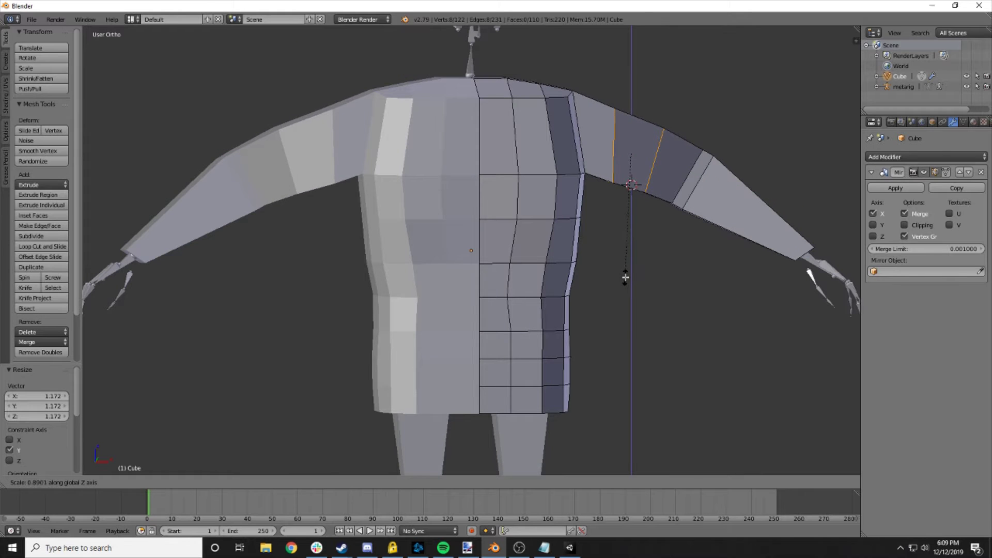
pyautogui.click(627, 270)
# - In wireframe, add two loop cuts around the forearm and slide them about 0.57 towards the elbow
pyautogui.moveTo(627, 270); pyautogui.dragTo(696, 289, button='middle')
pyautogui.press('z')
pyautogui.hotkey('ctrl', 'r')
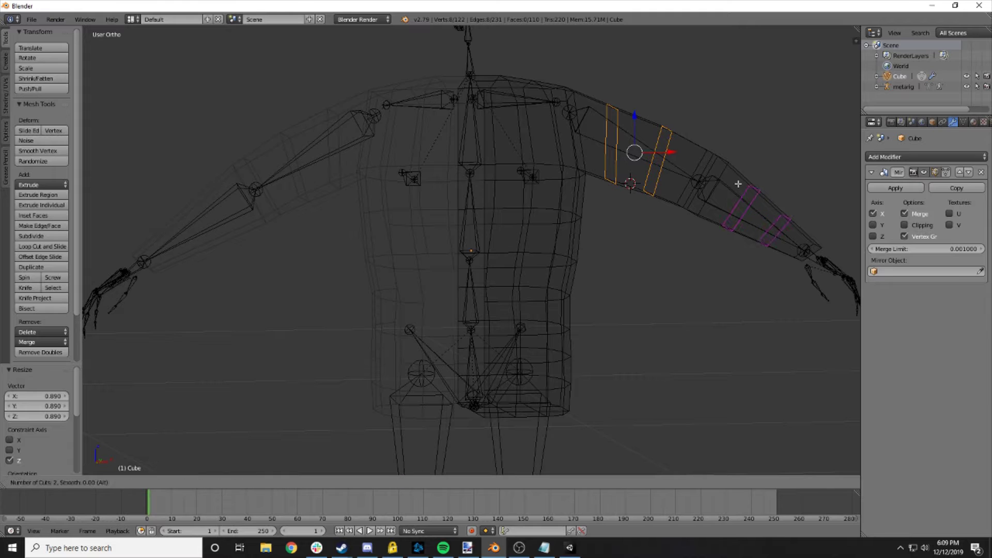
pyautogui.click(738, 184)
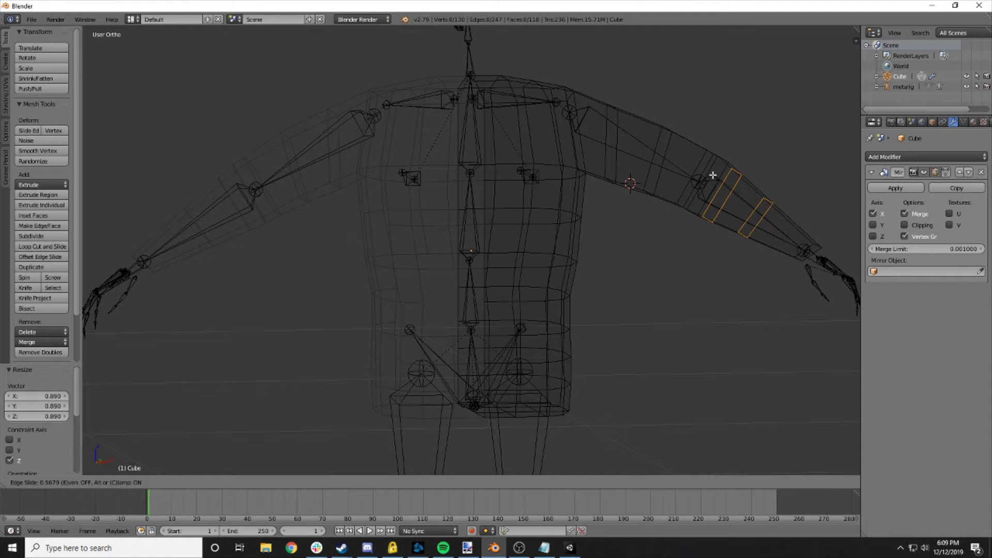
pyautogui.click(713, 175)
# - Scale the two forearm loops uniformly by about 1.16 and check the body shape in solid shading in Object Mode
pyautogui.moveTo(747, 265)
pyautogui.mouseDown(button='middle')
pyautogui.moveTo(771, 281)
pyautogui.moveTo(744, 277)
pyautogui.mouseUp(button='middle')
pyautogui.press('s')
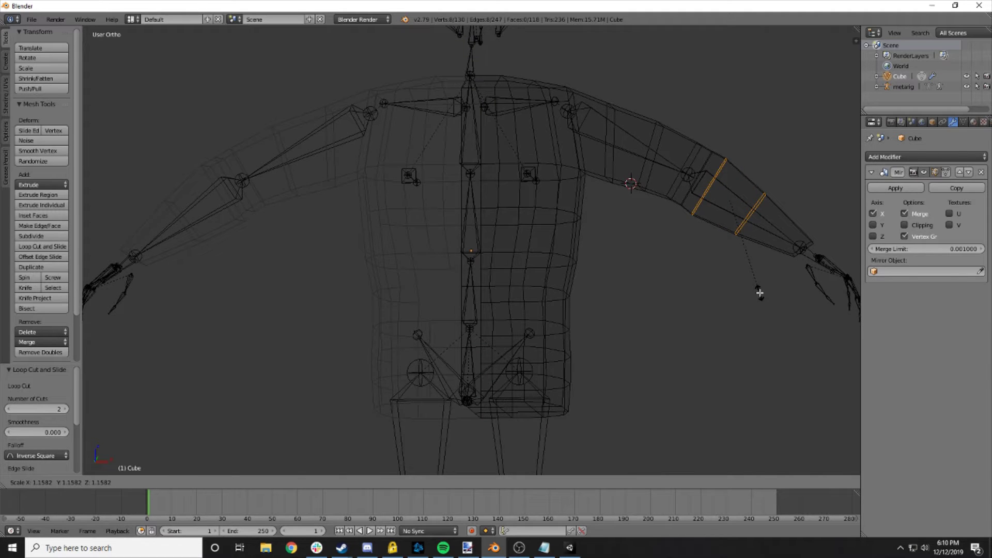
pyautogui.click(759, 293)
pyautogui.moveTo(774, 296)
pyautogui.mouseDown(button='middle')
pyautogui.moveTo(649, 303)
pyautogui.moveTo(735, 281)
pyautogui.moveTo(636, 339)
pyautogui.moveTo(553, 326)
pyautogui.moveTo(540, 293)
pyautogui.moveTo(656, 283)
pyautogui.moveTo(699, 310)
pyautogui.moveTo(730, 296)
pyautogui.moveTo(704, 303)
pyautogui.mouseUp(button='middle')
pyautogui.press('z')
pyautogui.scroll(-2, 704, 277)
pyautogui.press('Tab')
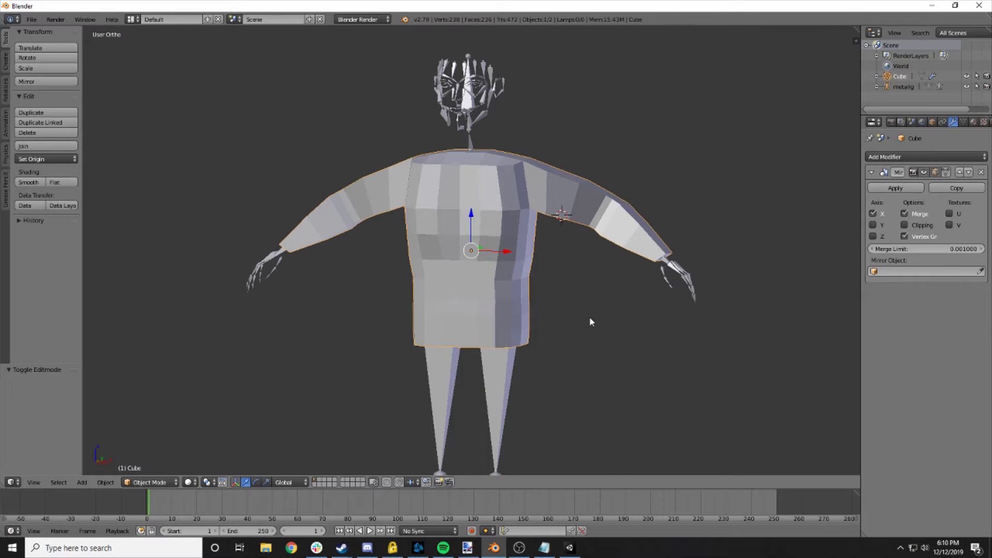
pyautogui.moveTo(589, 323); pyautogui.dragTo(592, 297, button='middle')
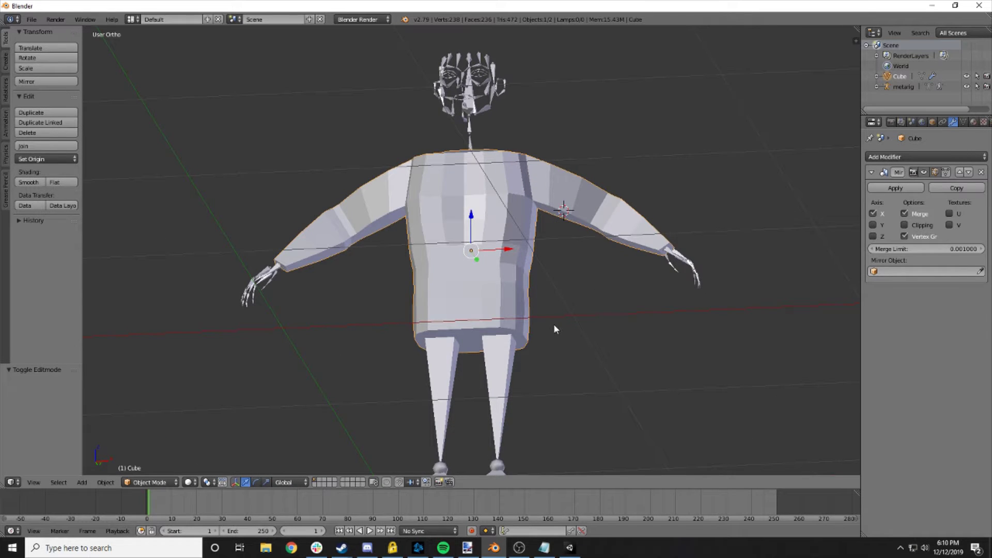
# - In Edit Mode with face select, select the nine faces under the torso half and extrude them in place
pyautogui.press('Tab')
pyautogui.scroll(2, 553, 334)
pyautogui.scroll(2, 553, 335)
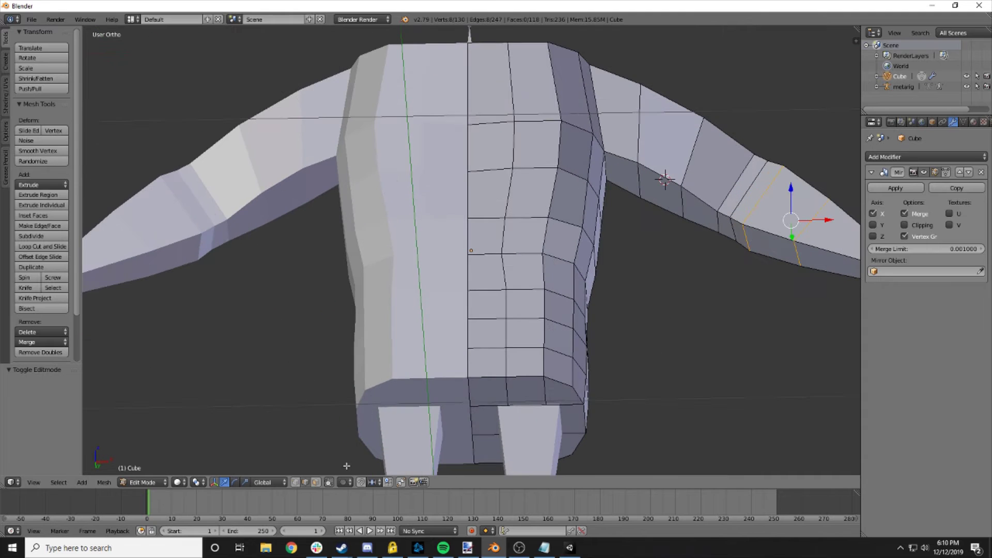
pyautogui.click(317, 482)
pyautogui.press('a')
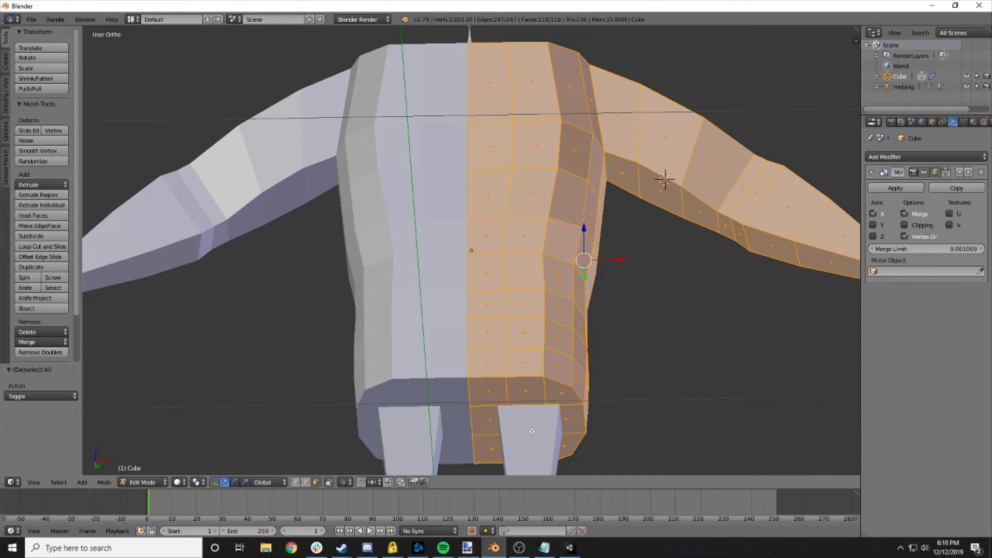
pyautogui.press('a')
pyautogui.press('l')
pyautogui.moveTo(602, 419); pyautogui.dragTo(576, 376, button='middle')
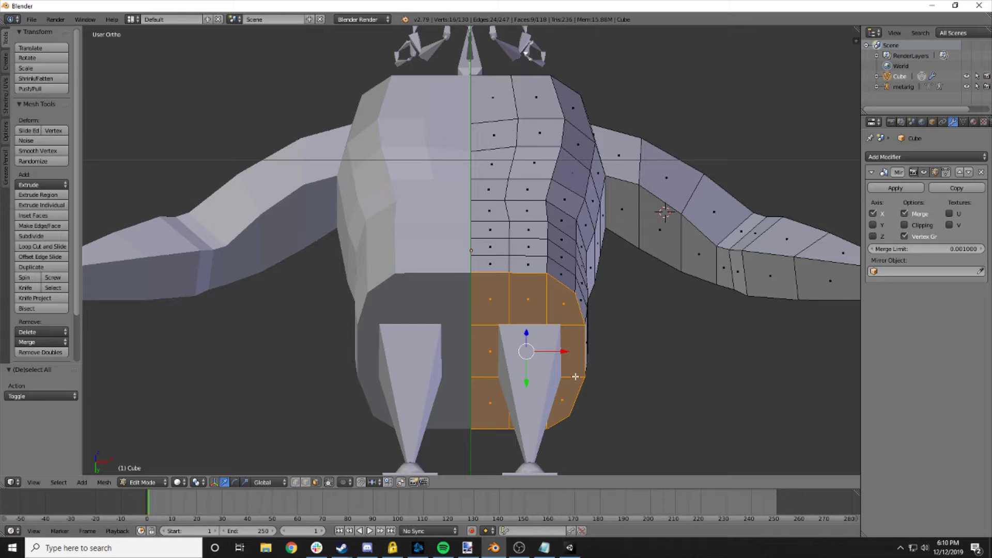
pyautogui.press('e')
pyautogui.rightClick(565, 356)
# - In front view, lower the extruded bottom faces to just above the knee and adjust them along X, finishing with -0.018
pyautogui.moveTo(567, 342); pyautogui.dragTo(584, 383, button='middle')
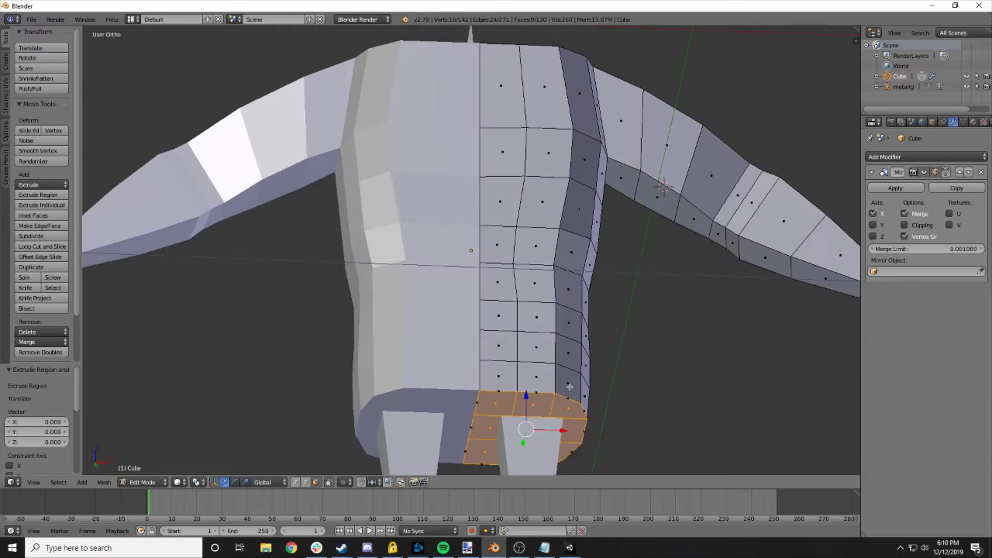
pyautogui.press('KP_1')
pyautogui.scroll(-7, 569, 387)
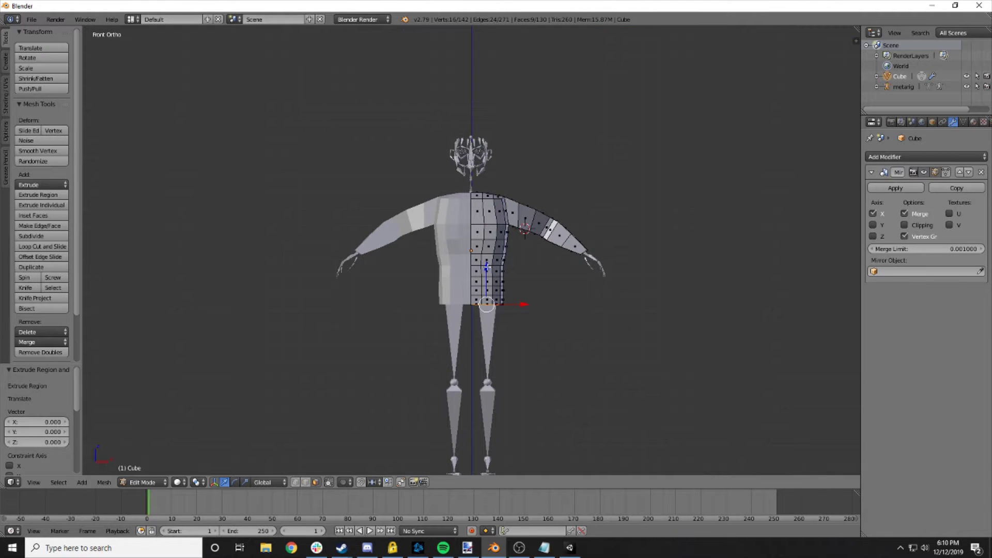
pyautogui.moveTo(487, 267); pyautogui.dragTo(495, 333)
pyautogui.moveTo(515, 372); pyautogui.dragTo(520, 372)
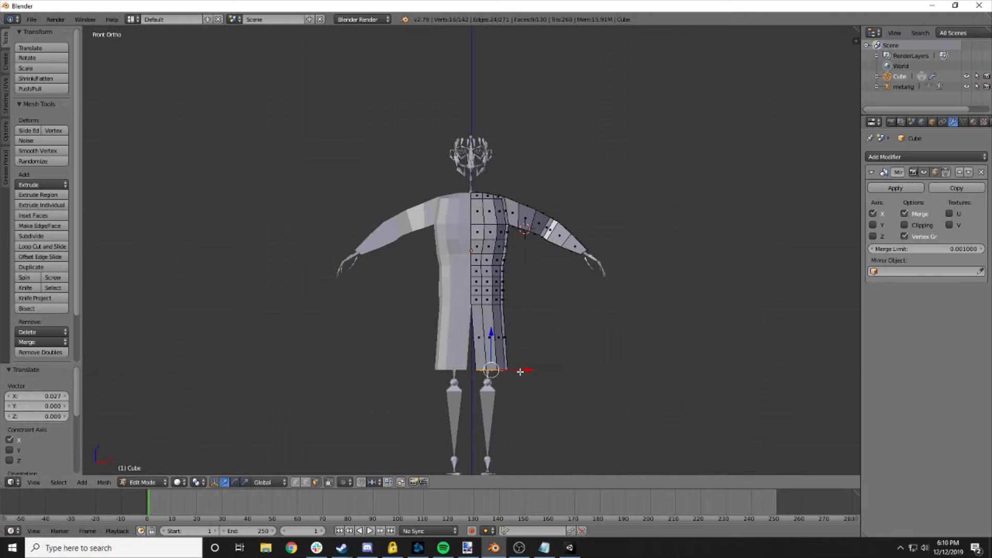
pyautogui.moveTo(490, 337); pyautogui.dragTo(492, 342)
pyautogui.moveTo(523, 373); pyautogui.dragTo(518, 373)
# - Select the two inner corner vertices at the underside of the upper leg and scale them to 0.752
pyautogui.moveTo(518, 409); pyautogui.dragTo(519, 335, button='middle')
pyautogui.scroll(3, 520, 335)
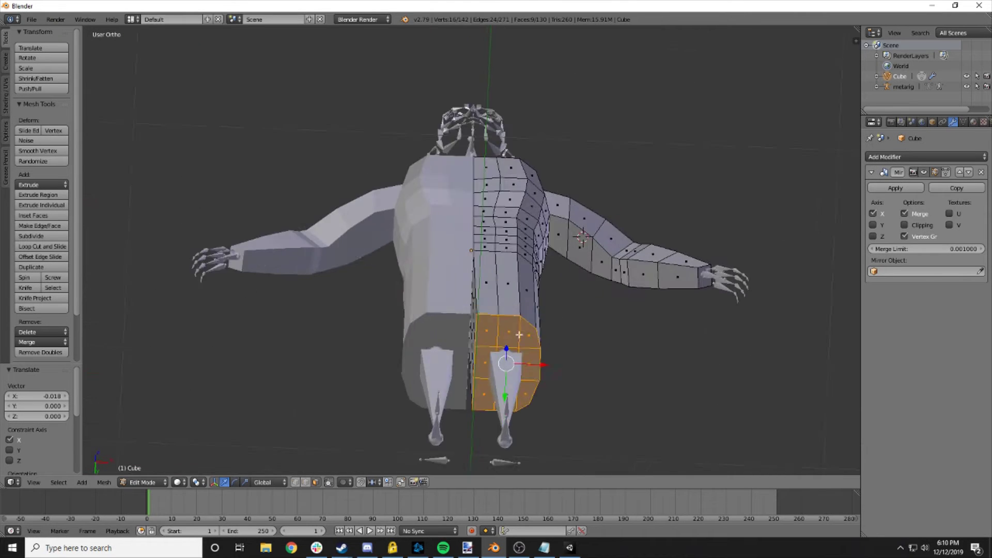
pyautogui.moveTo(583, 327)
pyautogui.mouseDown(button='middle')
pyautogui.moveTo(580, 301)
pyautogui.moveTo(591, 312)
pyautogui.mouseUp(button='middle')
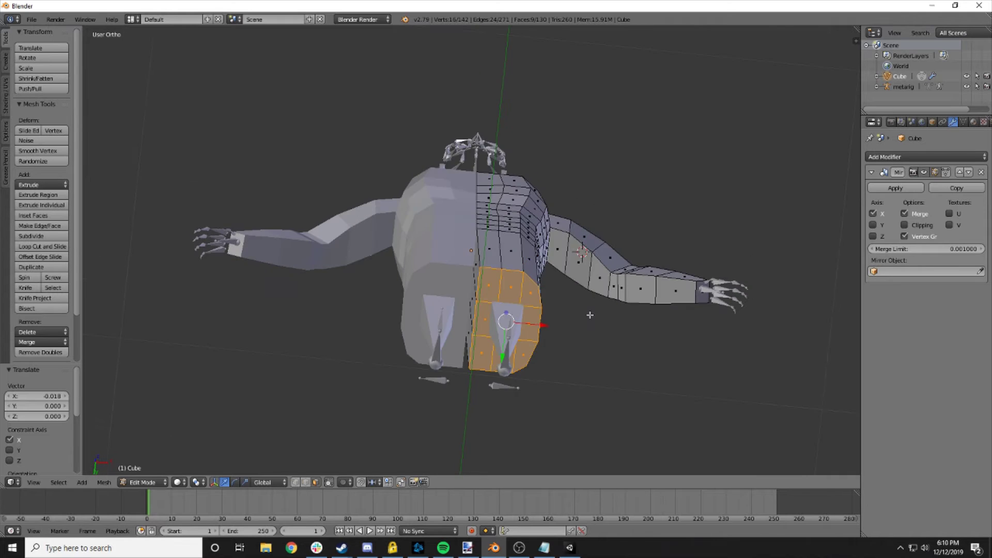
pyautogui.scroll(3, 571, 378)
pyautogui.scroll(-3, 571, 378)
pyautogui.moveTo(568, 379); pyautogui.dragTo(585, 373, button='middle')
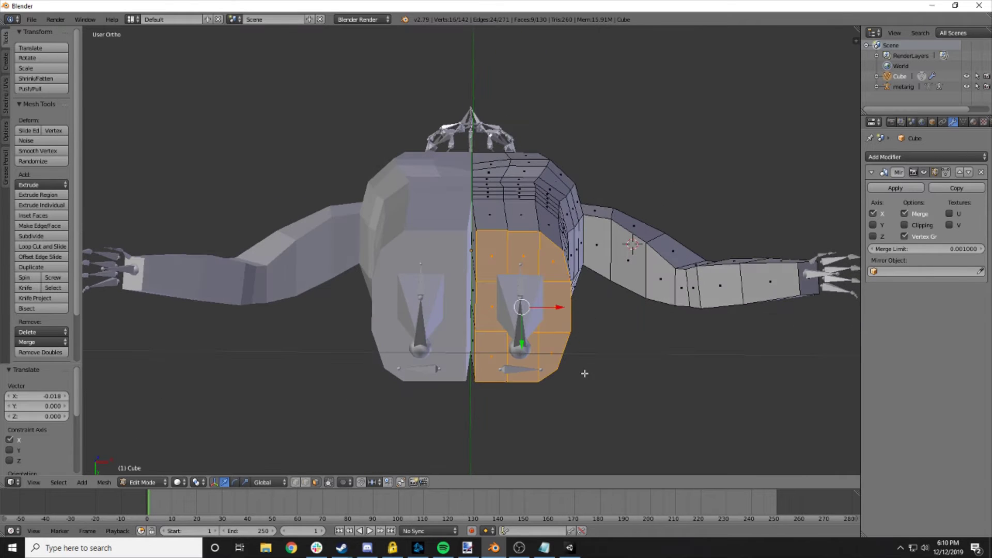
pyautogui.rightClick(474, 381)
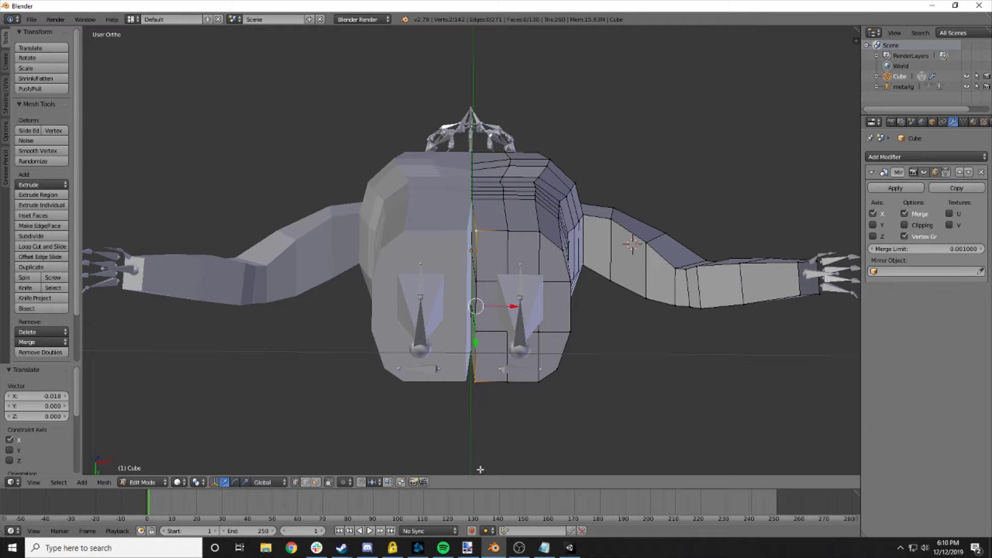
pyautogui.press('s')
pyautogui.press('z')
pyautogui.press('z')
pyautogui.press('z')
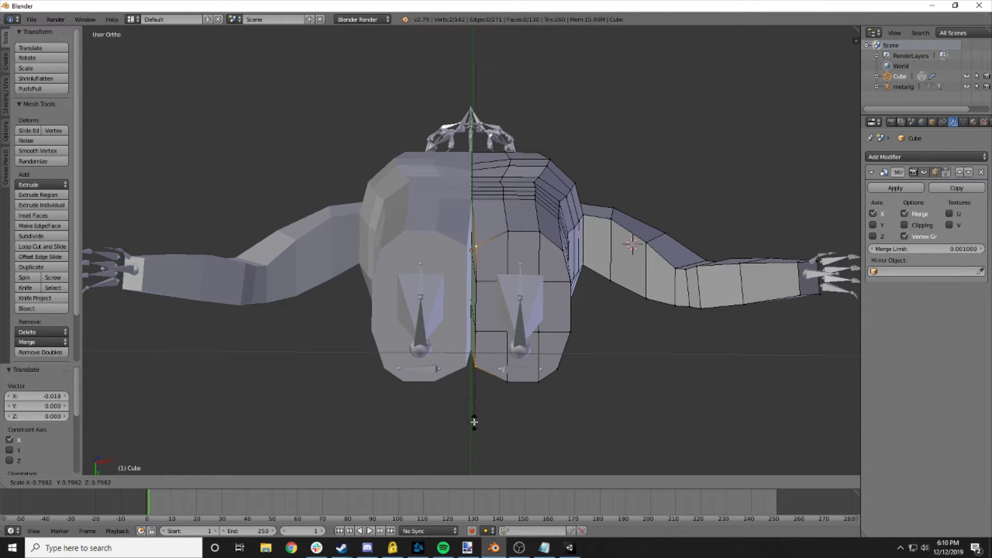
pyautogui.click(473, 415)
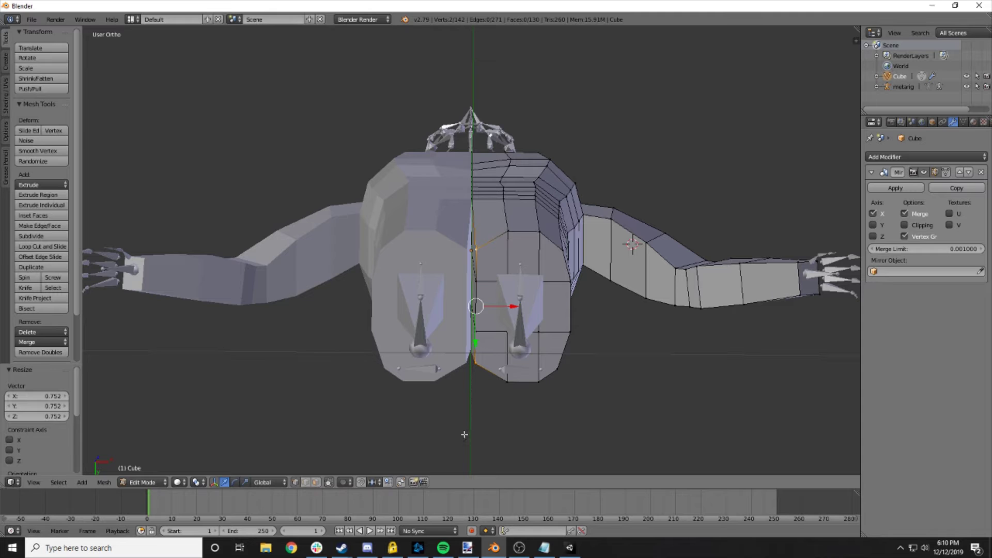
# - Readjust the scale of the two inner corner vertices and shift them along X away from the centre line
pyautogui.press('s')
pyautogui.click(488, 401)
pyautogui.moveTo(518, 305); pyautogui.dragTo(527, 307)
# - Clear the selection and view the whole body and rig in wireframe from the front
pyautogui.moveTo(527, 307); pyautogui.dragTo(549, 297, button='middle')
pyautogui.press('a')
pyautogui.press('KP_1')
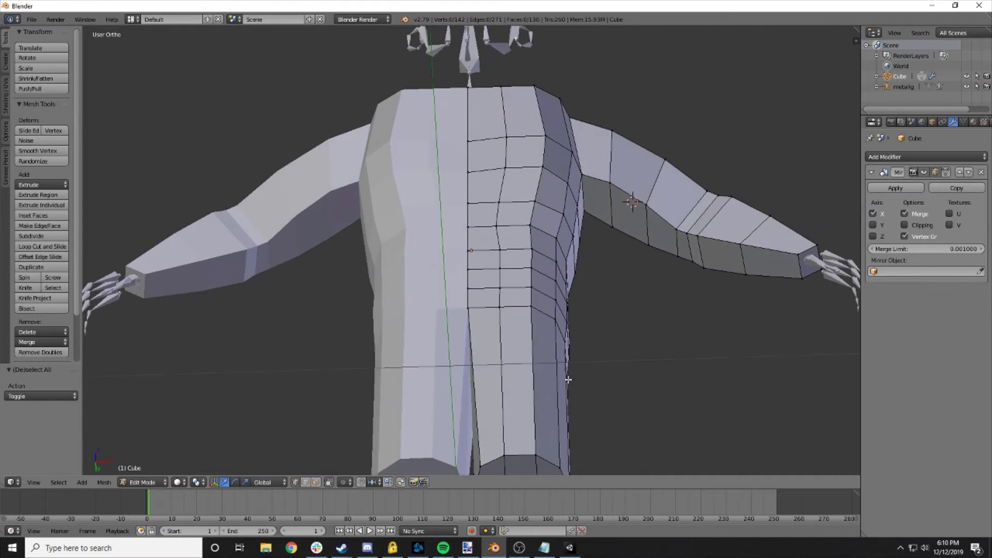
pyautogui.press('KP_7')
pyautogui.press('z')
pyautogui.press('KP_1')
pyautogui.scroll(-6, 567, 381)
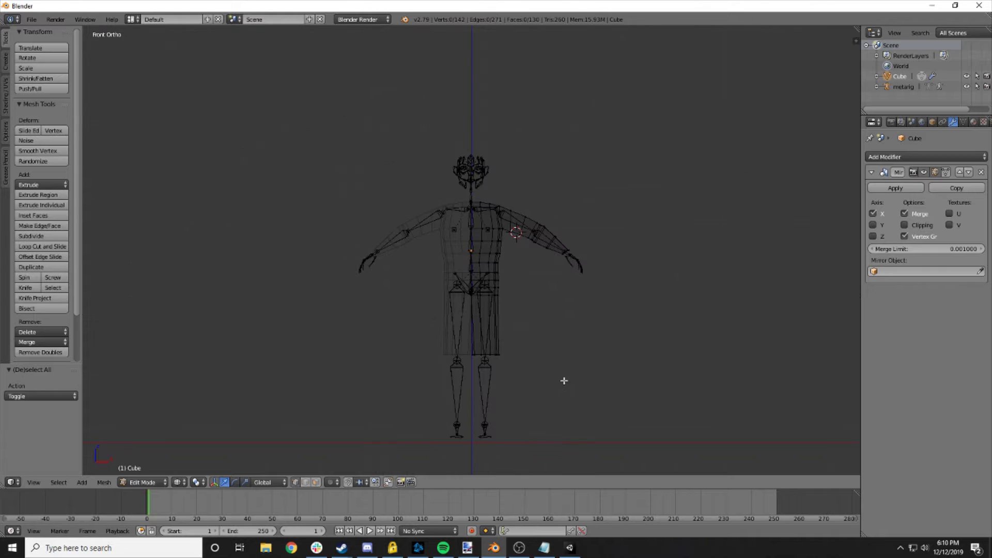
# - Select the upper leg's bottom vertices above the knee and scale them to 0.708 along Y in side view
pyautogui.press('b')
pyautogui.moveTo(518, 372); pyautogui.dragTo(468, 342)
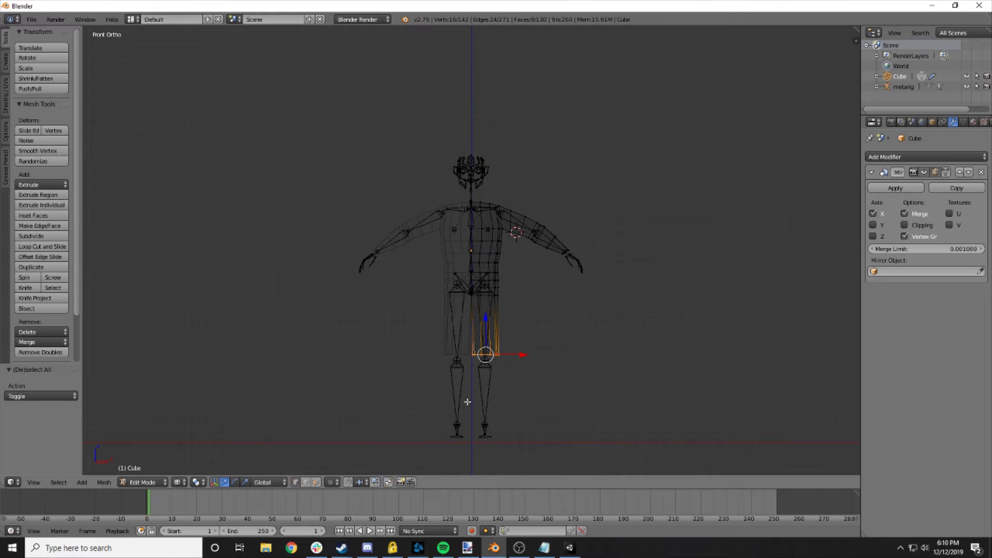
pyautogui.press('KP_3')
pyautogui.press('s')
pyautogui.press('y')
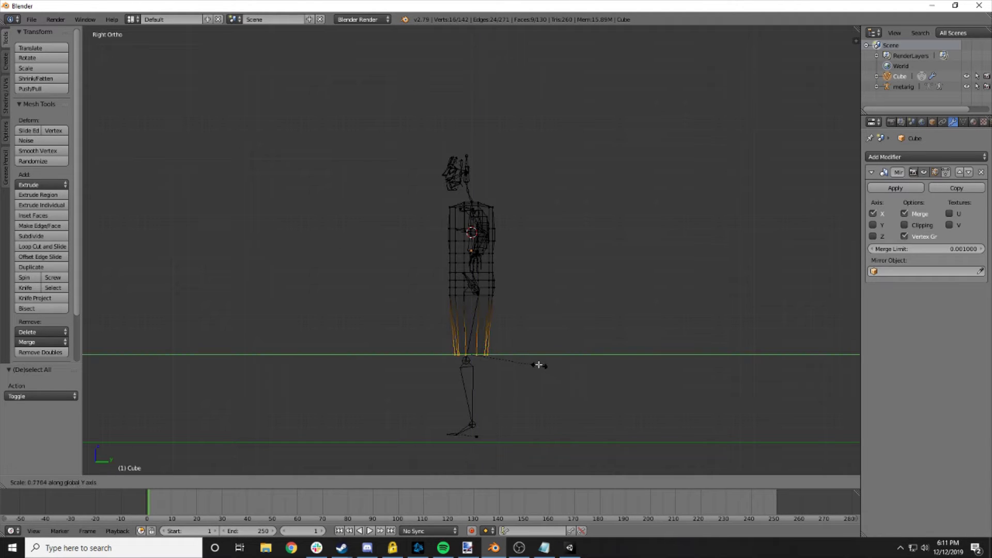
pyautogui.click(534, 362)
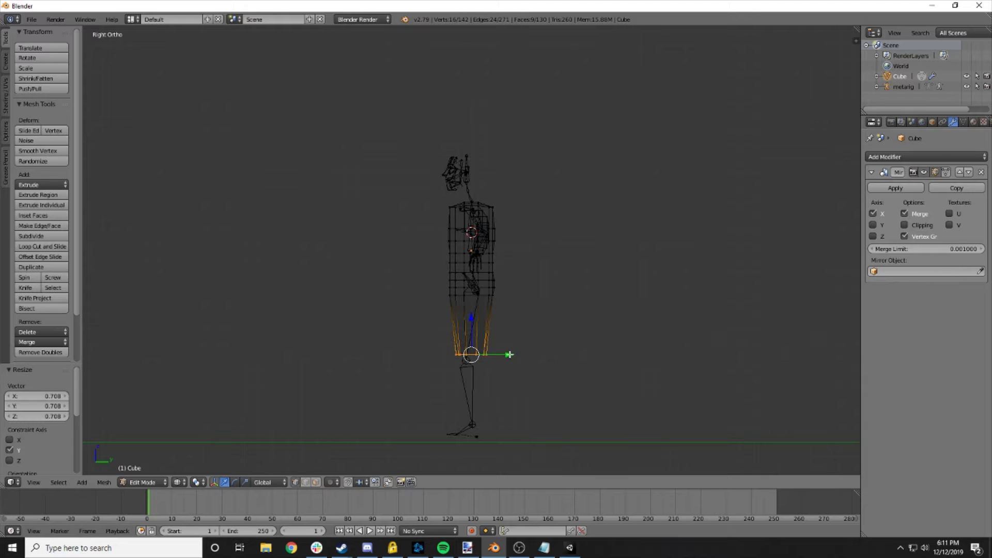
# - Shift the upper leg's bottom loop along Y toward the knee joint by -0.029 and a further -0.011
pyautogui.moveTo(509, 354); pyautogui.dragTo(504, 354)
pyautogui.moveTo(505, 354); pyautogui.dragTo(518, 415, button='middle')
pyautogui.scroll(4, 572, 307)
pyautogui.press('KP_3')
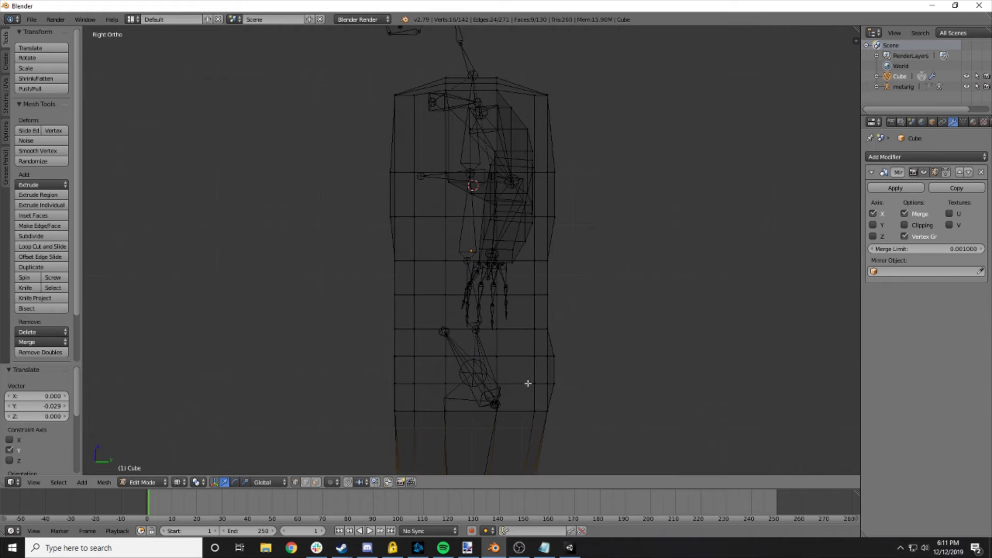
pyautogui.scroll(-4, 528, 383)
pyautogui.moveTo(504, 357); pyautogui.dragTo(493, 372)
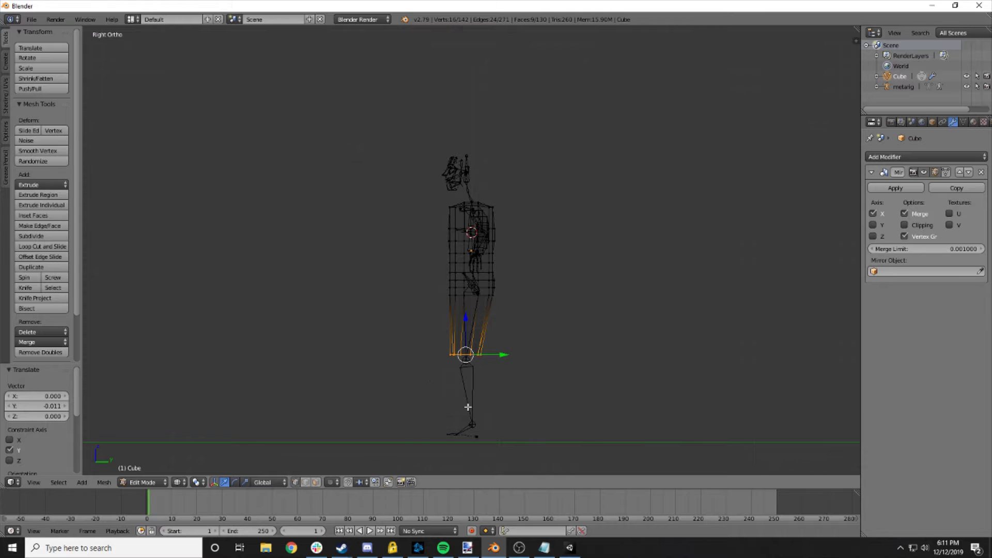
# - Rotate the bottom loop about 6° above the knee joint and raise it 0.011 along Z
pyautogui.scroll(8, 467, 407)
pyautogui.press('r')
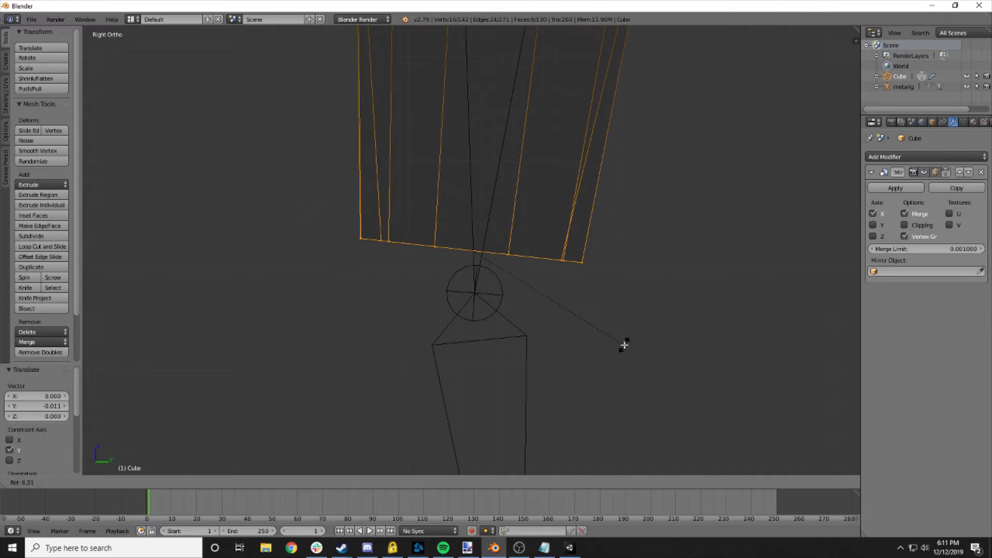
pyautogui.click(624, 345)
pyautogui.moveTo(470, 227); pyautogui.dragTo(472, 214)
# - Extrude a short section down to the knee joint, rotate its end loop -5.92° to level it, and nudge it into place
pyautogui.press('e')
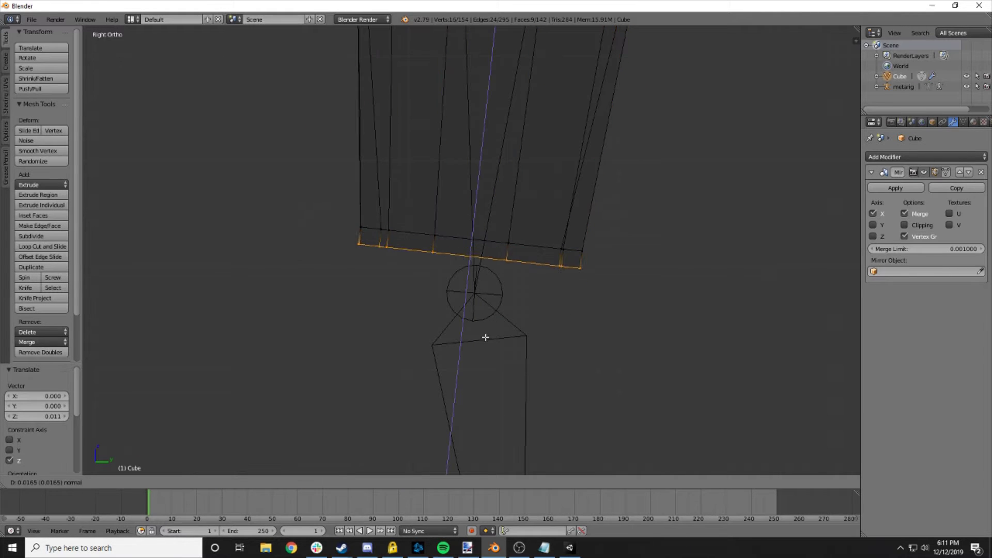
pyautogui.click(494, 349)
pyautogui.press('r')
pyautogui.click(536, 354)
pyautogui.press('g')
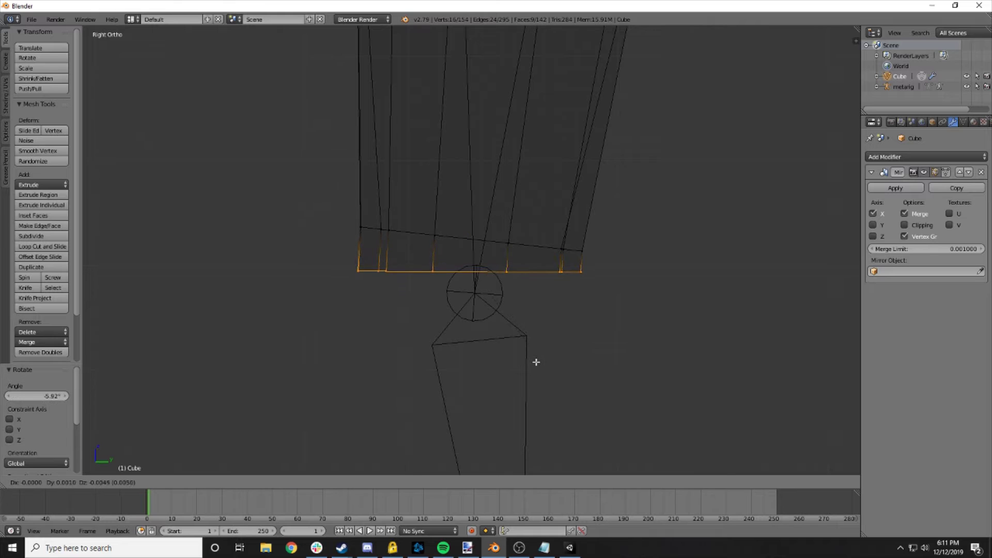
pyautogui.click(536, 361)
# - Extrude a section through the knee joint's centre, tilt its end loop lower at the front, and extrude another short section below it
pyautogui.press('e')
pyautogui.click(538, 440)
pyautogui.press('t')
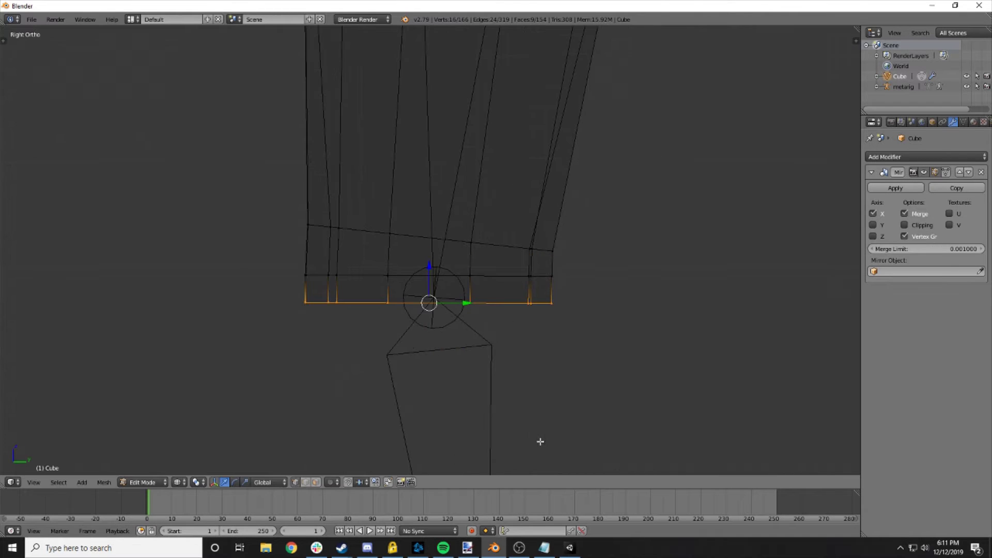
pyautogui.press('r')
pyautogui.click(511, 433)
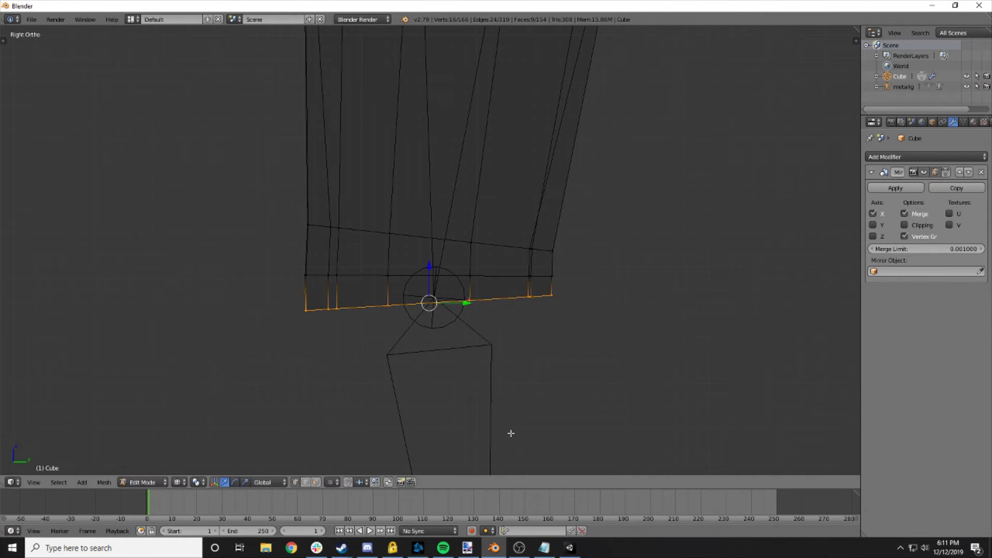
pyautogui.press('e')
pyautogui.click(480, 36)
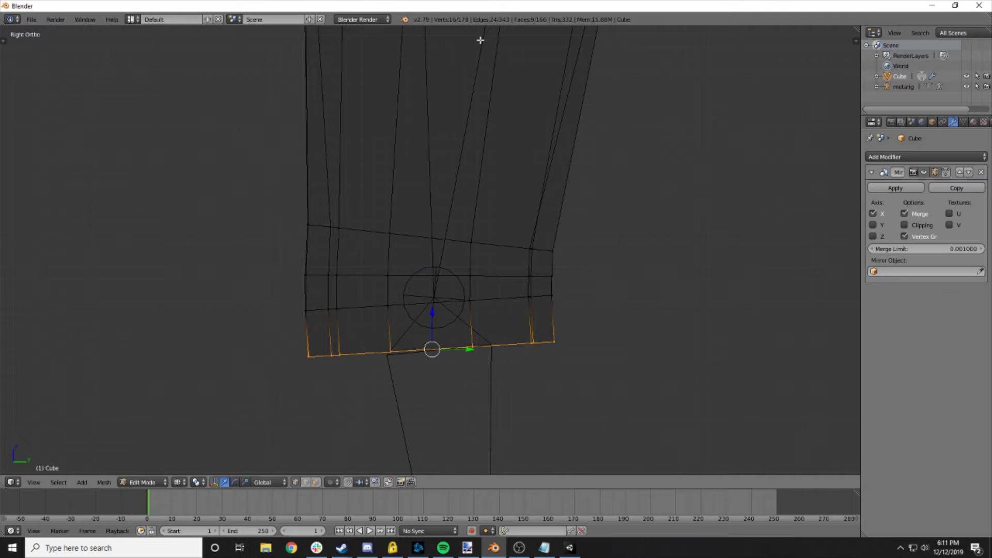
# - Extrude the lower leg from below the knee down to the ankle joint and scale its end loop to about half size
pyautogui.scroll(-3, 555, 161)
pyautogui.scroll(-2, 556, 161)
pyautogui.moveTo(510, 224); pyautogui.dragTo(550, 241, button='middle')
pyautogui.press('KP_3')
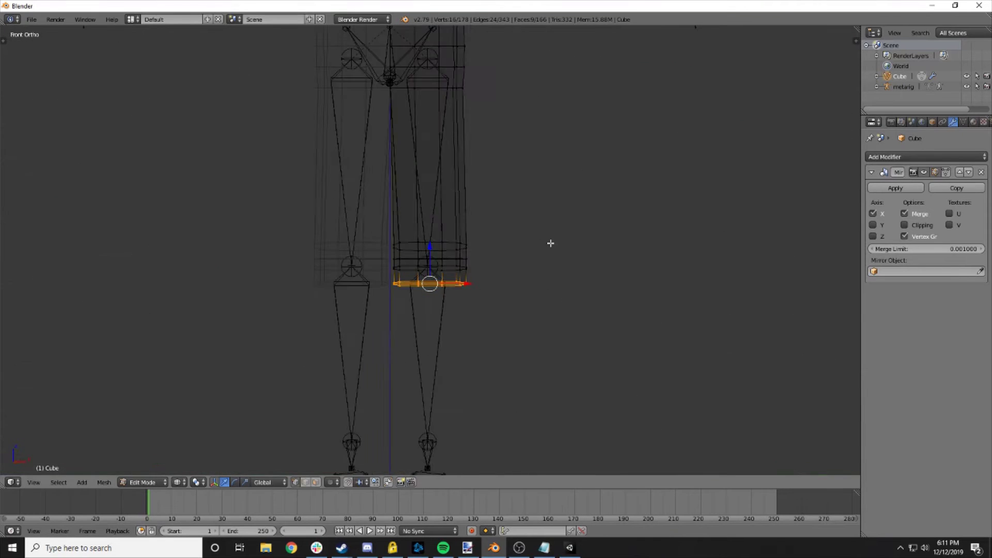
pyautogui.press('e')
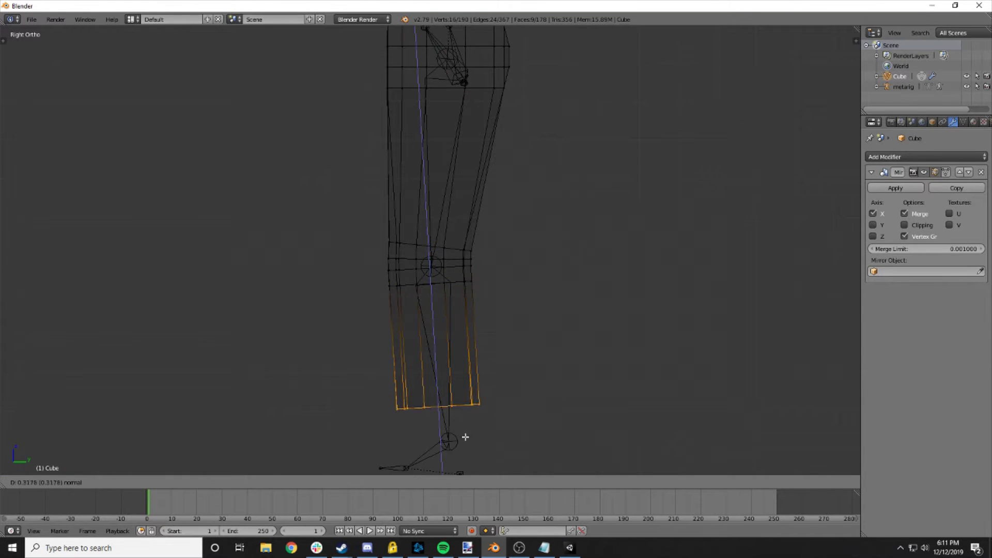
pyautogui.click(480, 462)
pyautogui.press('s')
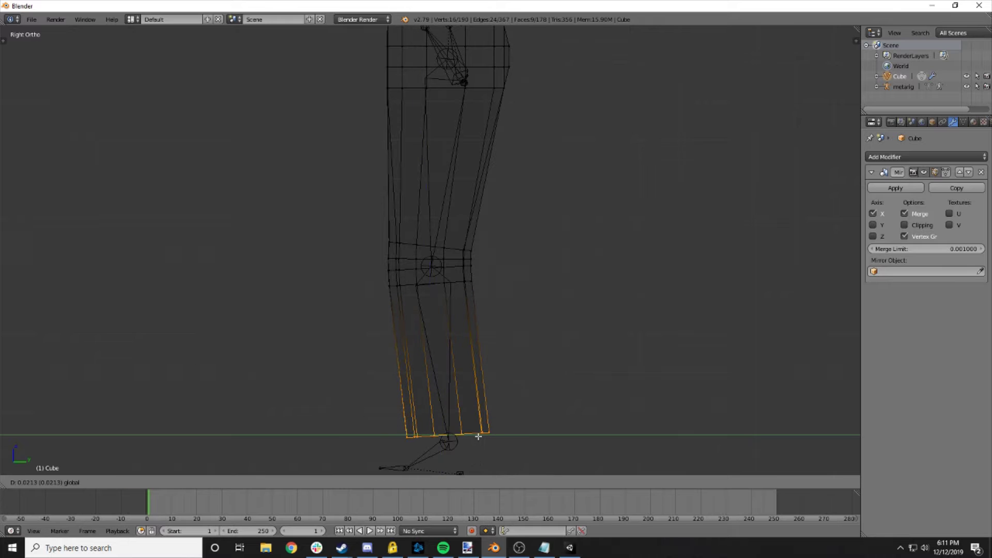
pyautogui.press('Escape')
pyautogui.press('s')
pyautogui.click(494, 440)
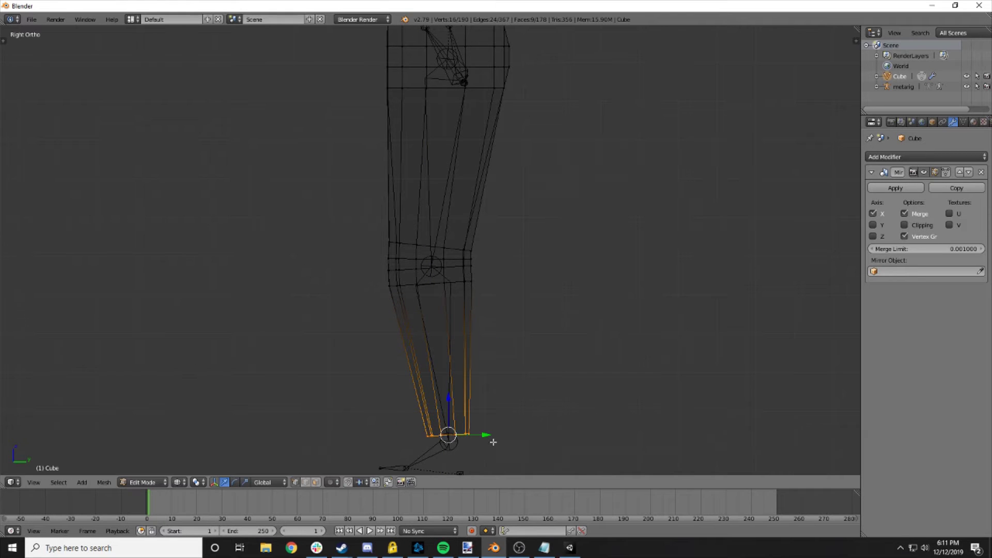
# - Rotate the ankle loop slightly in side view so it slopes lower at the front
pyautogui.moveTo(511, 400)
pyautogui.mouseDown(button='middle')
pyautogui.moveTo(638, 392)
pyautogui.moveTo(549, 420)
pyautogui.moveTo(505, 408)
pyautogui.mouseUp(button='middle')
pyautogui.press('KP_3')
pyautogui.press('r')
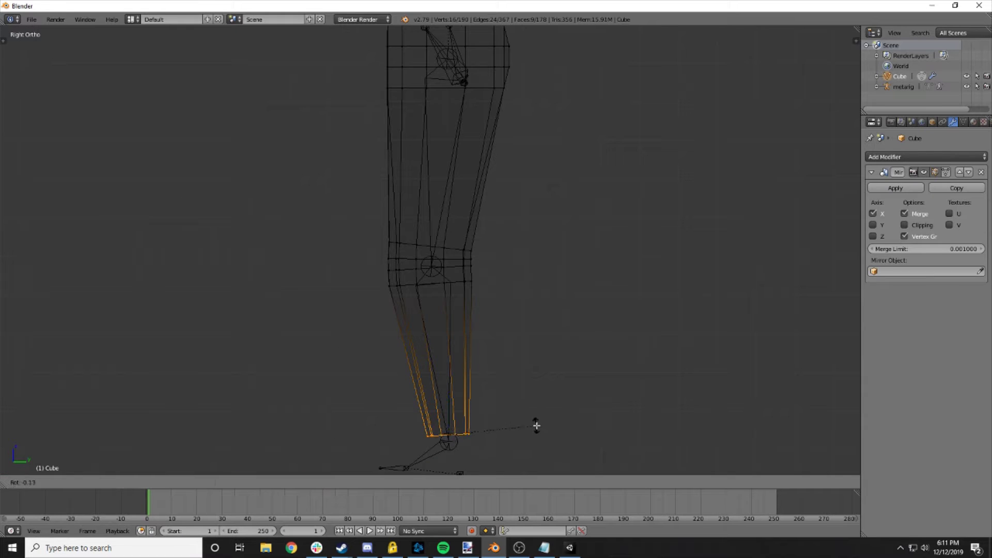
pyautogui.click(538, 421)
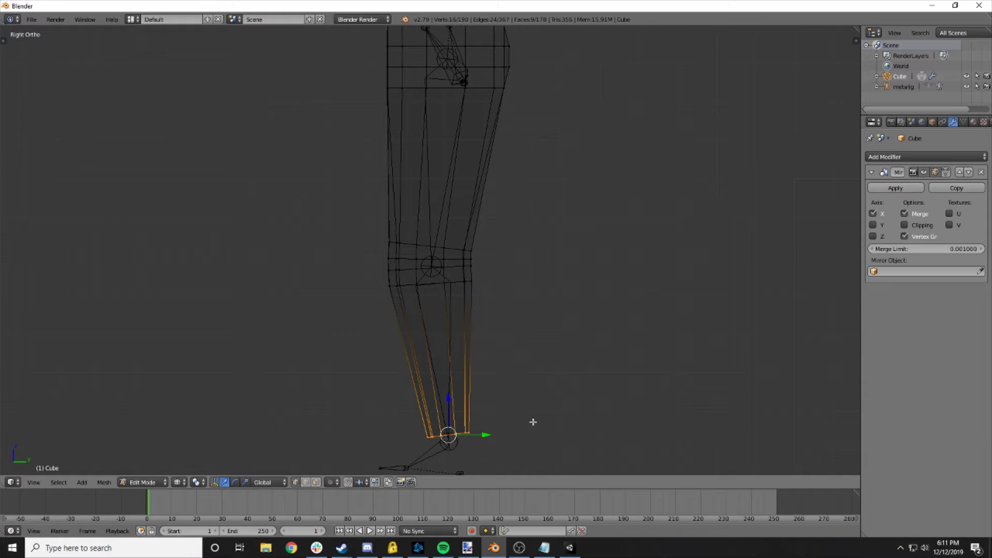
# - Add two loop cuts across the upper leg and scale them up to about 1.15 to round out the thigh
pyautogui.moveTo(567, 397); pyautogui.dragTo(621, 324, button='middle')
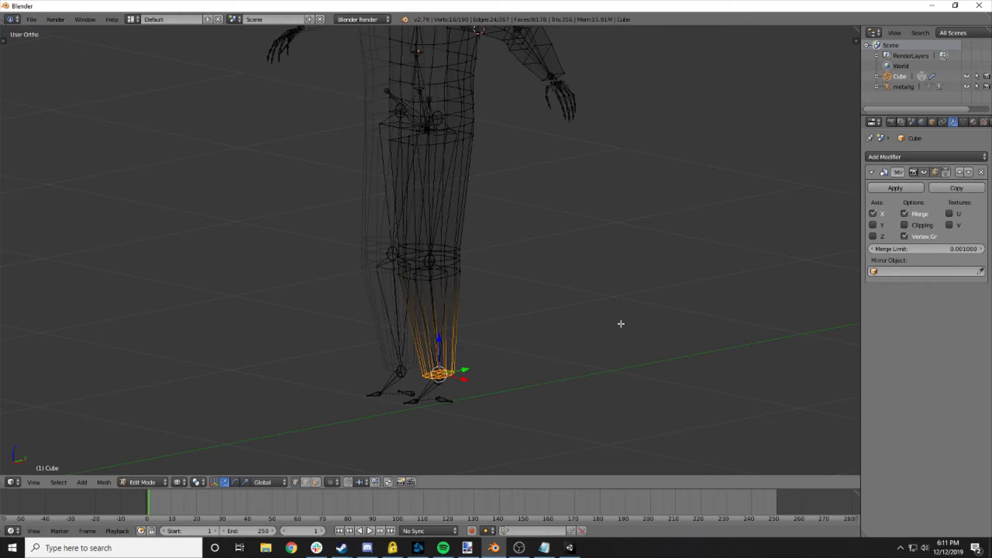
pyautogui.press('KP_3')
pyautogui.hotkey('ctrl', 'r')
pyautogui.scroll(1, 442, 181)
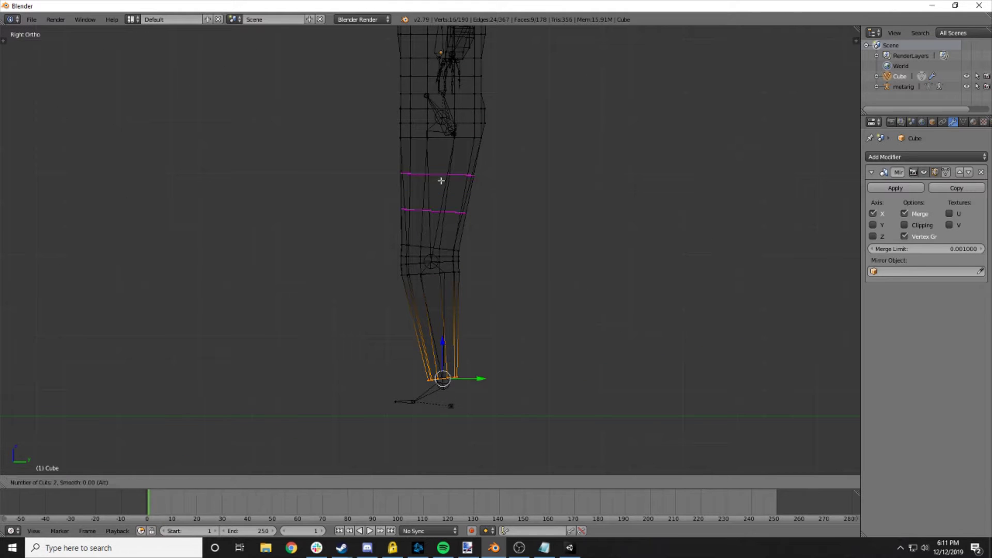
pyautogui.click(441, 180)
pyautogui.rightClick(441, 181)
pyautogui.press('s')
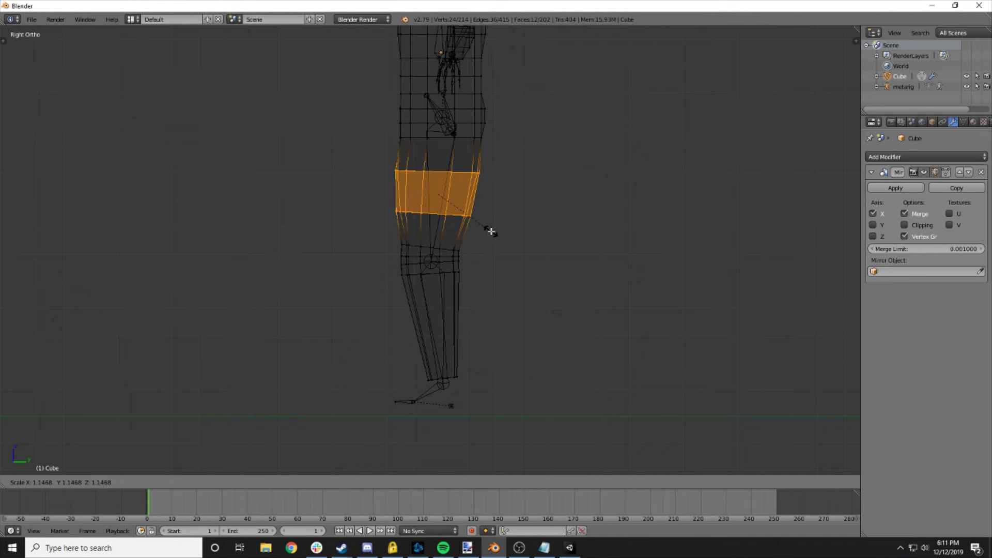
pyautogui.click(489, 226)
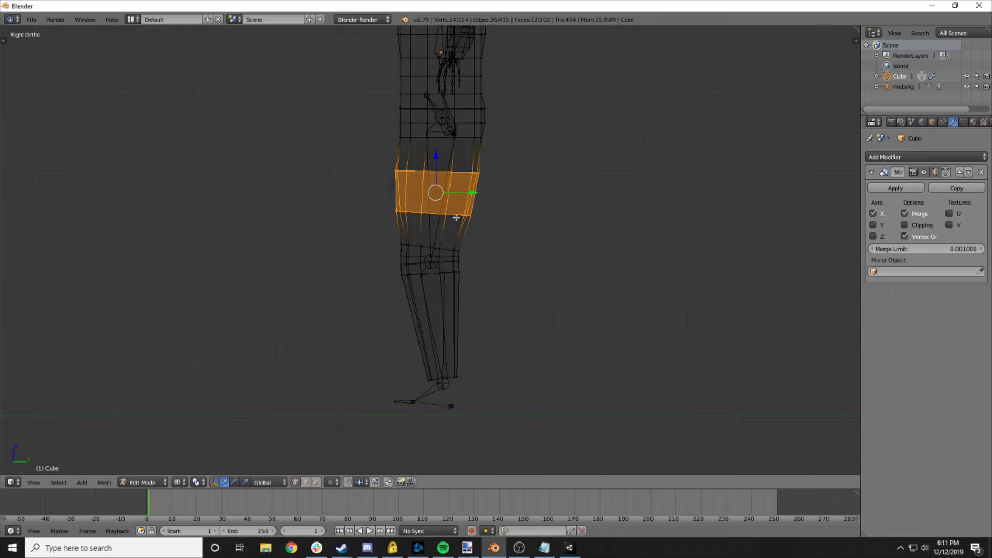
# - Add two loop cuts across the lower leg, slide them toward the knee, and scale them up to about 1.14
pyautogui.hotkey('ctrl', 'r')
pyautogui.click(427, 304)
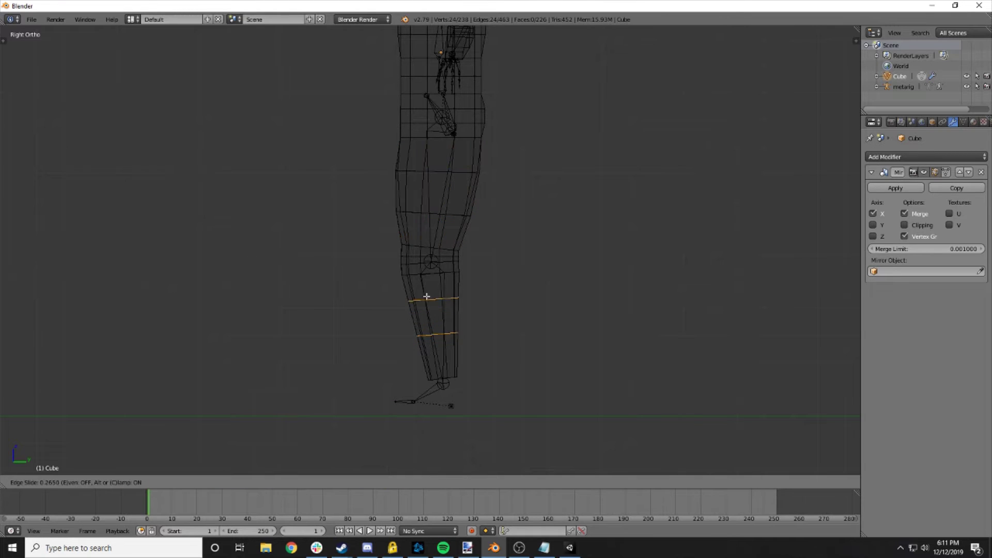
pyautogui.click(459, 323)
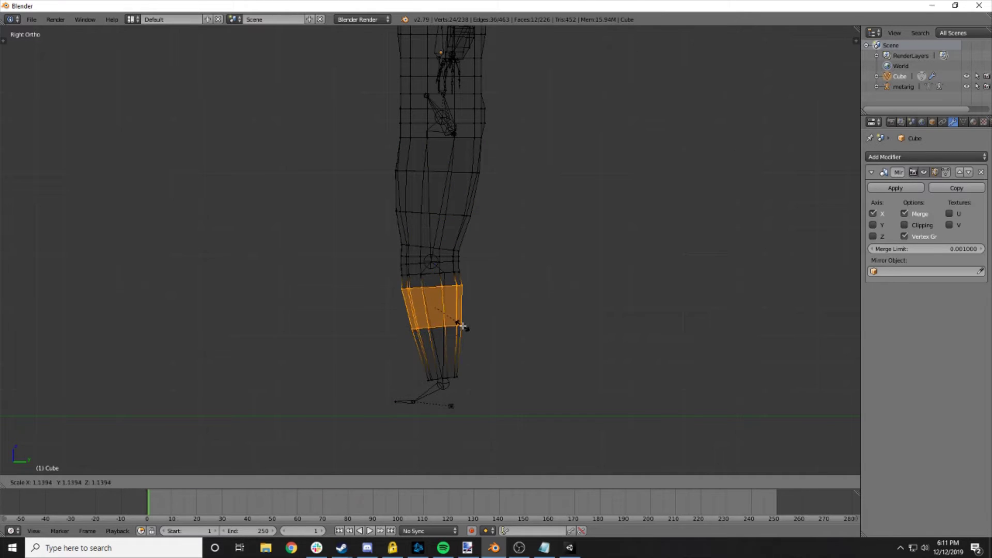
# - Adjust the two calf loops along Y, positioning them slightly toward the back of the leg
pyautogui.press('g')
pyautogui.press('y')
pyautogui.click(474, 307)
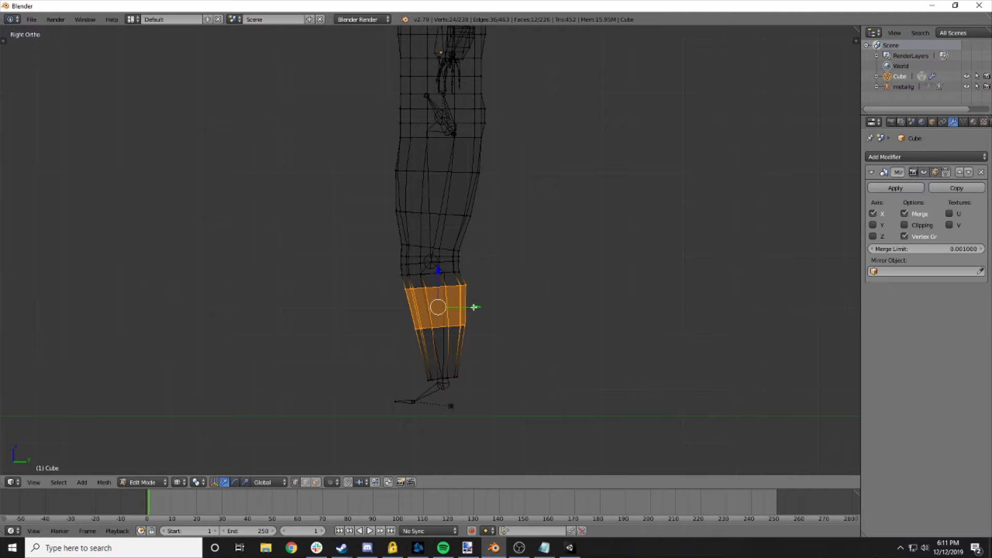
pyautogui.press('s')
pyautogui.press('y')
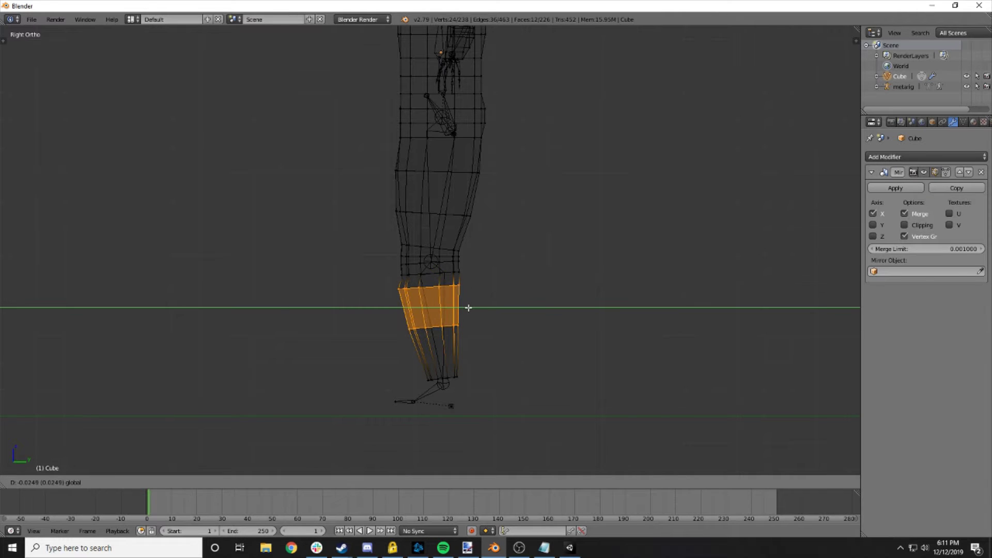
pyautogui.press('y')
pyautogui.press('y')
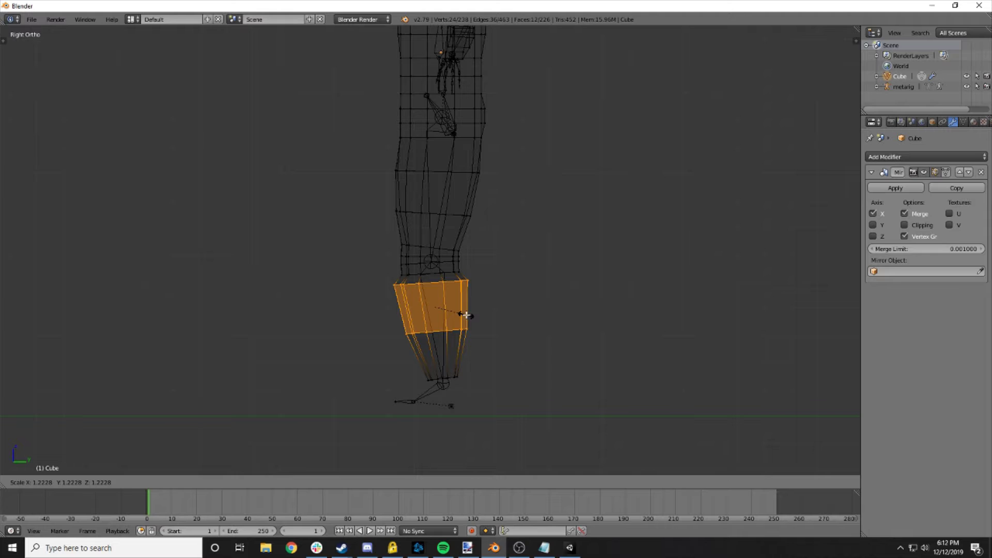
pyautogui.press('Escape')
pyautogui.moveTo(469, 308); pyautogui.dragTo(473, 308)
# - Select only the ankle loop, extrude it just below the ankle joint, and try tilting the new end loop steeply
pyautogui.press('a')
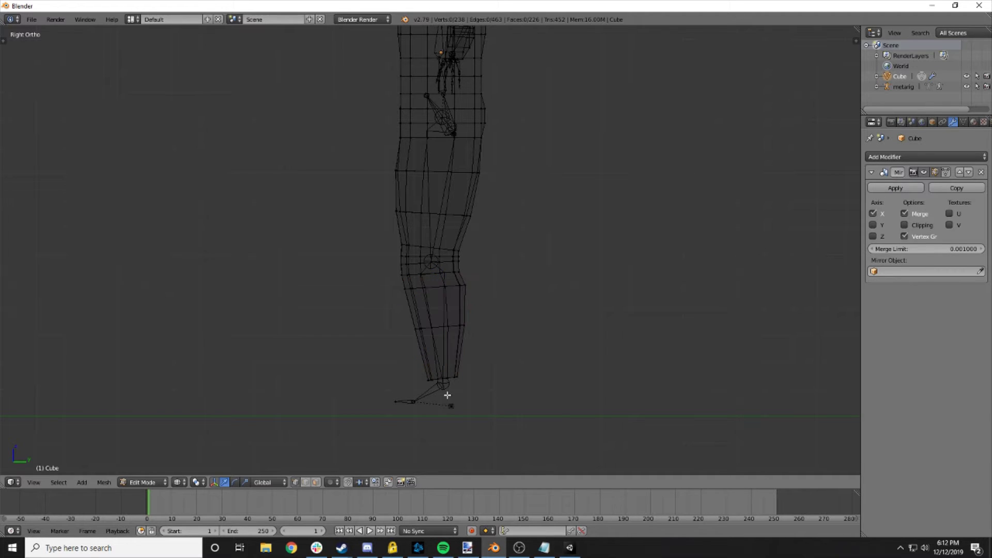
pyautogui.press('b')
pyautogui.moveTo(444, 391); pyautogui.dragTo(433, 367)
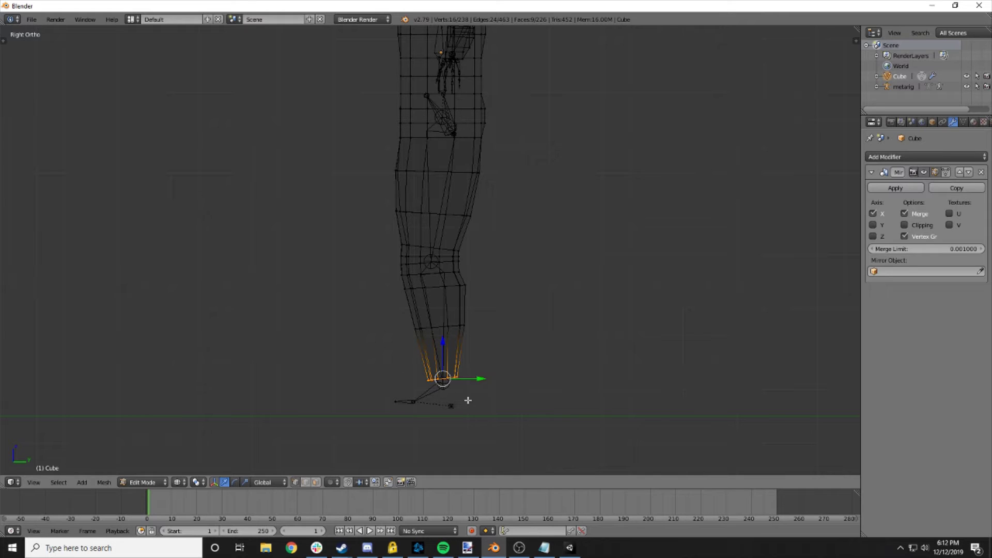
pyautogui.press('e')
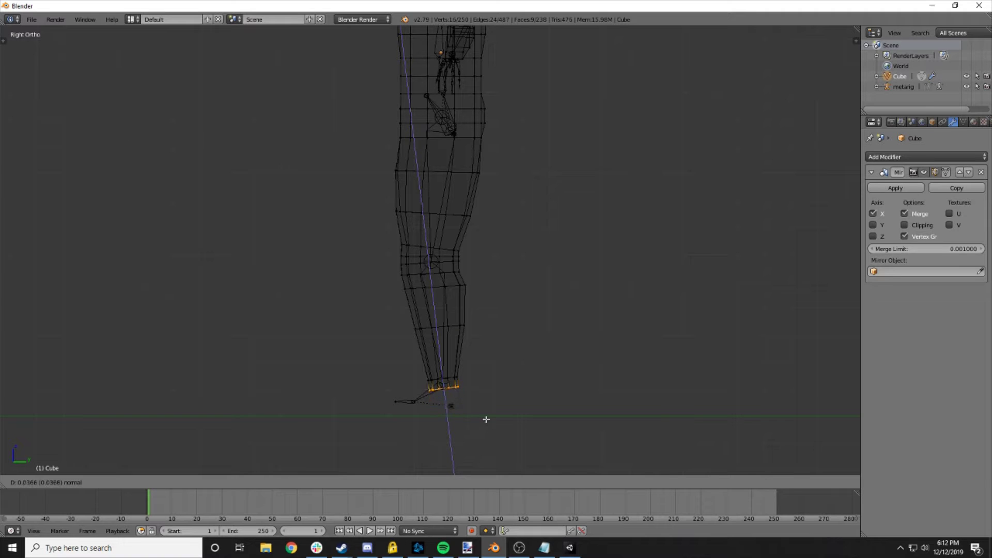
pyautogui.click(444, 460)
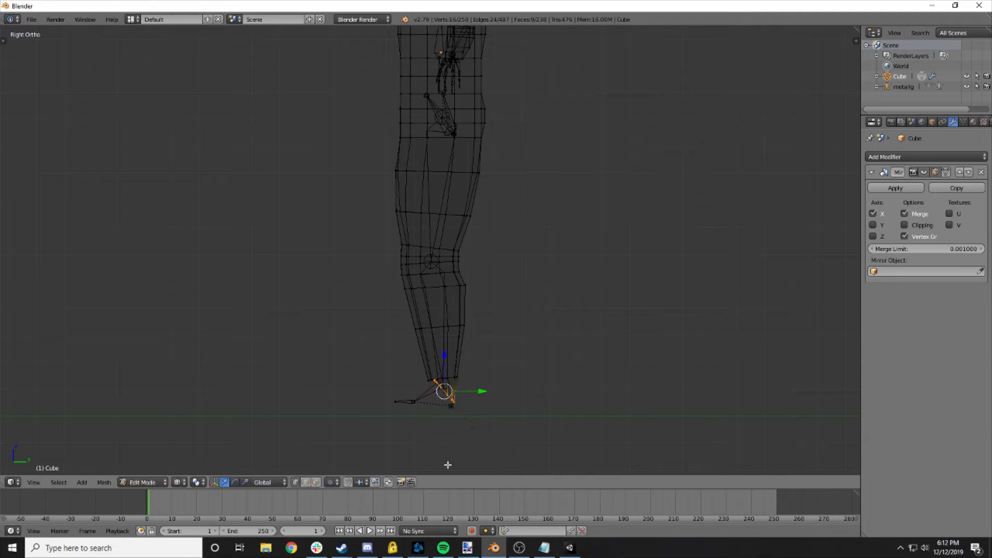
# - Flatten the extruded ankle loop with a Z scale of 0 and lower it toward the ground
pyautogui.press('s')
pyautogui.press('z')
pyautogui.press('0')
pyautogui.press('Return')
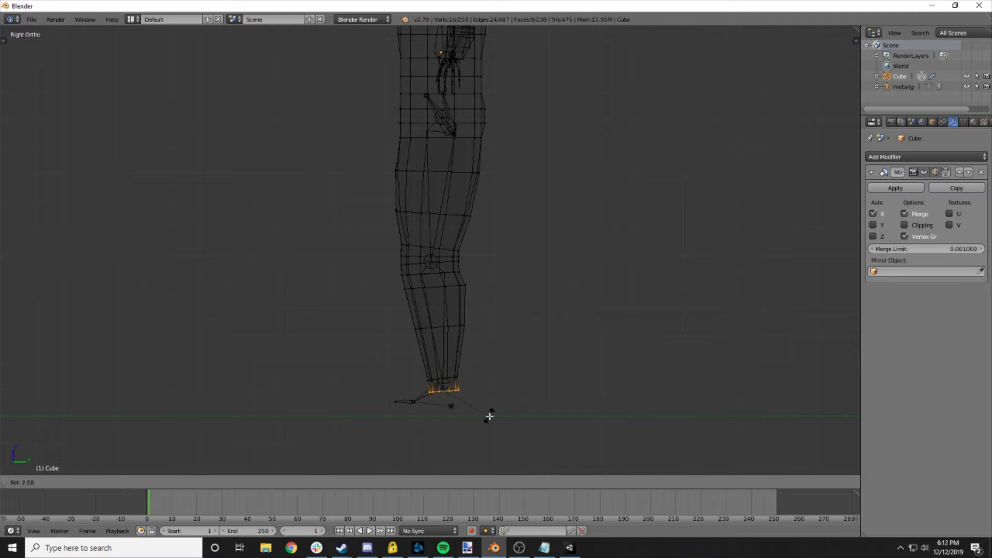
pyautogui.moveTo(451, 364); pyautogui.dragTo(448, 380)
# - Show the mesh in solid shading, switch to face selection, and add the front faces of the ankle section to the selection
pyautogui.moveTo(505, 431)
pyautogui.mouseDown(button='middle')
pyautogui.moveTo(504, 417)
pyautogui.moveTo(549, 415)
pyautogui.mouseUp(button='middle')
pyautogui.press('z')
pyautogui.moveTo(496, 403); pyautogui.dragTo(500, 405, button='middle')
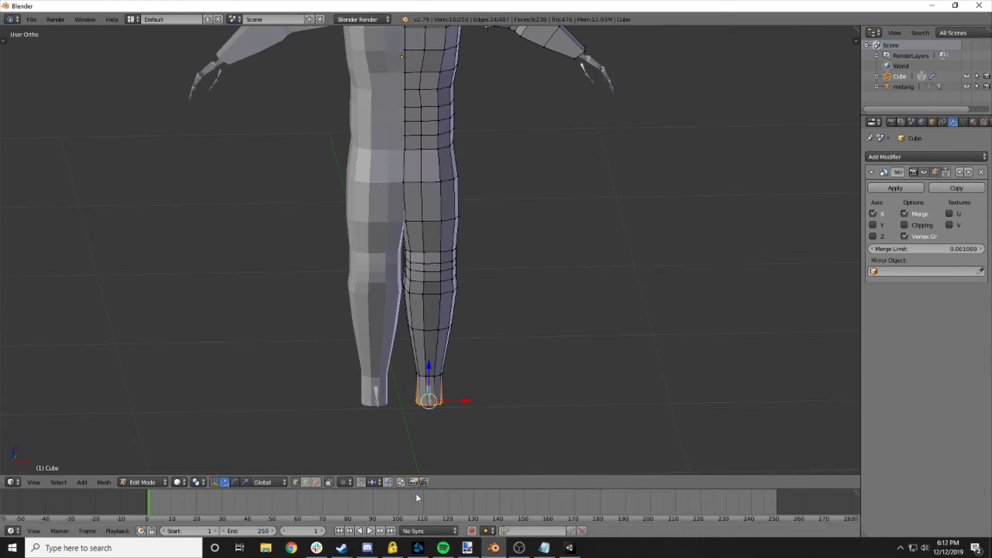
pyautogui.click(314, 482)
pyautogui.scroll(2, 464, 418)
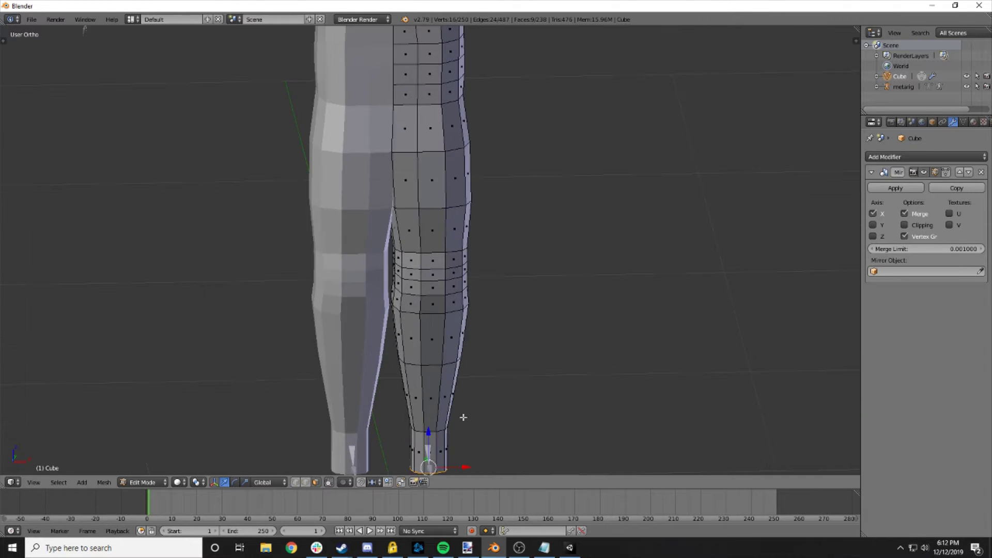
pyautogui.click(430, 453)
pyautogui.rightClick(435, 453)
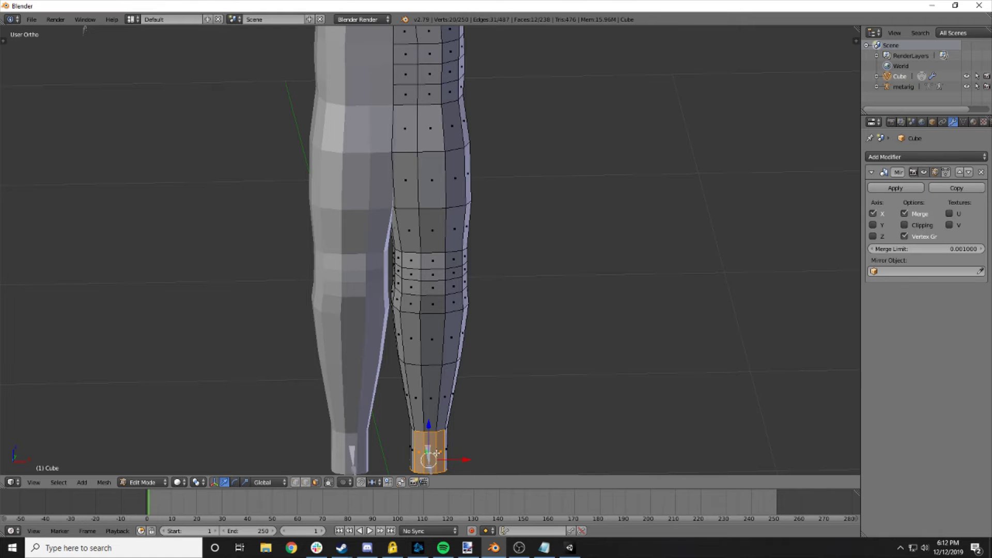
pyautogui.moveTo(517, 457); pyautogui.dragTo(457, 468, button='middle')
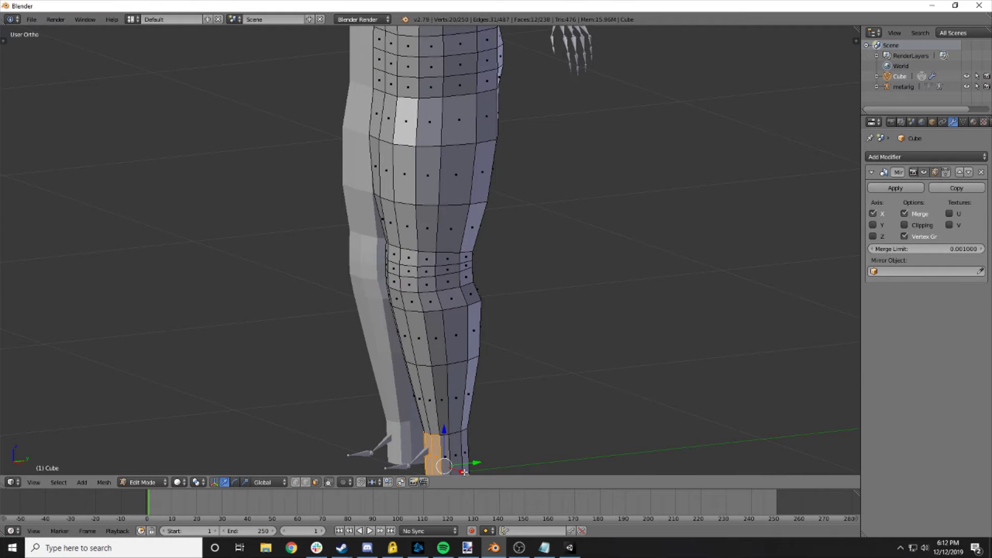
# - Try to extrude the selected ankle faces forward into a foot, then raise the new end level with the ankle
pyautogui.scroll(-6, 464, 472)
pyautogui.press('KP_1')
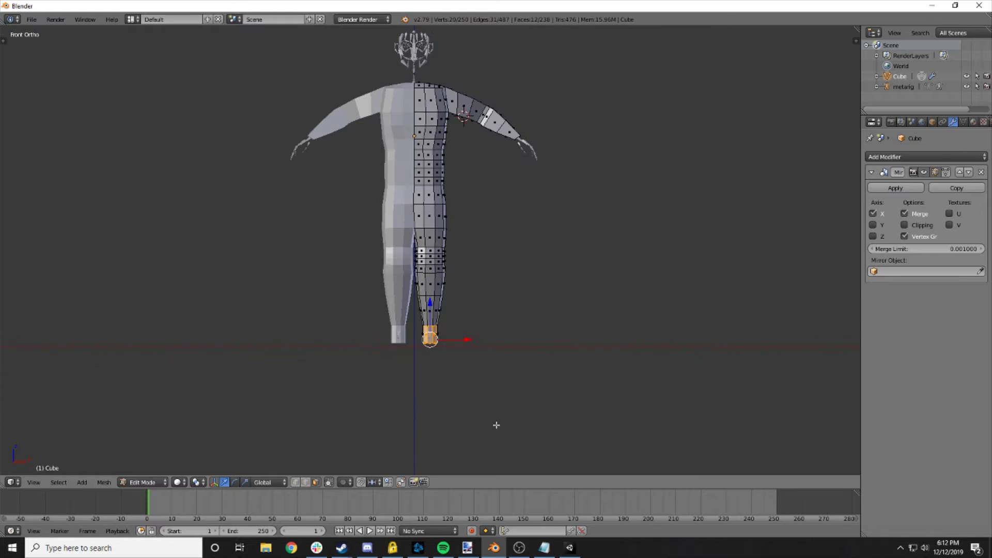
pyautogui.press('KP_3')
pyautogui.press('e')
pyautogui.click(477, 378)
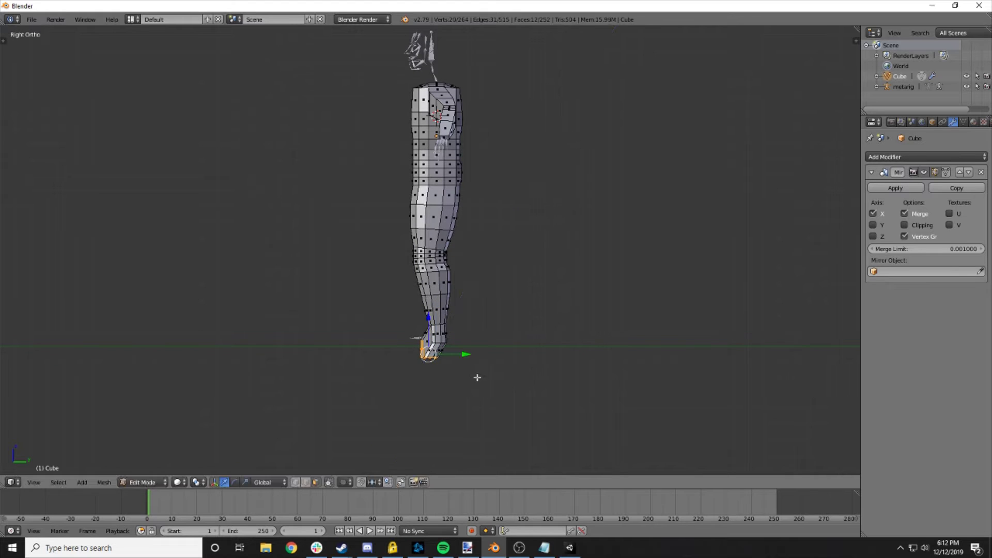
pyautogui.moveTo(464, 353); pyautogui.dragTo(438, 350)
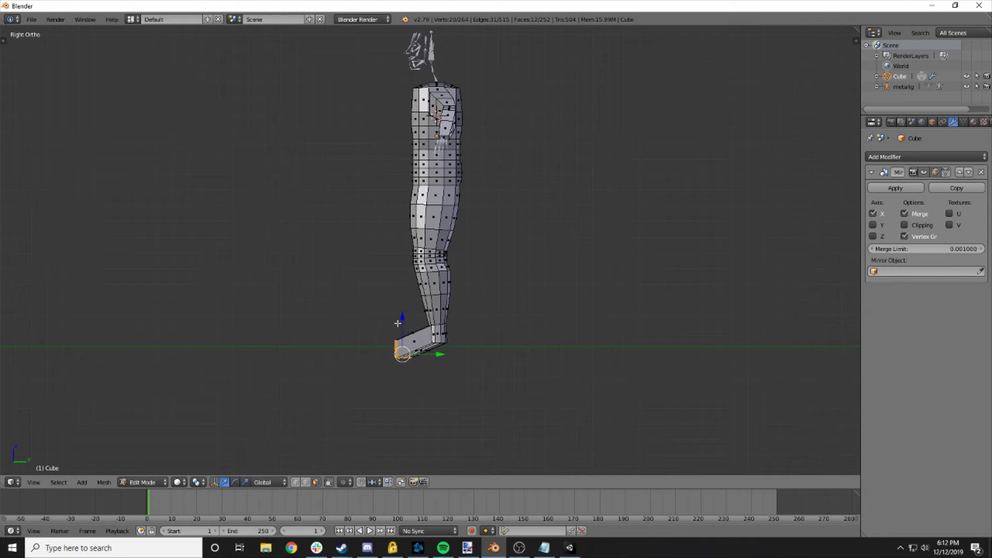
pyautogui.moveTo(398, 324); pyautogui.dragTo(402, 309)
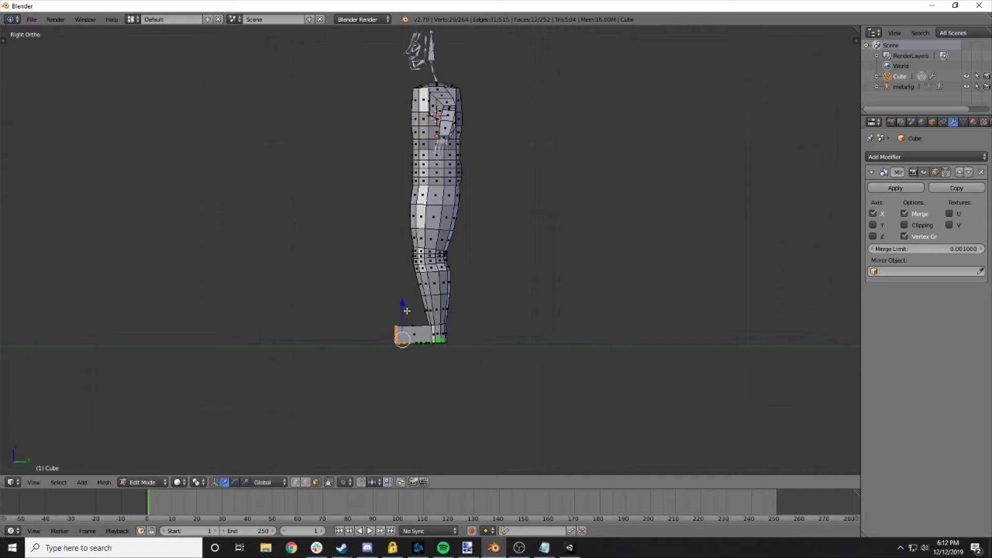
# - Undo the foot extrusion and its repositioning
pyautogui.hotkey('ctrl', 'z')
pyautogui.hotkey('ctrl', 'z')
pyautogui.hotkey('ctrl', 'z')
pyautogui.hotkey('ctrl', 'z')
pyautogui.hotkey('ctrl', 'z')
# - Clear the selection and select only the three front faces of the ankle section
pyautogui.moveTo(480, 339); pyautogui.dragTo(548, 349, button='middle')
pyautogui.press('a')
pyautogui.scroll(4, 549, 349)
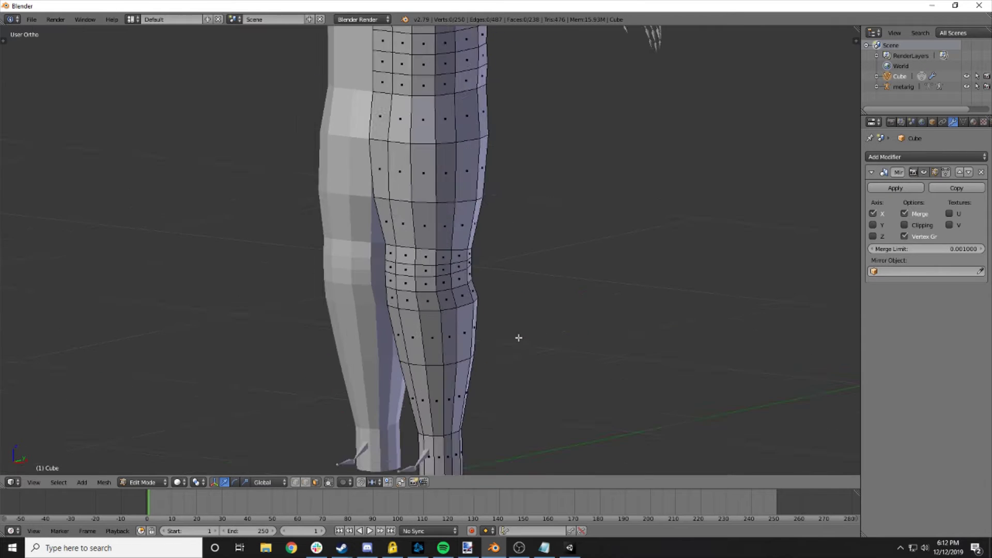
pyautogui.scroll(-1, 505, 412)
pyautogui.moveTo(429, 408); pyautogui.dragTo(452, 409, button='middle')
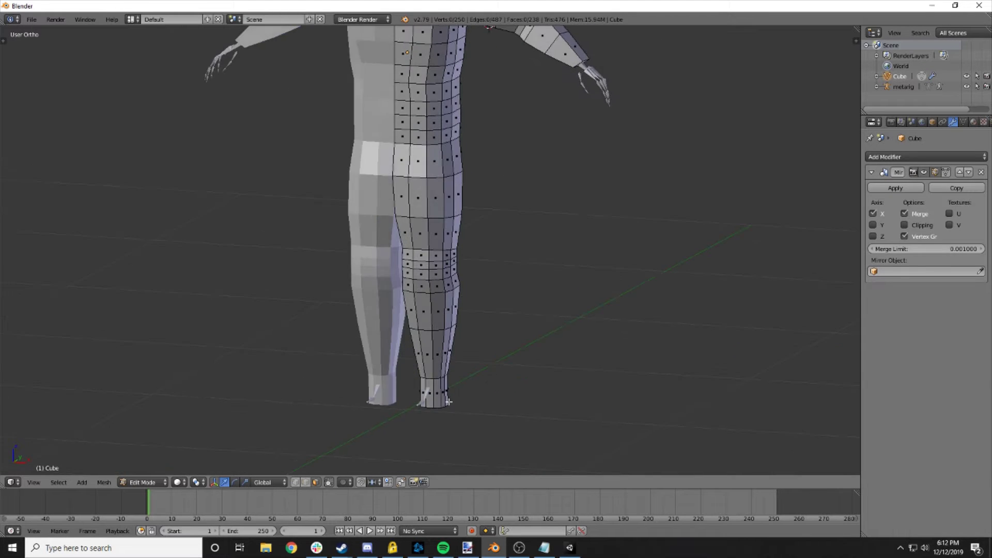
pyautogui.press('c')
pyautogui.click(429, 395)
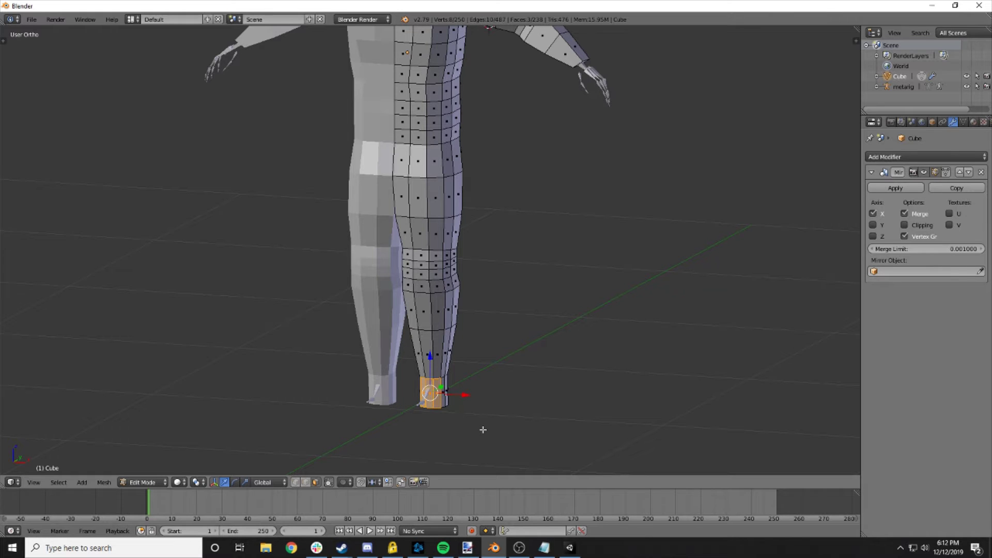
# - Extrude the front ankle faces forward by about 0.235 to form a foot and level the extruded end along Z
pyautogui.press('KP_3')
pyautogui.press('e')
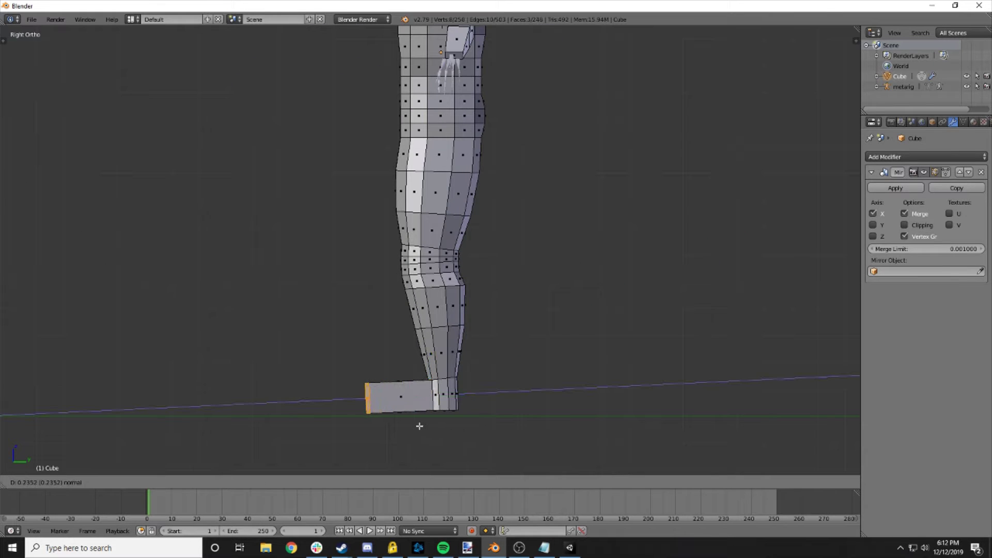
pyautogui.click(419, 426)
pyautogui.moveTo(362, 364); pyautogui.dragTo(364, 361)
pyautogui.moveTo(404, 395); pyautogui.dragTo(511, 406, button='middle')
# - Scale the toe end to about 0.48 along Z and lower it toward the ground
pyautogui.press('KP_3')
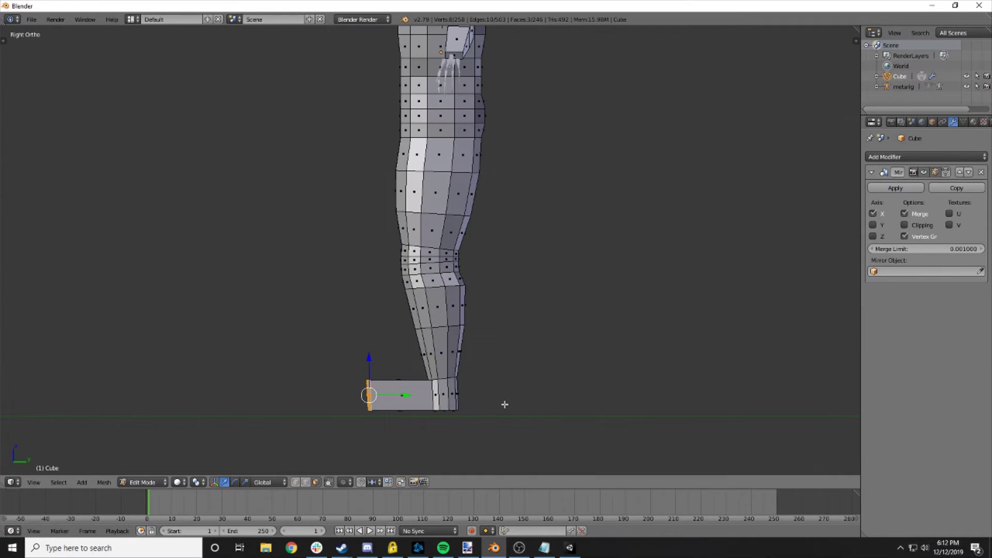
pyautogui.press('s')
pyautogui.press('z')
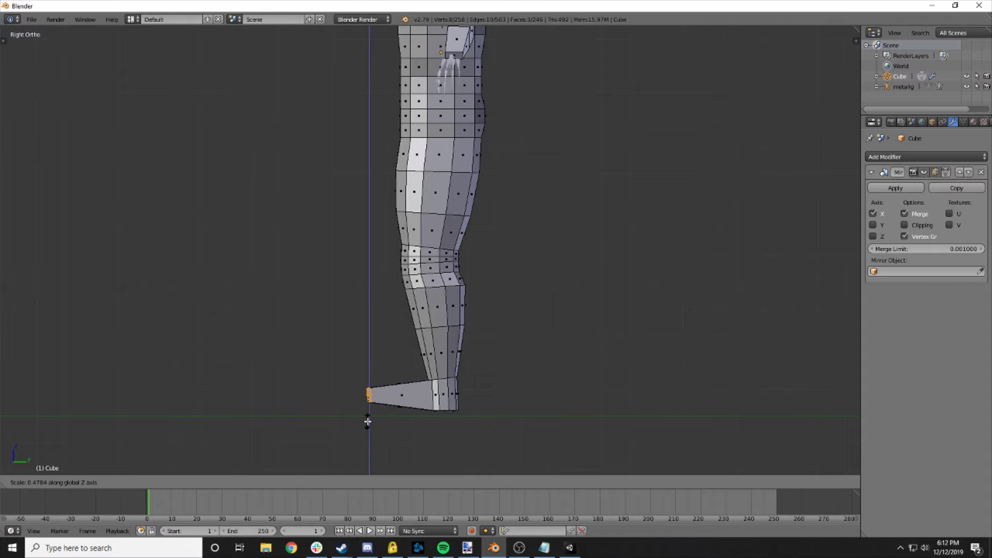
pyautogui.click(367, 422)
pyautogui.moveTo(369, 363); pyautogui.dragTo(368, 373)
# - Add two loop cuts across the foot between the ankle and the toe, and clear the selection
pyautogui.moveTo(368, 373); pyautogui.dragTo(472, 433, button='middle')
pyautogui.hotkey('ctrl', 'r')
pyautogui.click(414, 388)
pyautogui.click(427, 383)
pyautogui.press('a')
# - Select the upper foot edges along the ankle crease and the two cross loops
pyautogui.scroll(3, 464, 392)
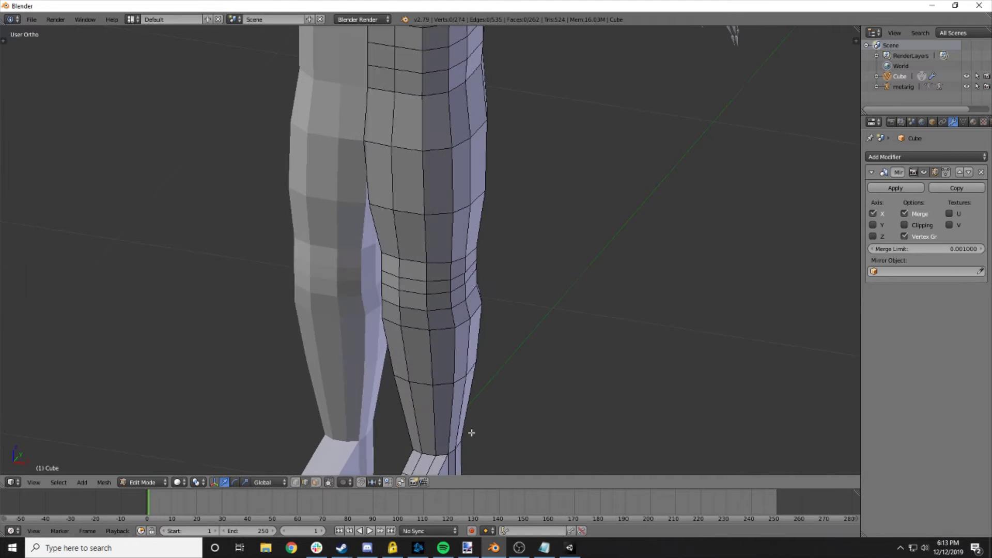
pyautogui.scroll(-2, 471, 433)
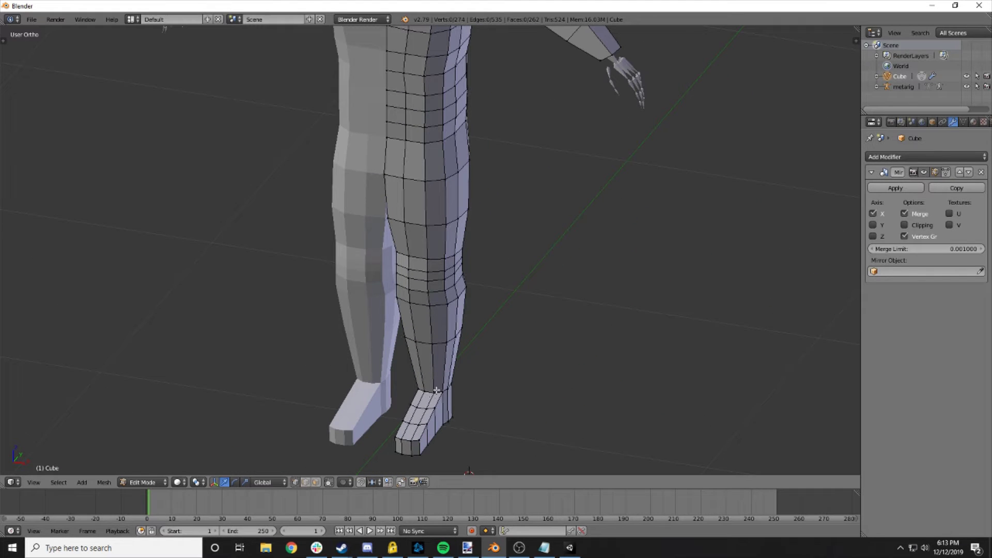
pyautogui.rightClick(417, 389)
pyautogui.keyDown('shift'); pyautogui.rightClick(423, 393); pyautogui.keyUp('shift')
pyautogui.keyDown('shift'); pyautogui.rightClick(435, 394); pyautogui.keyUp('shift')
pyautogui.keyDown('shift'); pyautogui.rightClick(443, 393); pyautogui.keyUp('shift')
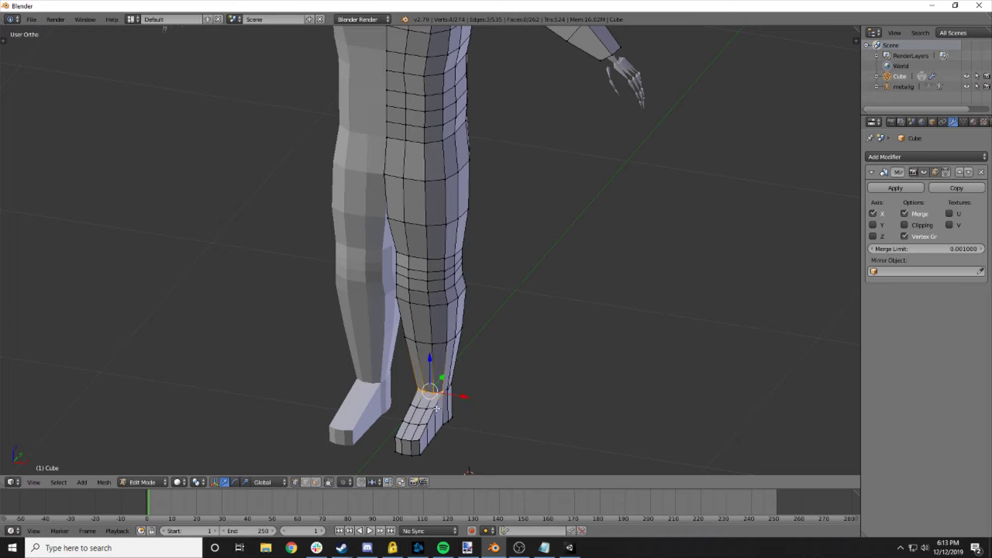
pyautogui.keyDown('shift'); pyautogui.rightClick(410, 406); pyautogui.keyUp('shift')
pyautogui.keyDown('shift'); pyautogui.rightClick(417, 407); pyautogui.keyUp('shift')
pyautogui.keyDown('shift'); pyautogui.rightClick(425, 409); pyautogui.keyUp('shift')
pyautogui.keyDown('shift'); pyautogui.rightClick(435, 408); pyautogui.keyUp('shift')
pyautogui.keyDown('shift'); pyautogui.rightClick(427, 425); pyautogui.keyUp('shift')
pyautogui.keyDown('shift'); pyautogui.rightClick(419, 425); pyautogui.keyUp('shift')
pyautogui.keyDown('shift'); pyautogui.rightClick(412, 424); pyautogui.keyUp('shift')
pyautogui.keyDown('shift'); pyautogui.rightClick(404, 421); pyautogui.keyUp('shift')
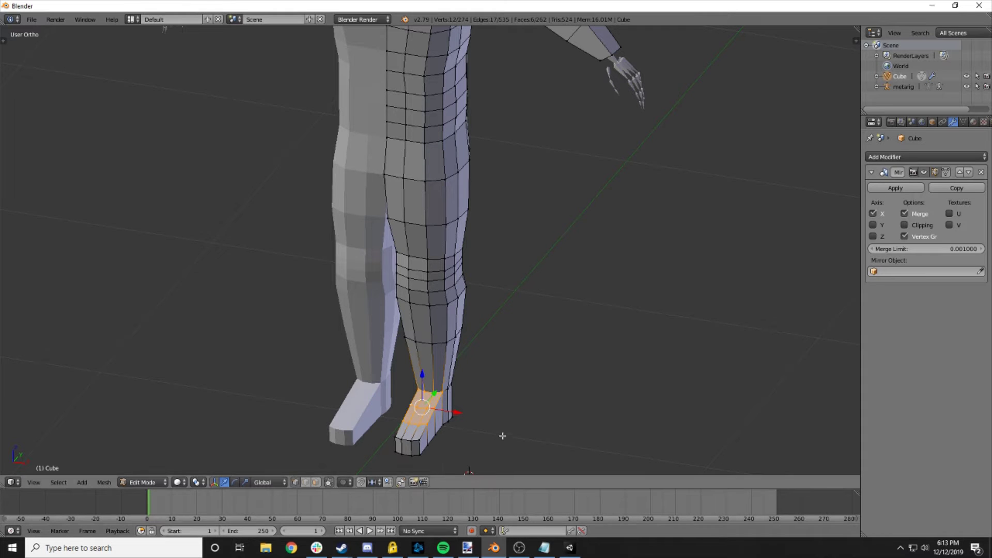
# - Lower the selected upper foot edges along Z to flatten the instep, and clear the selection
pyautogui.press('KP_3')
pyautogui.press('KP_1')
pyautogui.press('KP_3')
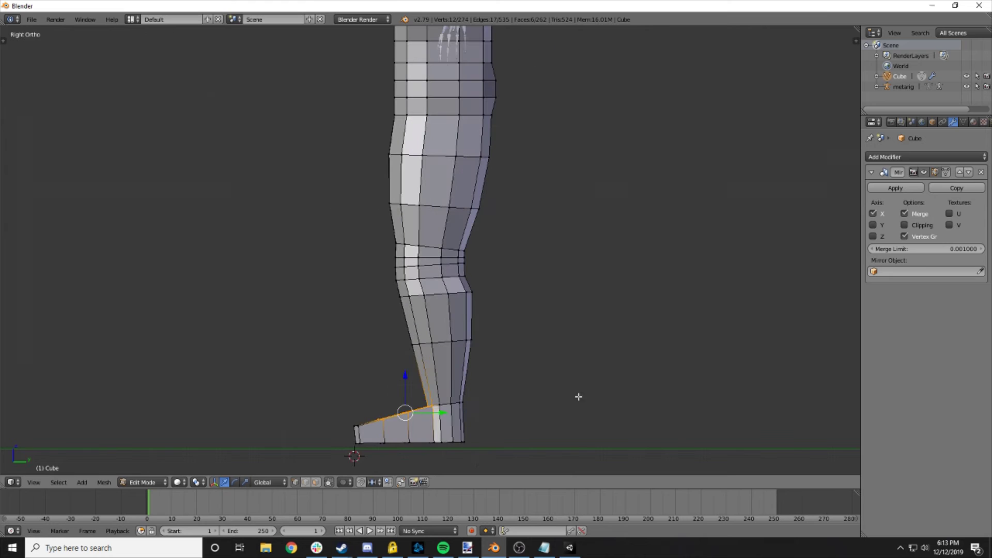
pyautogui.press('g')
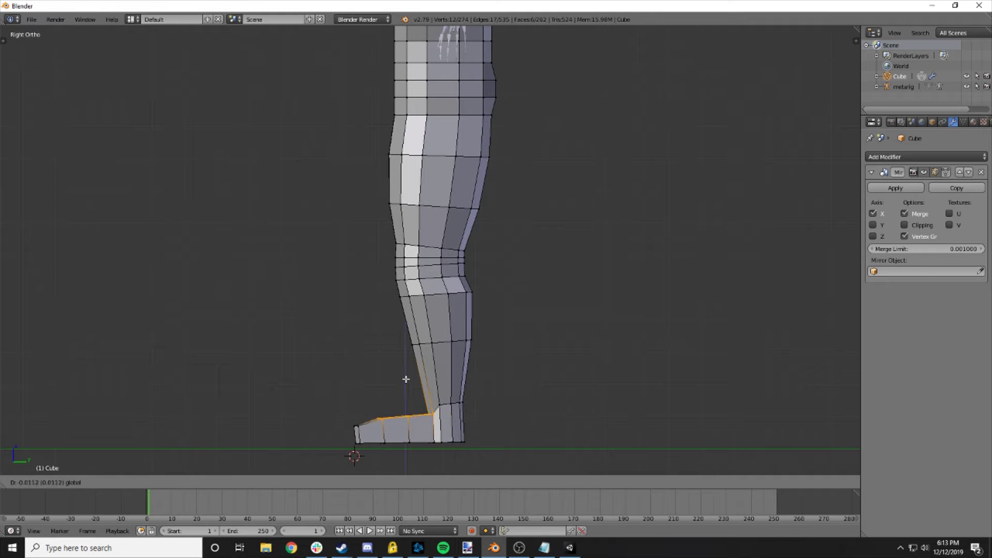
pyautogui.click(406, 384)
pyautogui.press('a')
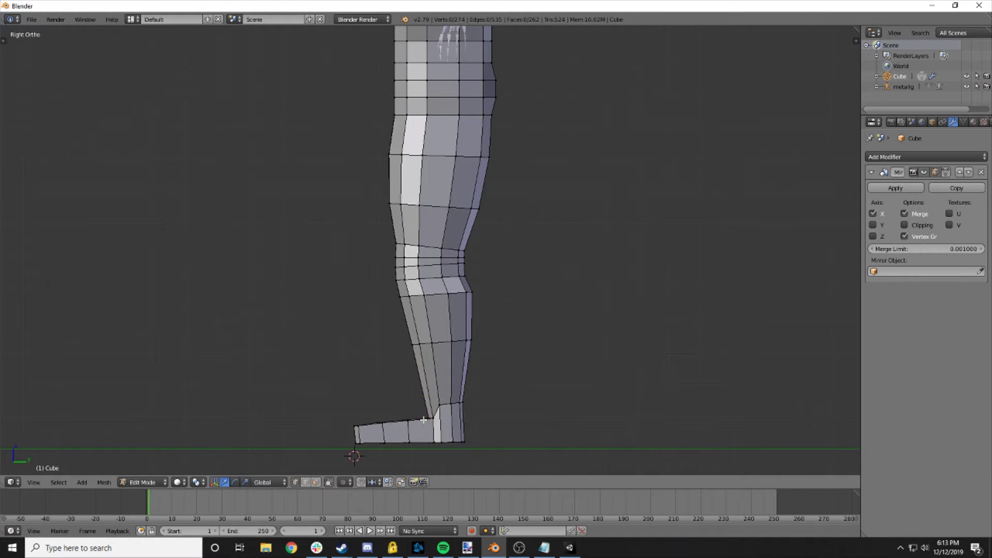
# - Switch to face selection and select the three instep faces next to the ankle
pyautogui.moveTo(431, 411); pyautogui.dragTo(397, 499, button='middle')
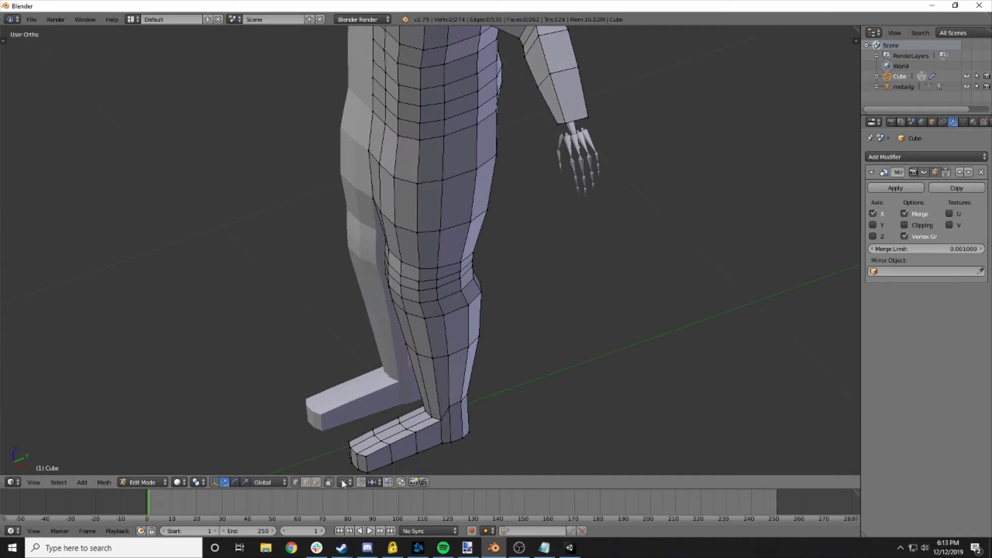
pyautogui.click(316, 482)
pyautogui.rightClick(418, 421)
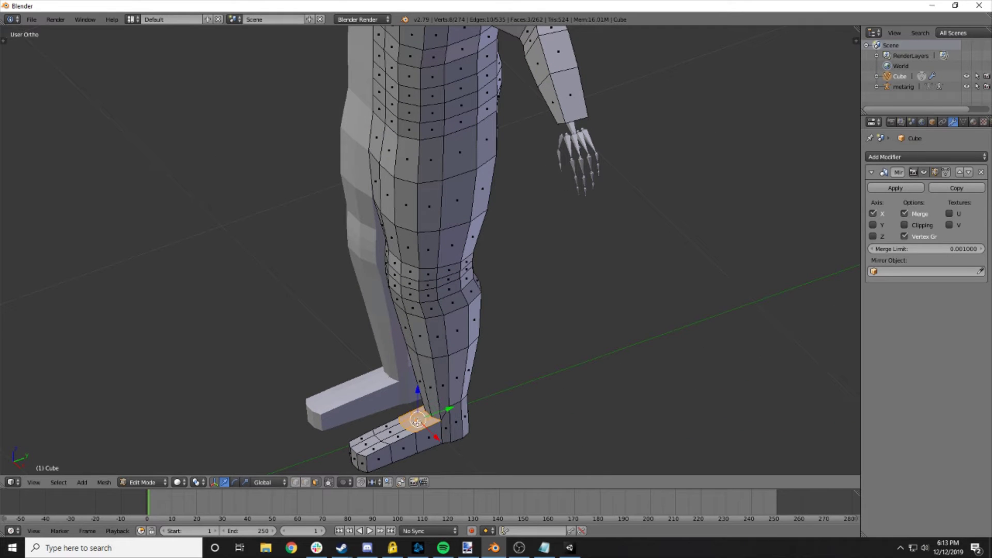
# - Leave Edit Mode and examine the whole body with its new feet from the front and at an angle
pyautogui.moveTo(415, 398); pyautogui.dragTo(579, 392, button='middle')
pyautogui.scroll(-3, 547, 390)
pyautogui.press('Tab')
pyautogui.scroll(-3, 547, 389)
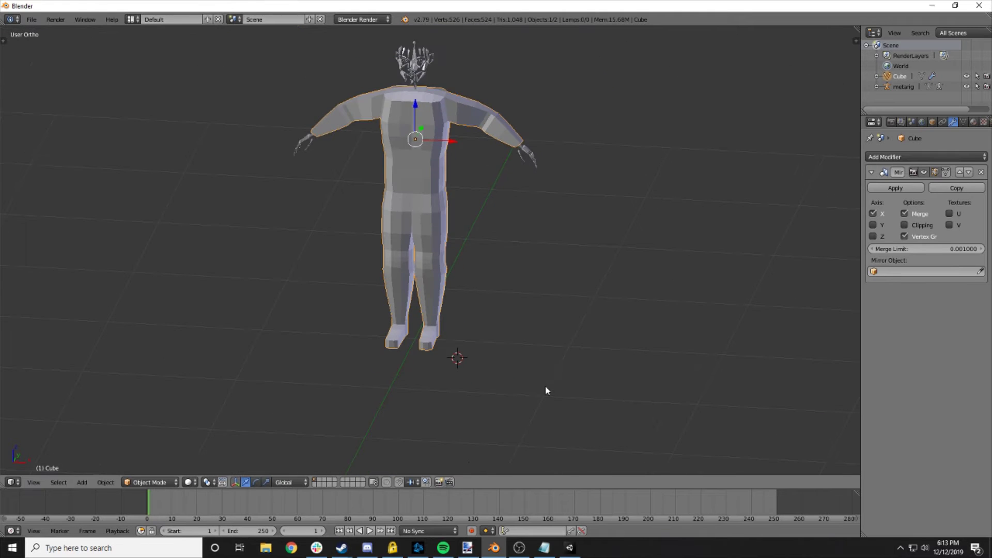
pyautogui.moveTo(539, 361); pyautogui.dragTo(610, 371, button='middle')
pyautogui.press('KP_1')
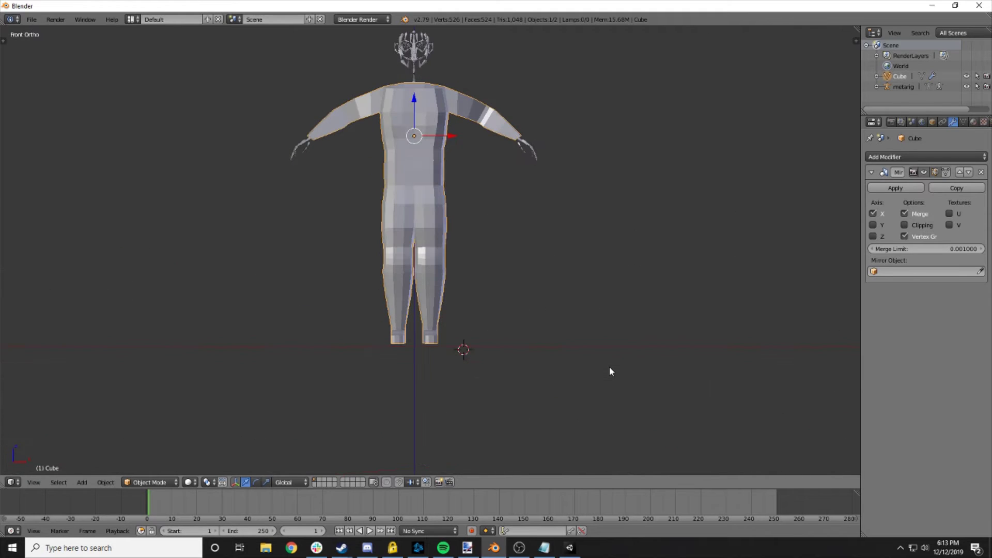
pyautogui.moveTo(659, 107); pyautogui.dragTo(574, 173, button='middle')
# - Select the body mesh and return to Edit Mode
pyautogui.rightClick(502, 170)
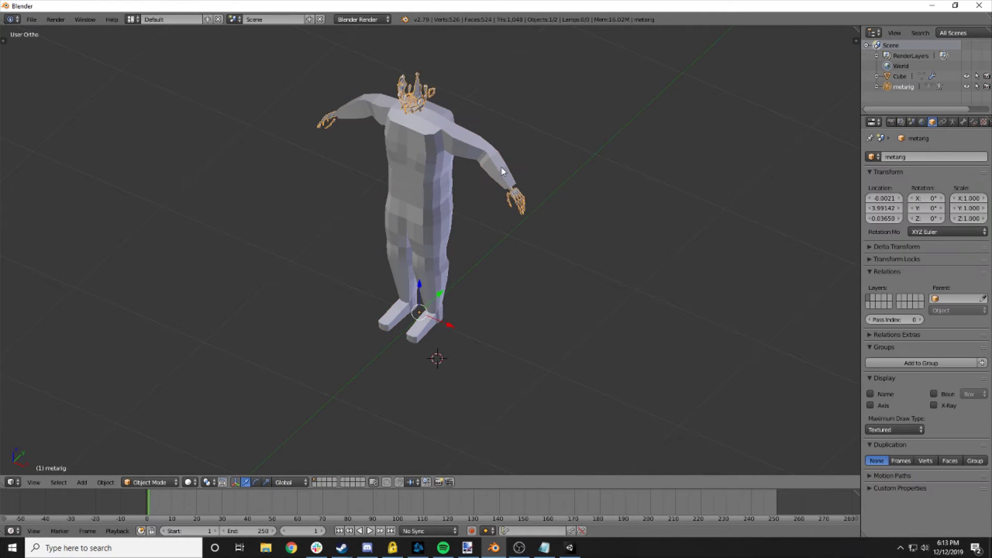
pyautogui.rightClick(499, 168)
pyautogui.press('Tab')
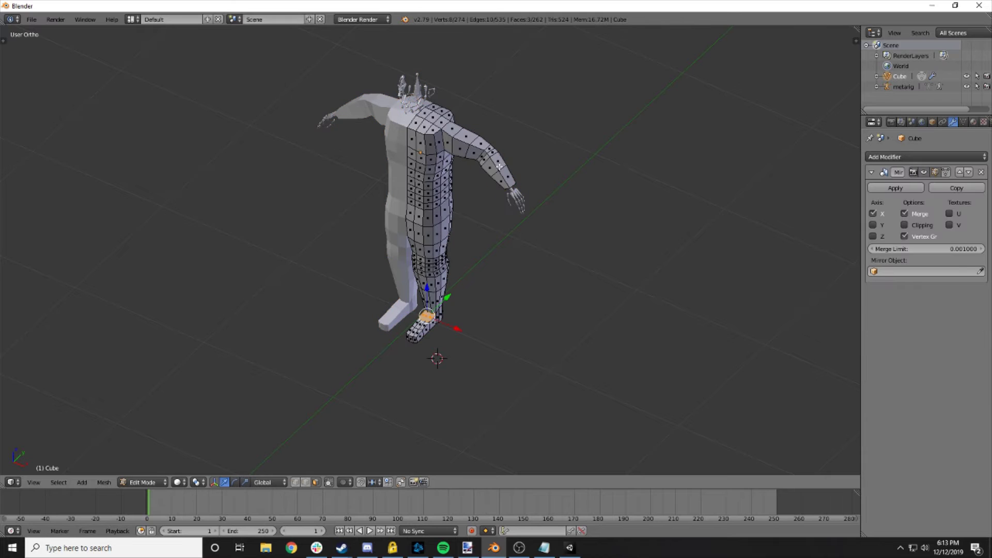
# - Try adding paired lengthwise loop cuts on the arm, one pair across the chest and one down the body's side
pyautogui.moveTo(500, 166); pyautogui.dragTo(466, 126, button='middle')
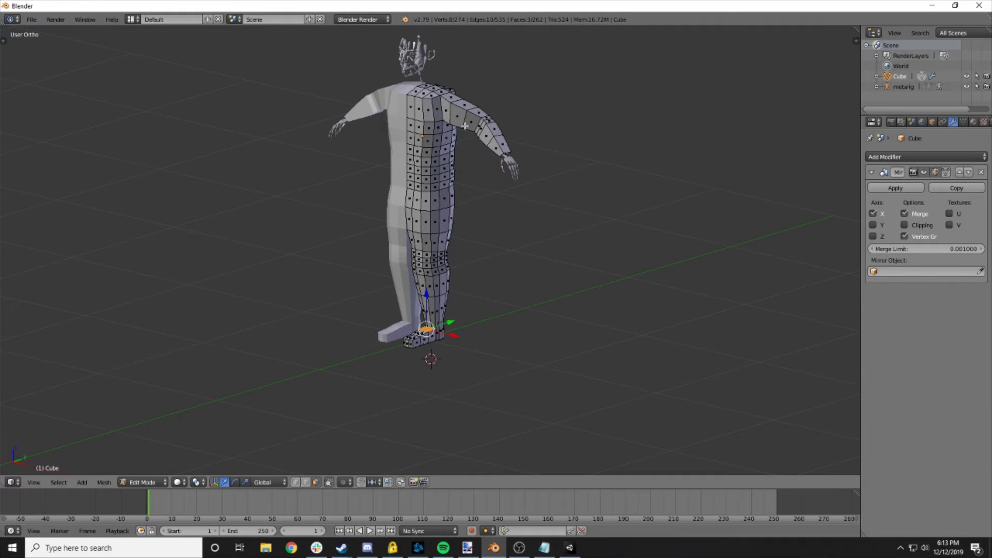
pyautogui.hotkey('ctrl', 'r')
pyautogui.click(472, 119)
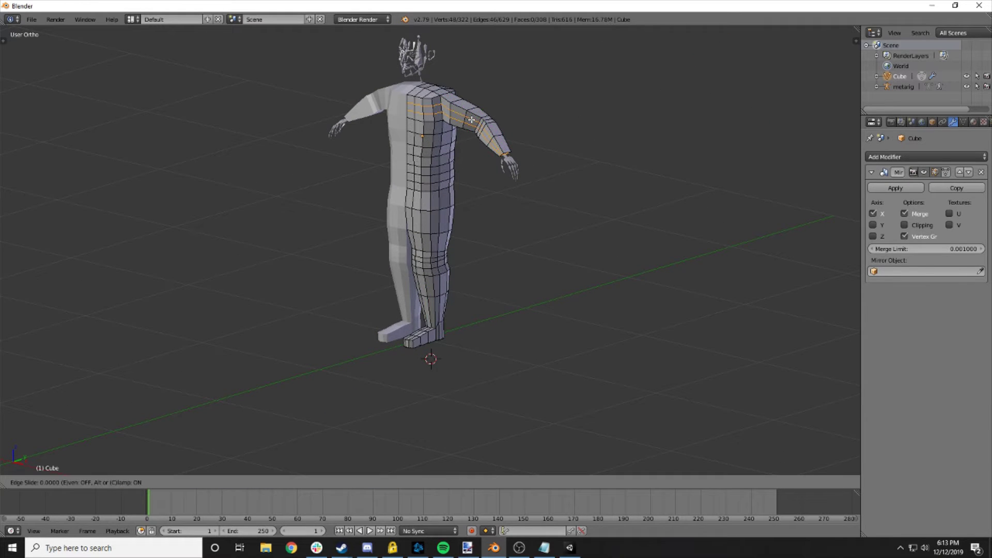
pyautogui.rightClick(471, 120)
pyautogui.moveTo(519, 111); pyautogui.dragTo(463, 123, button='middle')
pyautogui.hotkey('ctrl', 'r')
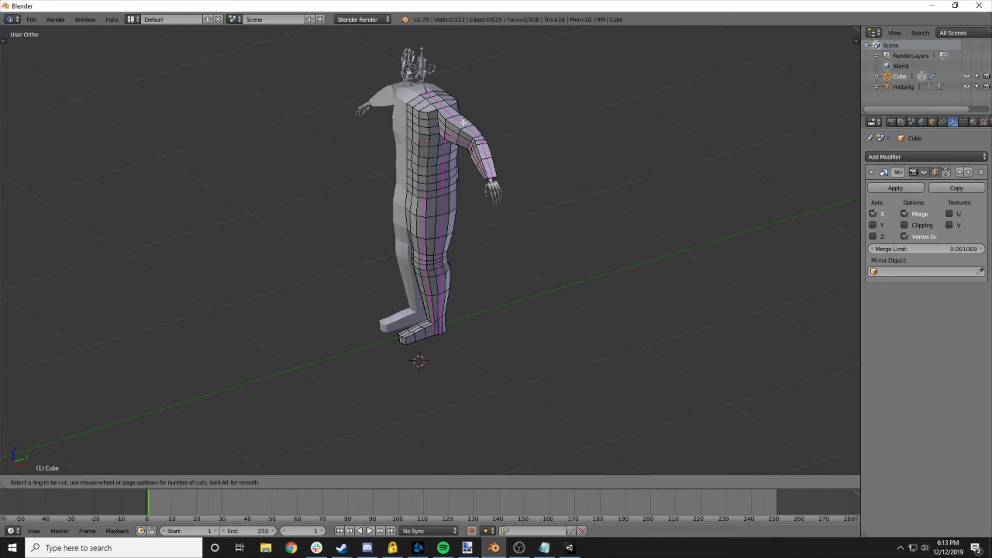
pyautogui.scroll(1, 463, 123)
pyautogui.click(463, 122)
pyautogui.rightClick(463, 122)
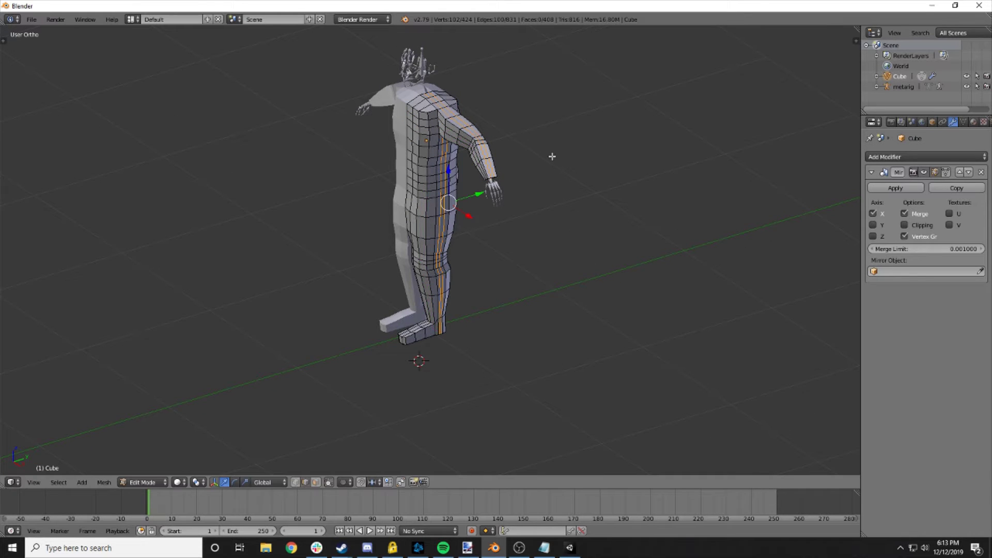
# - Undo the lengthwise loop cuts on the arm and body
pyautogui.moveTo(563, 164); pyautogui.dragTo(472, 178, button='middle')
pyautogui.hotkey('ctrl', 'z')
pyautogui.hotkey('ctrl', 'z')
pyautogui.hotkey('ctrl', 'z')
# - Add three centred lengthwise loop cuts along the outer arm that continue down the side of the torso and leg
pyautogui.scroll(4, 472, 177)
pyautogui.scroll(-2, 481, 106)
pyautogui.scroll(-2, 488, 104)
pyautogui.moveTo(488, 103); pyautogui.dragTo(486, 129, button='middle')
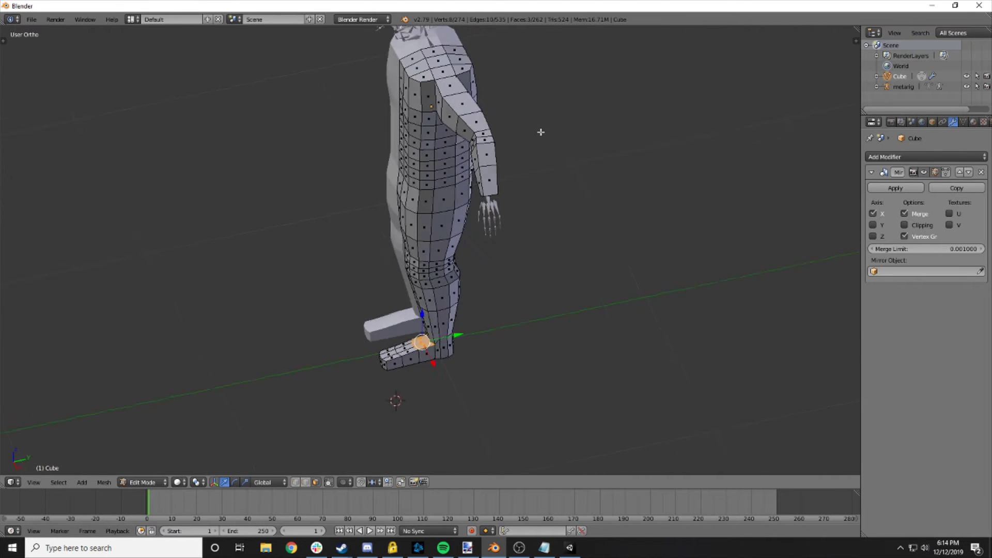
pyautogui.scroll(2, 484, 146)
pyautogui.hotkey('ctrl', 'r')
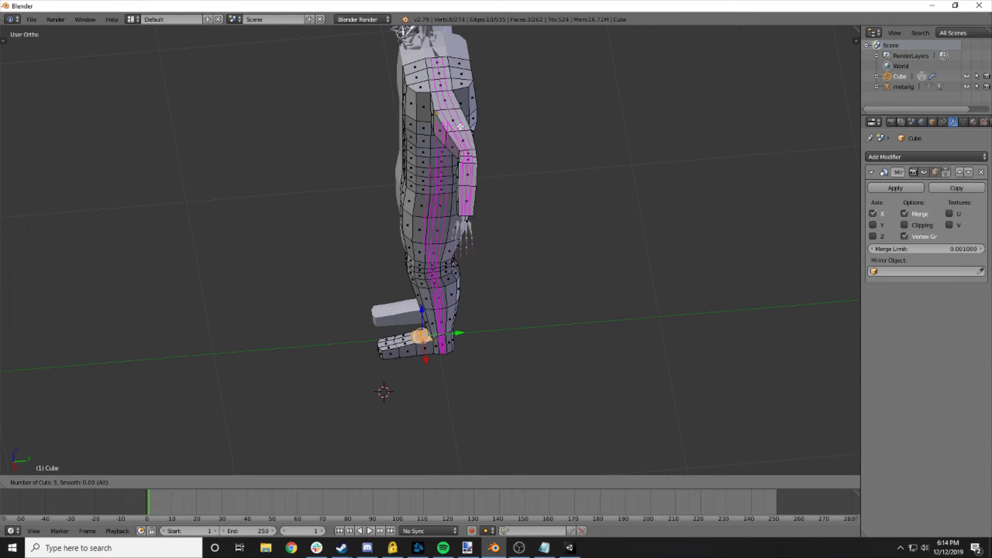
pyautogui.click(460, 126)
pyautogui.rightClick(460, 127)
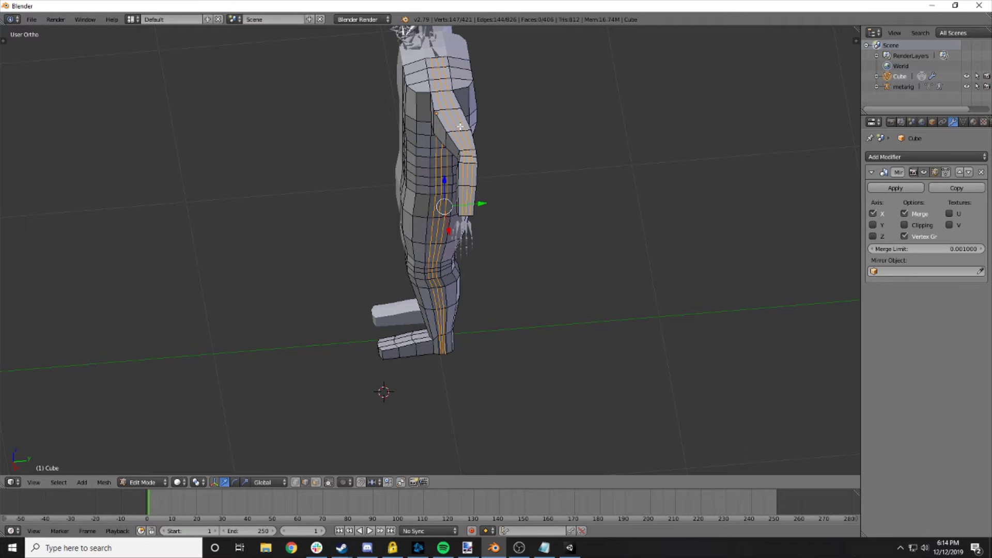
# - Examine how the three new loops run along the arm, leg and foot, and clear the selection
pyautogui.scroll(4, 515, 227)
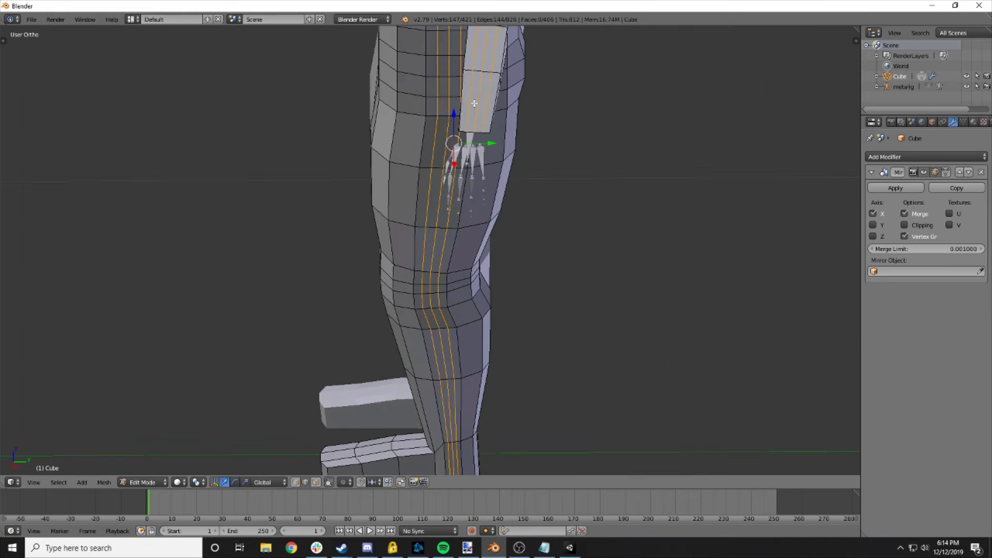
pyautogui.moveTo(475, 103); pyautogui.dragTo(484, 106, button='middle')
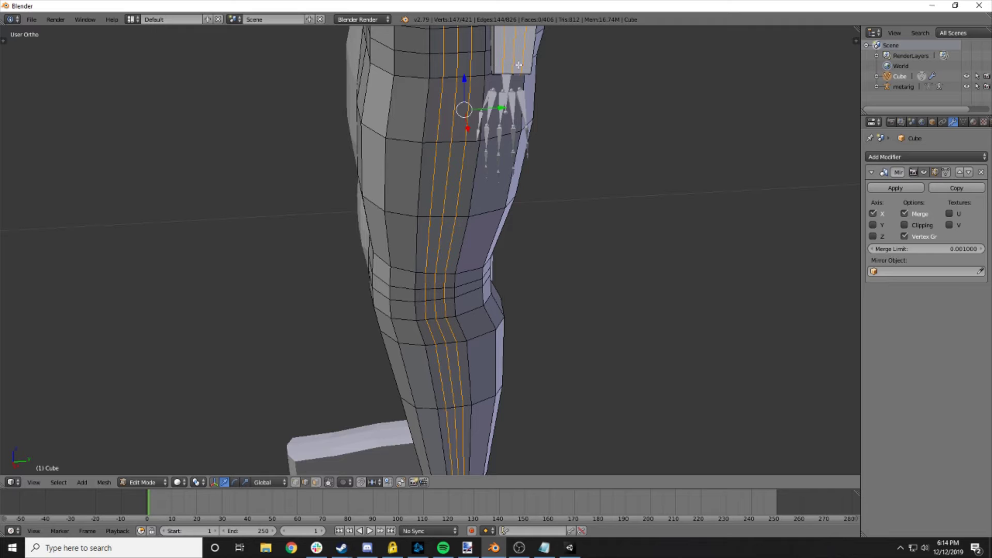
pyautogui.moveTo(584, 88); pyautogui.dragTo(629, 95, button='middle')
pyautogui.scroll(1, 629, 95)
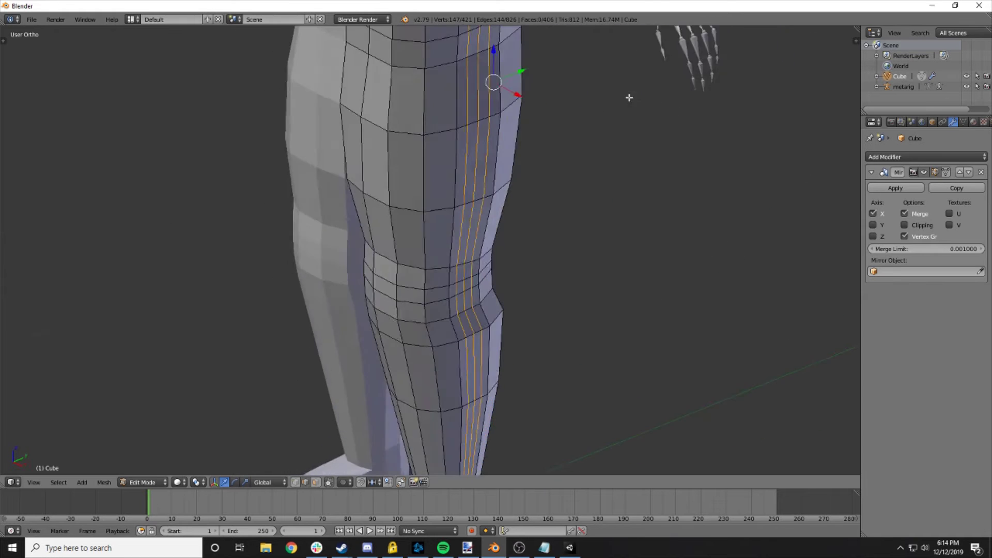
pyautogui.scroll(-3, 624, 92)
pyautogui.scroll(-4, 615, 109)
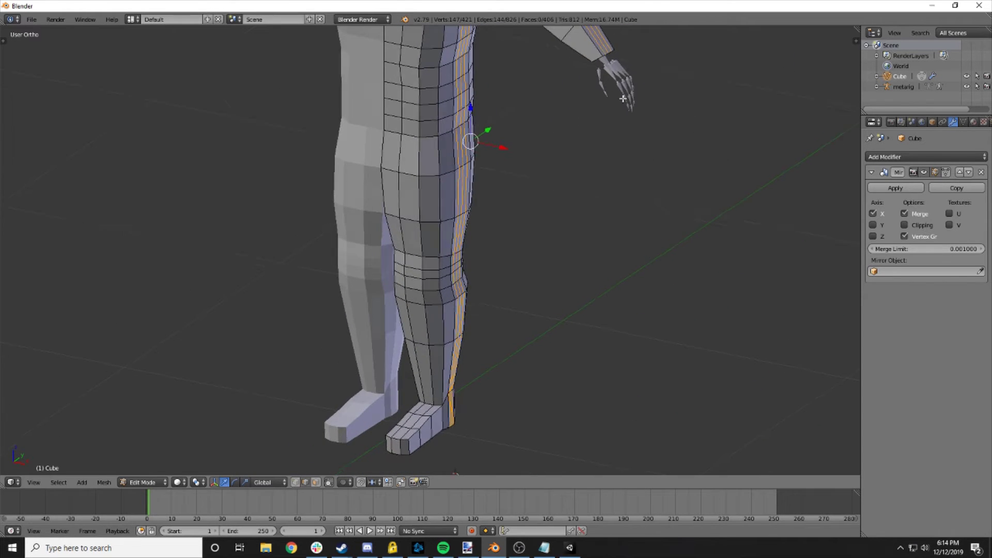
pyautogui.scroll(4, 626, 106)
pyautogui.moveTo(565, 167); pyautogui.dragTo(592, 102, button='middle')
pyautogui.press('a')
pyautogui.scroll(-2, 592, 102)
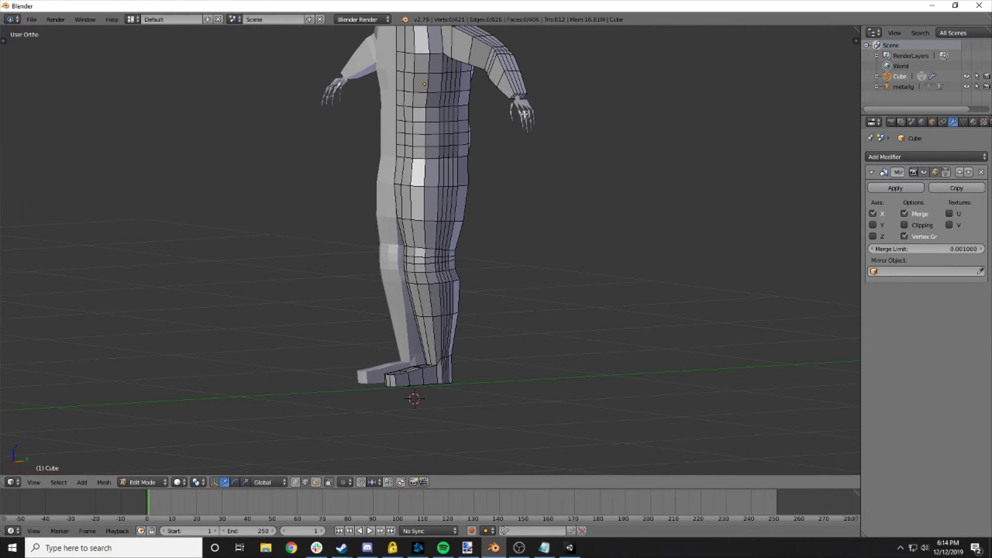
# - Switch to face selection and extrude the four end faces of the wrist a short distance towards the hand bones
pyautogui.keyDown('alt'); pyautogui.rightClick(510, 96); pyautogui.keyUp('alt')
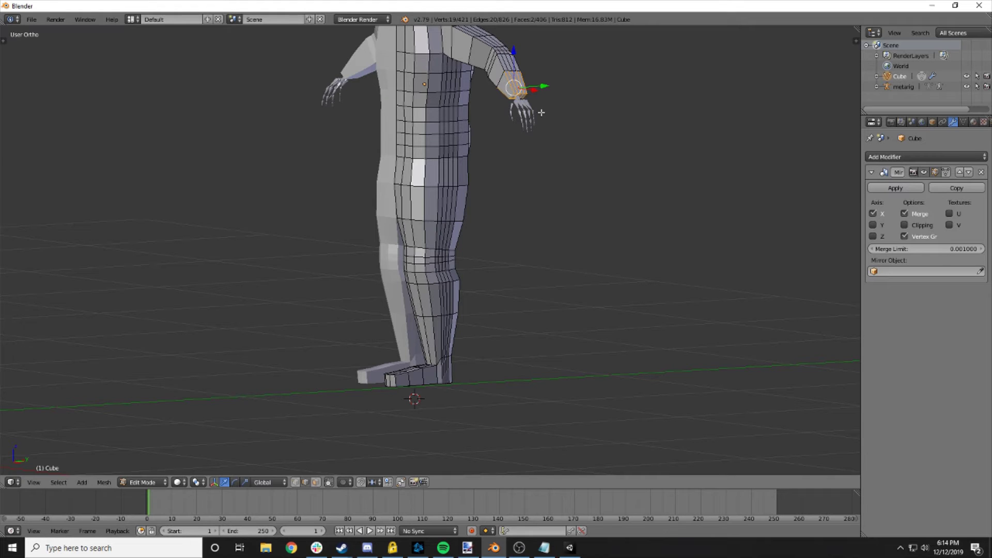
pyautogui.press('KP_Decimal')
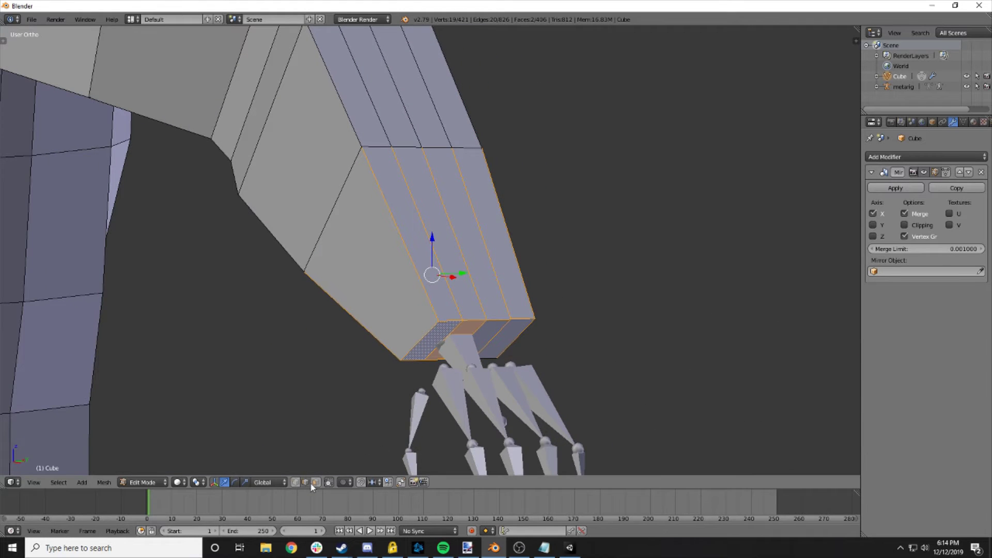
pyautogui.click(316, 482)
pyautogui.press('a')
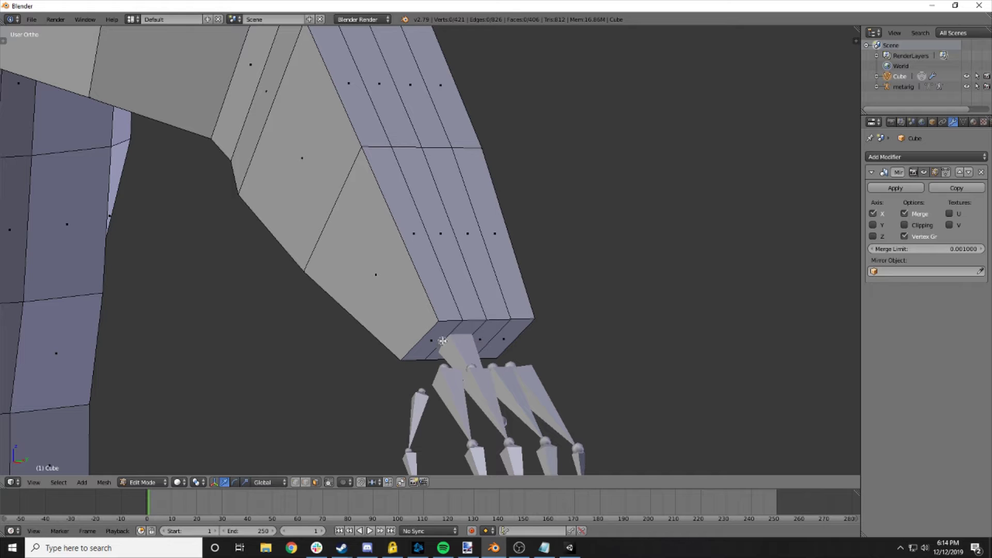
pyautogui.keyDown('alt'); pyautogui.rightClick(442, 341); pyautogui.keyUp('alt')
pyautogui.moveTo(584, 336); pyautogui.dragTo(636, 331, button='middle')
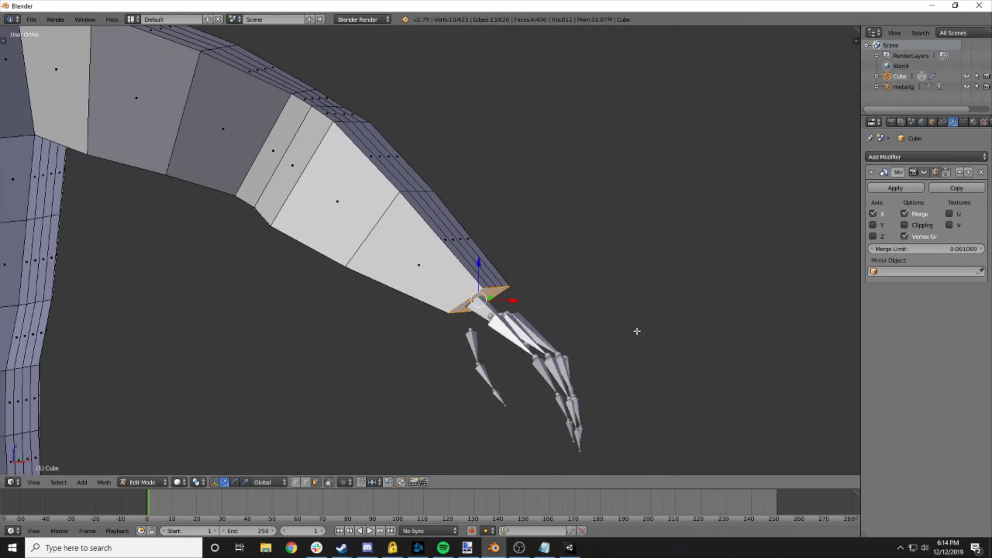
pyautogui.press('e')
pyautogui.click(556, 367)
# - Move and rotate the extruded wrist end so it lines up with the base of the hand bones
pyautogui.moveTo(555, 368); pyautogui.dragTo(594, 373, button='middle')
pyautogui.press('g')
pyautogui.click(598, 367)
pyautogui.press('r')
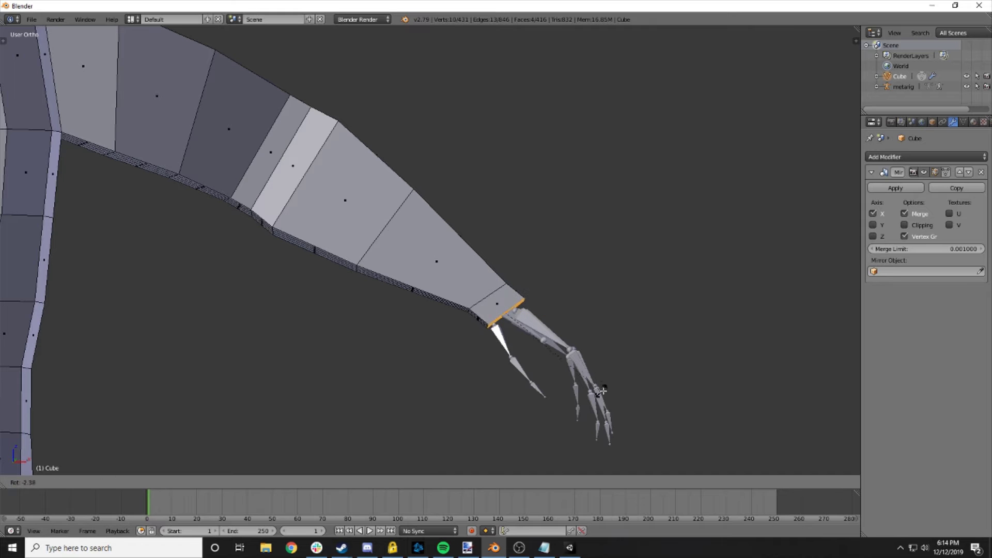
pyautogui.click(633, 380)
pyautogui.moveTo(620, 377)
pyautogui.mouseDown(button='middle')
pyautogui.moveTo(627, 372)
pyautogui.moveTo(594, 374)
pyautogui.mouseUp(button='middle')
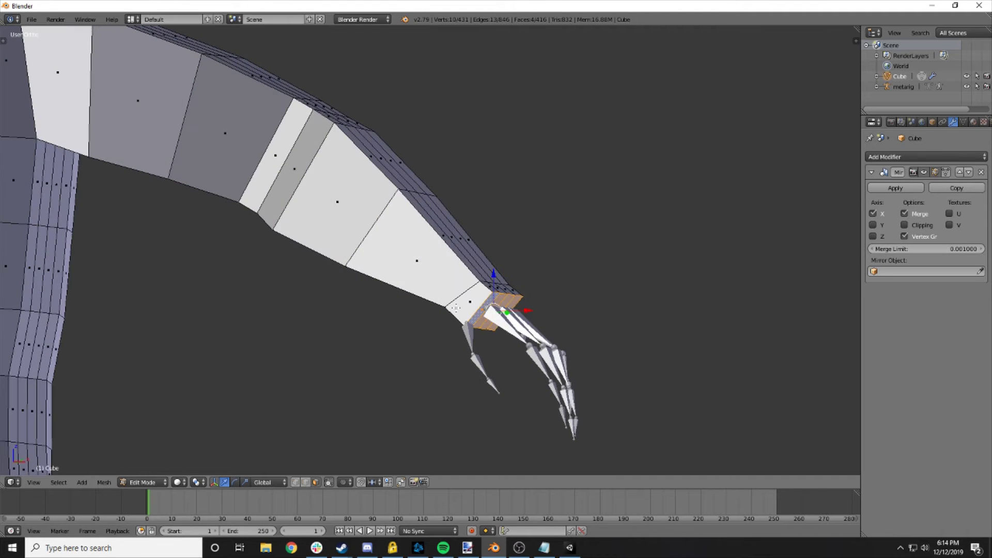
# - Add one centred lengthwise loop cut along the front of the arm to the wrist end, and clear the selection
pyautogui.hotkey('ctrl', 'r')
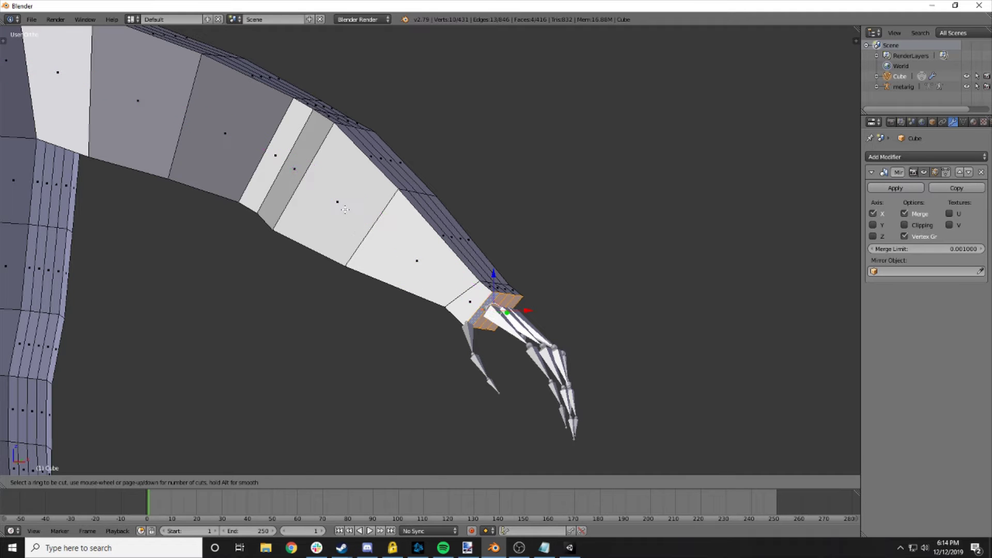
pyautogui.click(279, 170)
pyautogui.click(279, 169)
pyautogui.press('a')
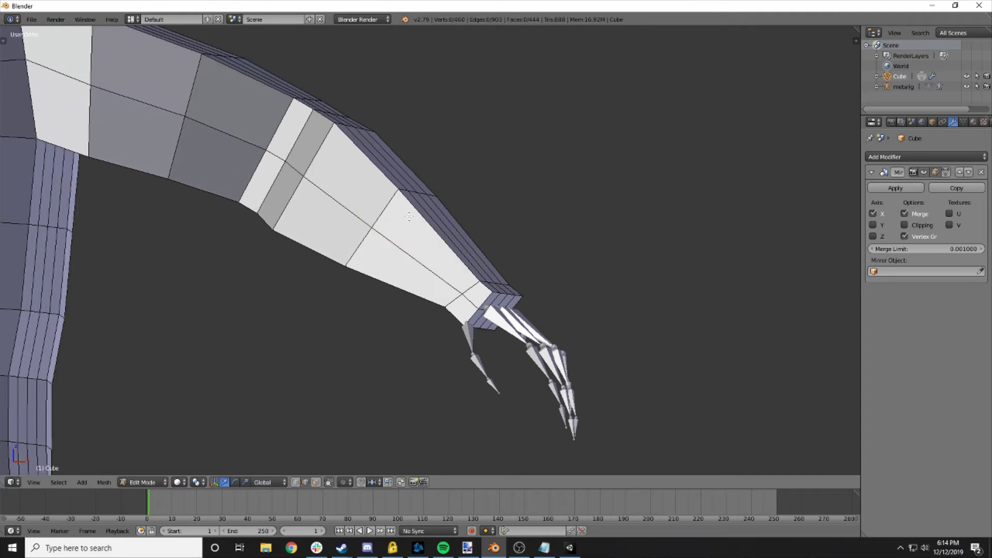
pyautogui.moveTo(537, 290); pyautogui.dragTo(444, 284, button='middle')
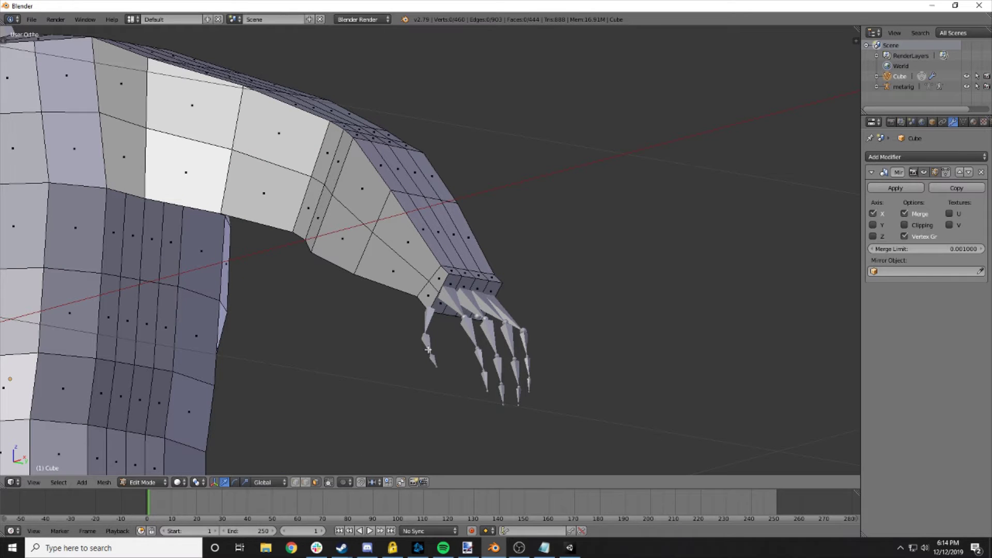
pyautogui.rightClick(450, 282)
pyautogui.keyDown('shift'); pyautogui.rightClick(464, 287); pyautogui.keyUp('shift')
pyautogui.keyDown('shift'); pyautogui.rightClick(477, 288); pyautogui.keyUp('shift')
pyautogui.keyDown('shift'); pyautogui.rightClick(491, 291); pyautogui.keyUp('shift')
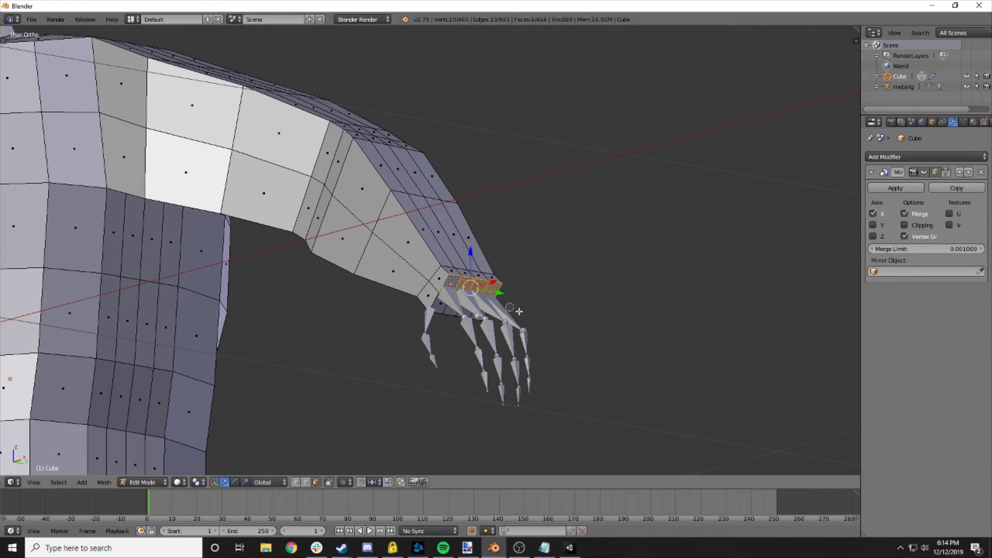
pyautogui.keyDown('shift'); pyautogui.rightClick(440, 303); pyautogui.keyUp('shift')
pyautogui.keyDown('shift'); pyautogui.rightClick(427, 294); pyautogui.keyUp('shift')
pyautogui.click(486, 366)
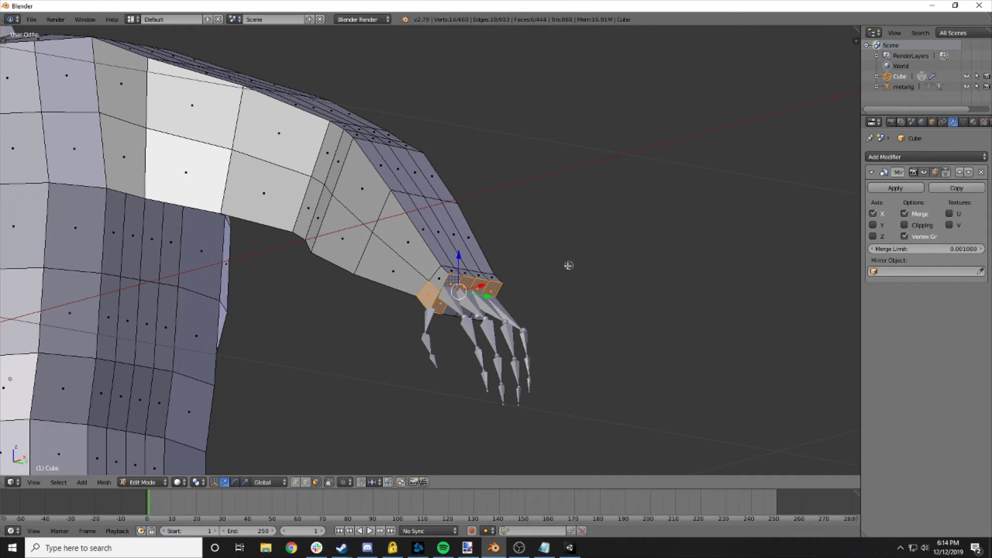
pyautogui.moveTo(552, 303); pyautogui.dragTo(488, 320, button='middle')
pyautogui.press('a')
# - Select the four finger-base faces and two adjoining palm-side faces at the wrist end, and extrude them about 0.017
pyautogui.keyDown('alt'); pyautogui.rightClick(503, 308); pyautogui.keyUp('alt')
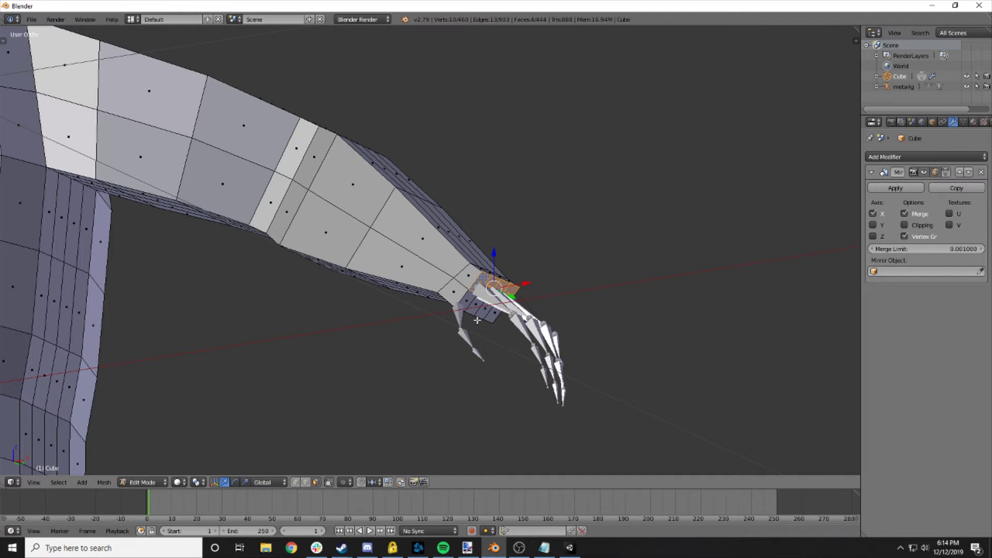
pyautogui.scroll(2, 477, 321)
pyautogui.keyDown('shift'); pyautogui.rightClick(482, 323); pyautogui.keyUp('shift')
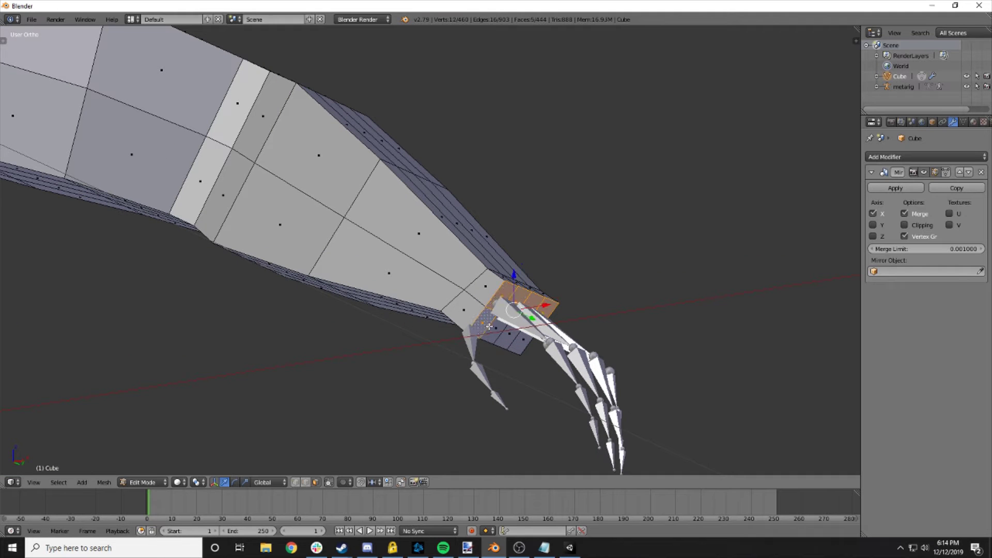
pyautogui.keyDown('shift'); pyautogui.rightClick(495, 329); pyautogui.keyUp('shift')
pyautogui.moveTo(560, 322); pyautogui.dragTo(569, 341, button='middle')
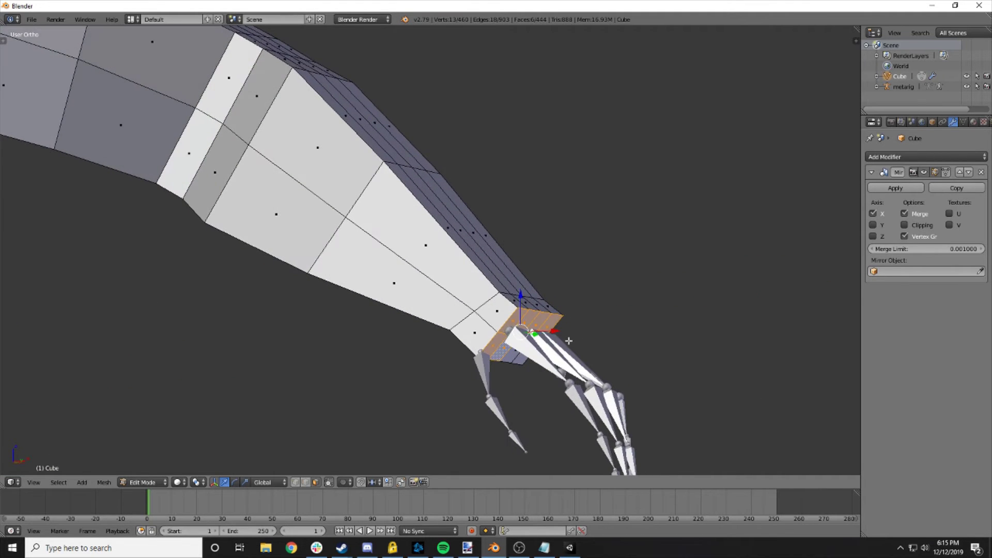
pyautogui.press('e')
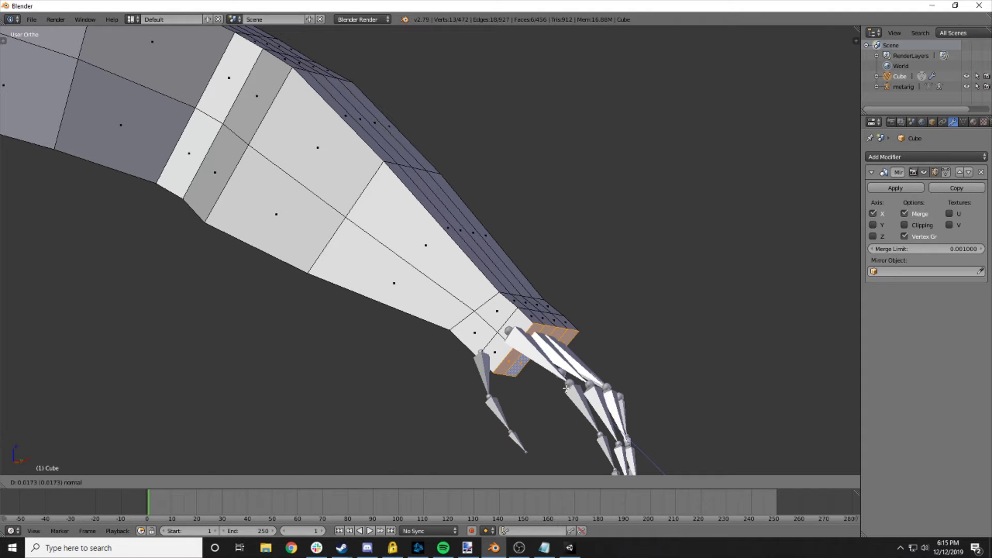
pyautogui.click(566, 389)
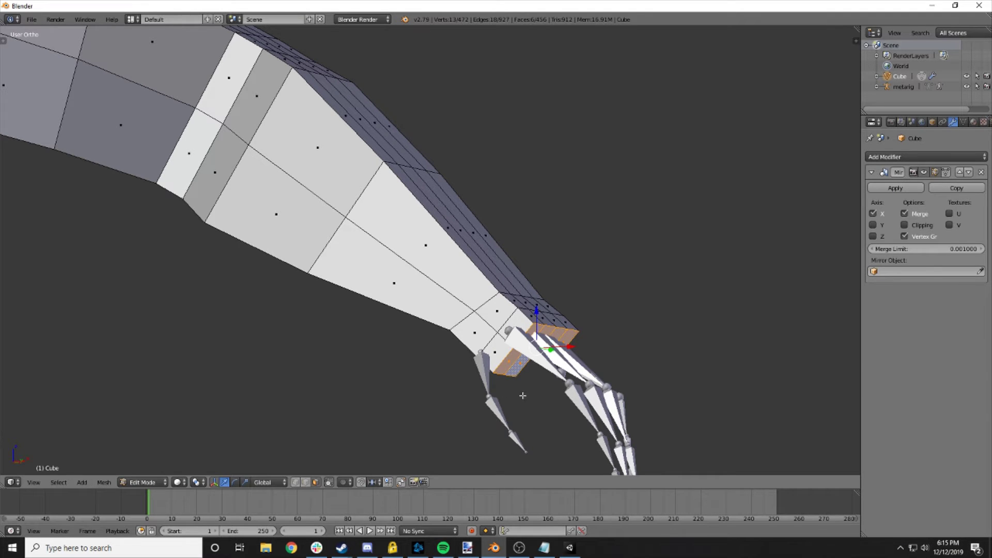
# - Select the two faces beside the thumb bone at the wrist end and shift them slightly toward that bone
pyautogui.moveTo(523, 396); pyautogui.dragTo(455, 387, button='middle')
pyautogui.rightClick(455, 338)
pyautogui.press('g')
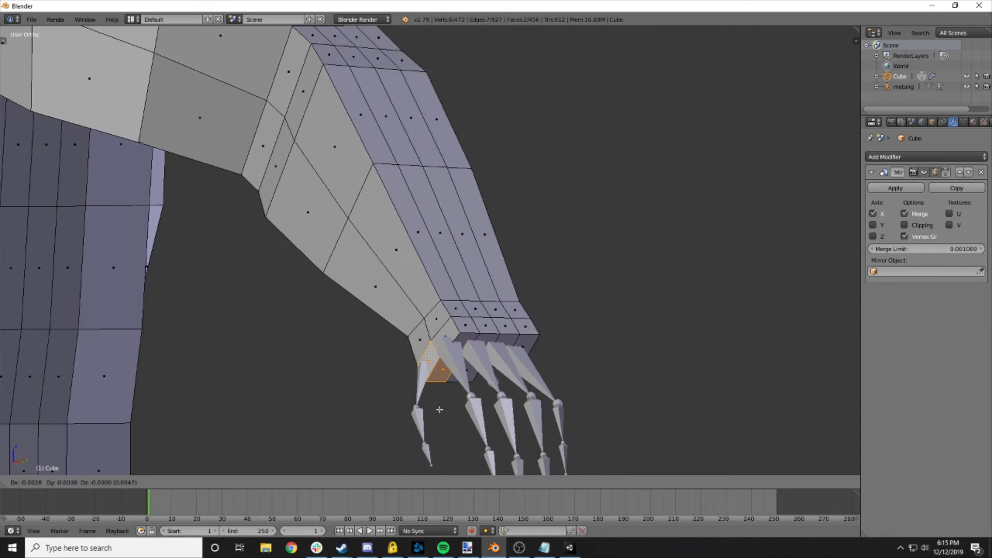
pyautogui.click(433, 406)
pyautogui.moveTo(433, 406); pyautogui.dragTo(471, 381, button='middle')
# - Extrude the index finger's base face along its palm bone and shift the new end along the Y axis
pyautogui.rightClick(439, 351)
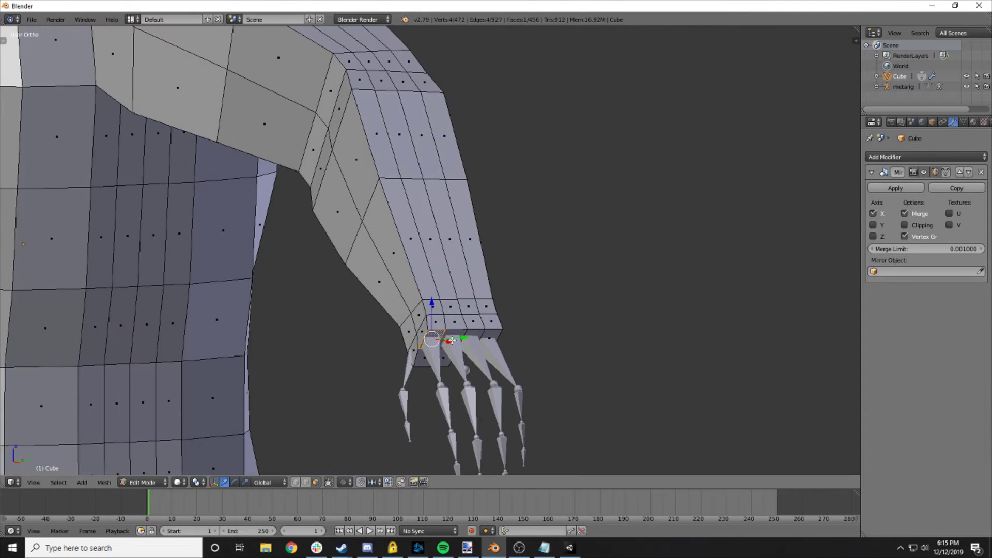
pyautogui.press('e')
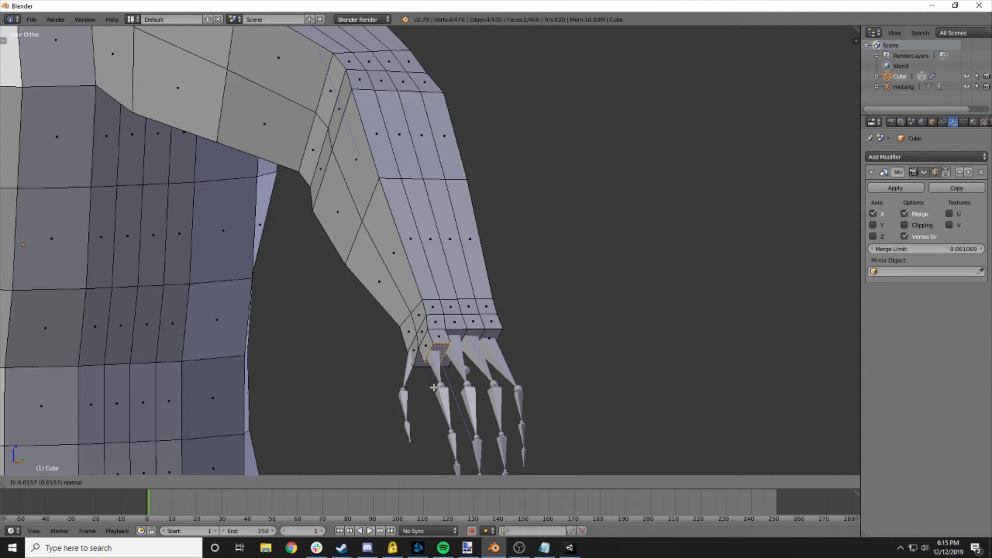
pyautogui.click(439, 417)
pyautogui.press('g')
pyautogui.press('y')
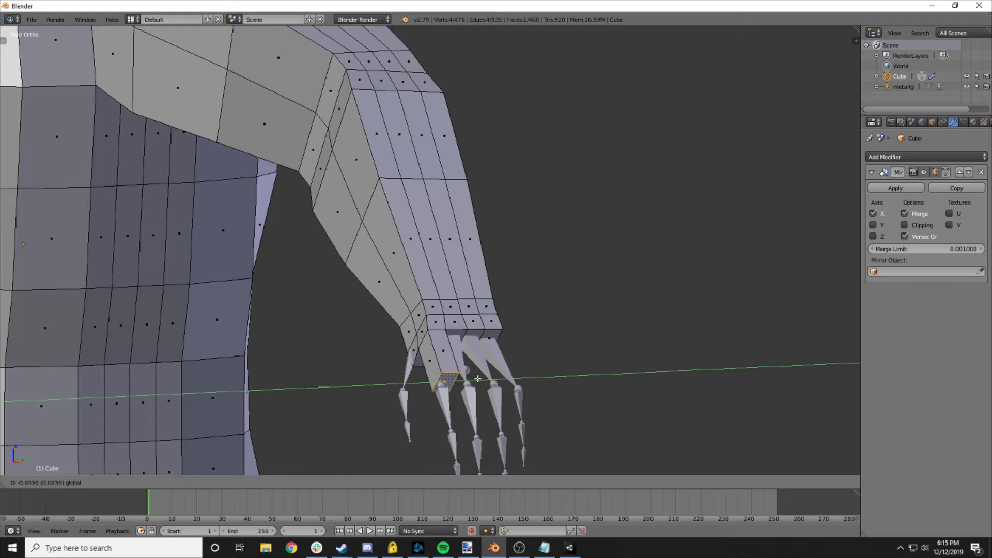
pyautogui.click(479, 395)
# - Extrude the index finger's end face about 0.05 along its first finger bone
pyautogui.moveTo(478, 395); pyautogui.dragTo(438, 401, button='middle')
pyautogui.press('e')
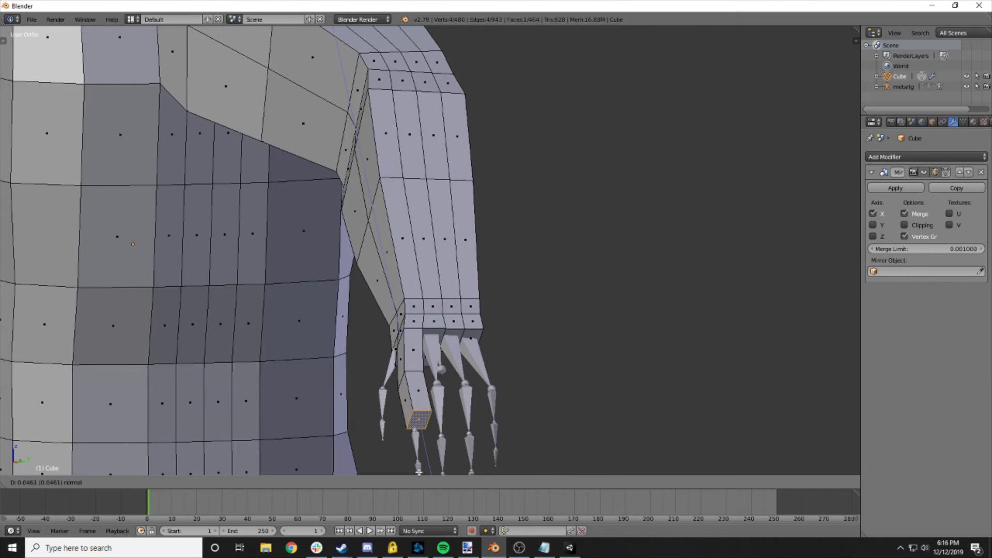
pyautogui.click(501, 5)
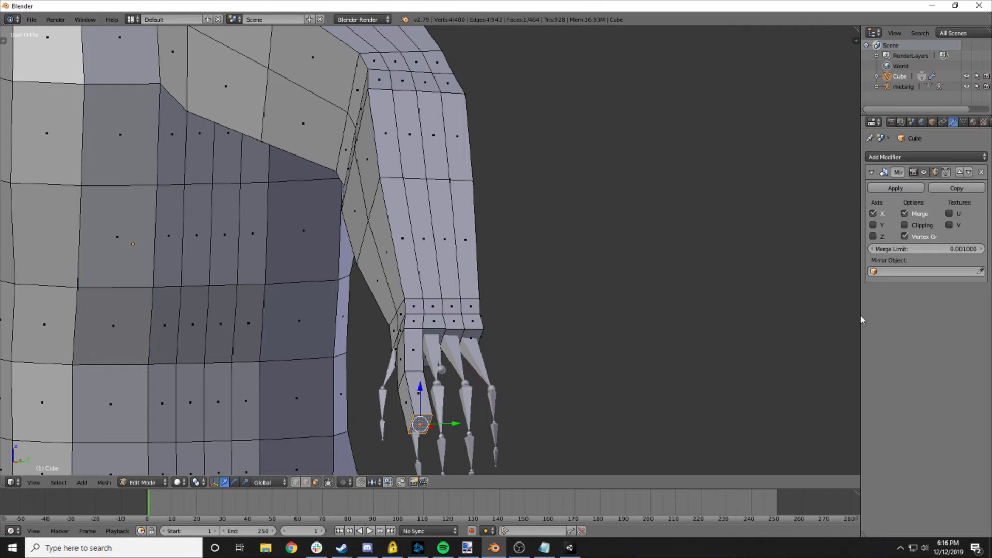
# - Move the index finger's end face onto the bone joint, rotate it about 5 degrees and scale it down slightly
pyautogui.moveTo(641, 331); pyautogui.dragTo(682, 392, button='middle')
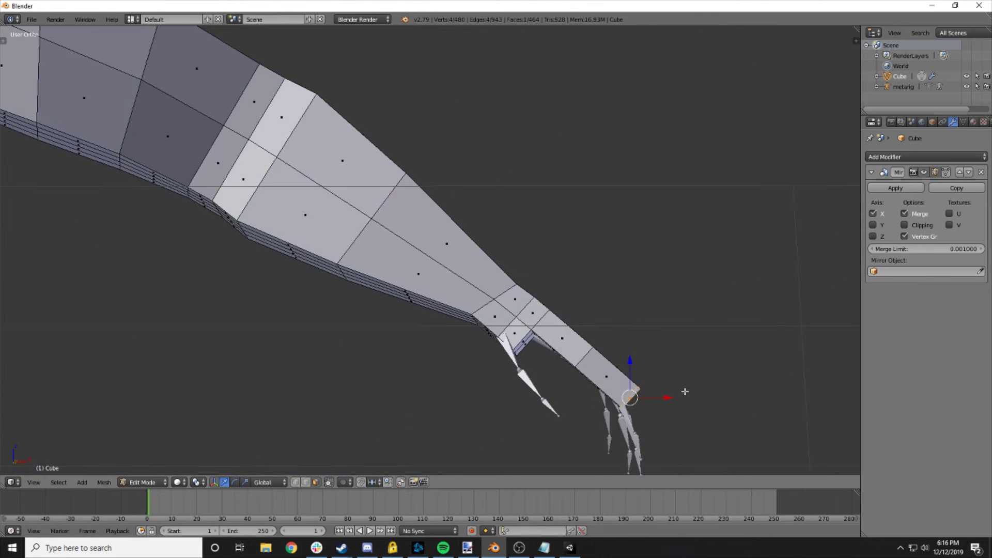
pyautogui.press('g')
pyautogui.click(674, 412)
pyautogui.press('r')
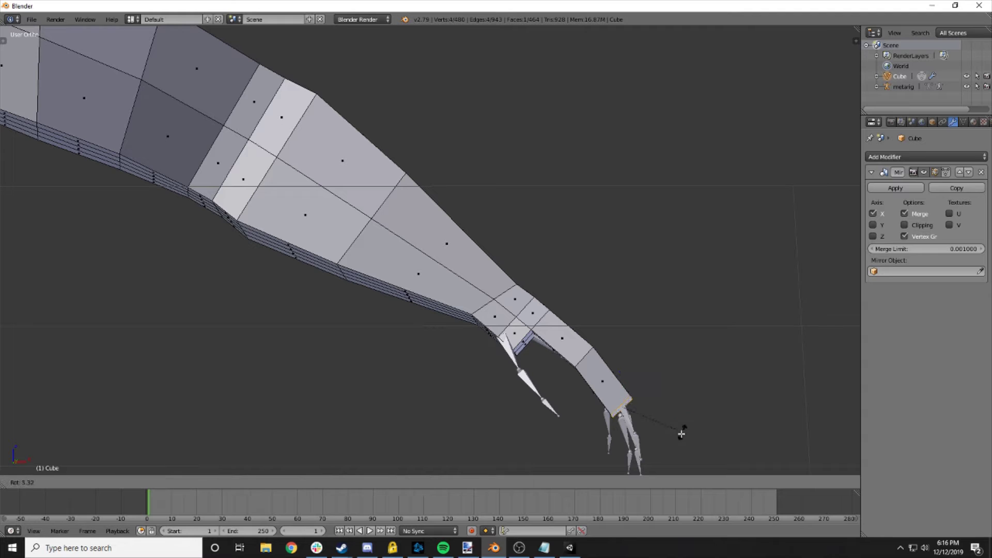
pyautogui.click(676, 435)
pyautogui.moveTo(692, 433); pyautogui.dragTo(466, 428, button='middle')
pyautogui.moveTo(419, 419); pyautogui.dragTo(421, 420)
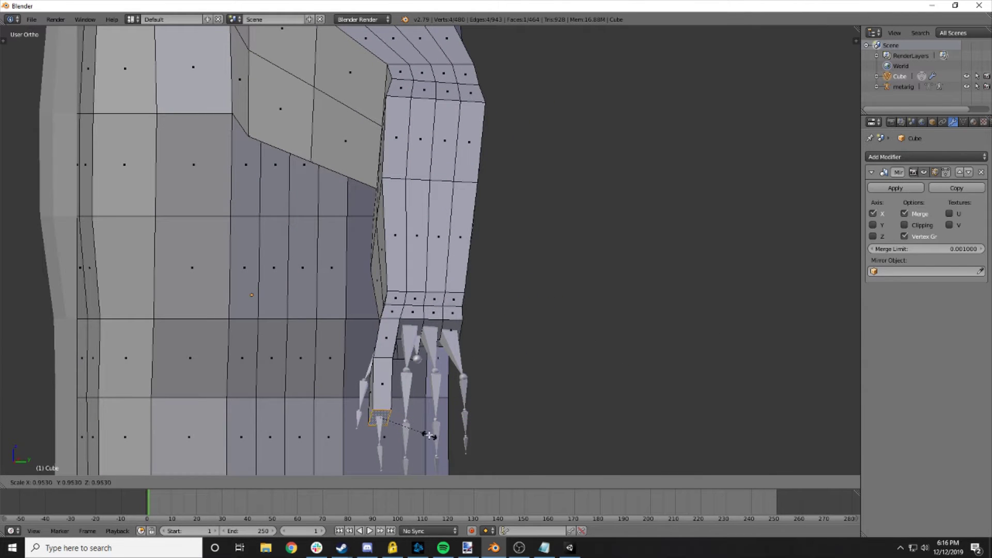
pyautogui.moveTo(421, 420); pyautogui.dragTo(563, 411, button='middle')
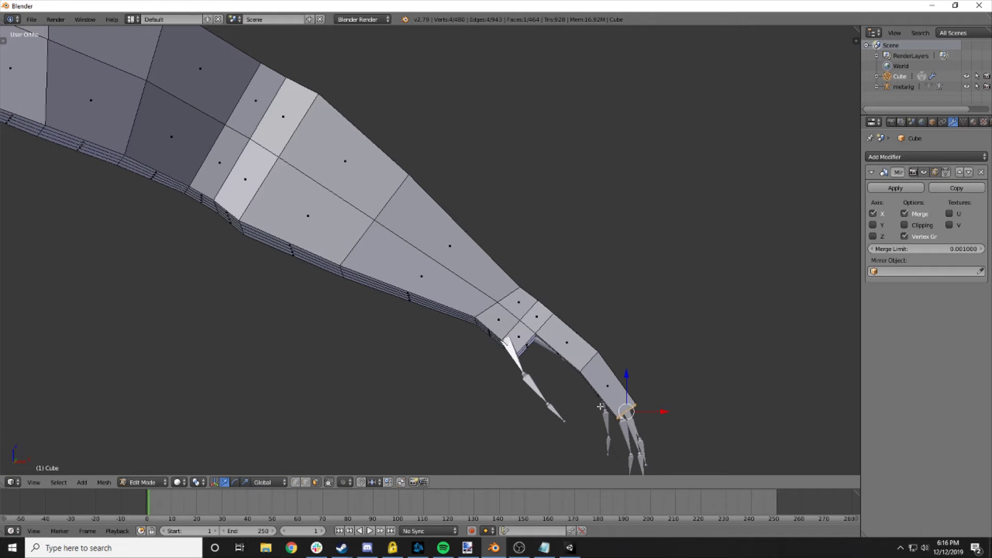
# - Extrude the index finger's next segment, rotate its end face about 28 degrees and move it onto the bone
pyautogui.press('e')
pyautogui.click(609, 445)
pyautogui.press('r')
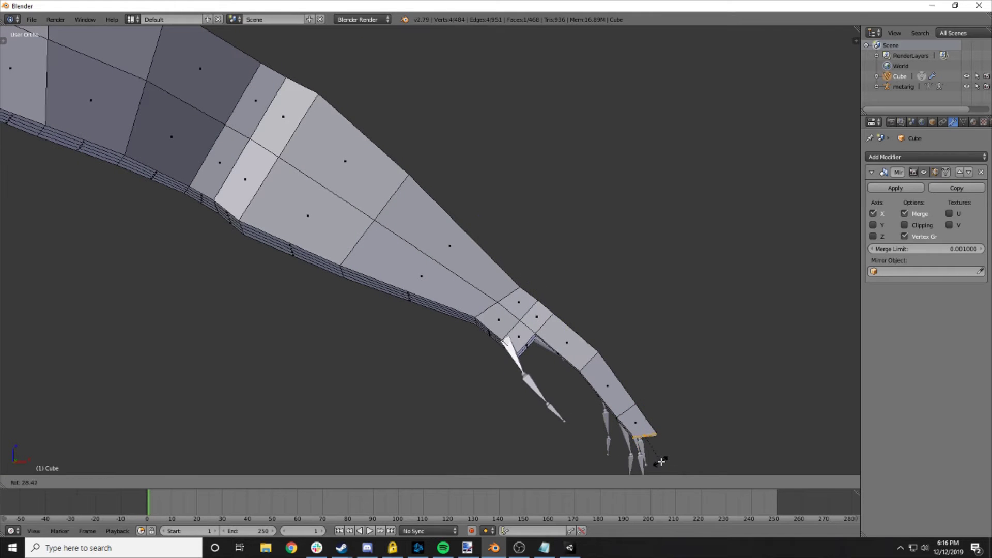
pyautogui.click(661, 463)
pyautogui.press('g')
# - Extrude the index fingertip segment and place its end about 0.02 further along the last finger bone
pyautogui.moveTo(620, 454)
pyautogui.mouseDown(button='middle')
pyautogui.moveTo(576, 453)
pyautogui.moveTo(572, 436)
pyautogui.moveTo(629, 427)
pyautogui.moveTo(590, 395)
pyautogui.moveTo(565, 410)
pyautogui.moveTo(627, 432)
pyautogui.moveTo(636, 448)
pyautogui.mouseUp(button='middle')
pyautogui.press('e')
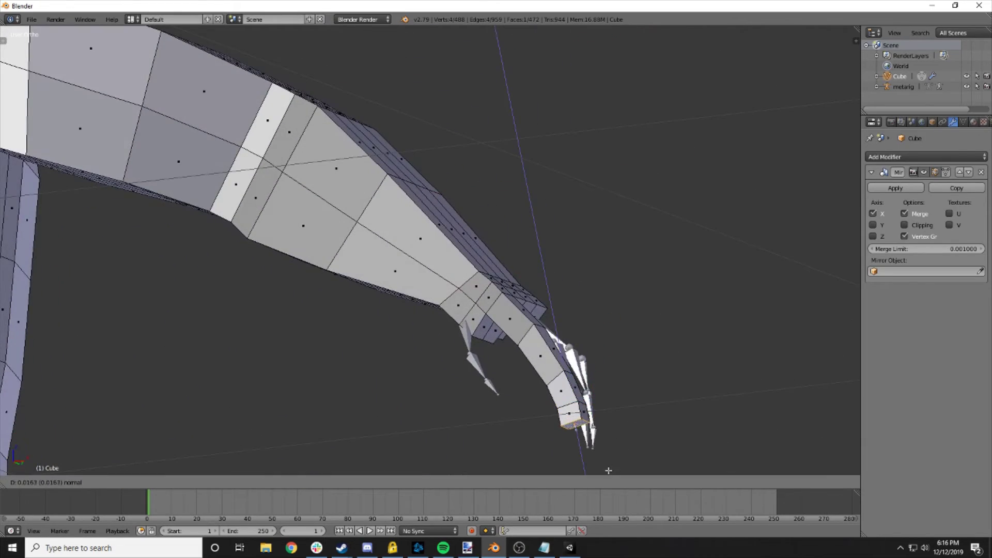
pyautogui.press('Escape')
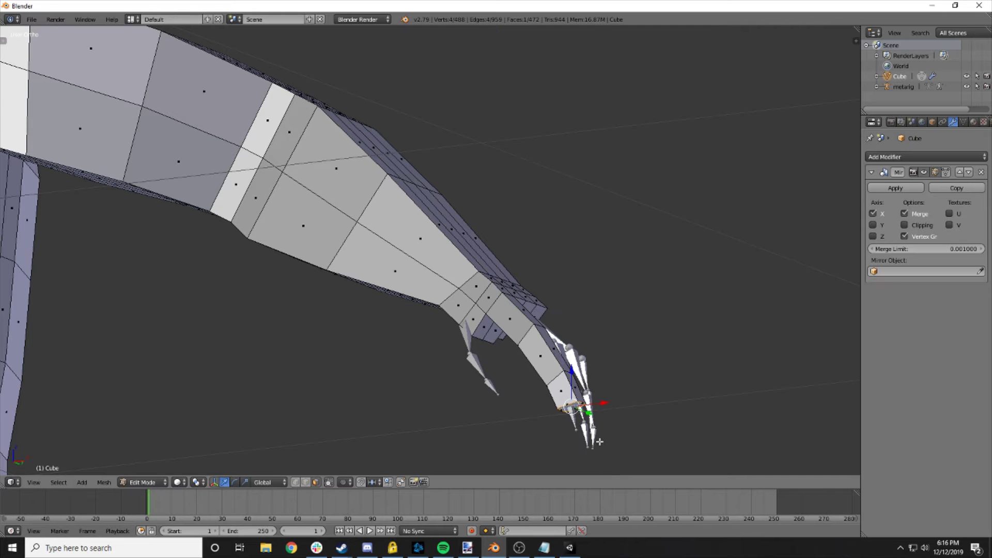
pyautogui.press('g')
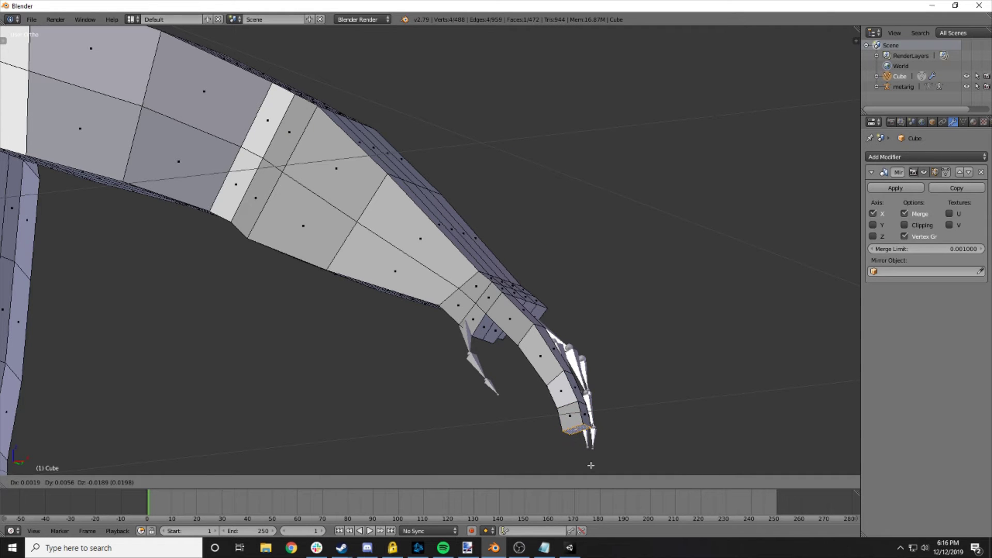
pyautogui.click(592, 466)
# - Nudge the index fingertip face sideways to line up with the bone and scale it to taper the tip
pyautogui.moveTo(604, 461); pyautogui.dragTo(527, 449, button='middle')
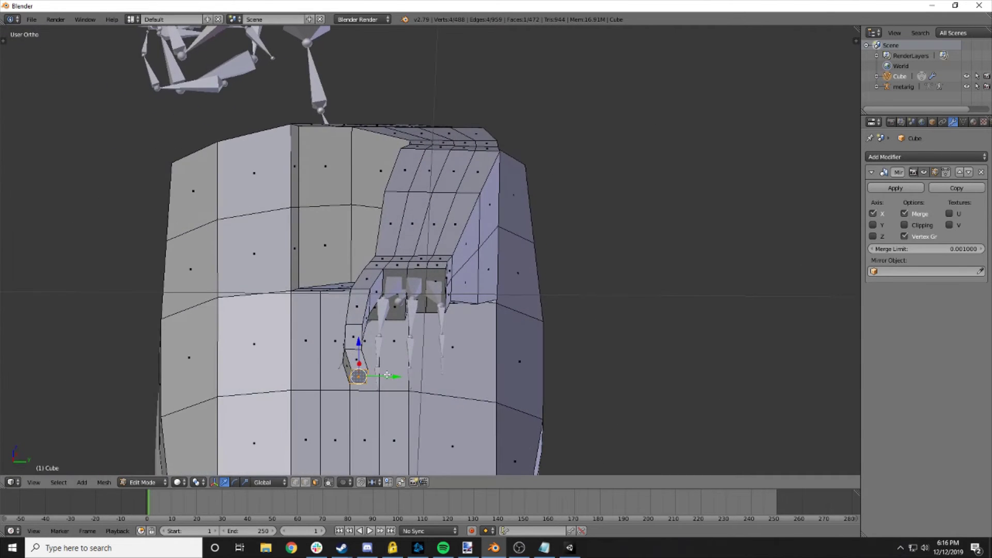
pyautogui.moveTo(387, 374); pyautogui.dragTo(391, 376)
pyautogui.moveTo(391, 377); pyautogui.dragTo(516, 391, button='middle')
pyautogui.moveTo(642, 430); pyautogui.dragTo(645, 433)
pyautogui.press('s')
pyautogui.click(639, 450)
pyautogui.moveTo(649, 433); pyautogui.dragTo(565, 437, button='middle')
# - Extrude the middle finger's base face along its palm bone and move the new end onto the knuckle
pyautogui.rightClick(407, 308)
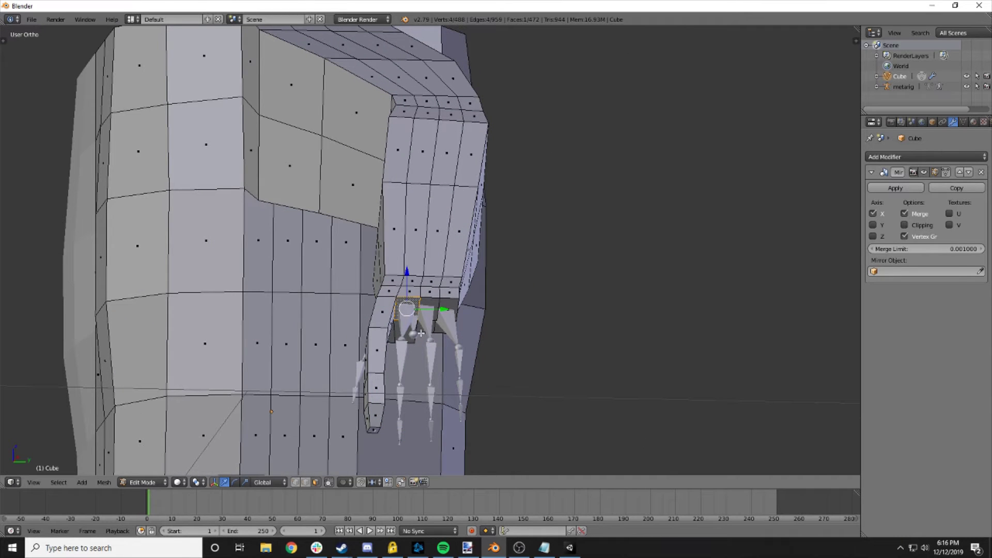
pyautogui.press('e')
pyautogui.click(415, 367)
pyautogui.press('g')
pyautogui.click(439, 381)
# - Extrude the middle finger's next segment, align its end with the bone and rotate it about 17 degrees in front view
pyautogui.moveTo(438, 381); pyautogui.dragTo(360, 389, button='middle')
pyautogui.press('e')
pyautogui.click(397, 58)
pyautogui.press('KP_3')
pyautogui.moveTo(418, 421); pyautogui.dragTo(413, 421)
pyautogui.press('KP_1')
pyautogui.press('z')
pyautogui.press('r')
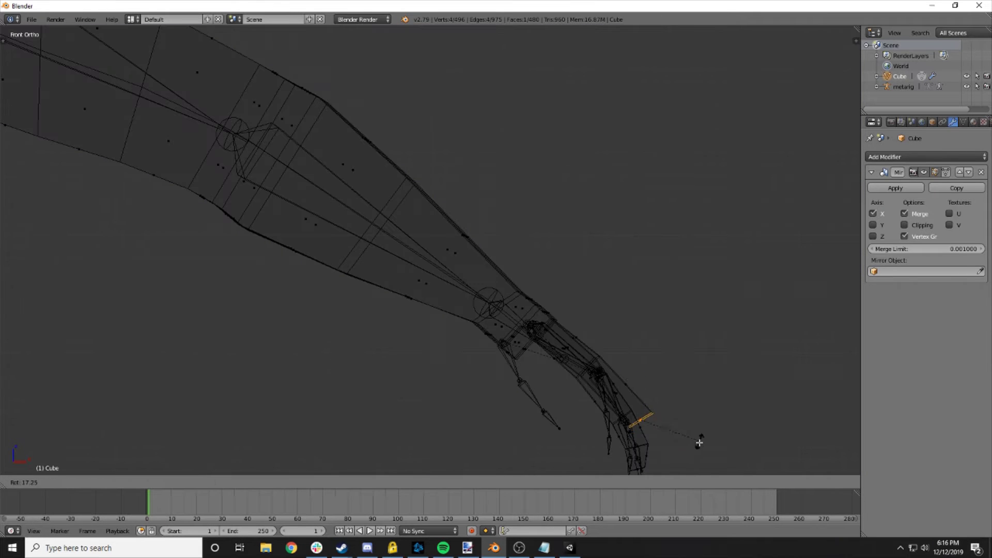
pyautogui.click(699, 442)
# - Extrude a third middle finger segment along the bone and rotate its end face in front view
pyautogui.press('KP_3')
pyautogui.press('z')
pyautogui.press('e')
pyautogui.click(494, 450)
pyautogui.press('KP_1')
pyautogui.moveTo(655, 456)
pyautogui.mouseDown(button='middle')
pyautogui.moveTo(659, 428)
pyautogui.moveTo(664, 438)
pyautogui.mouseUp(button='middle')
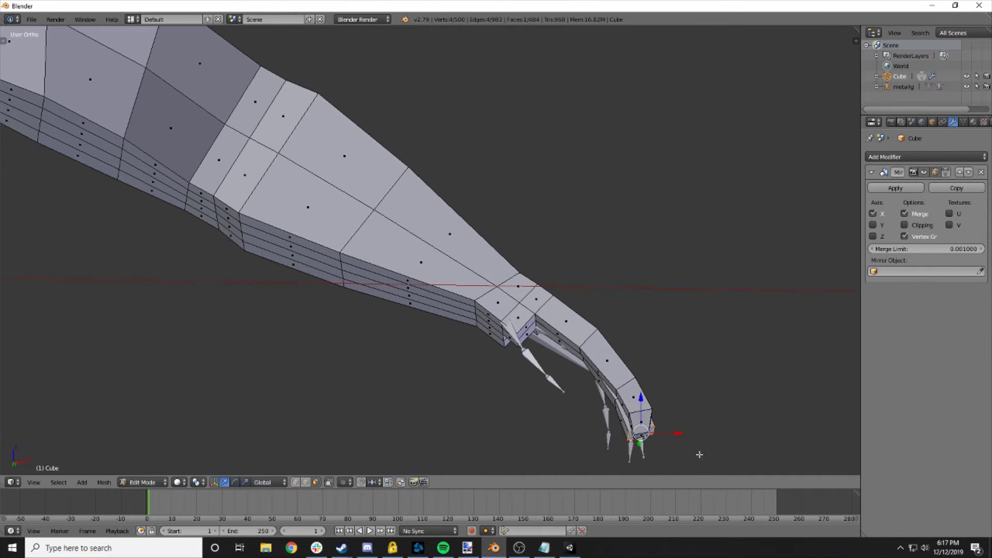
pyautogui.press('KP_1')
pyautogui.press('z')
pyautogui.press('r')
pyautogui.click(730, 459)
# - Extrude the middle fingertip segment over the last finger bone
pyautogui.moveTo(749, 398); pyautogui.dragTo(600, 400, button='middle')
pyautogui.press('z')
pyautogui.press('e')
pyautogui.click(589, 431)
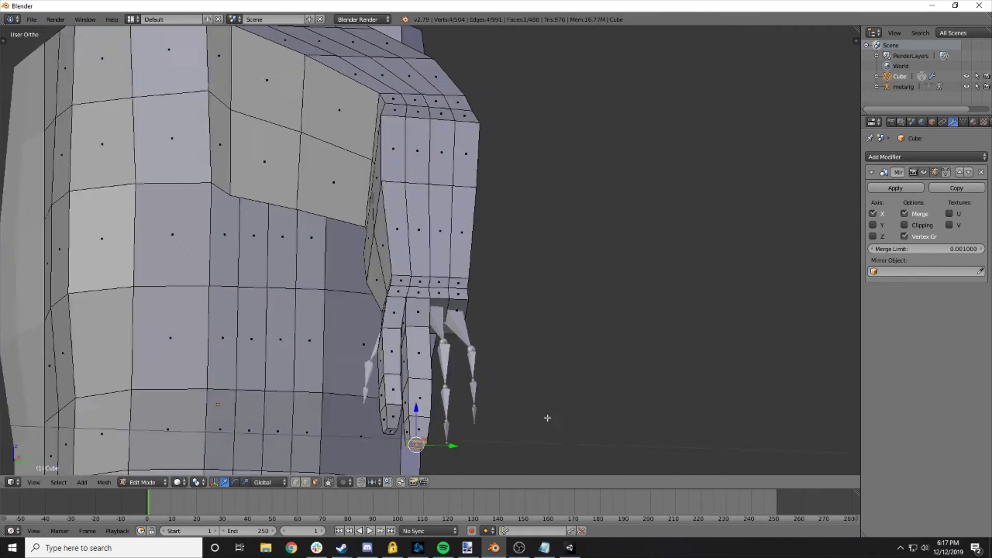
# - Extrude the ring finger's base face along its palm bone
pyautogui.moveTo(548, 418); pyautogui.dragTo(468, 380, button='middle')
pyautogui.rightClick(398, 315)
pyautogui.press('e')
pyautogui.click(399, 362)
# - Select the little finger's base face, extrude it along its palm bone and move the end onto the knuckle
pyautogui.moveTo(399, 362); pyautogui.dragTo(420, 396, button='middle')
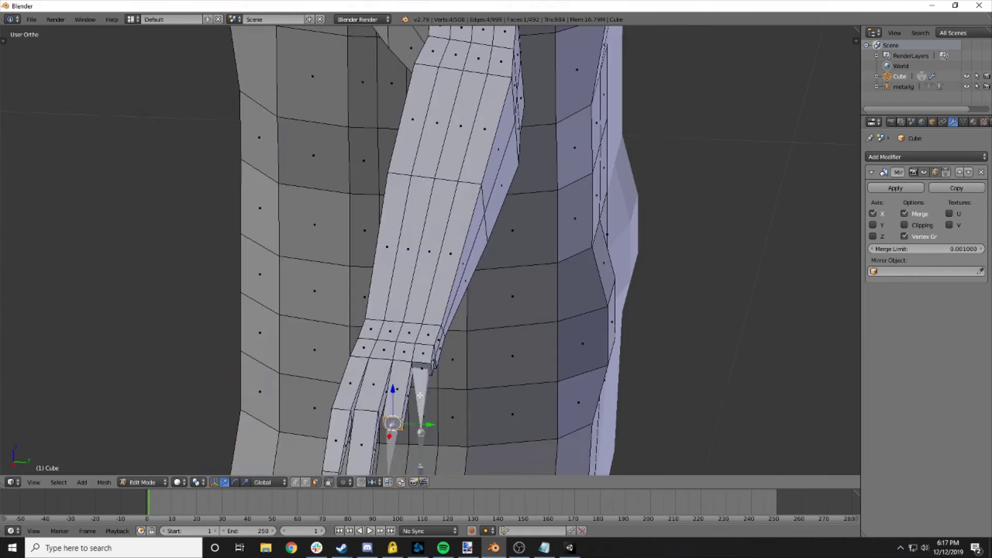
pyautogui.rightClick(421, 369)
pyautogui.press('z')
pyautogui.press('Tab')
pyautogui.press('KP_1')
pyautogui.rightClick(447, 373)
pyautogui.press('Tab')
pyautogui.press('z')
pyautogui.moveTo(536, 383); pyautogui.dragTo(451, 308, button='middle')
pyautogui.press('Tab')
pyautogui.rightClick(451, 307)
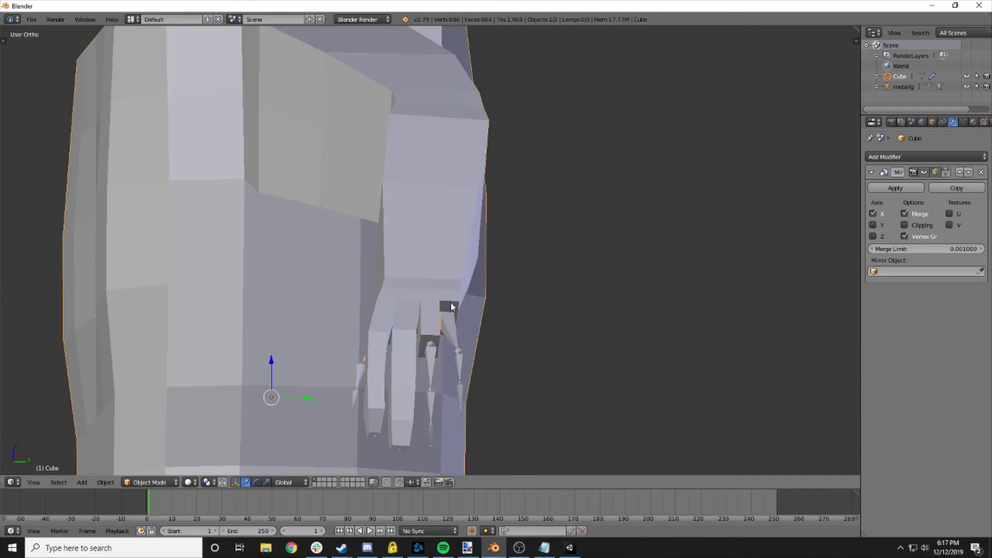
pyautogui.press('Tab')
pyautogui.press('e')
pyautogui.click(491, 383)
pyautogui.press('g')
pyautogui.click(455, 382)
# - Extrude the ring finger by two more segments along its bones, the second about 0.02 long
pyautogui.moveTo(491, 383); pyautogui.dragTo(460, 377, button='middle')
pyautogui.press('e')
pyautogui.click(460, 414)
pyautogui.press('KP_1')
pyautogui.press('z')
pyautogui.press('e')
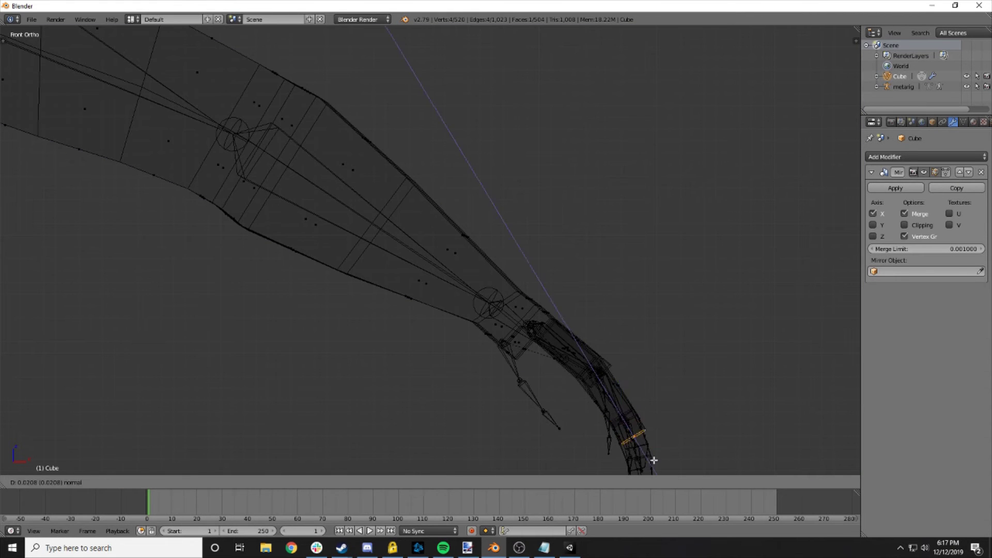
pyautogui.click(653, 460)
pyautogui.press('z')
# - Move the ring finger's end face along the X axis and rotate it to follow the finger's curve
pyautogui.moveTo(654, 460)
pyautogui.mouseDown(button='middle')
pyautogui.moveTo(536, 403)
pyautogui.moveTo(496, 395)
pyautogui.moveTo(339, 413)
pyautogui.moveTo(440, 362)
pyautogui.moveTo(446, 346)
pyautogui.moveTo(470, 373)
pyautogui.mouseUp(button='middle')
pyautogui.press('g')
pyautogui.press('x')
pyautogui.click(465, 403)
pyautogui.press('r')
pyautogui.click(339, 430)
# - Extrude the ring fingertip segment and shift its end face along the Y axis
pyautogui.press('e')
pyautogui.click(448, 356)
pyautogui.press('g')
pyautogui.press('y')
pyautogui.click(455, 331)
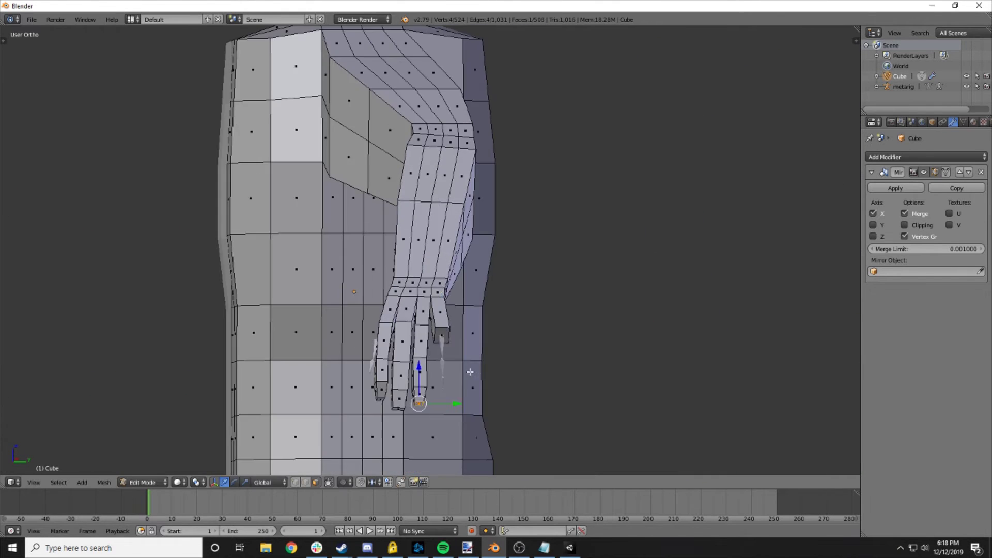
# - Extrude the little finger's end face along the first finger bone and rotate it about -26 degrees in back view
pyautogui.rightClick(442, 335)
pyautogui.moveTo(442, 336); pyautogui.dragTo(387, 390, button='middle')
pyautogui.press('ctrl+KP_3')
pyautogui.press('ctrl+KP_1')
pyautogui.scroll(6, 370, 399)
pyautogui.keyDown('shift'); pyautogui.moveTo(331, 445); pyautogui.dragTo(594, 243, button='middle'); pyautogui.keyUp('shift')
pyautogui.press('e')
pyautogui.press('r')
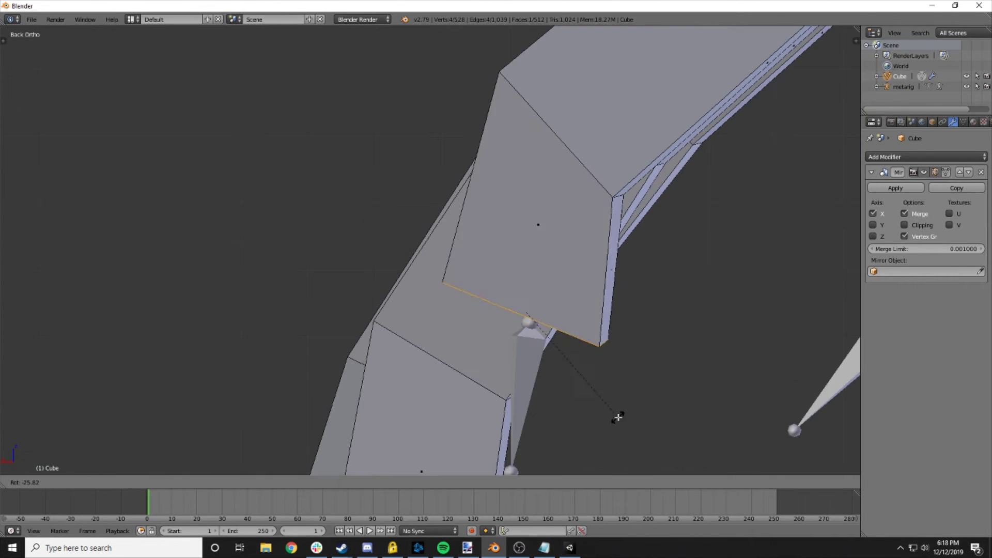
pyautogui.click(618, 417)
# - Extrude two more segments along the remaining little finger bones to complete that finger
pyautogui.scroll(-3, 615, 414)
pyautogui.moveTo(615, 413); pyautogui.dragTo(574, 330, button='middle')
pyautogui.press('e')
pyautogui.click(536, 438)
pyautogui.moveTo(536, 439); pyautogui.dragTo(595, 460, button='middle')
pyautogui.press('e')
pyautogui.click(547, 172)
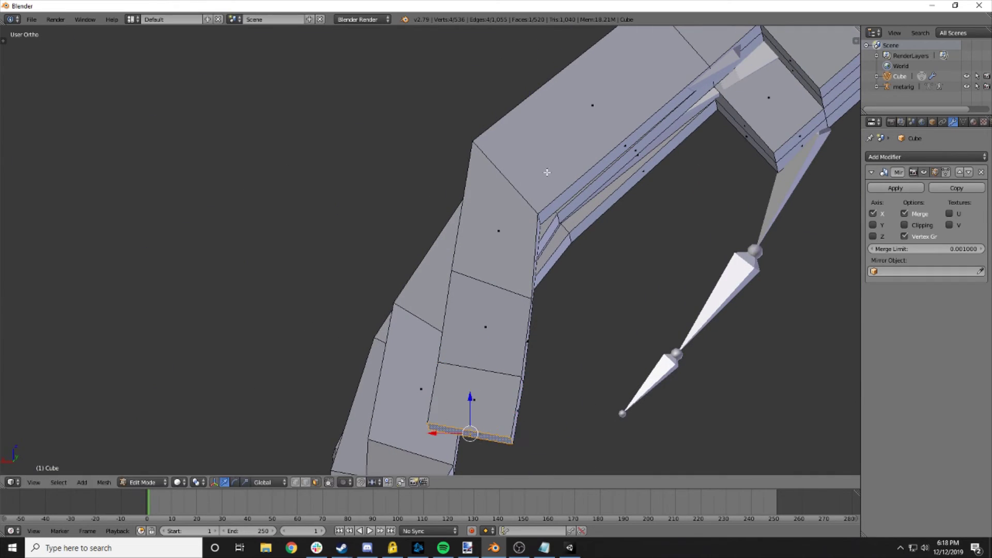
# - Select the two thumb-side faces at the hand's base and extrude them along the thumb bone
pyautogui.moveTo(547, 172); pyautogui.dragTo(361, 222, button='middle')
pyautogui.scroll(-6, 658, 385)
pyautogui.scroll(-3, 512, 327)
pyautogui.rightClick(337, 216)
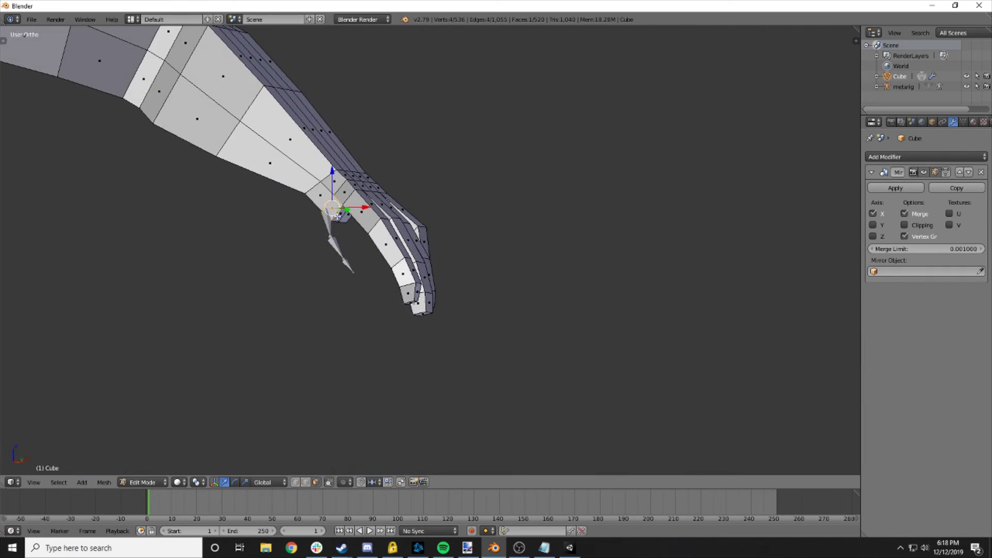
pyautogui.scroll(4, 337, 216)
pyautogui.keyDown('shift'); pyautogui.rightClick(253, 179); pyautogui.keyUp('shift')
pyautogui.press('e')
pyautogui.click(233, 217)
# - Move the extruded thumb faces into line with the thumb bone and select the end face at the next bone
pyautogui.moveTo(232, 217); pyautogui.dragTo(548, 222, button='middle')
pyautogui.press('g')
pyautogui.click(448, 282)
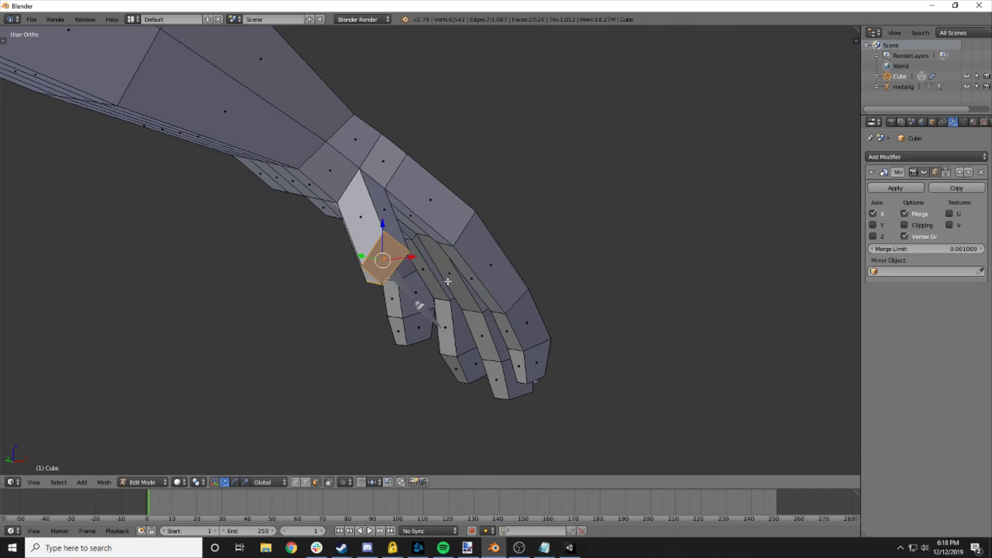
pyautogui.moveTo(448, 281); pyautogui.dragTo(295, 254, button='middle')
pyautogui.press('g')
pyautogui.click(293, 270)
pyautogui.rightClick(228, 199)
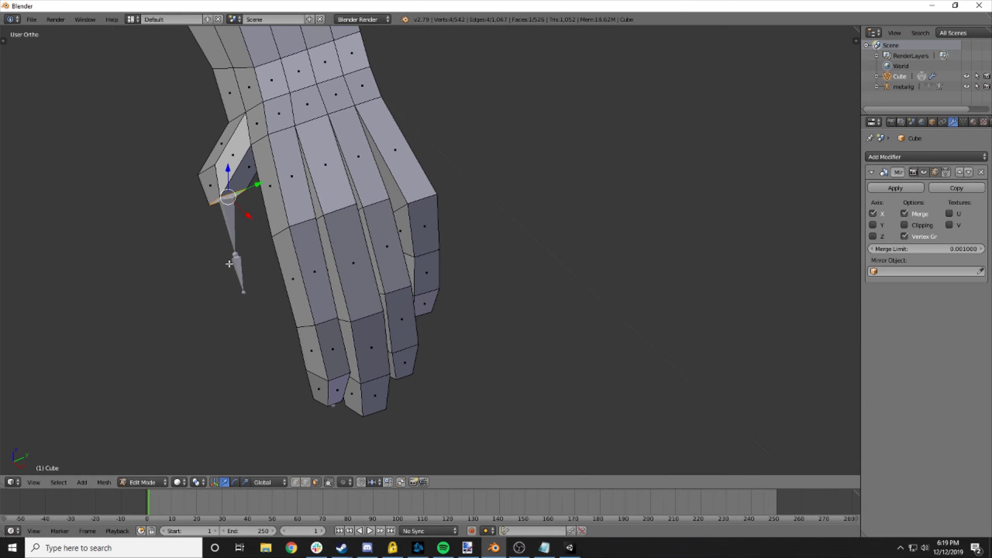
# - Extrude the thumb's end face along the next two thumb bones, scaling the middle section down to finish the thumb
pyautogui.press('e')
pyautogui.click(236, 317)
pyautogui.moveTo(237, 316); pyautogui.dragTo(348, 293, button='middle')
pyautogui.press('s')
pyautogui.click(335, 280)
pyautogui.press('e')
pyautogui.click(345, 317)
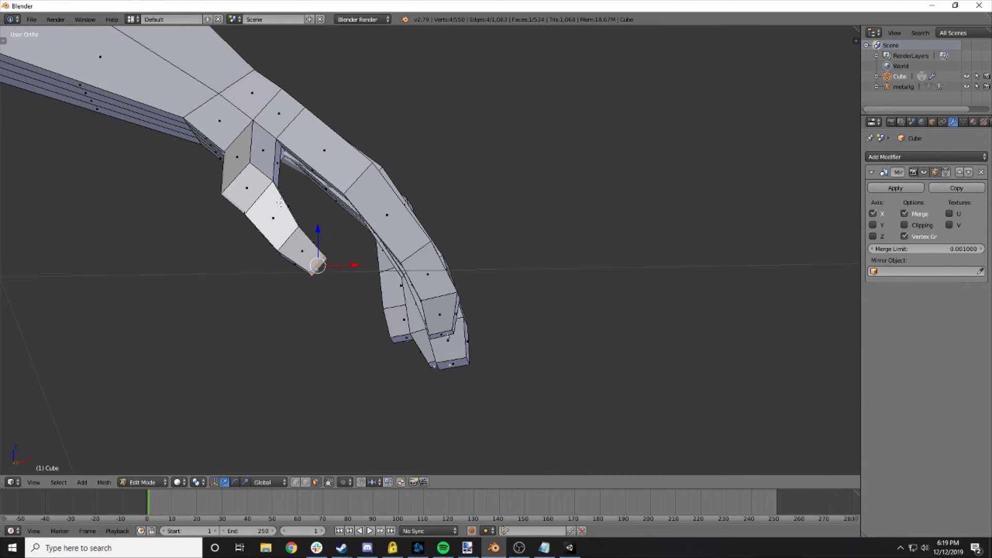
# - Select the mesh element on the underside of the thumb's base beside the palm and move it to reshape the join
pyautogui.moveTo(281, 202); pyautogui.dragTo(567, 156, button='middle')
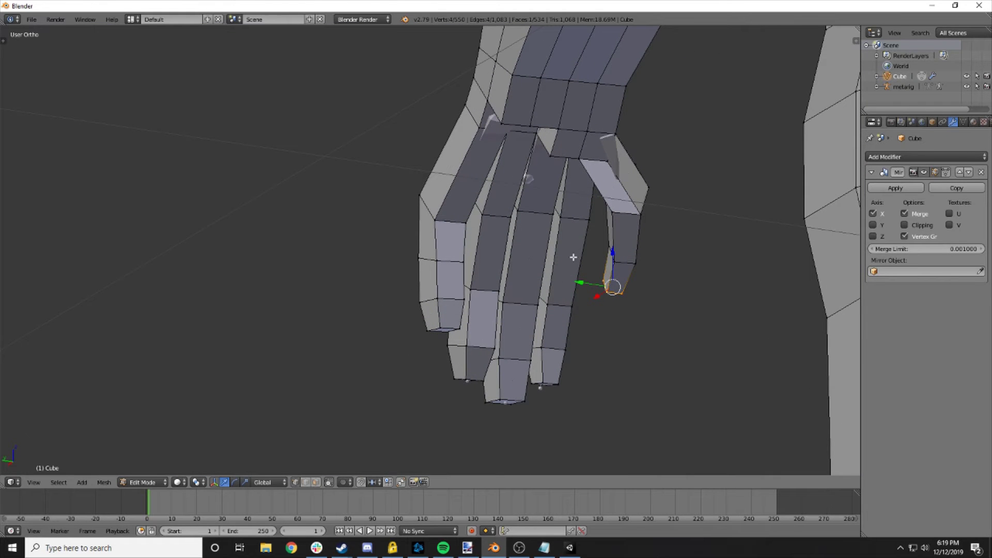
pyautogui.rightClick(607, 160)
pyautogui.moveTo(607, 161); pyautogui.dragTo(436, 243, button='middle')
pyautogui.press('g')
pyautogui.click(548, 239)
pyautogui.scroll(-8, 477, 235)
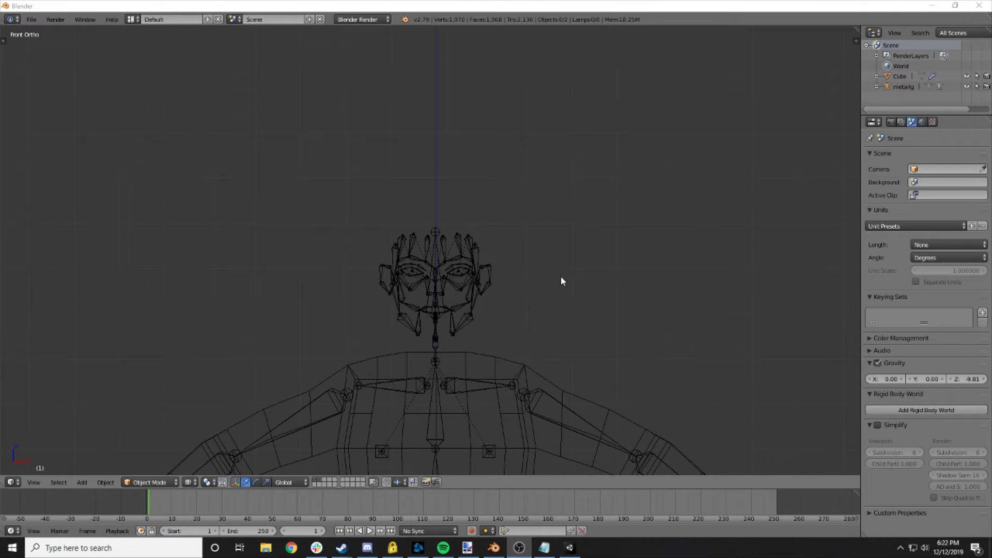
# - Add a new mesh cube to the scene as the starting shape for the head
pyautogui.scroll(-3, 556, 281)
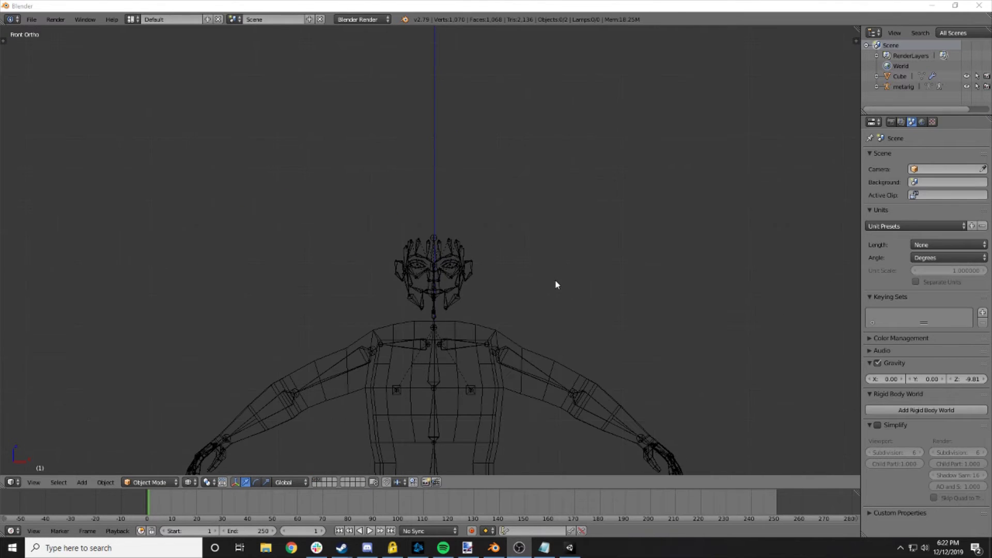
pyautogui.scroll(5, 525, 321)
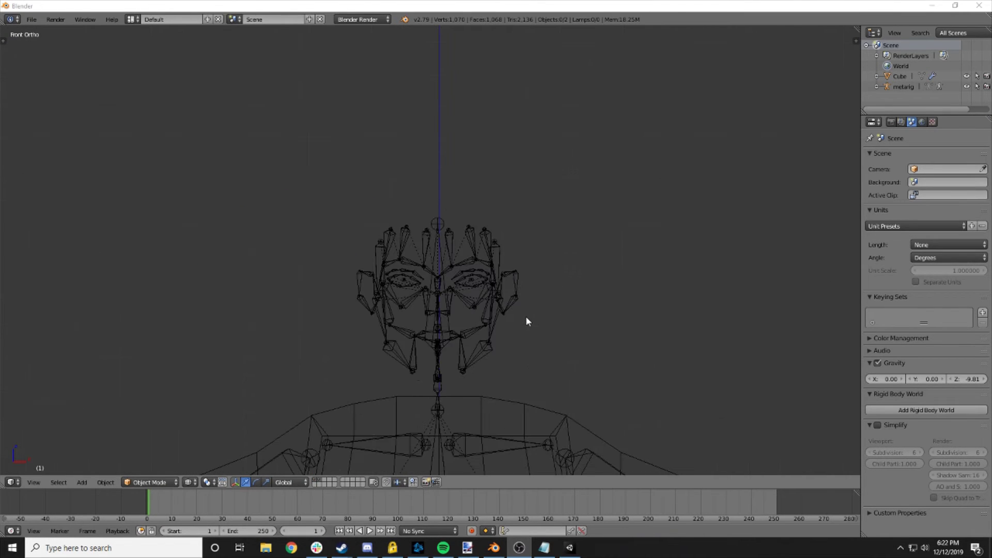
pyautogui.scroll(-2, 526, 322)
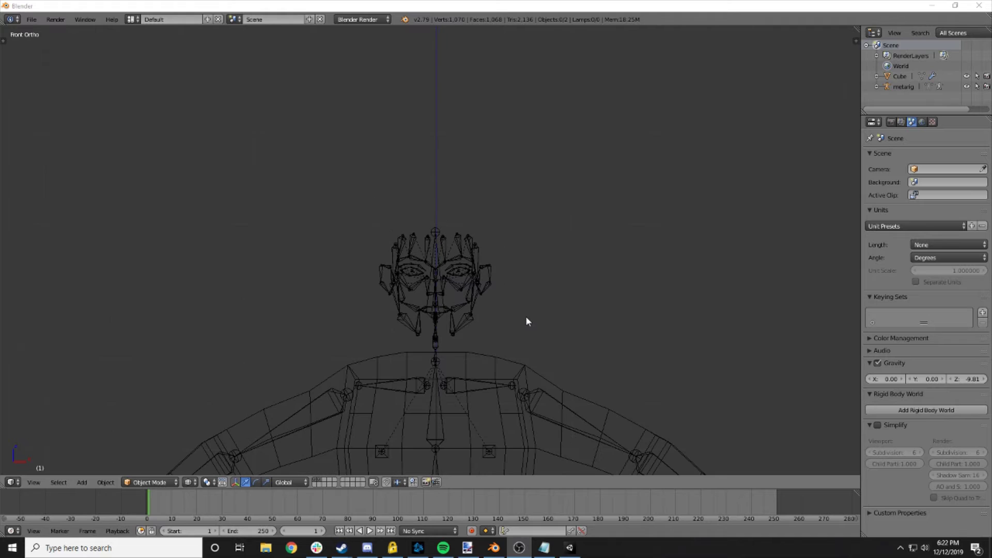
pyautogui.click(114, 483)
pyautogui.moveTo(129, 434)
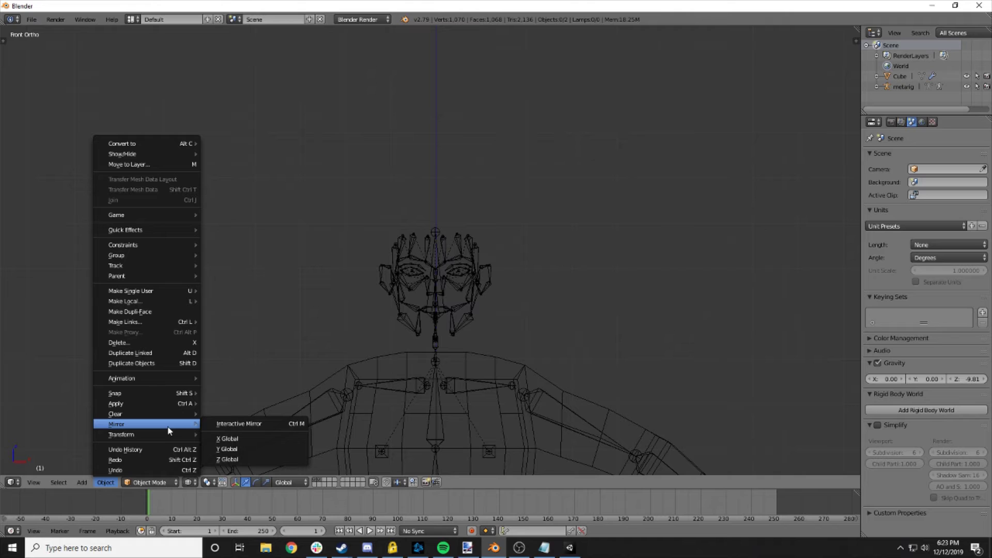
pyautogui.click(83, 483)
pyautogui.moveTo(102, 470)
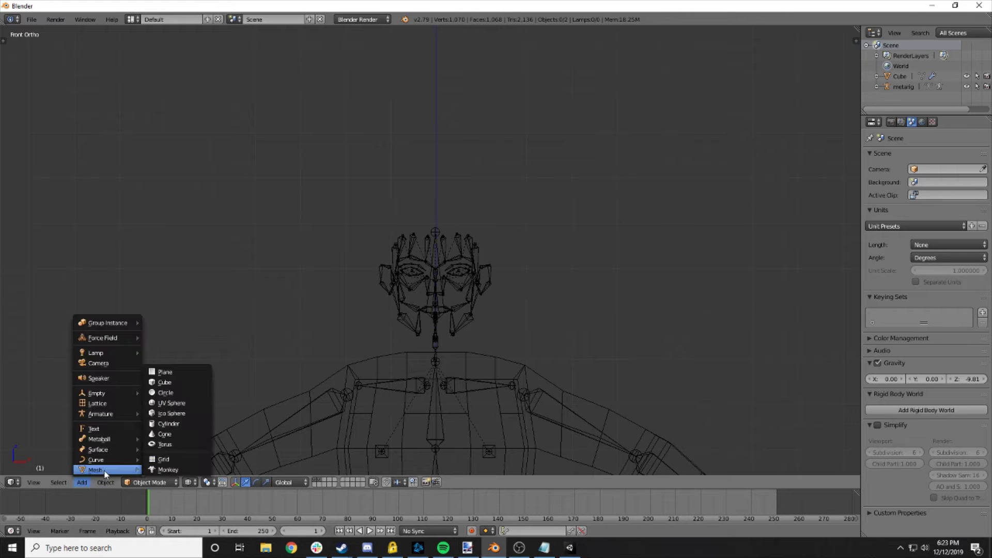
pyautogui.click(178, 384)
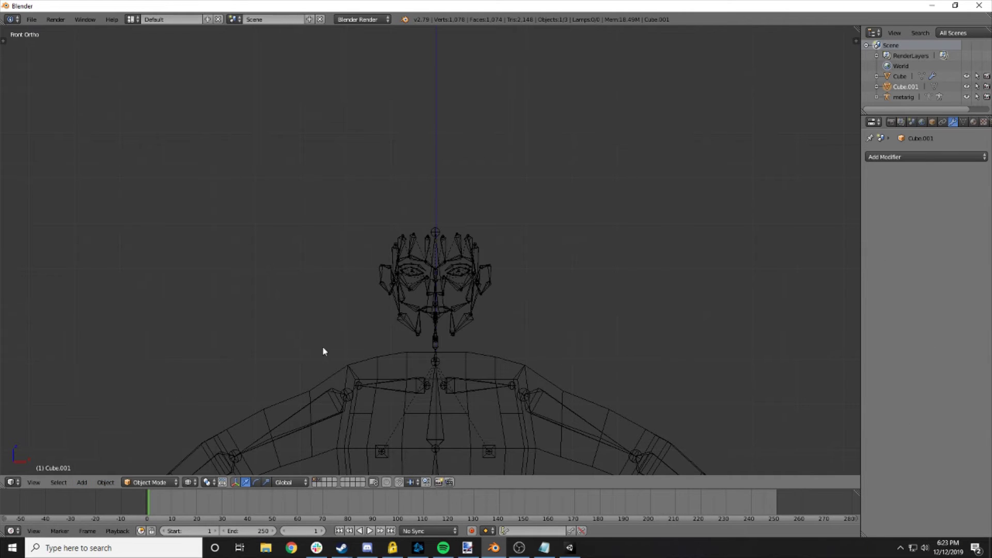
# - Move the new cube onto the face bones, scale it down to about head size and centre it on them
pyautogui.scroll(-8, 469, 329)
pyautogui.press('g')
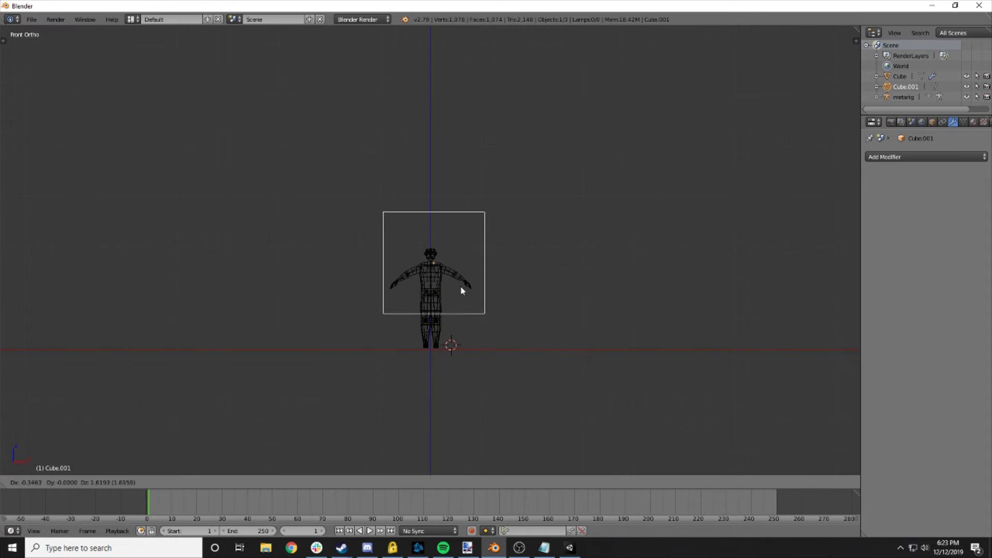
pyautogui.click(458, 280)
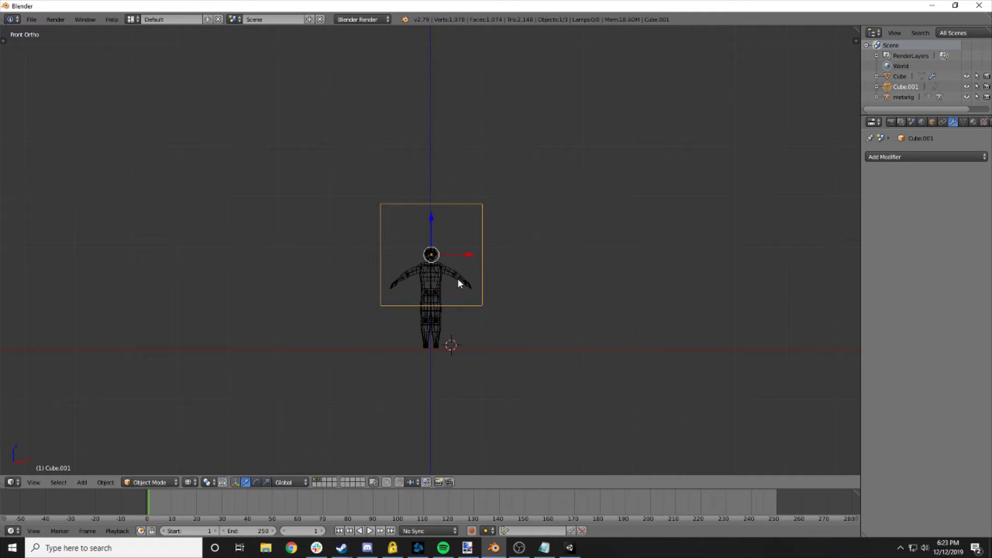
pyautogui.scroll(5, 459, 283)
pyautogui.press('s')
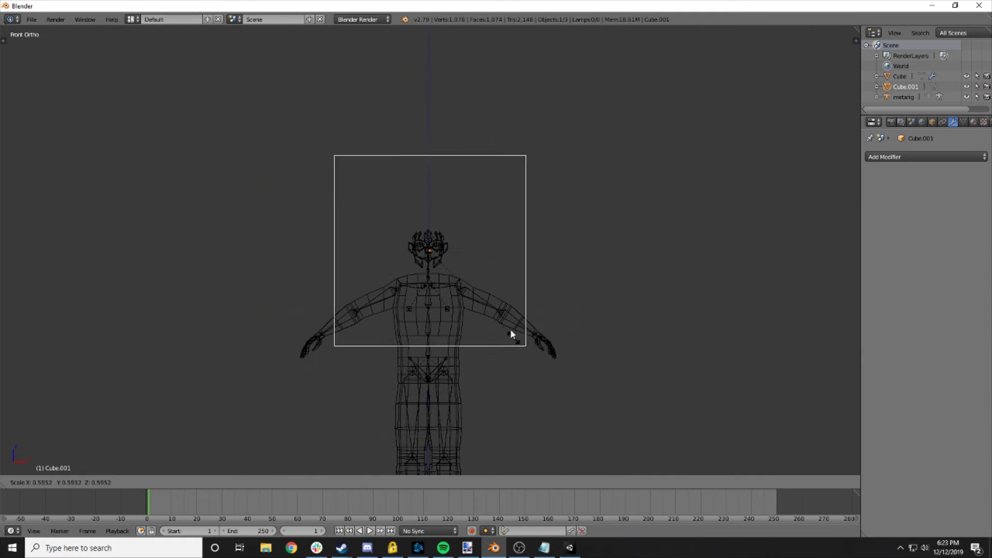
pyautogui.click(451, 243)
pyautogui.press('g')
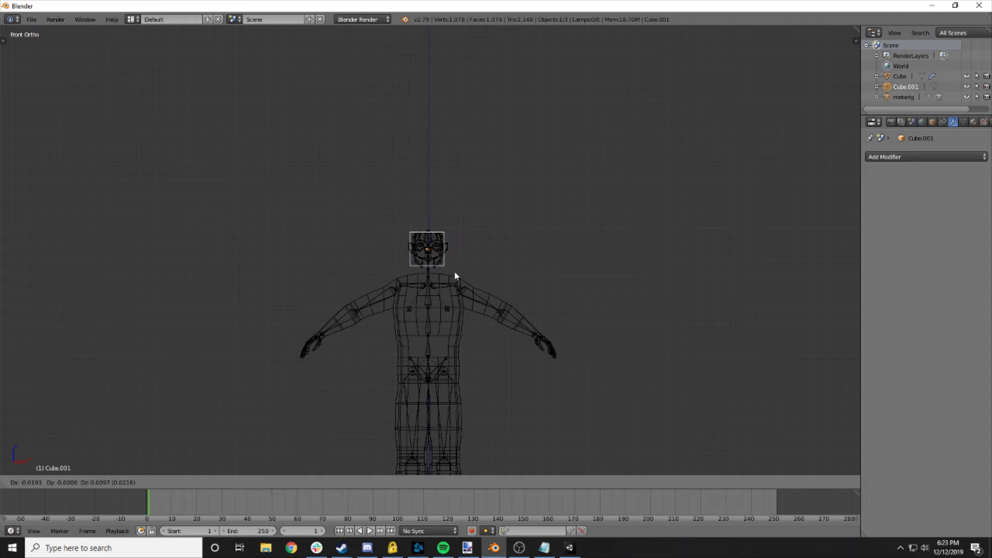
pyautogui.click(456, 275)
# - Fine-tune the cube's overall size and stretch it along Z to match the height of the head bones
pyautogui.press('s')
pyautogui.click(464, 284)
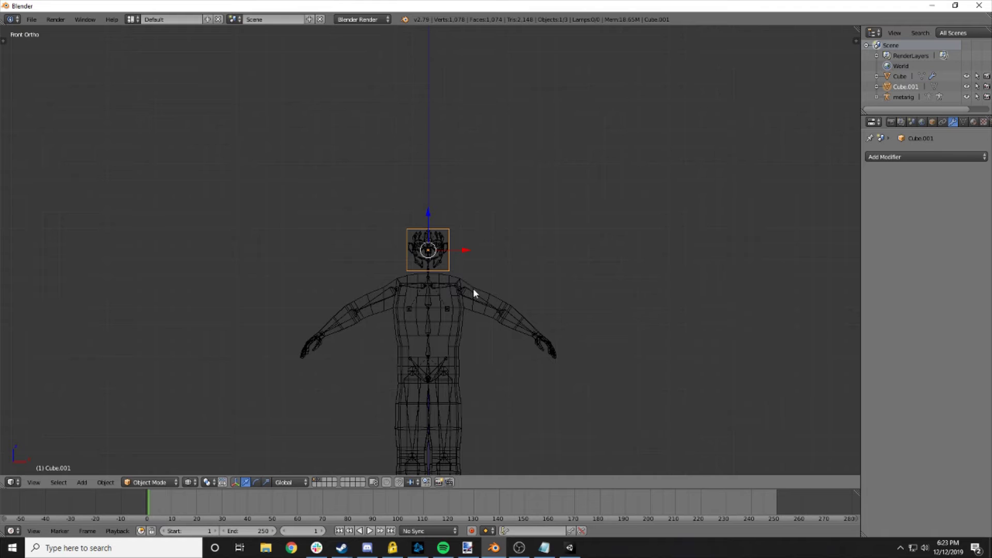
pyautogui.press('s')
pyautogui.click(463, 284)
pyautogui.press('s')
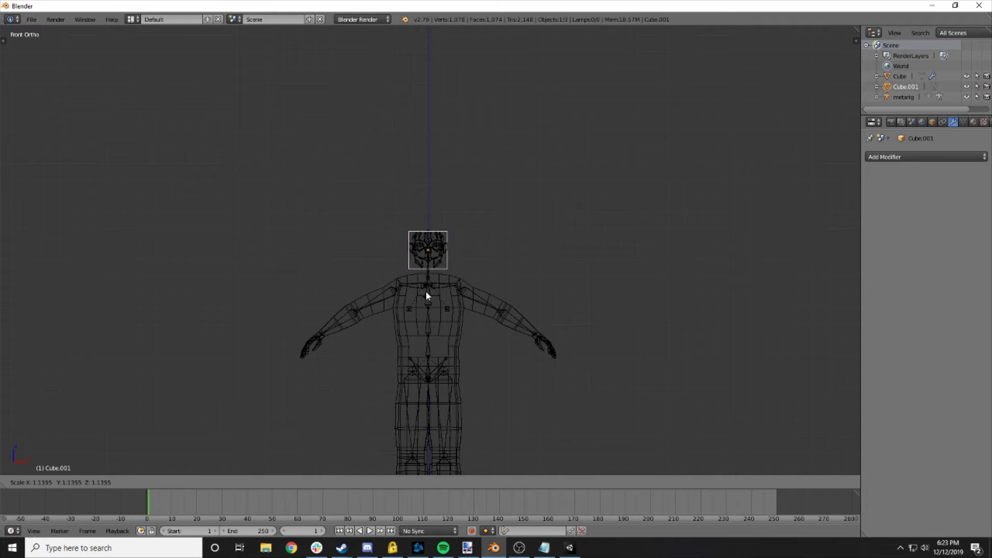
pyautogui.press('z')
pyautogui.click(428, 295)
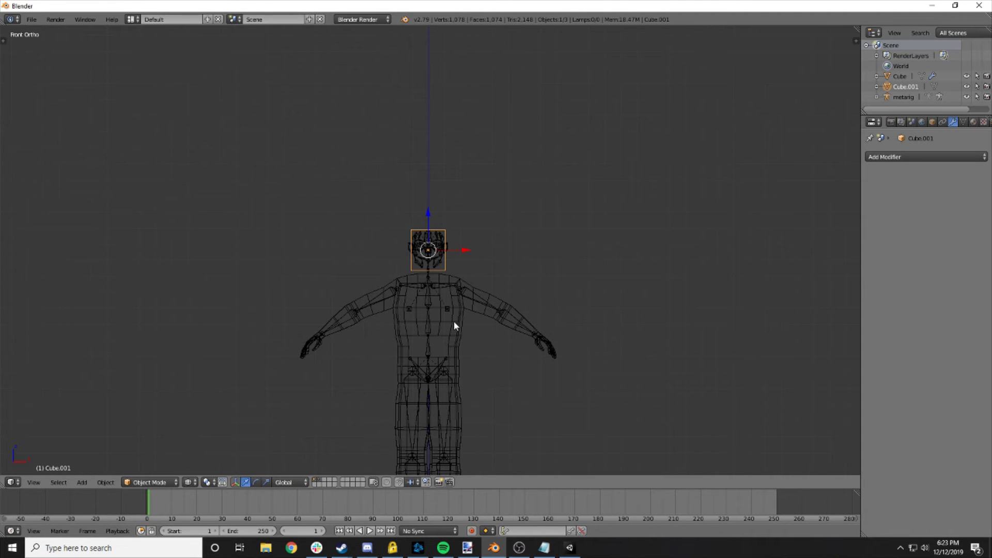
# - Examine the head cube's proportions against the body in solid shading from the front and right side
pyautogui.moveTo(454, 321)
pyautogui.mouseDown(button='middle')
pyautogui.moveTo(368, 334)
pyautogui.moveTo(563, 344)
pyautogui.moveTo(525, 306)
pyautogui.moveTo(417, 335)
pyautogui.mouseUp(button='middle')
pyautogui.press('KP_1')
pyautogui.press('KP_3')
pyautogui.press('z')
pyautogui.scroll(4, 371, 333)
pyautogui.scroll(-5, 440, 343)
pyautogui.press('KP_1')
pyautogui.press('KP_3')
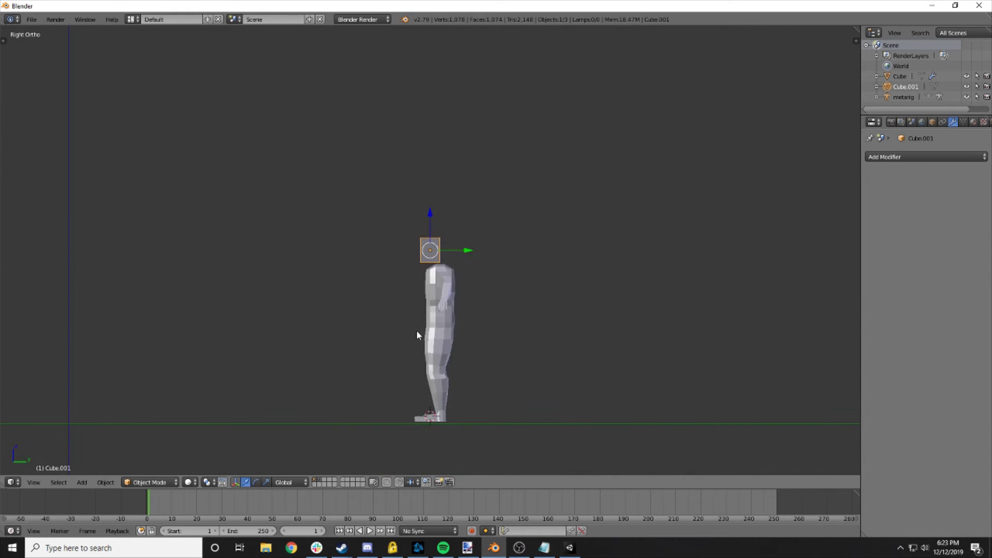
# - Split the head cube with a vertical centre loop cut and delete the vertices of the half on the negative X side
pyautogui.press('KP_1')
pyautogui.press('KP_Decimal')
pyautogui.press('Tab')
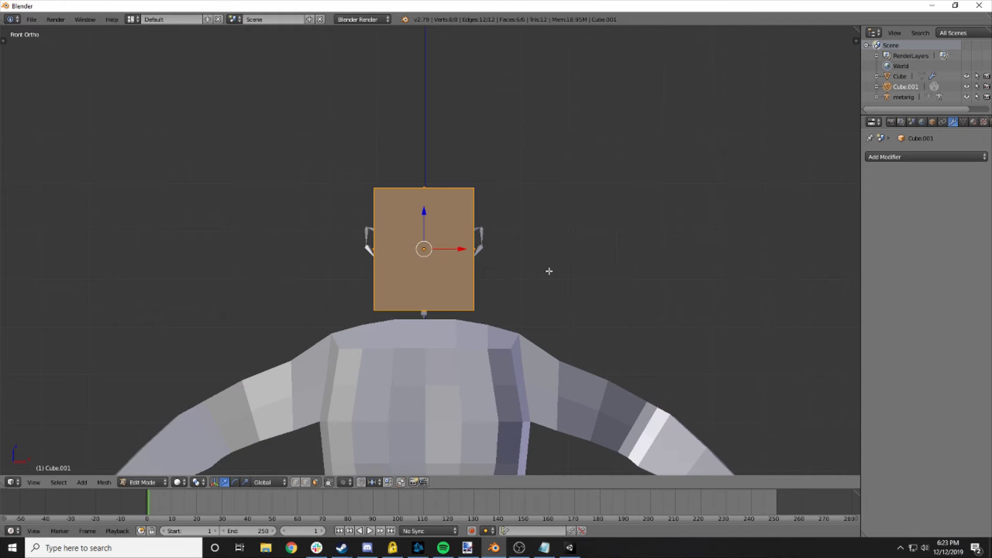
pyautogui.press('z')
pyautogui.scroll(2, 514, 261)
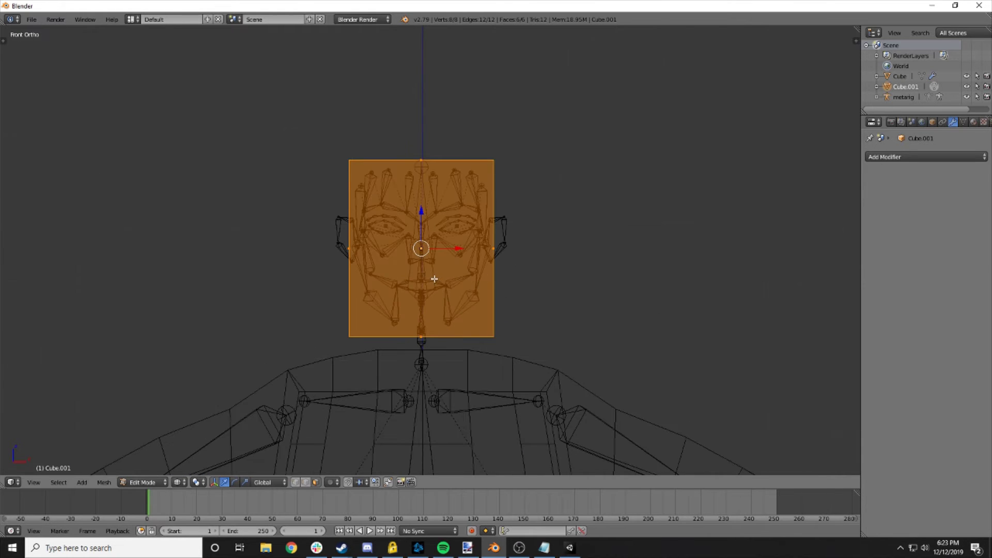
pyautogui.moveTo(300, 125); pyautogui.dragTo(362, 374)
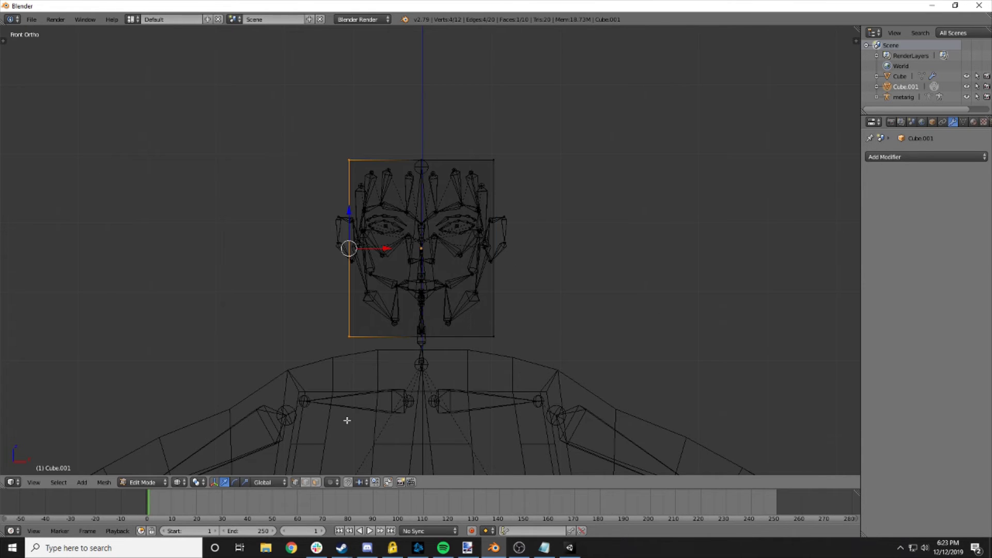
pyautogui.press('x')
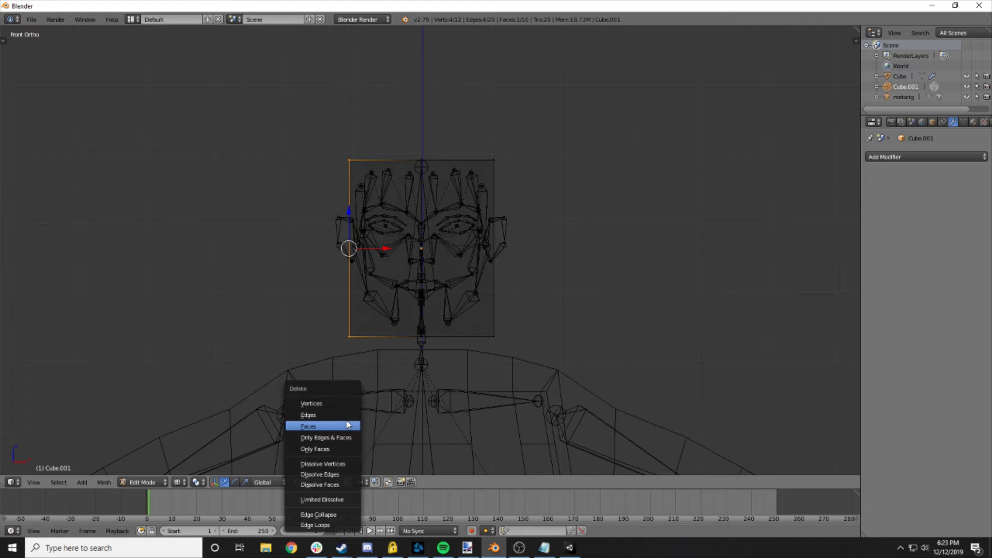
pyautogui.click(346, 407)
# - Add a Mirror modifier on the X axis to the half head cube
pyautogui.press('Tab')
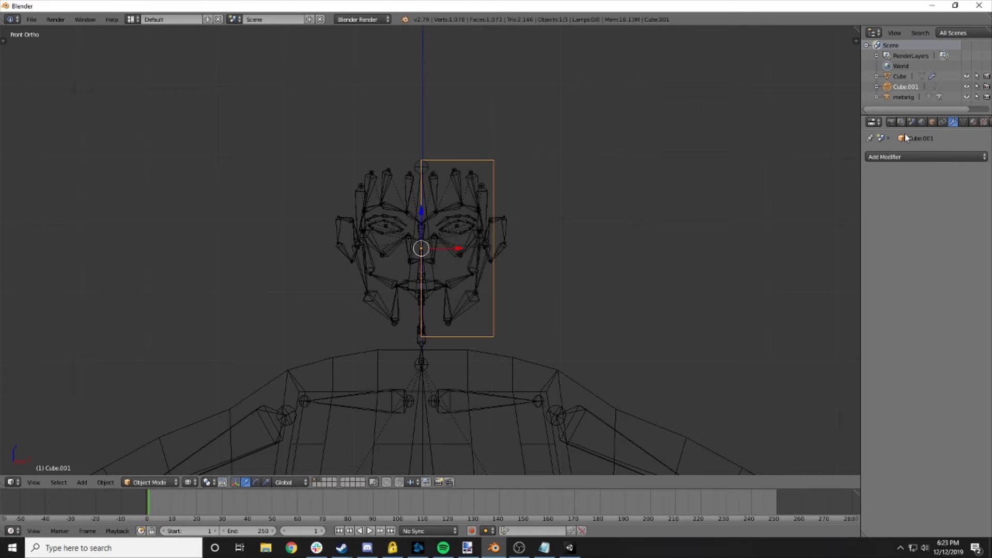
pyautogui.click(909, 157)
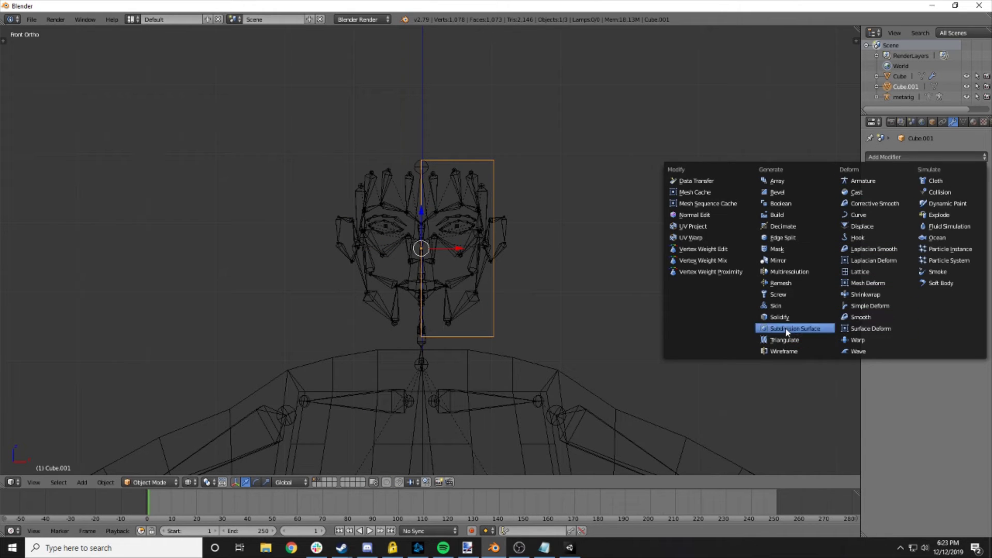
pyautogui.click(788, 261)
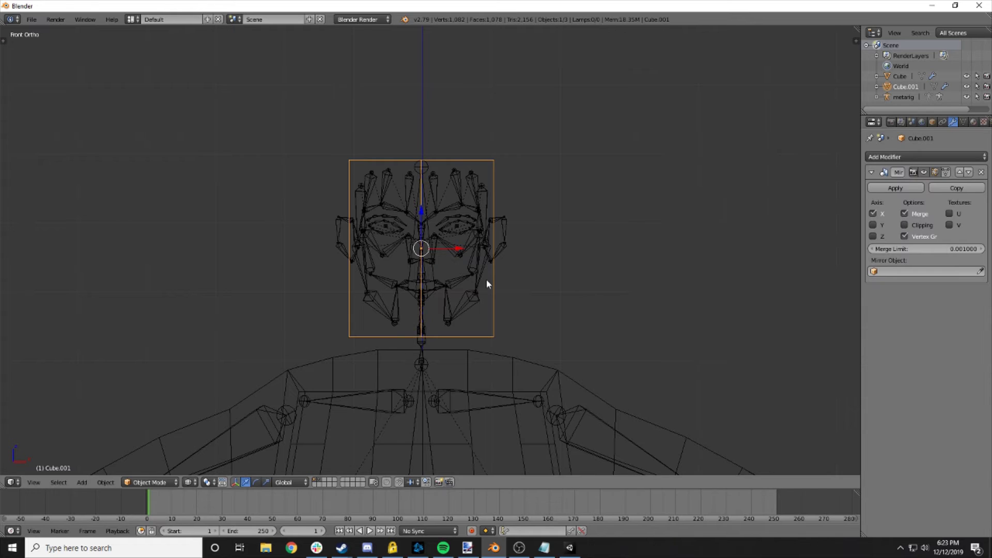
# - Add three horizontal loop cuts to the head block: at the base of the nose, just below the eyes and at the brow
pyautogui.press('Tab')
pyautogui.hotkey('ctrl', 'r')
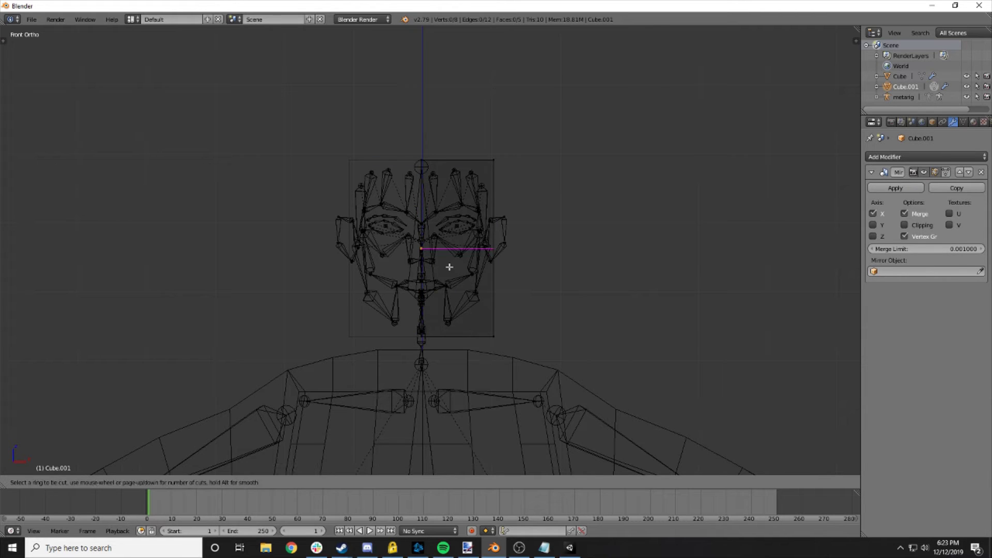
pyautogui.click(443, 263)
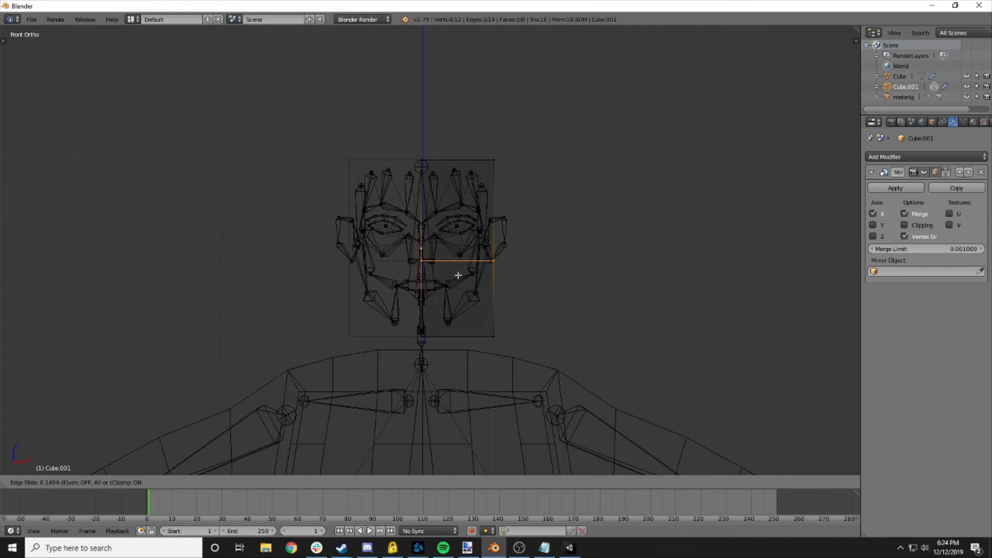
pyautogui.click(458, 274)
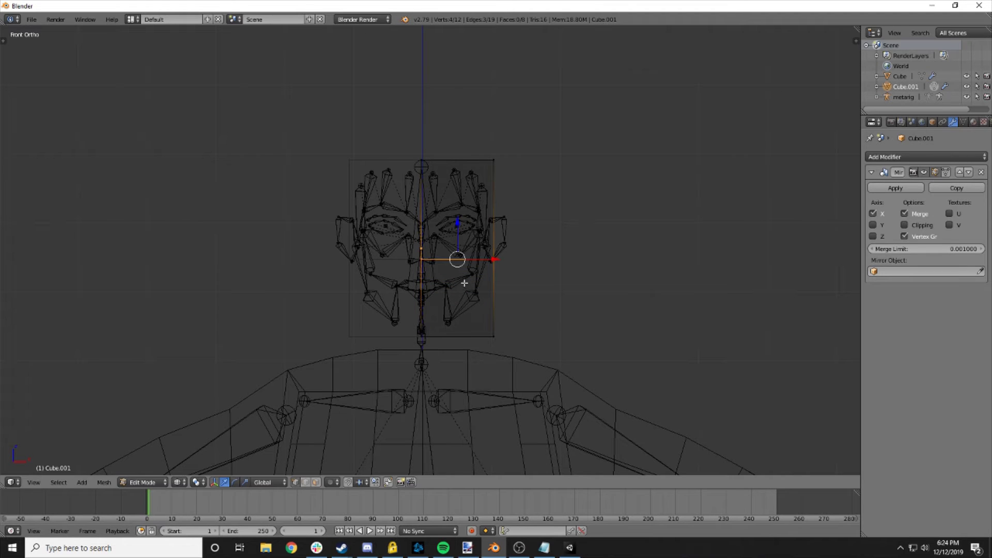
pyautogui.hotkey('ctrl', 'r')
pyautogui.click(428, 231)
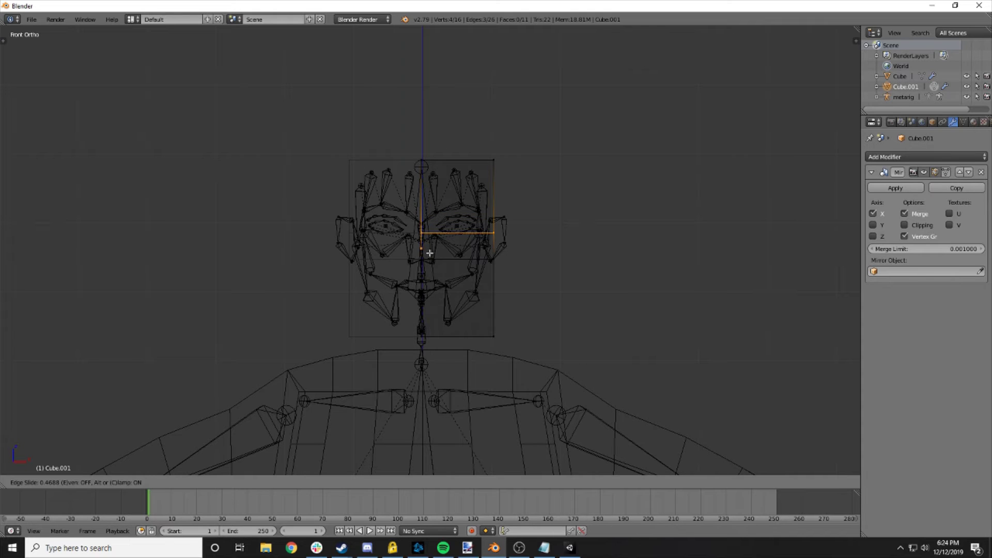
pyautogui.click(429, 253)
pyautogui.hotkey('ctrl', 'r')
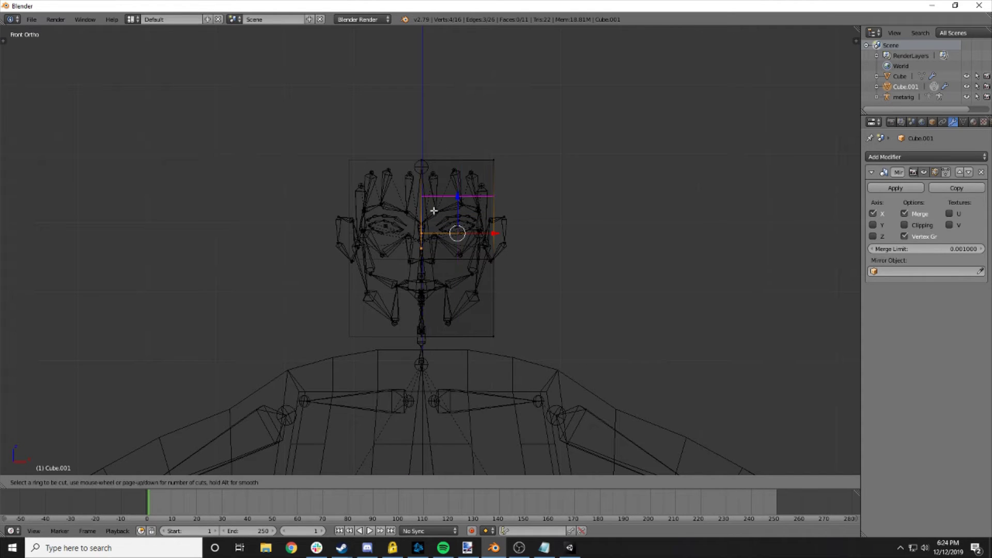
pyautogui.click(434, 210)
pyautogui.click(434, 230)
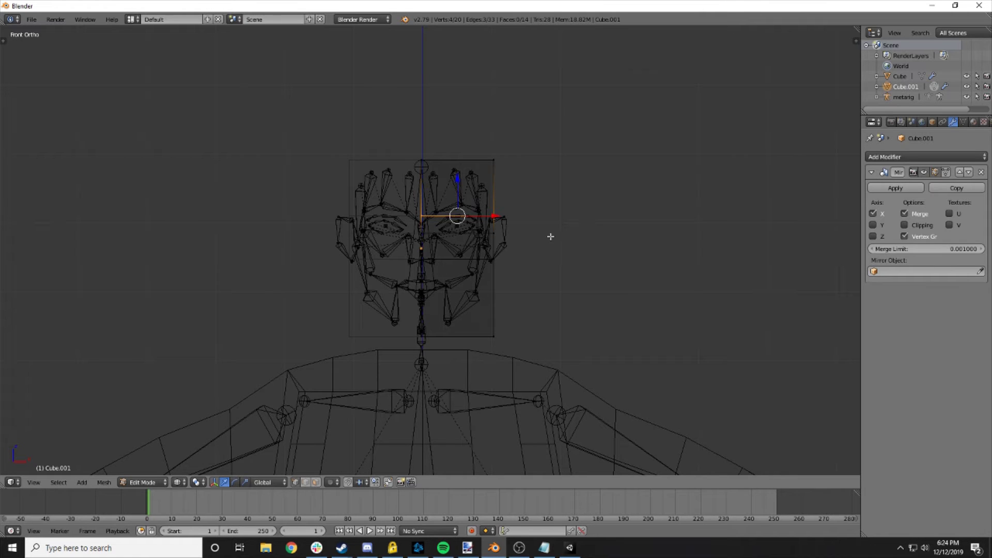
# - Add two more horizontal loop cuts to the head block, one just above the mouth and one below the lips
pyautogui.moveTo(489, 190); pyautogui.dragTo(541, 208, button='middle')
pyautogui.press('KP_1')
pyautogui.hotkey('ctrl', 'r')
pyautogui.click(434, 277)
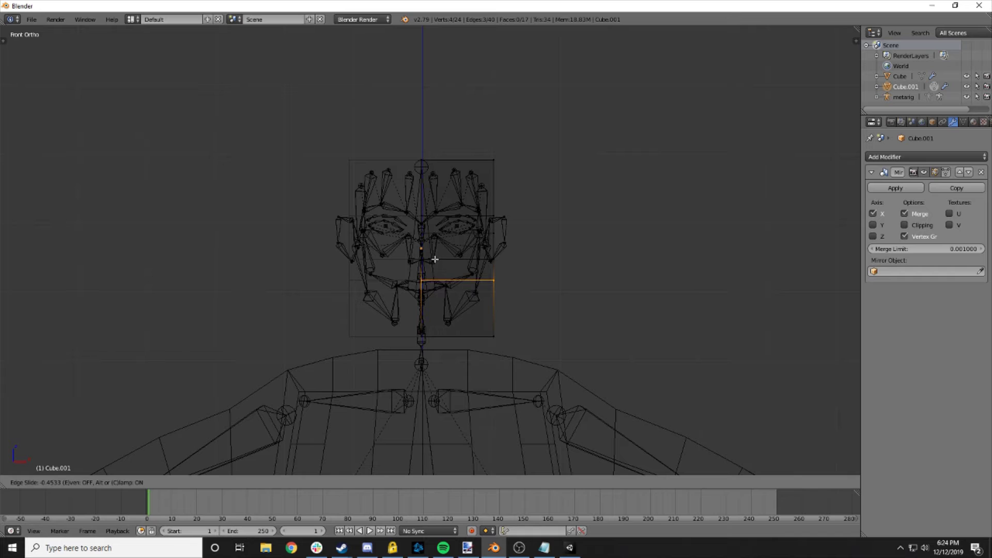
pyautogui.click(434, 259)
pyautogui.hotkey('ctrl', 'r')
pyautogui.click(420, 291)
pyautogui.click(422, 276)
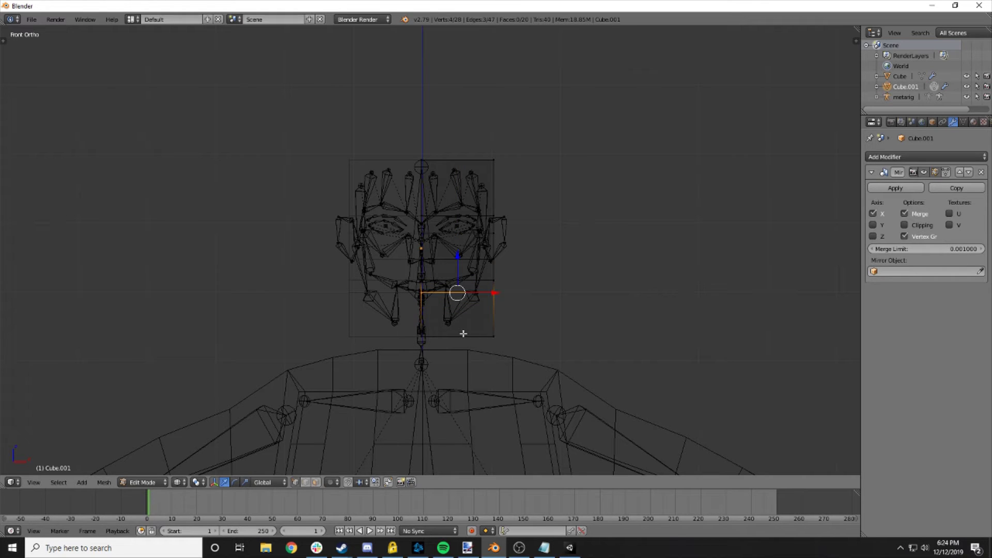
# - Move the head block's bottom outer edge and top outer edge slightly inward along X
pyautogui.rightClick(502, 336)
pyautogui.moveTo(531, 337); pyautogui.dragTo(517, 341)
pyautogui.rightClick(487, 160)
pyautogui.moveTo(526, 161); pyautogui.dragTo(512, 157)
pyautogui.moveTo(532, 164); pyautogui.dragTo(462, 247, button='middle')
pyautogui.press('KP_1')
pyautogui.press('KP_3')
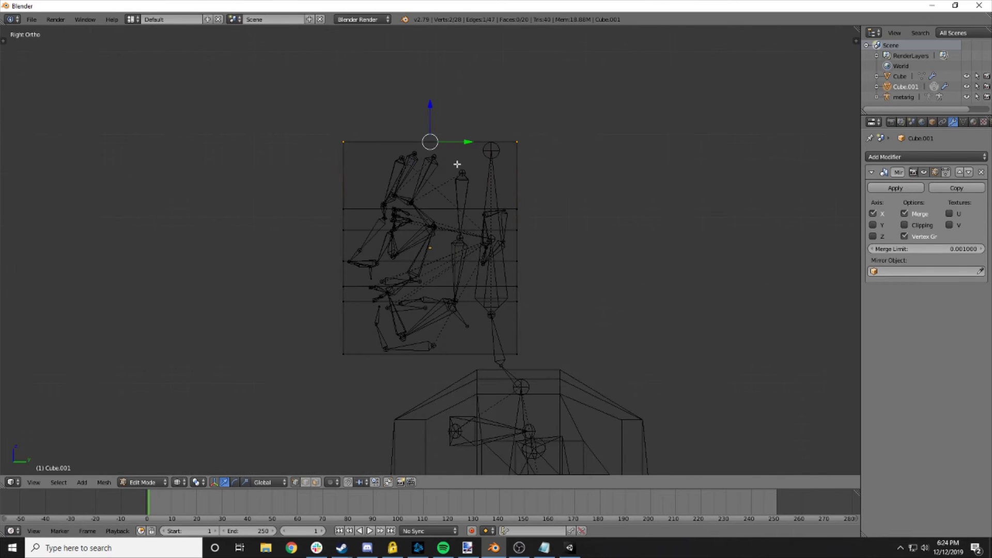
pyautogui.moveTo(457, 164); pyautogui.dragTo(529, 179, button='middle')
pyautogui.press('KP_1')
pyautogui.press('KP_3')
pyautogui.press('g')
pyautogui.press('y')
pyautogui.press('Escape')
# - In right view, box-select the head block's top vertices and scale them to about 0.8 along Y
pyautogui.press('b')
pyautogui.moveTo(560, 161); pyautogui.dragTo(330, 112)
pyautogui.press('s')
pyautogui.press('y')
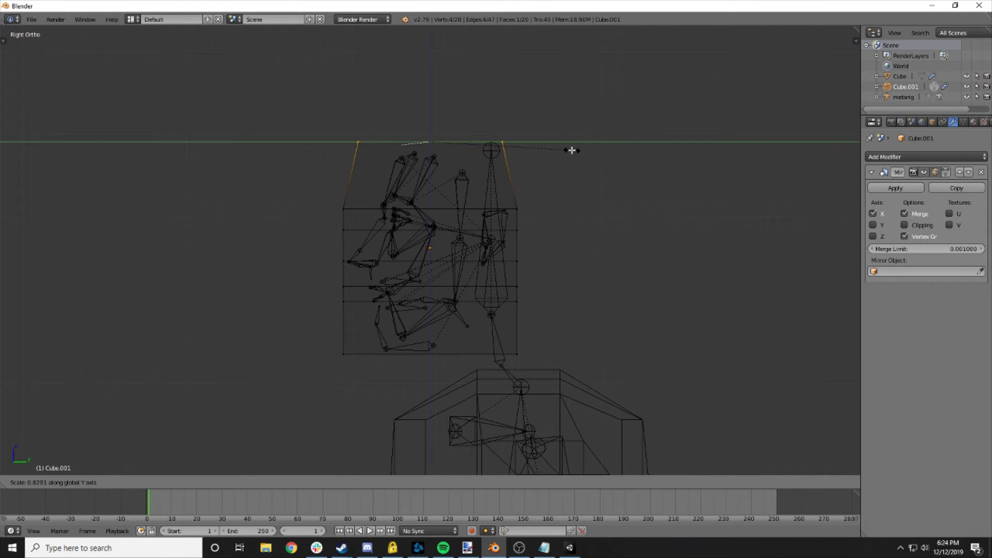
pyautogui.click(566, 150)
# - Box-select the head block's bottom vertices in right view and scale them to about 0.82 along Y
pyautogui.press('b')
pyautogui.moveTo(541, 375); pyautogui.dragTo(306, 352)
pyautogui.press('s')
pyautogui.press('y')
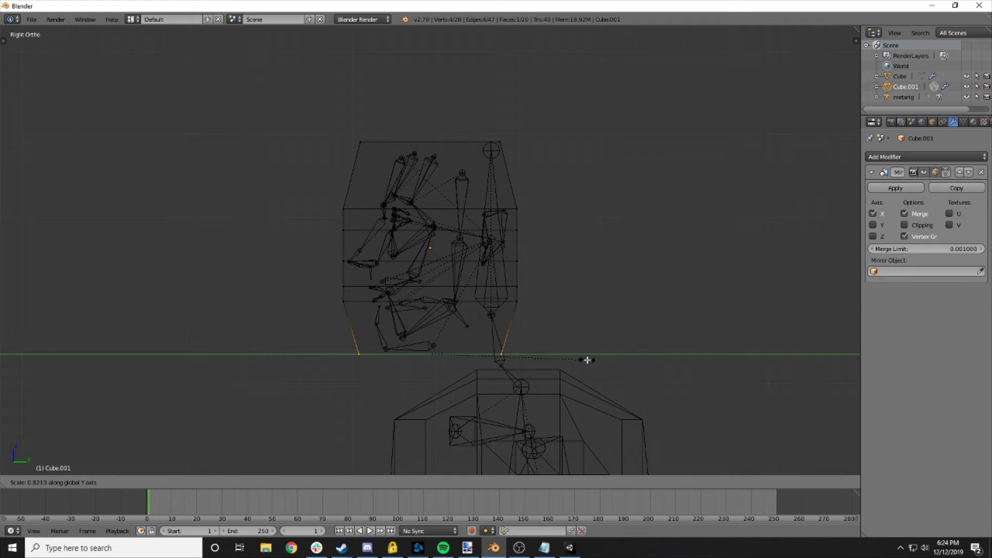
pyautogui.click(587, 360)
pyautogui.press('a')
pyautogui.moveTo(567, 336)
pyautogui.mouseDown(button='middle')
pyautogui.moveTo(611, 299)
pyautogui.moveTo(698, 283)
pyautogui.moveTo(571, 316)
pyautogui.moveTo(618, 305)
pyautogui.moveTo(567, 279)
pyautogui.moveTo(700, 295)
pyautogui.moveTo(645, 277)
pyautogui.mouseUp(button='middle')
pyautogui.press('z')
pyautogui.press('KP_1')
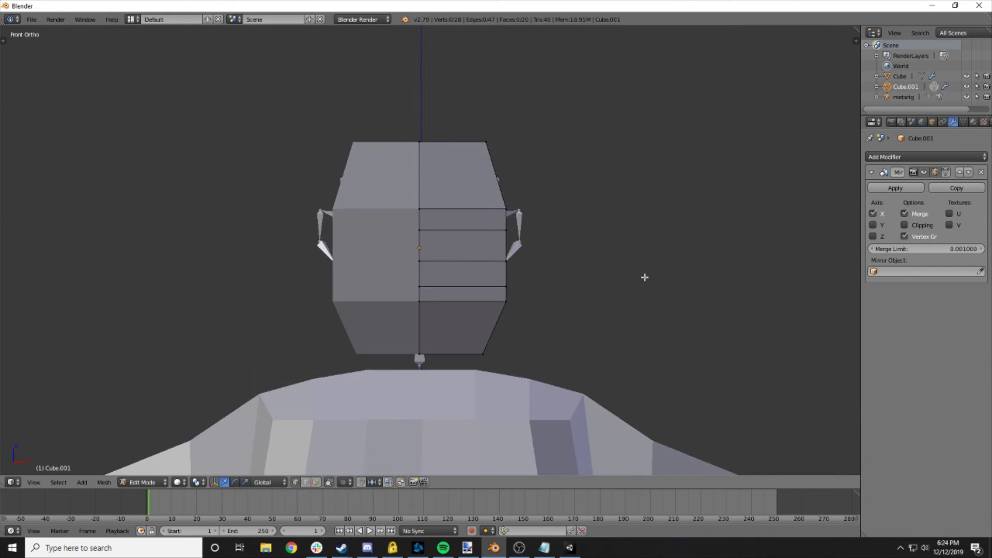
pyautogui.press('Tab')
pyautogui.press('Tab')
pyautogui.press('z')
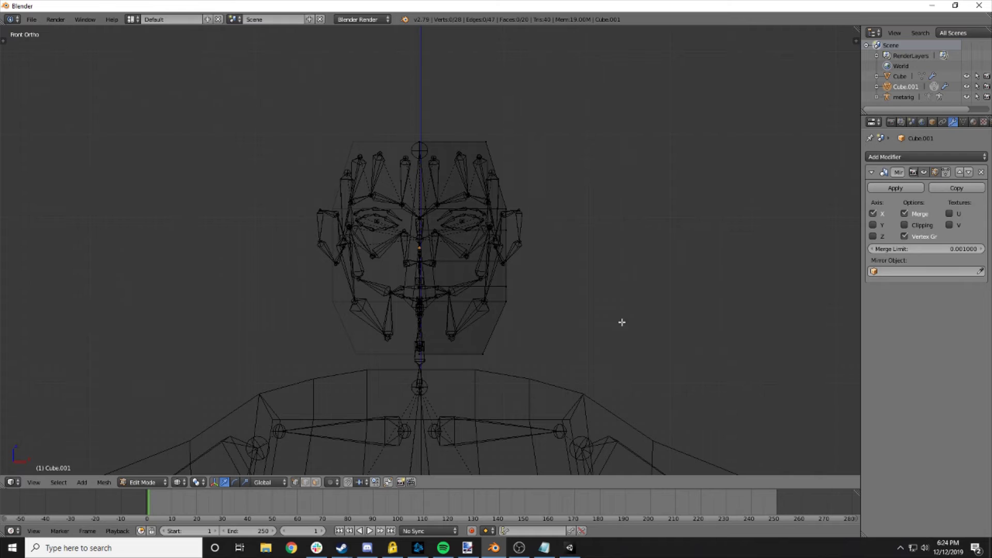
# - Add two evenly spaced vertical loop cuts through the modelled half of the head in front view
pyautogui.moveTo(581, 319); pyautogui.dragTo(566, 303, button='middle')
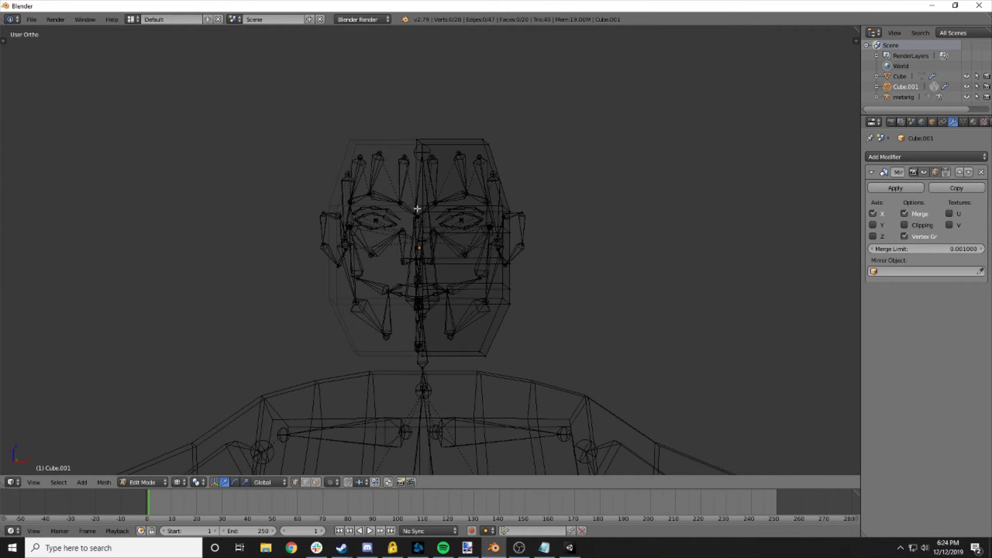
pyautogui.hotkey('ctrl', 'r')
pyautogui.press('Escape')
pyautogui.press('KP_1')
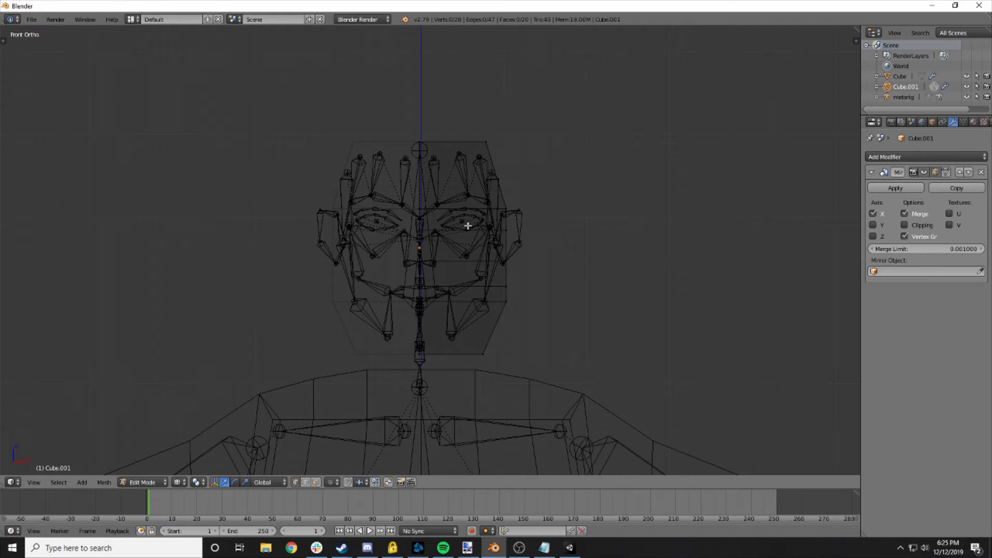
pyautogui.hotkey('ctrl', 'r')
pyautogui.scroll(1, 466, 197)
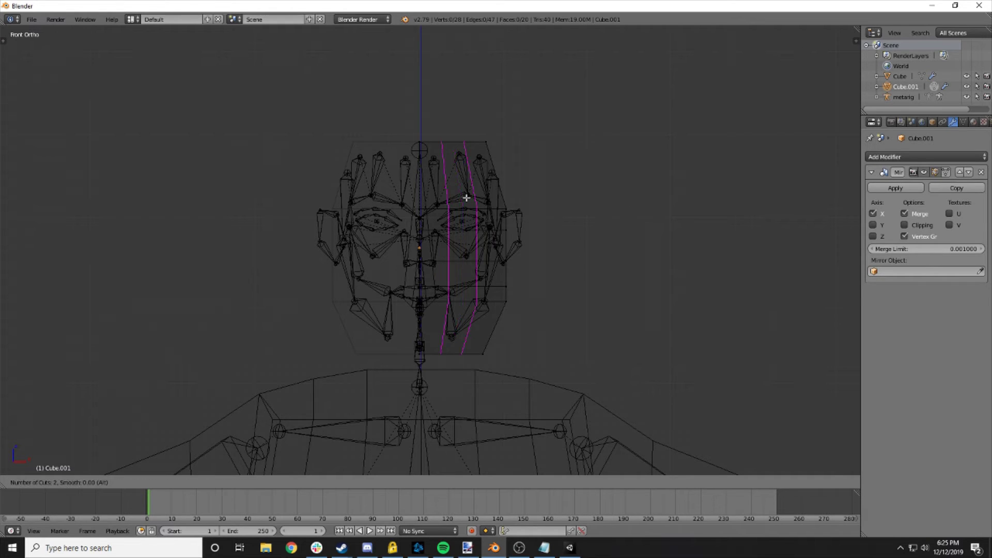
pyautogui.click(466, 197)
pyautogui.rightClick(466, 197)
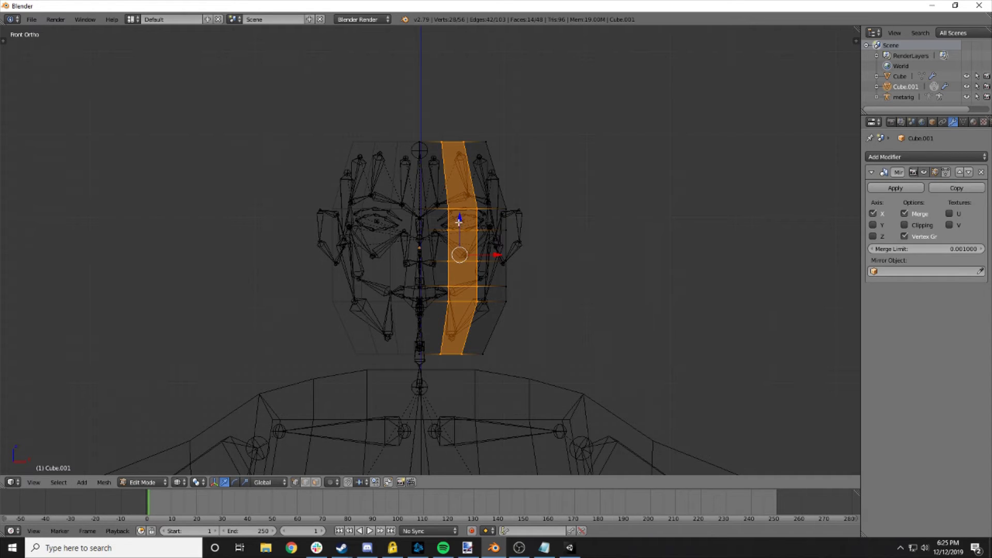
pyautogui.press('a')
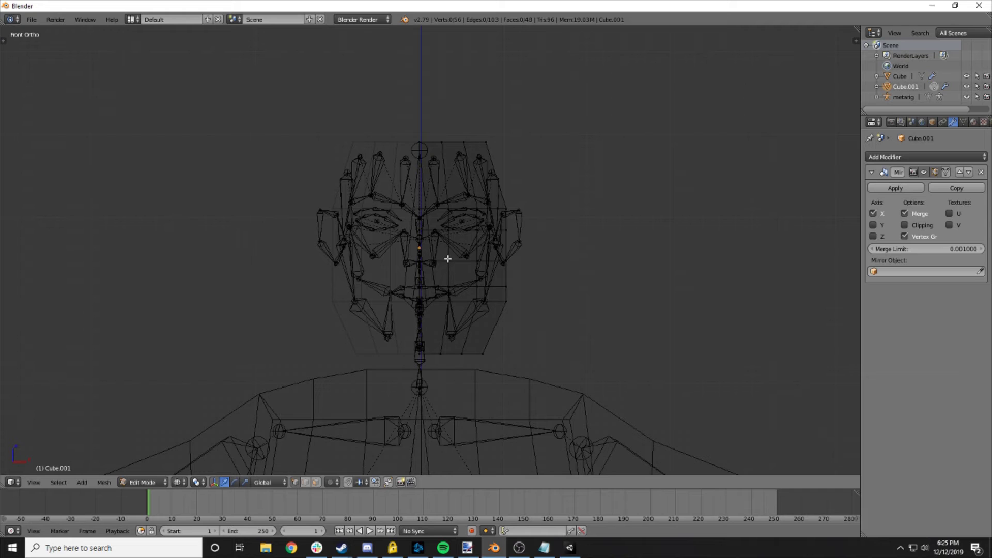
# - Edge-slide the inner vertical loop slightly toward the head's centre line to match the side of the nose
pyautogui.keyDown('alt'); pyautogui.rightClick(445, 241); pyautogui.keyUp('alt')
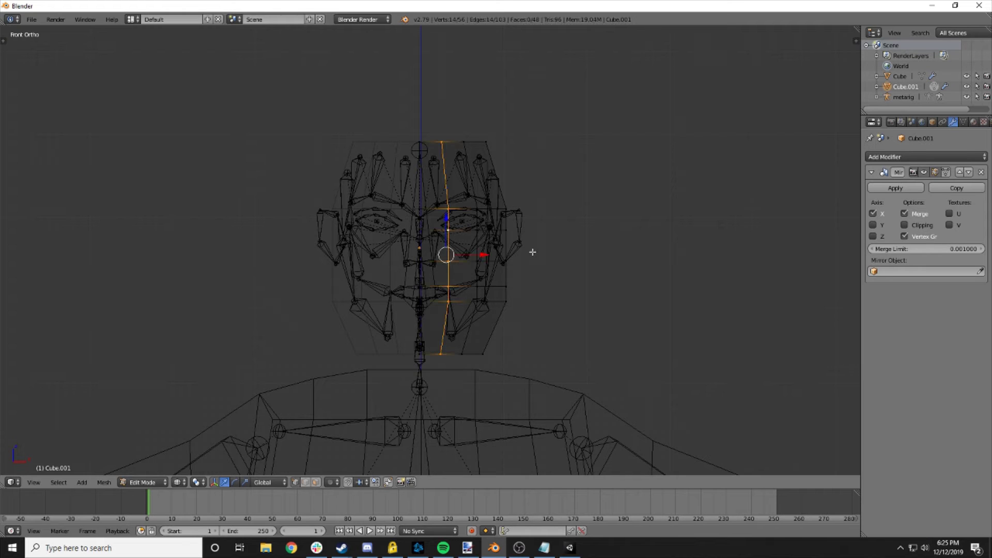
pyautogui.hotkey('ctrl', 'e')
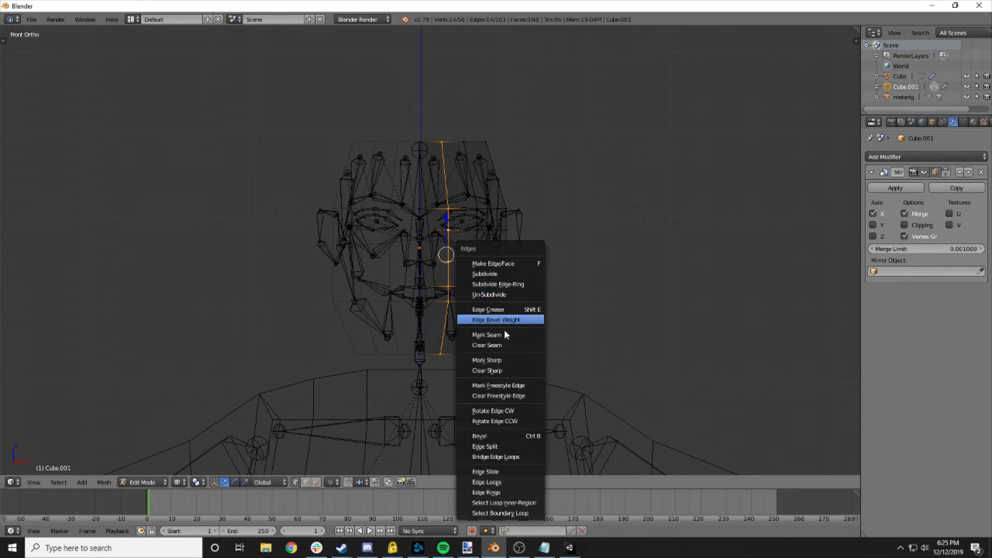
pyautogui.click(497, 472)
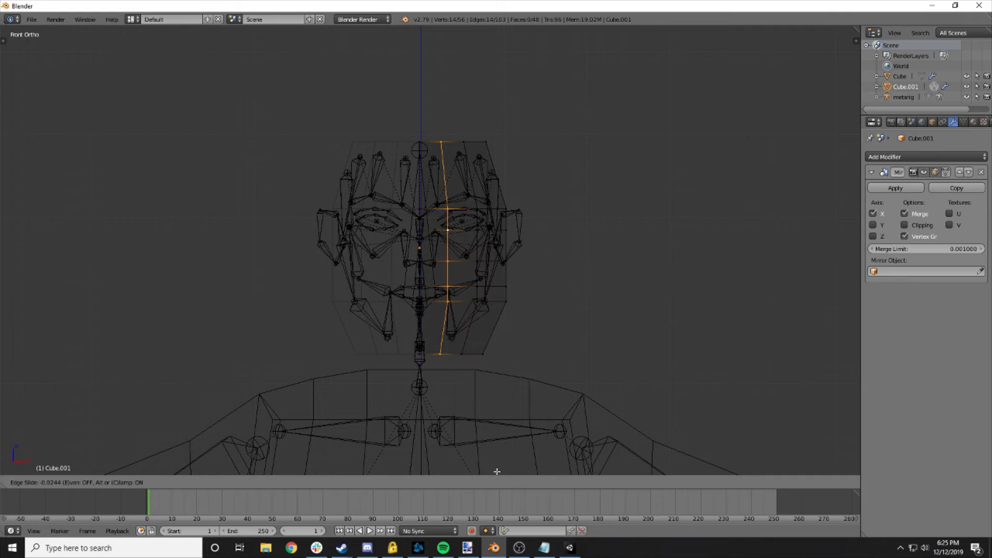
pyautogui.click(492, 472)
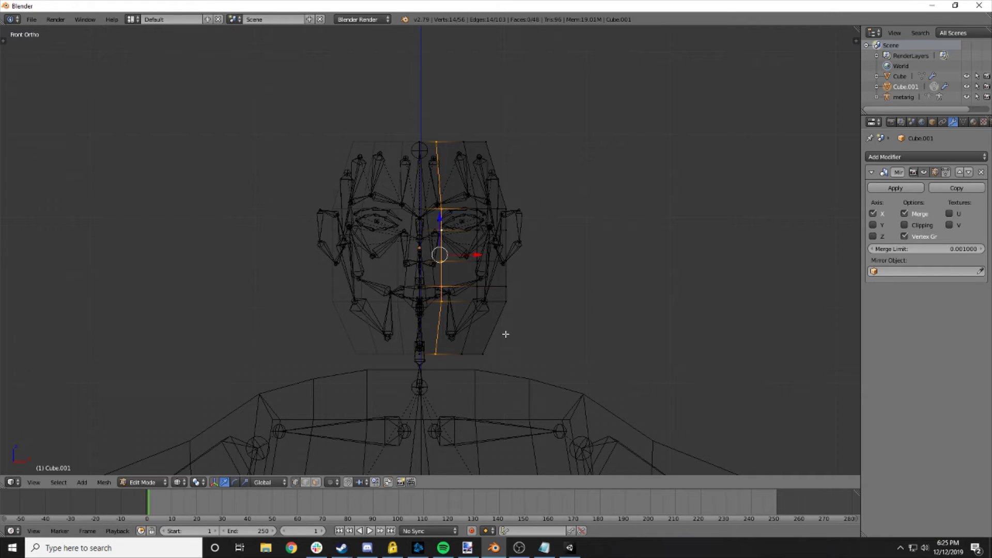
pyautogui.press('a')
# - Edge-slide the outer vertical loop outward by about 0.25, to just past the outer corner of the eye
pyautogui.keyDown('alt'); pyautogui.rightClick(477, 243); pyautogui.keyUp('alt')
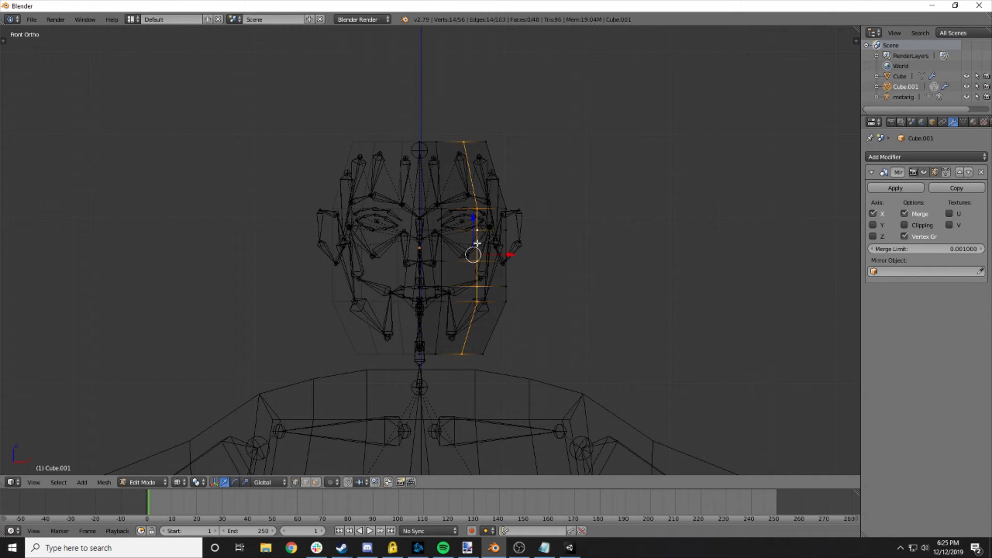
pyautogui.hotkey('ctrl', 'e')
pyautogui.click(507, 289)
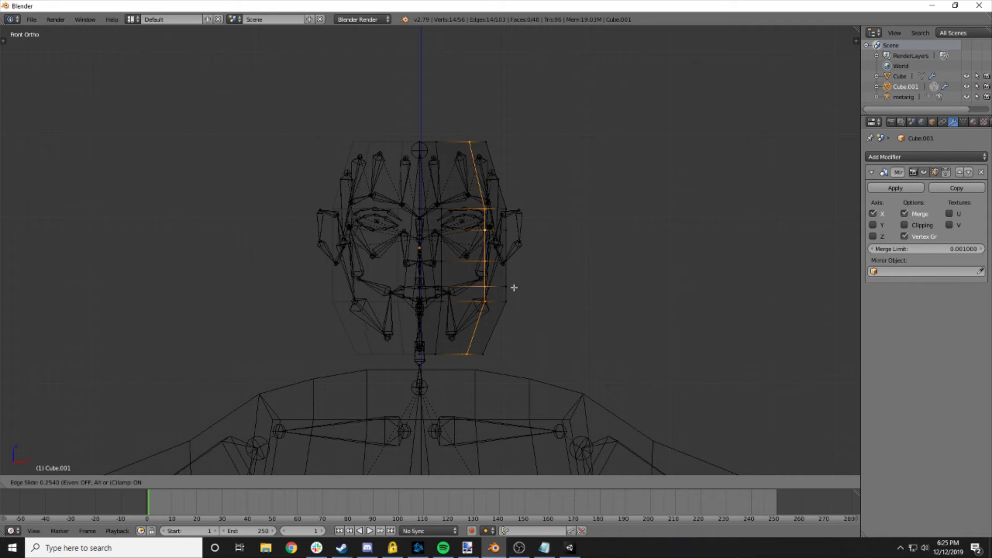
pyautogui.click(514, 288)
# - Switch to solid shading and face selection, and select the nose face beside the head's centre line
pyautogui.moveTo(442, 268)
pyautogui.mouseDown(button='middle')
pyautogui.moveTo(427, 279)
pyautogui.moveTo(389, 266)
pyautogui.mouseUp(button='middle')
pyautogui.press('z')
pyautogui.click(316, 482)
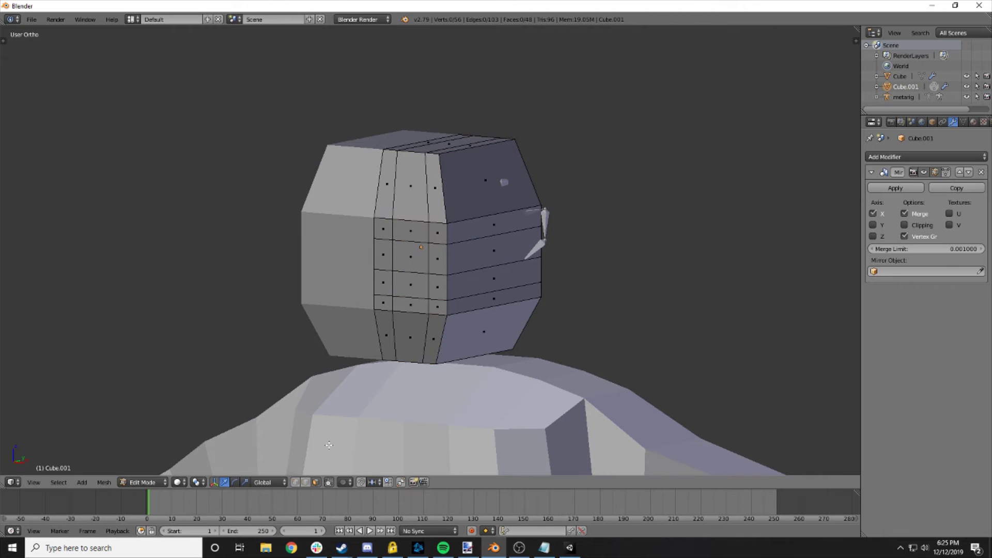
pyautogui.rightClick(384, 252)
pyautogui.press('KP_1')
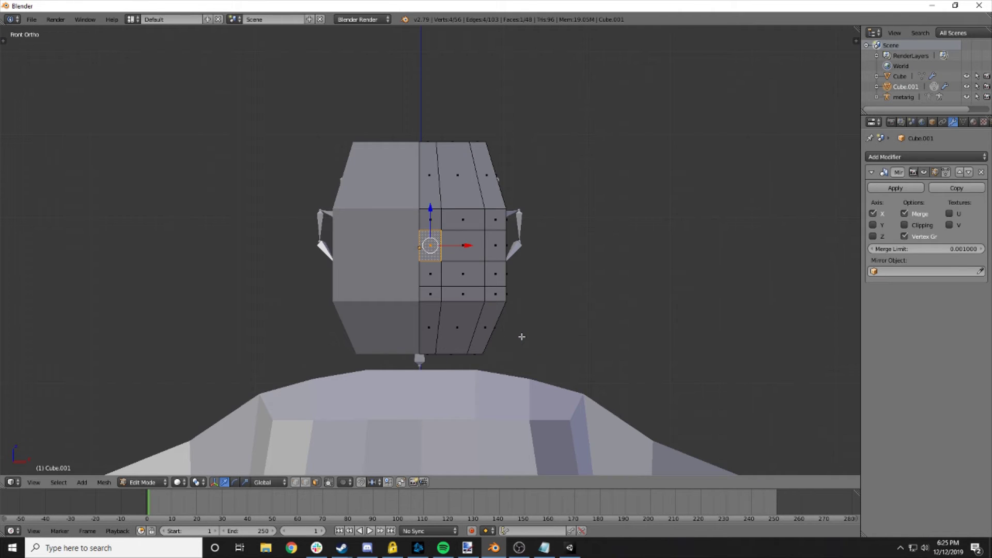
pyautogui.moveTo(521, 336); pyautogui.dragTo(487, 351, button='middle')
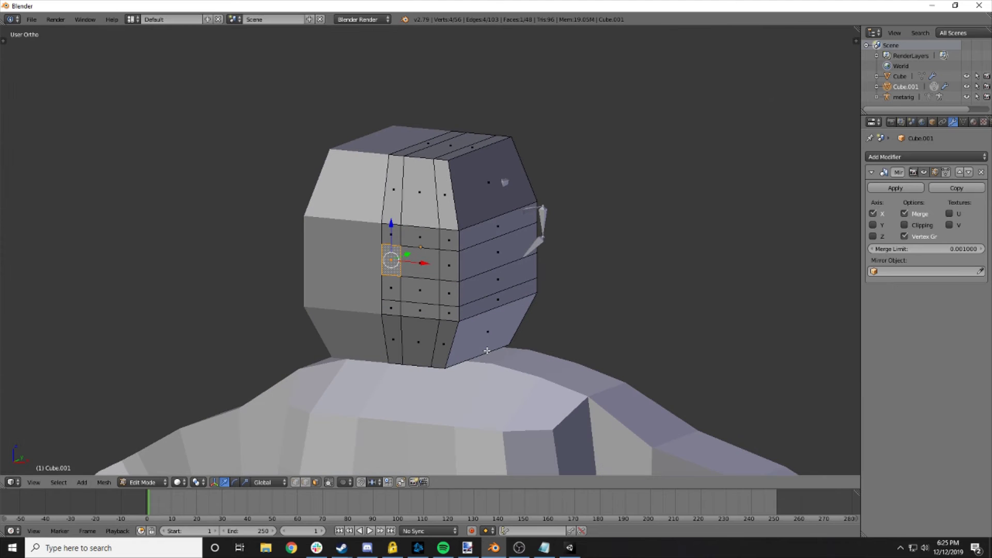
# - Try to extrude the nose face and pull it forward along Y
pyautogui.press('e')
pyautogui.rightClick(487, 351)
pyautogui.press('g')
pyautogui.press('y')
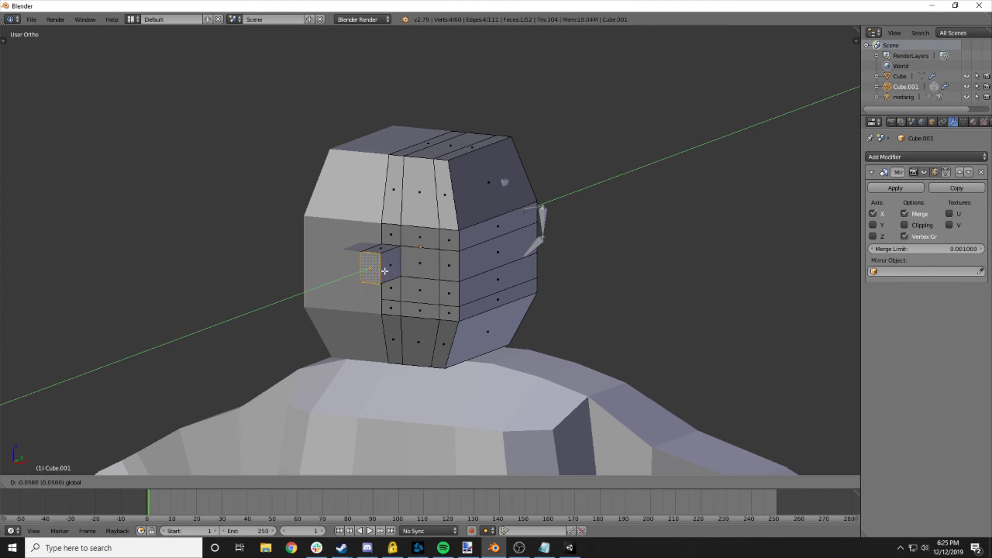
pyautogui.click(479, 340)
pyautogui.press('z')
pyautogui.press('z')
pyautogui.moveTo(479, 340)
pyautogui.mouseDown(button='middle')
pyautogui.moveTo(590, 247)
pyautogui.moveTo(604, 299)
pyautogui.mouseUp(button='middle')
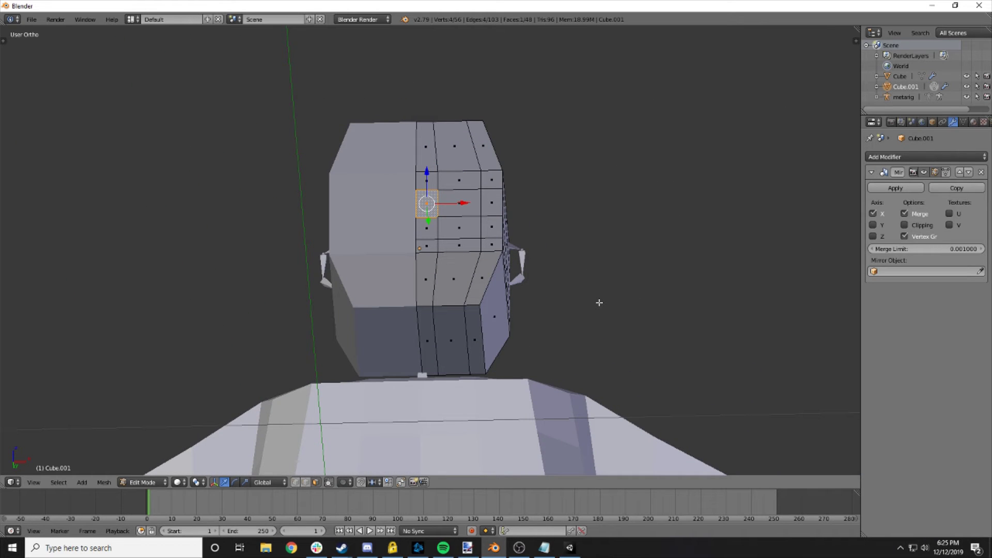
pyautogui.press('KP_1')
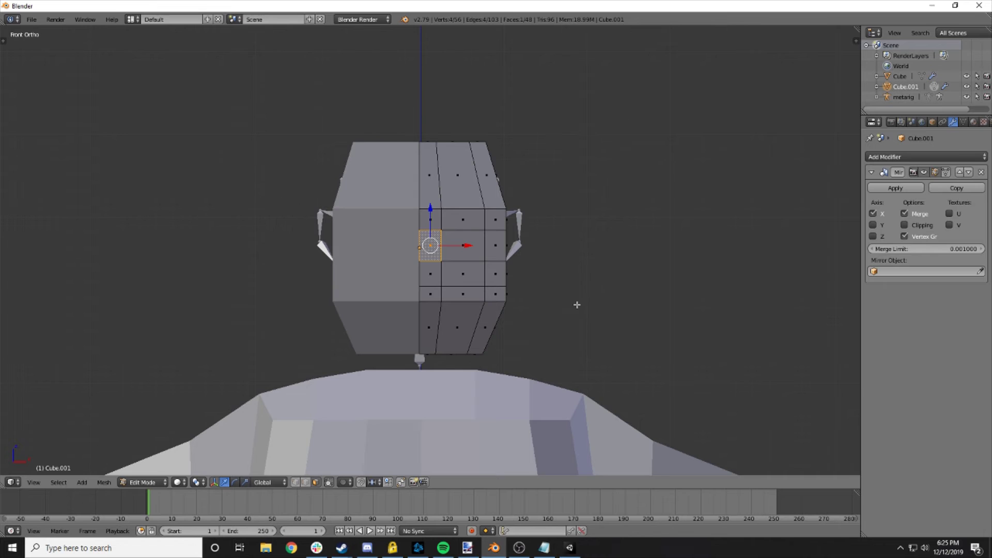
# - Move the nose face slightly forward along Y and rotate it a few degrees in right view so its lower edge juts out
pyautogui.moveTo(576, 305); pyautogui.dragTo(481, 323, button='middle')
pyautogui.press('r')
pyautogui.click(460, 332)
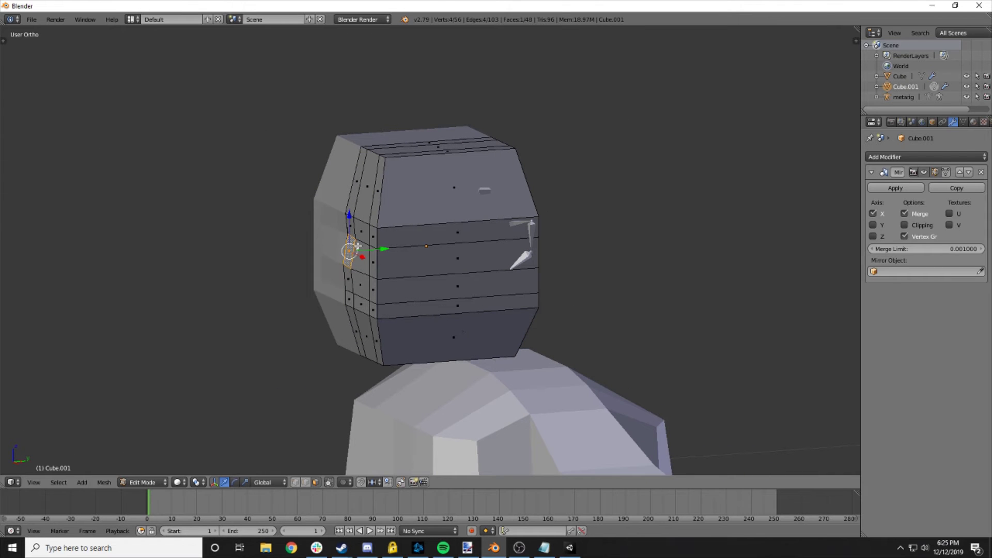
pyautogui.moveTo(384, 249); pyautogui.dragTo(381, 250)
pyautogui.moveTo(381, 249); pyautogui.dragTo(496, 257, button='middle')
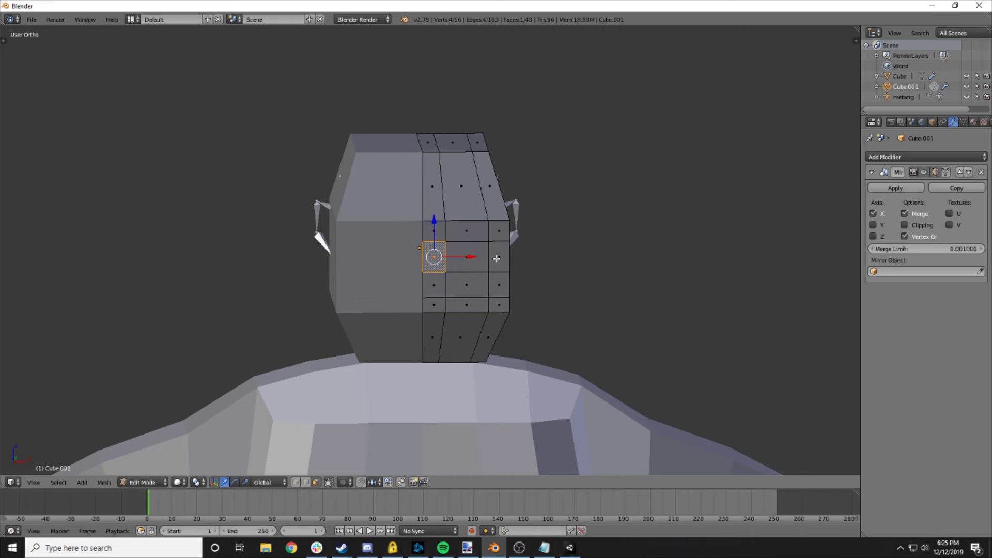
pyautogui.press('KP_3')
pyautogui.press('r')
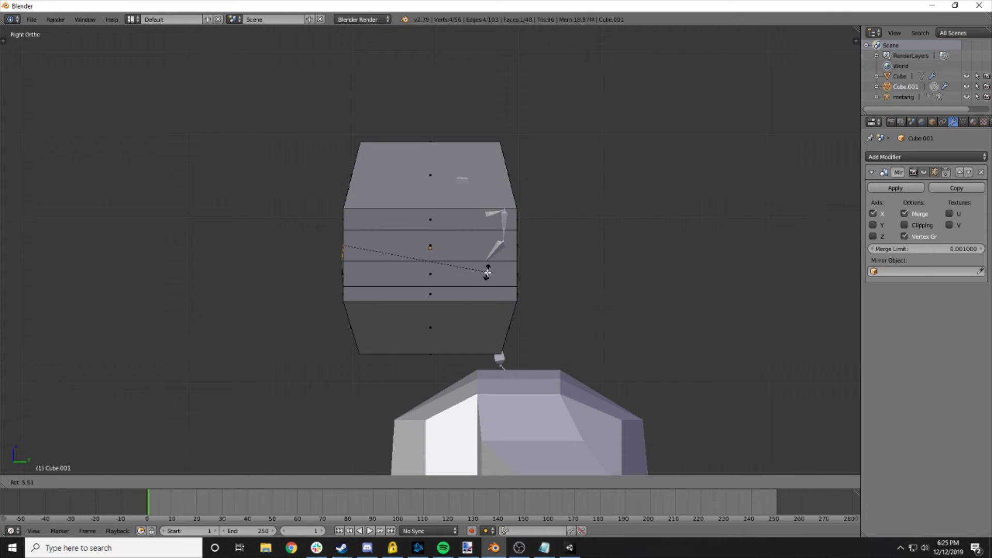
pyautogui.click(484, 279)
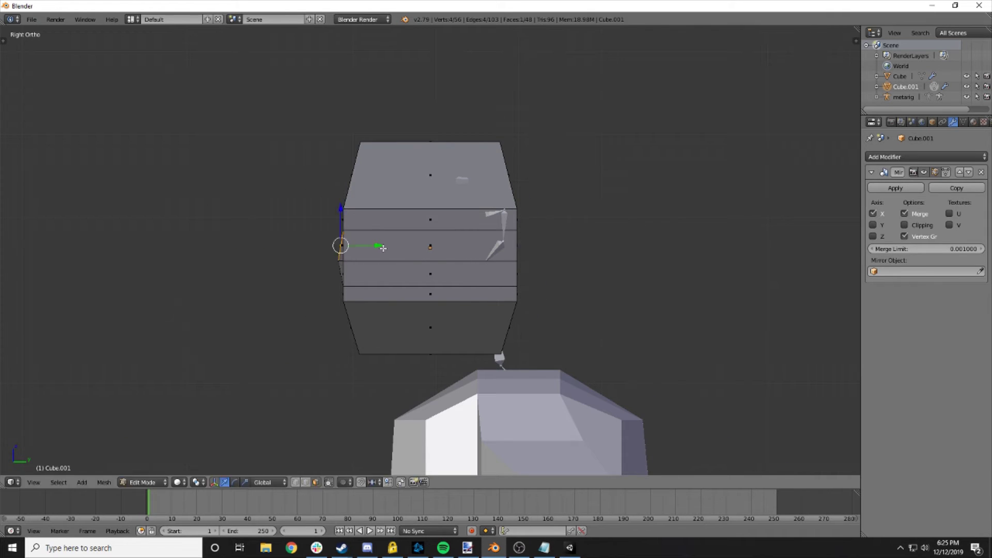
pyautogui.moveTo(386, 247); pyautogui.dragTo(593, 284, button='middle')
pyautogui.press('z')
pyautogui.press('z')
# - Select the face over the eye bones and extrude it very slightly inward in right view to form an eye recess
pyautogui.press('Tab')
pyautogui.press('z')
pyautogui.moveTo(533, 244); pyautogui.dragTo(538, 268, button='middle')
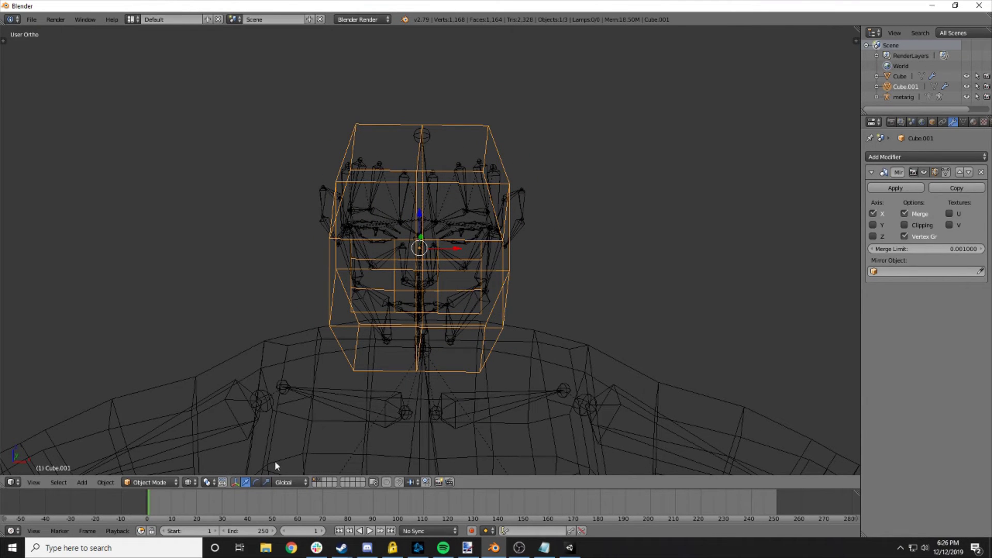
pyautogui.press('Tab')
pyautogui.moveTo(487, 269); pyautogui.dragTo(428, 241, button='middle')
pyautogui.rightClick(414, 233)
pyautogui.moveTo(473, 268); pyautogui.dragTo(434, 277, button='middle')
pyautogui.press('KP_1')
pyautogui.press('KP_1')
pyautogui.press('KP_3')
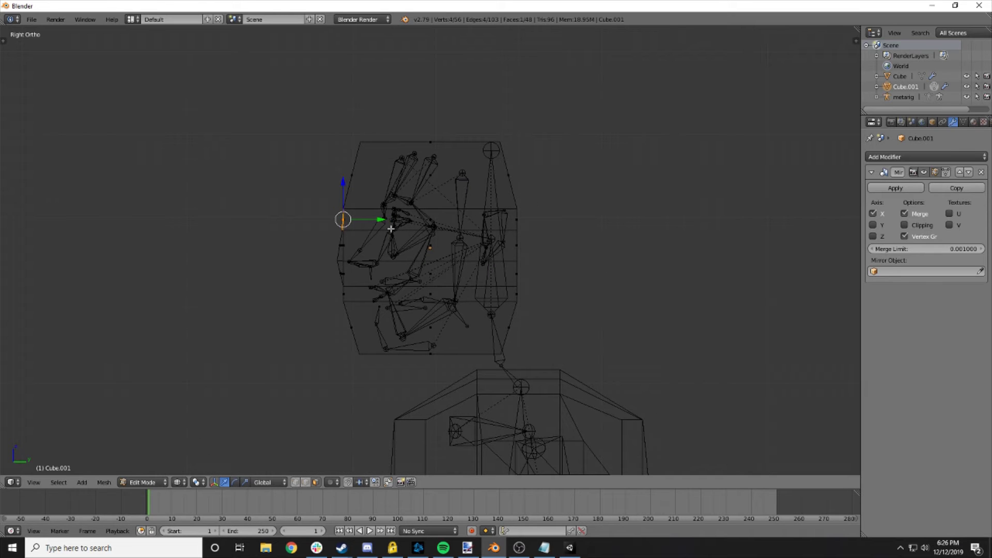
pyautogui.press('e')
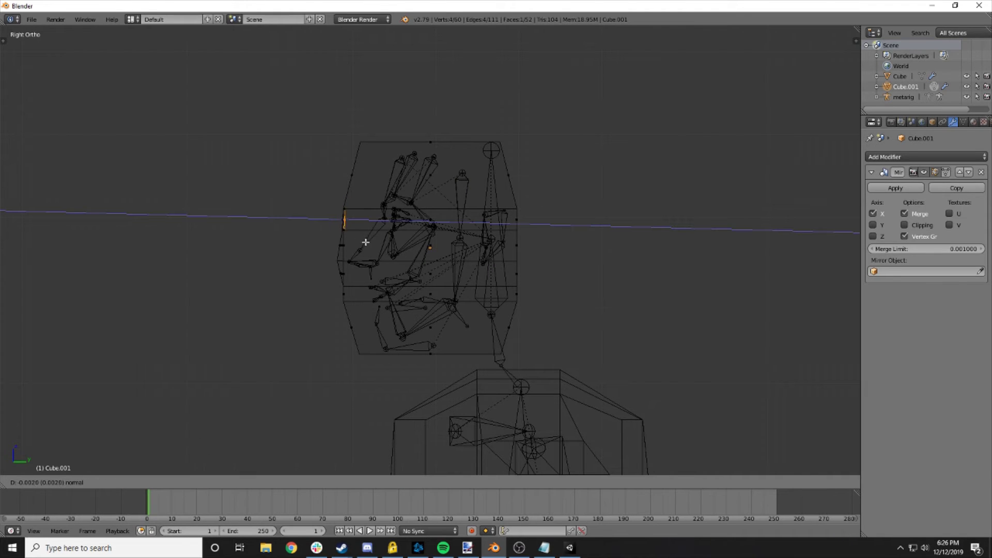
pyautogui.click(367, 243)
pyautogui.moveTo(367, 243); pyautogui.dragTo(472, 237, button='middle')
pyautogui.press('z')
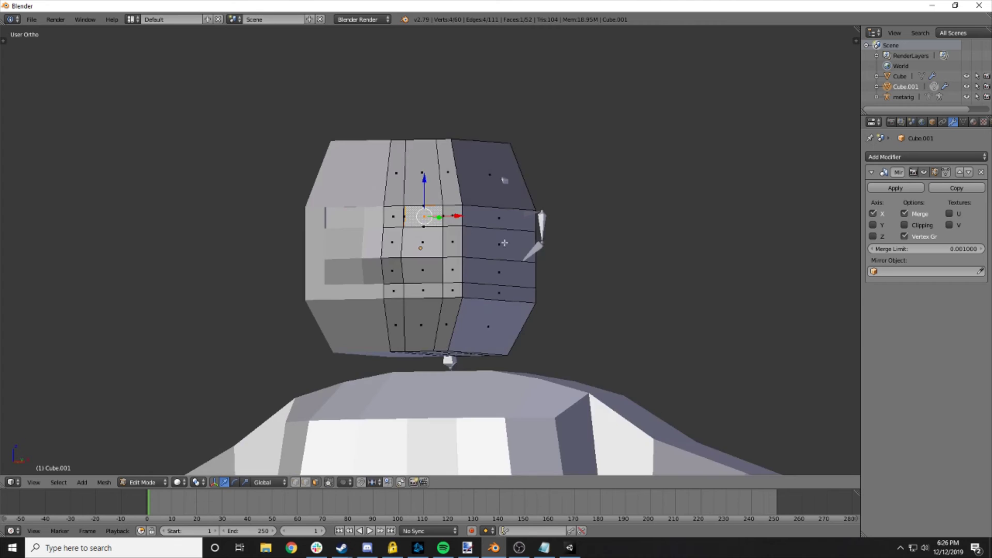
pyautogui.moveTo(549, 235); pyautogui.dragTo(501, 259, button='middle')
pyautogui.press('Tab')
pyautogui.press('Tab')
pyautogui.moveTo(441, 306); pyautogui.dragTo(471, 306, button='middle')
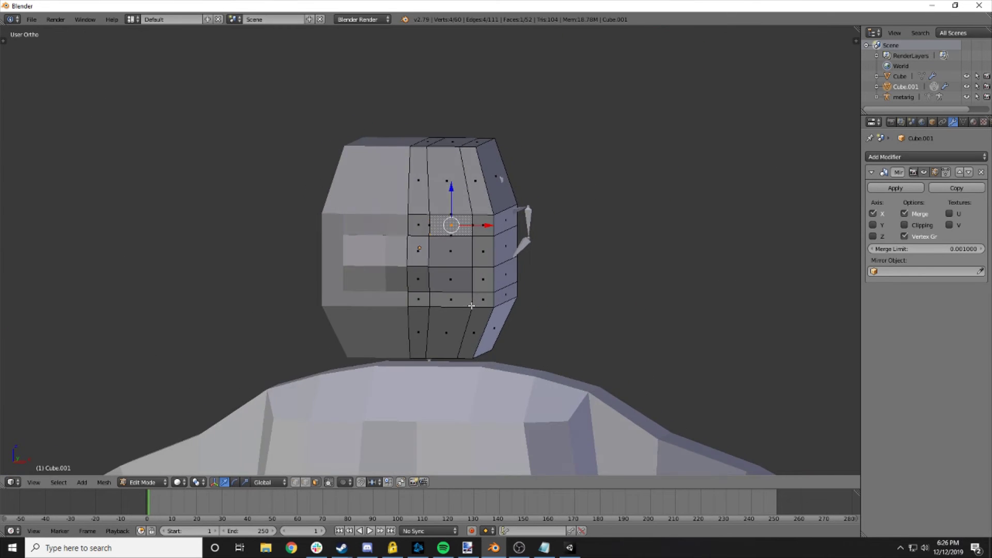
# - Compare the two faces nearest the centre line at mouth height with the mouth bones in front wireframe view
pyautogui.scroll(3, 474, 303)
pyautogui.scroll(-2, 474, 305)
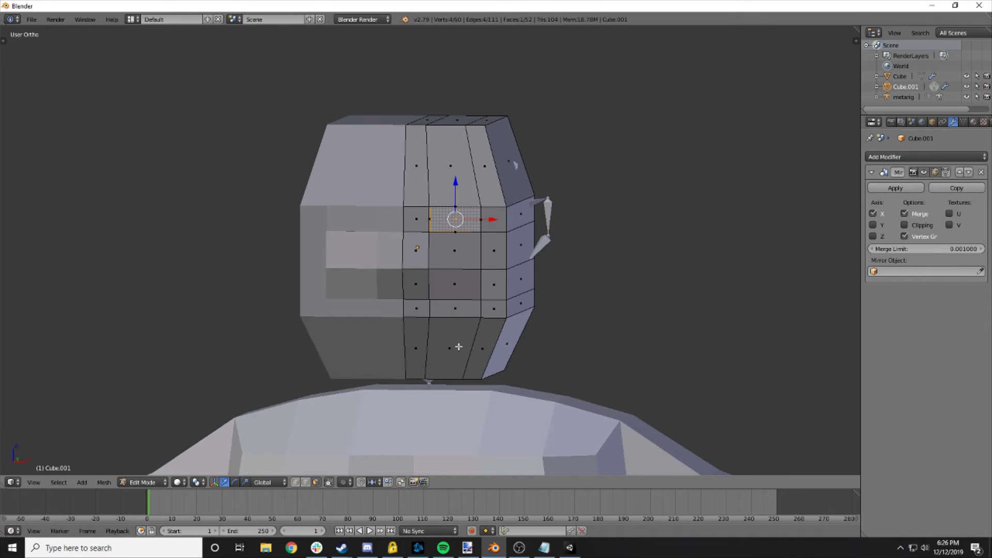
pyautogui.press('KP_1')
pyautogui.press('z')
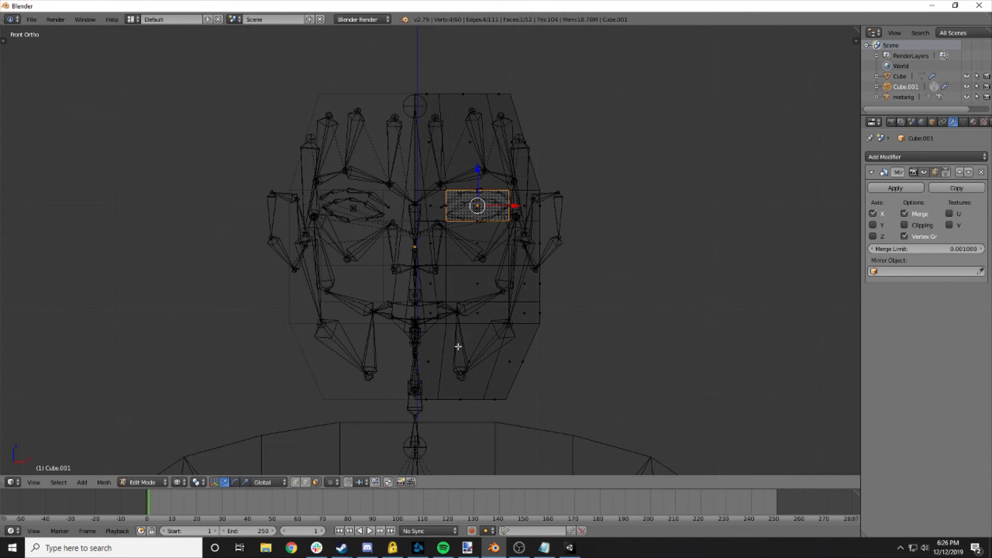
pyautogui.rightClick(435, 312)
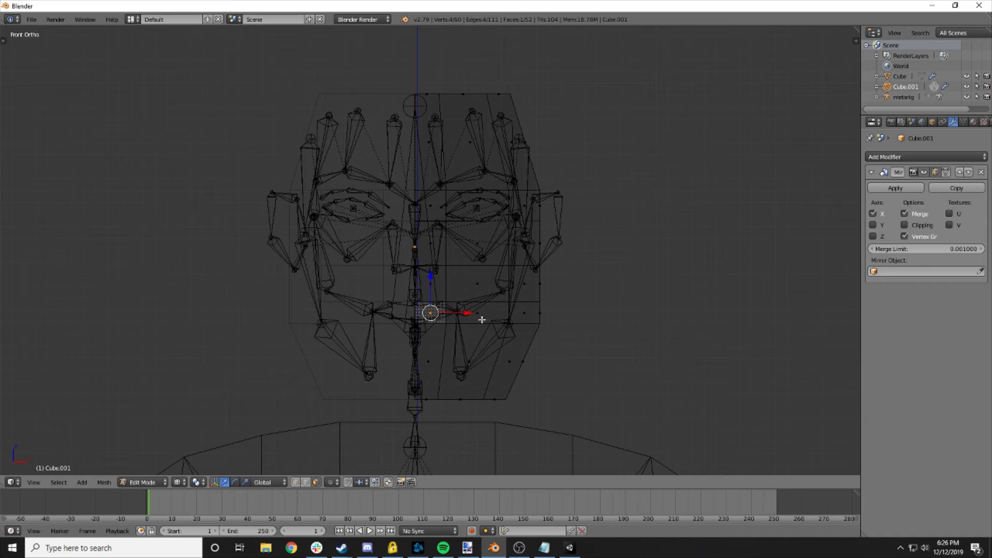
pyautogui.rightClick(491, 310)
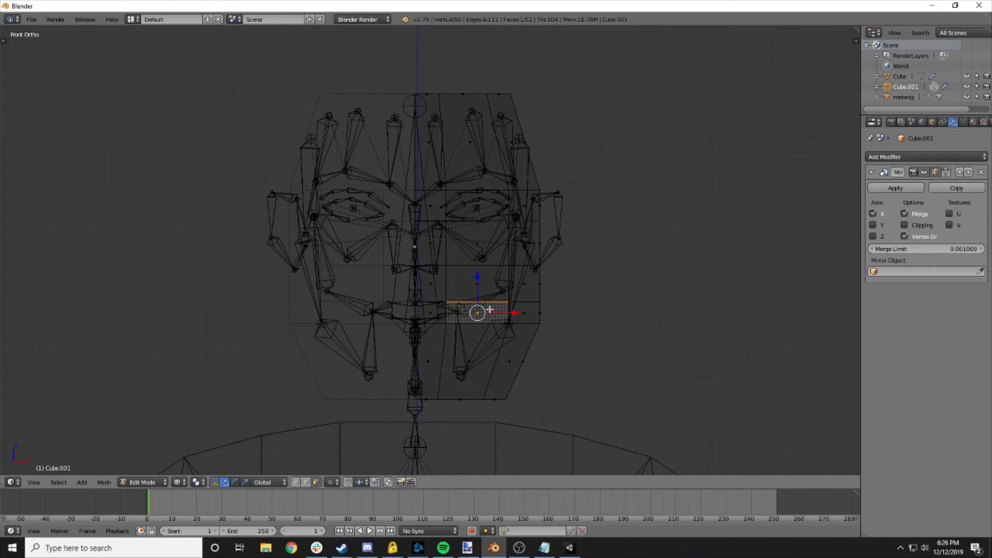
pyautogui.keyDown('shift'); pyautogui.rightClick(434, 312); pyautogui.keyUp('shift')
pyautogui.rightClick(432, 312)
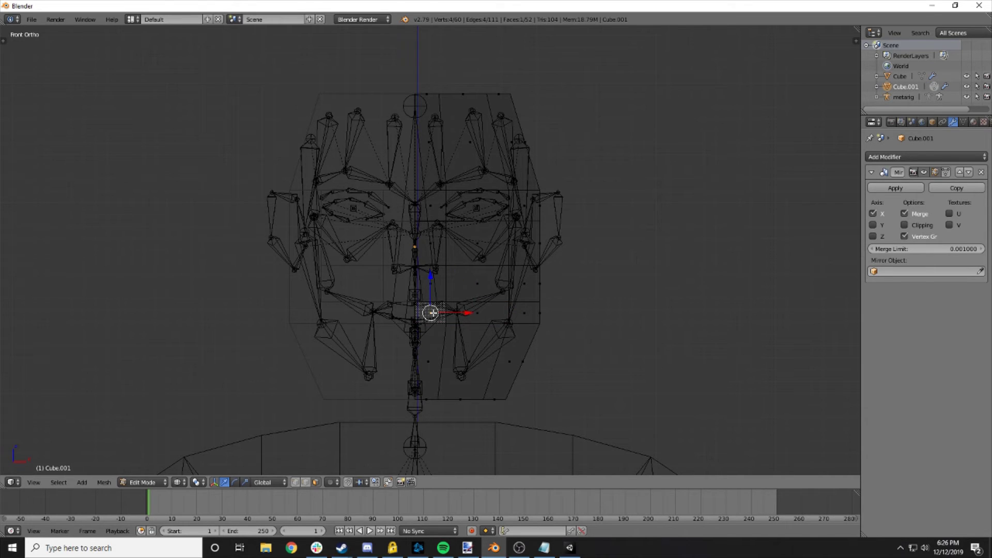
pyautogui.keyDown('shift'); pyautogui.rightClick(476, 313); pyautogui.keyUp('shift')
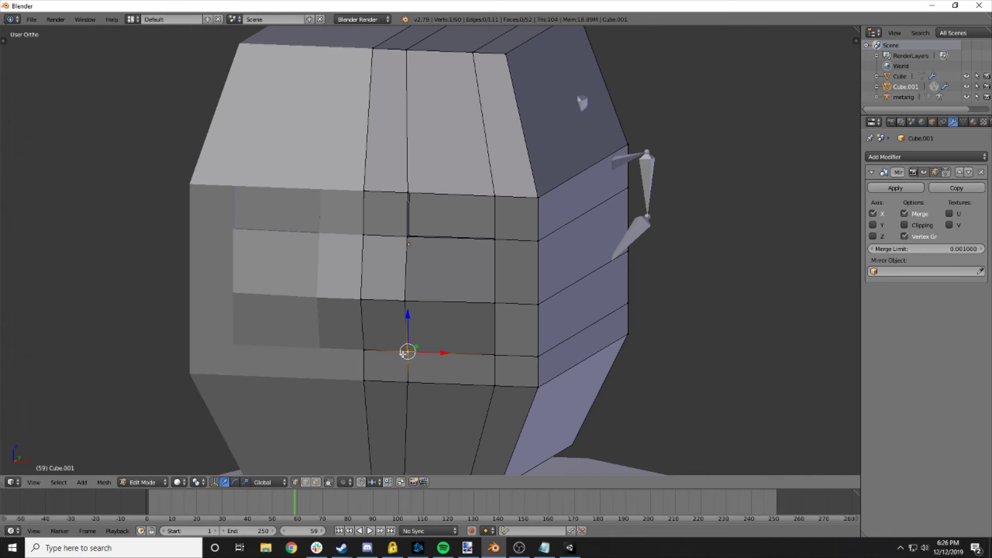
# - Select the two outer vertices of the mouth face and move them outward about 0.012 along X
pyautogui.rightClick(407, 384)
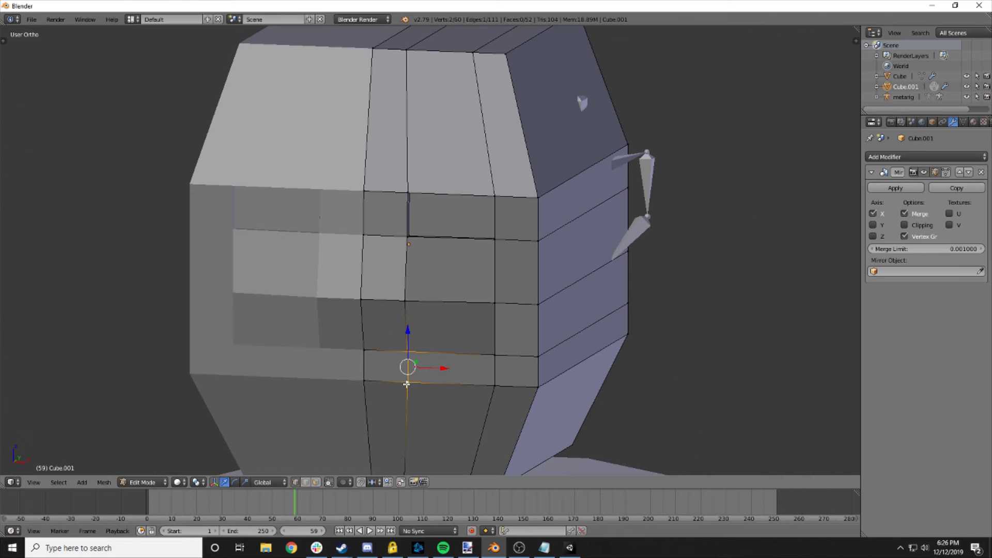
pyautogui.moveTo(443, 374); pyautogui.dragTo(453, 371)
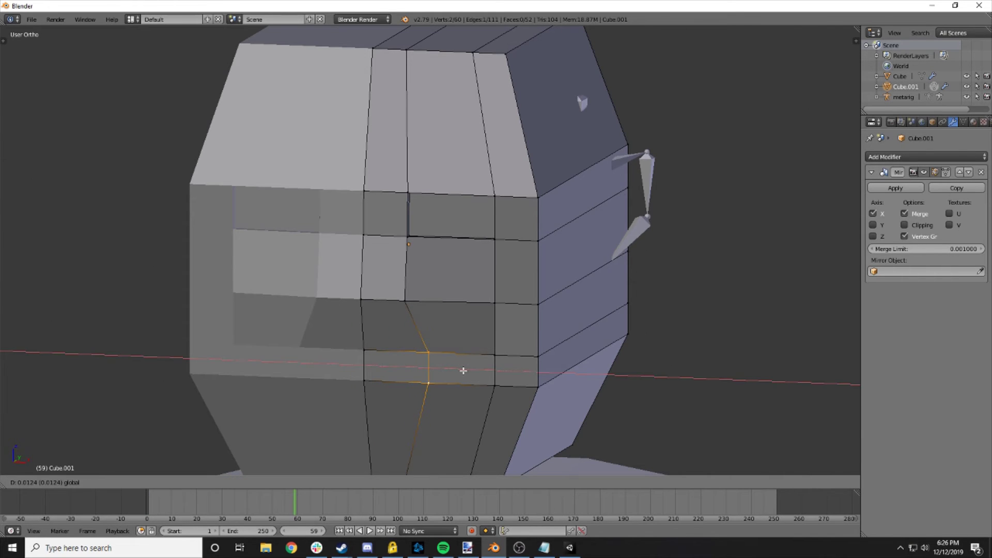
pyautogui.click(463, 370)
# - Select the widened mouth face beside the centre line and extrude it about 0.03 into the head
pyautogui.moveTo(463, 370); pyautogui.dragTo(416, 400, button='middle')
pyautogui.click(315, 482)
pyautogui.rightClick(430, 360)
pyautogui.press('e')
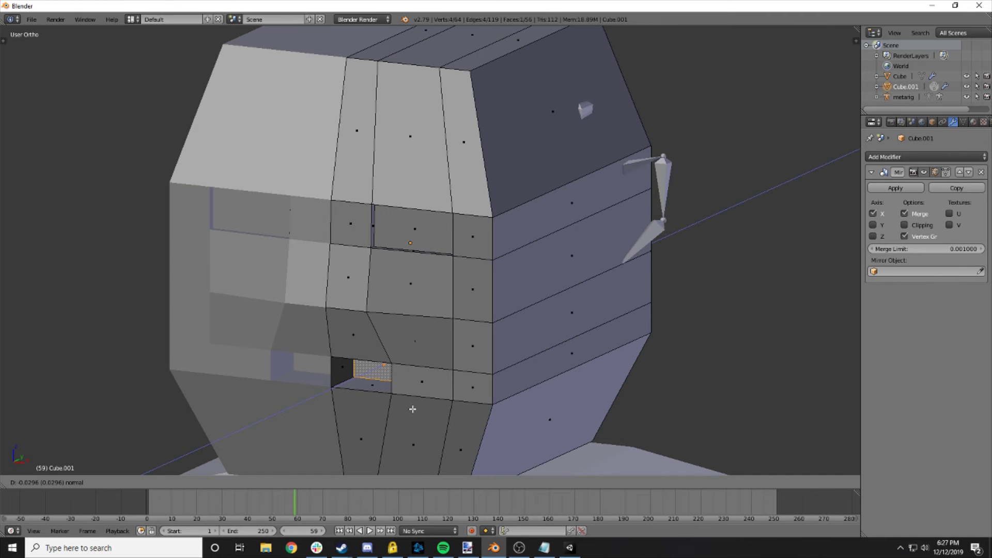
pyautogui.click(413, 409)
# - Delete the extruded side wall that lies on the head's centre line inside the mouth
pyautogui.moveTo(414, 408); pyautogui.dragTo(515, 362, button='middle')
pyautogui.rightClick(364, 340)
pyautogui.press('x')
pyautogui.click(379, 376)
# - Try to move the back face inside the mouth opening
pyautogui.scroll(-3, 585, 321)
pyautogui.rightClick(447, 369)
pyautogui.moveTo(447, 369); pyautogui.dragTo(469, 361, button='middle')
pyautogui.press('g')
pyautogui.click(360, 344)
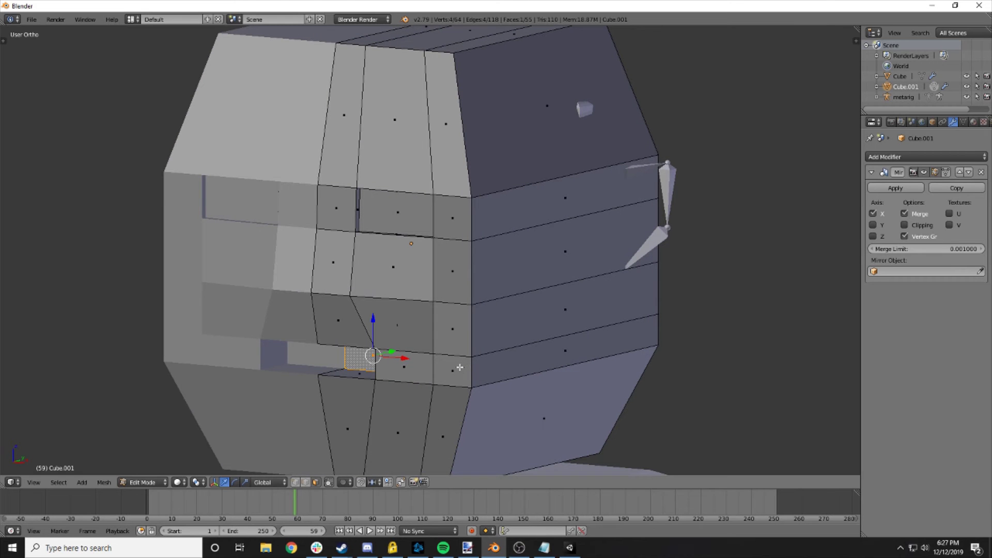
pyautogui.hotkey('ctrl', 'z')
pyautogui.moveTo(403, 367)
pyautogui.mouseDown(button='middle')
pyautogui.moveTo(463, 331)
pyautogui.moveTo(433, 364)
pyautogui.moveTo(403, 355)
pyautogui.moveTo(414, 358)
pyautogui.moveTo(395, 371)
pyautogui.moveTo(412, 383)
pyautogui.mouseUp(button='middle')
pyautogui.hotkey('ctrl', 'r')
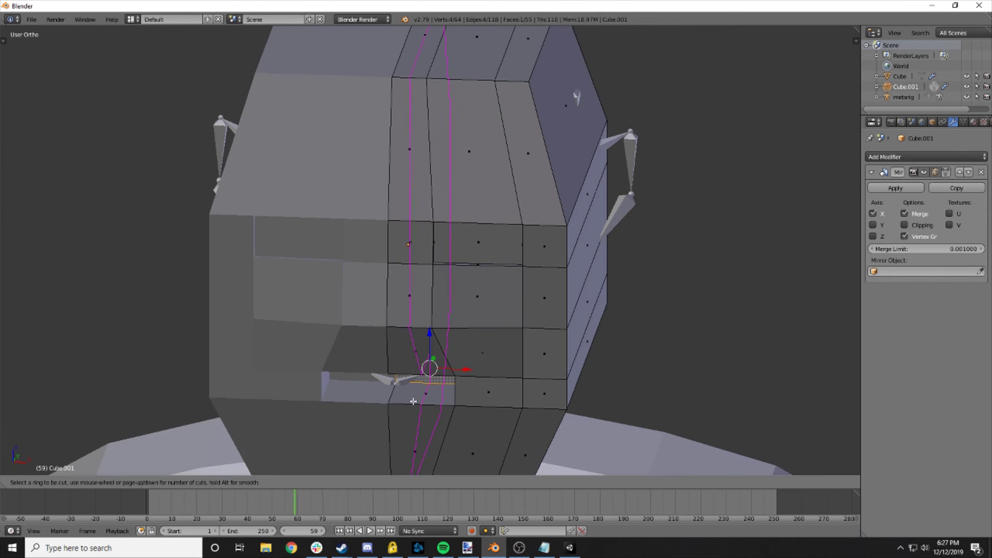
pyautogui.scroll(3, 414, 400)
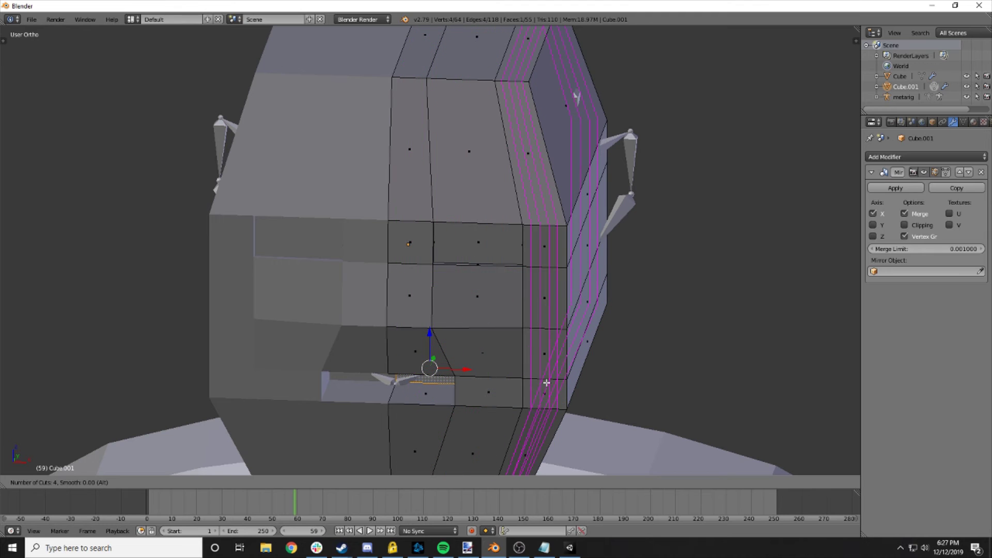
pyautogui.press('Escape')
pyautogui.scroll(1, 658, 390)
pyautogui.moveTo(656, 391); pyautogui.dragTo(615, 376, button='middle')
pyautogui.scroll(-4, 656, 357)
pyautogui.press('Tab')
pyautogui.press('Tab')
pyautogui.moveTo(597, 301); pyautogui.dragTo(607, 326, button='middle')
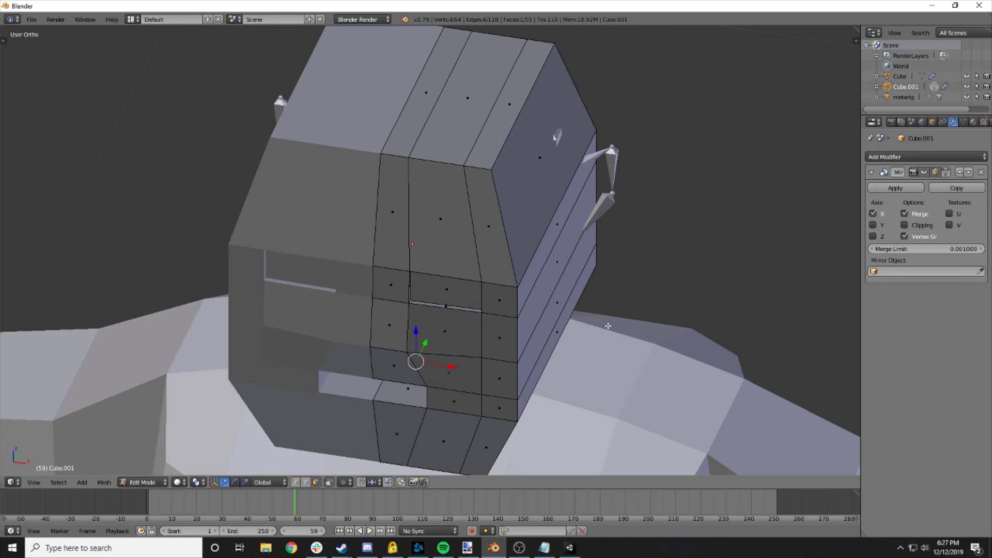
pyautogui.scroll(-3, 493, 320)
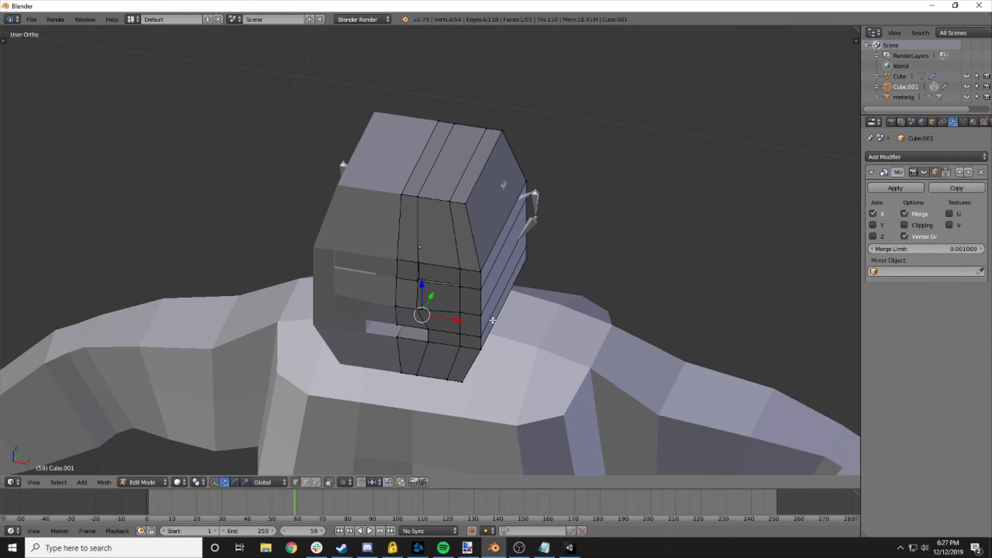
# - Select the seven vertices down the head's front side edge and shift them slightly backward in top view to round the corner
pyautogui.rightClick(466, 206)
pyautogui.keyDown('shift'); pyautogui.rightClick(479, 270); pyautogui.keyUp('shift')
pyautogui.keyDown('shift'); pyautogui.rightClick(481, 289); pyautogui.keyUp('shift')
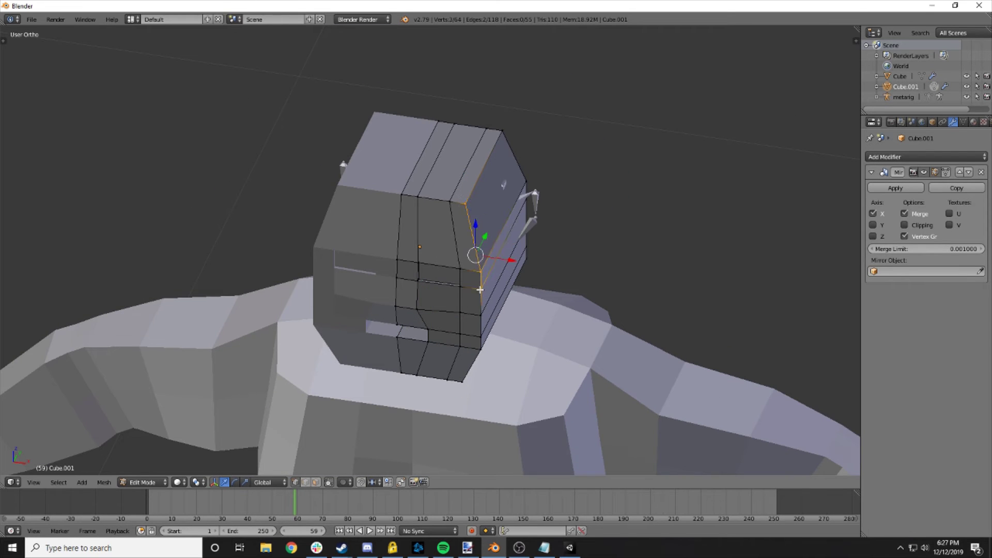
pyautogui.keyDown('shift'); pyautogui.rightClick(478, 321); pyautogui.keyUp('shift')
pyautogui.keyDown('shift'); pyautogui.rightClick(479, 336); pyautogui.keyUp('shift')
pyautogui.keyDown('shift'); pyautogui.rightClick(478, 351); pyautogui.keyUp('shift')
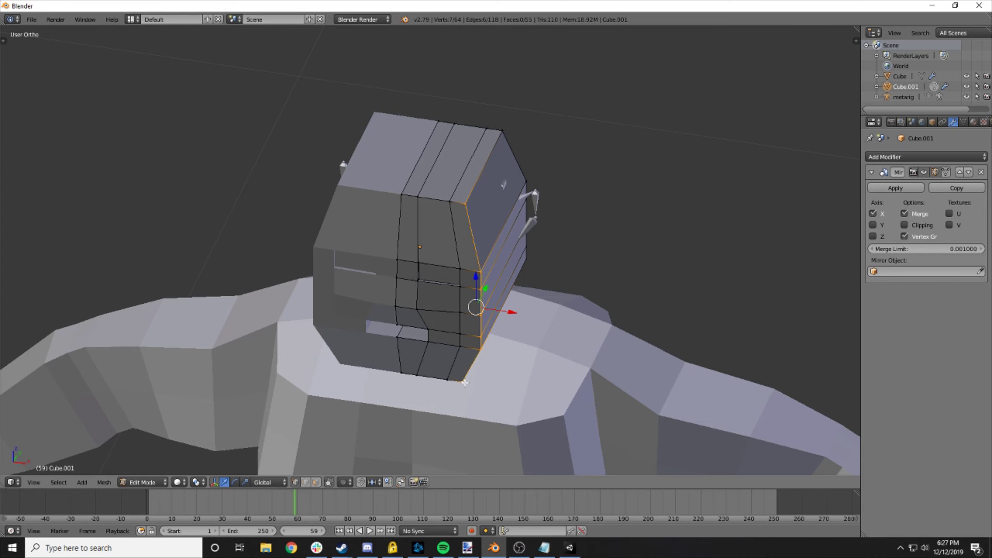
pyautogui.moveTo(465, 383); pyautogui.dragTo(538, 375, button='middle')
pyautogui.press('g')
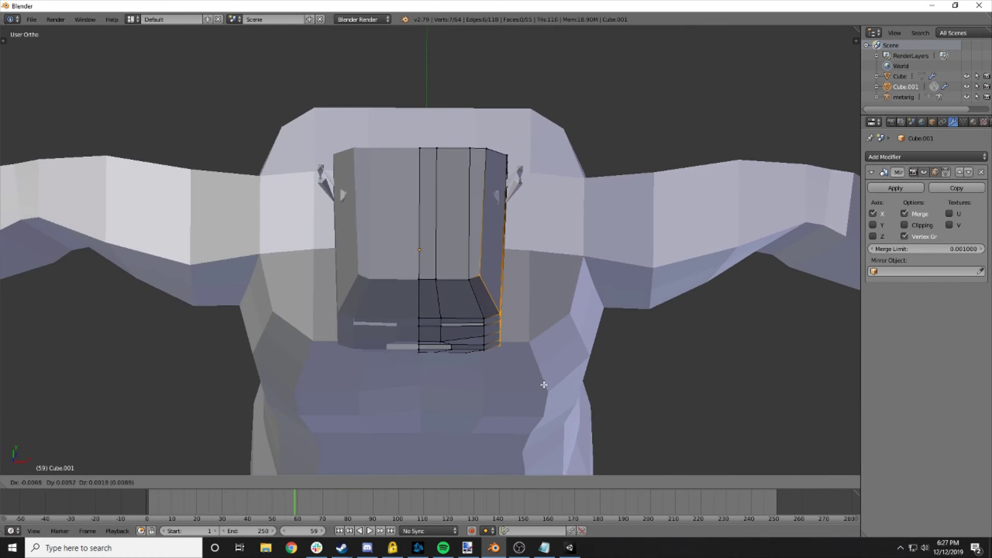
pyautogui.moveTo(554, 347); pyautogui.dragTo(545, 377, button='middle')
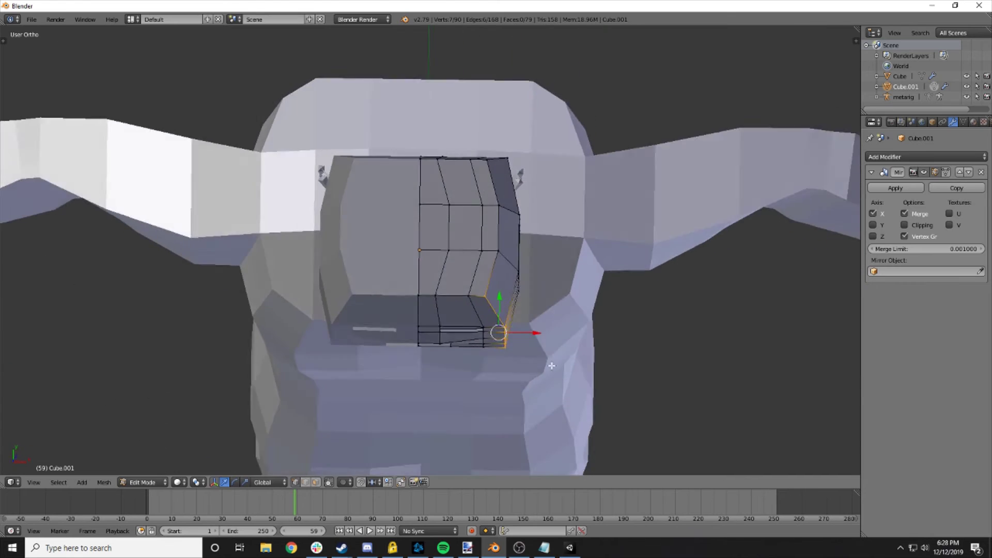
pyautogui.press('KP_7')
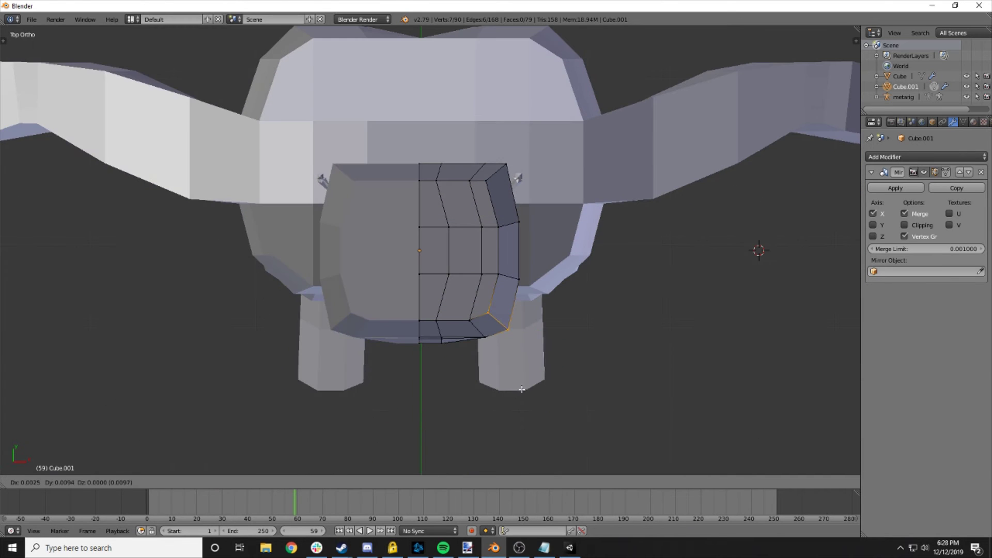
pyautogui.moveTo(523, 380); pyautogui.dragTo(482, 239, button='middle')
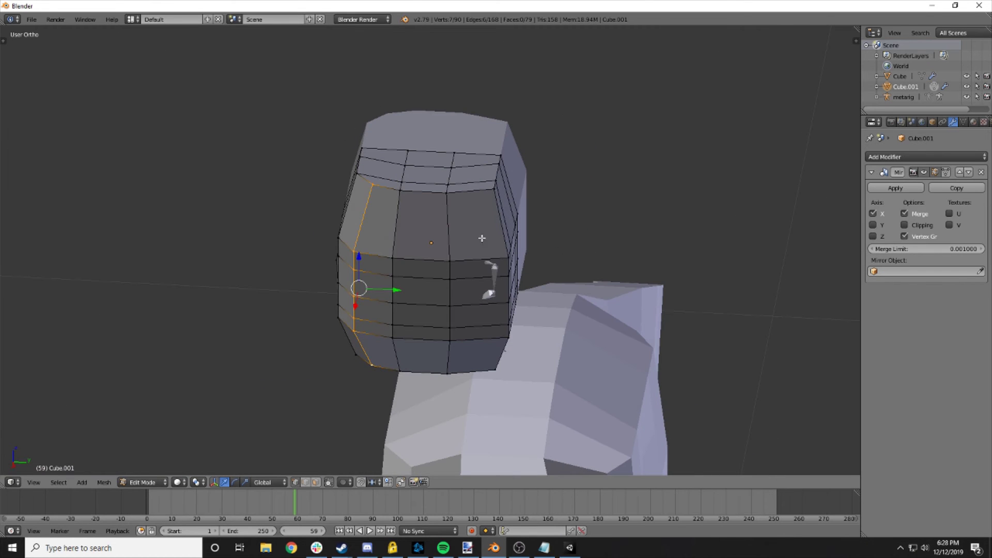
# - Select the seven vertices down the head's rear side edge and move them about 0.018 forward in top view to round the corner
pyautogui.rightClick(492, 190)
pyautogui.moveTo(521, 280); pyautogui.dragTo(463, 261, button='middle')
pyautogui.keyDown('shift'); pyautogui.rightClick(467, 257); pyautogui.keyUp('shift')
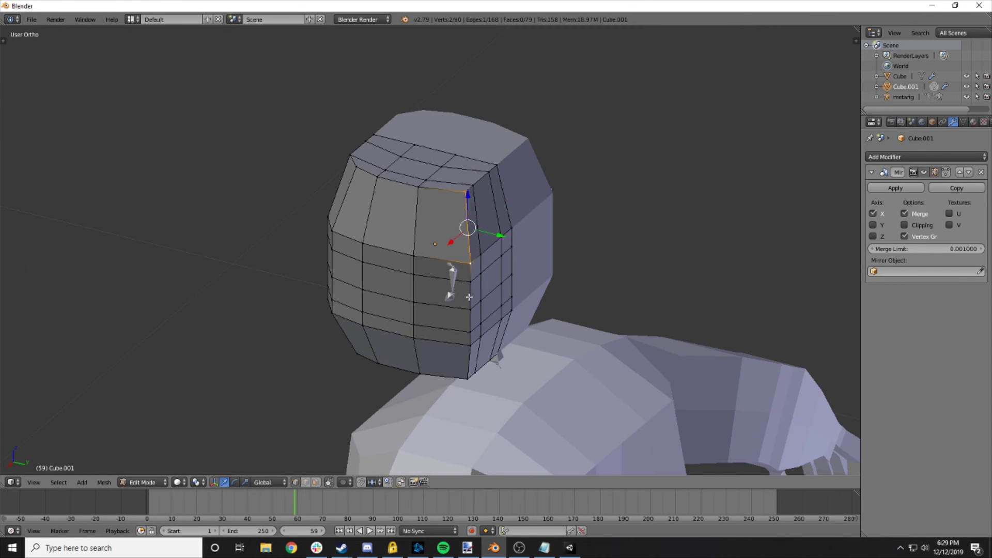
pyautogui.keyDown('shift'); pyautogui.rightClick(469, 282); pyautogui.keyUp('shift')
pyautogui.keyDown('shift'); pyautogui.rightClick(470, 309); pyautogui.keyUp('shift')
pyautogui.keyDown('shift'); pyautogui.rightClick(471, 332); pyautogui.keyUp('shift')
pyautogui.keyDown('shift'); pyautogui.rightClick(470, 345); pyautogui.keyUp('shift')
pyautogui.keyDown('shift'); pyautogui.rightClick(476, 372); pyautogui.keyUp('shift')
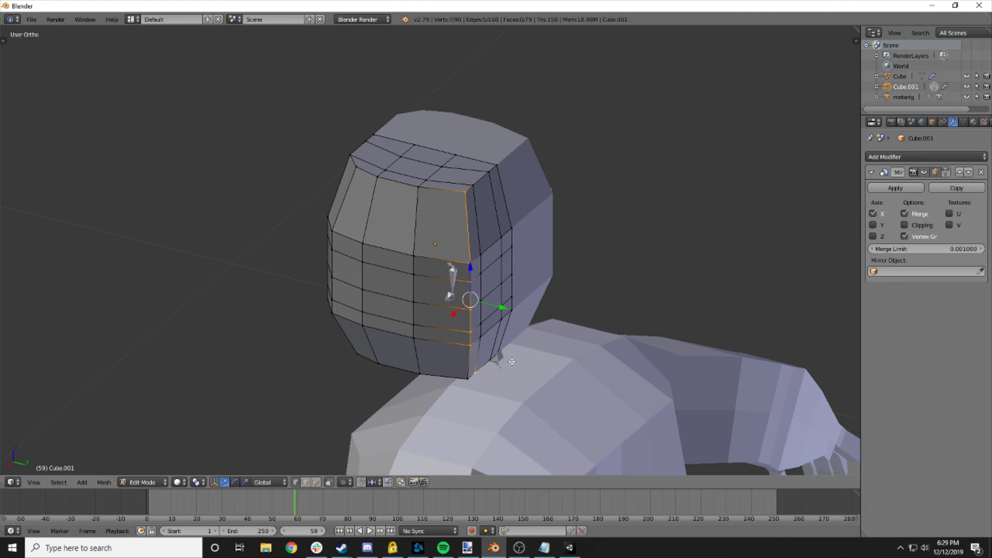
pyautogui.moveTo(468, 379); pyautogui.dragTo(672, 363, button='middle')
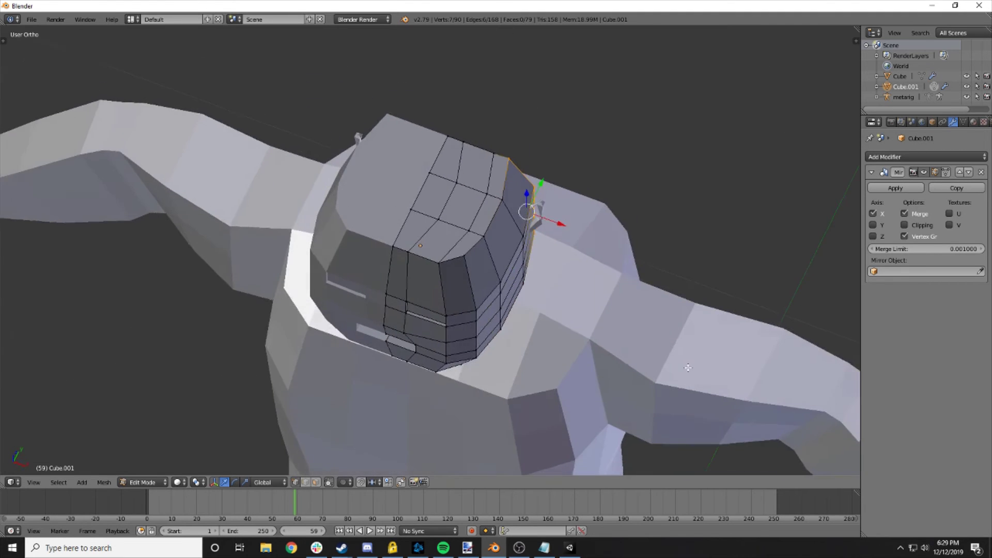
pyautogui.press('KP_7')
pyautogui.press('g')
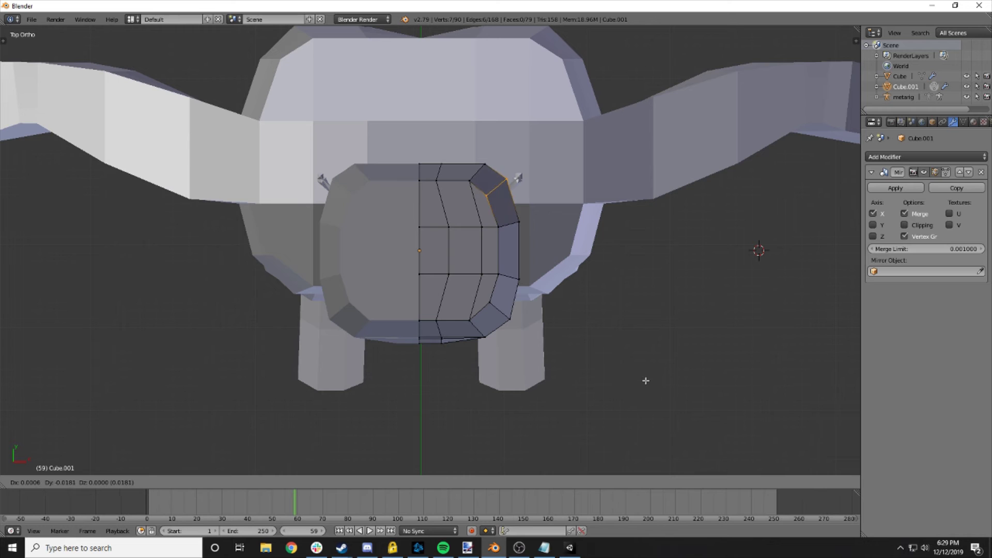
pyautogui.click(646, 384)
# - Select the six vertices of the two inner faces on top of the head and raise them slightly along Z
pyautogui.moveTo(646, 362); pyautogui.dragTo(556, 226, button='middle')
pyautogui.rightClick(423, 181)
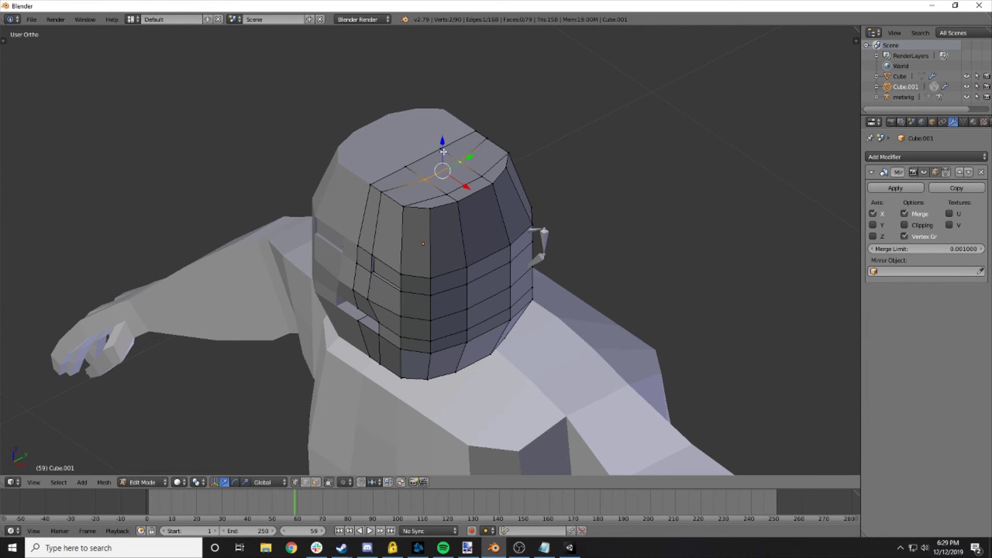
pyautogui.keyDown('shift'); pyautogui.rightClick(405, 161); pyautogui.keyUp('shift')
pyautogui.press('g')
pyautogui.press('z')
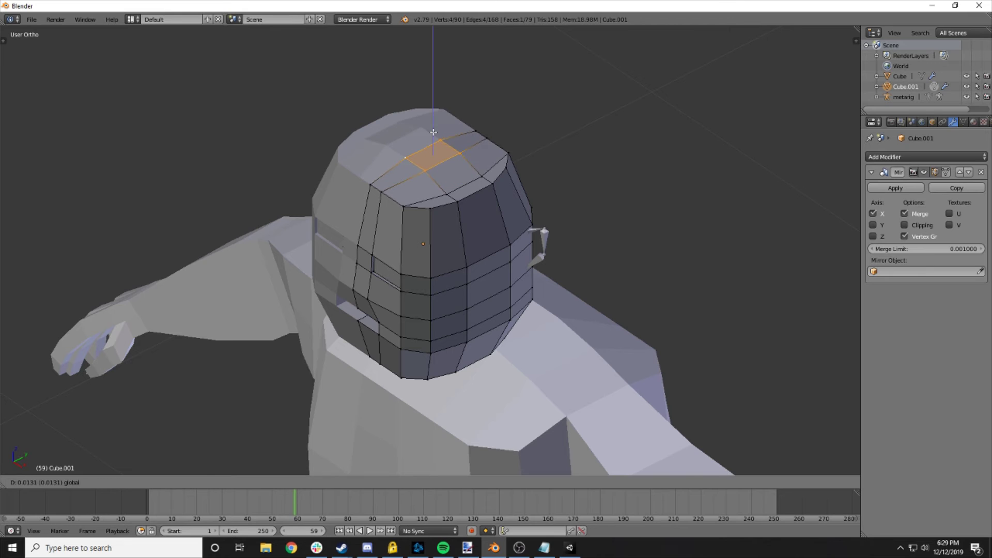
pyautogui.click(433, 133)
pyautogui.hotkey('ctrl', 'z')
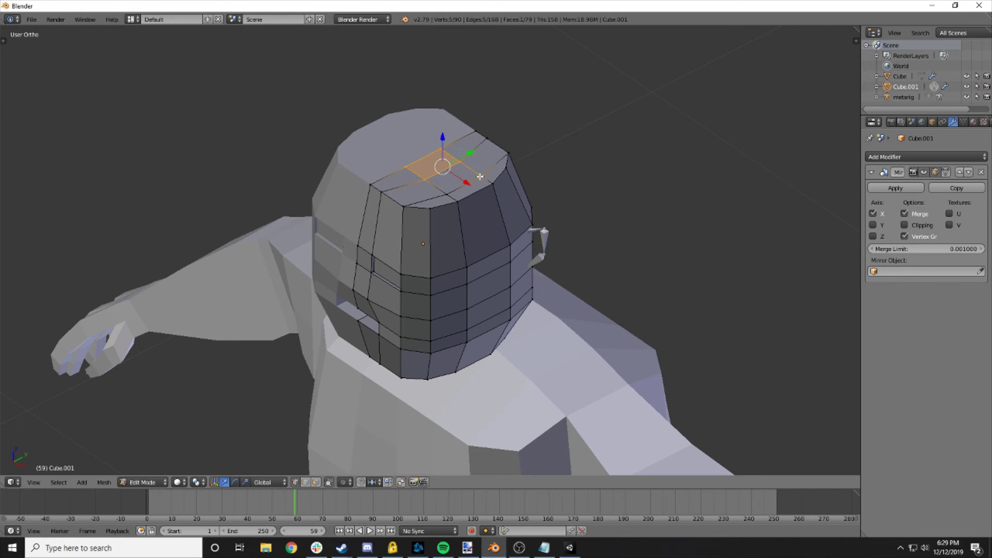
pyautogui.keyDown('shift'); pyautogui.click(448, 192); pyautogui.keyUp('shift')
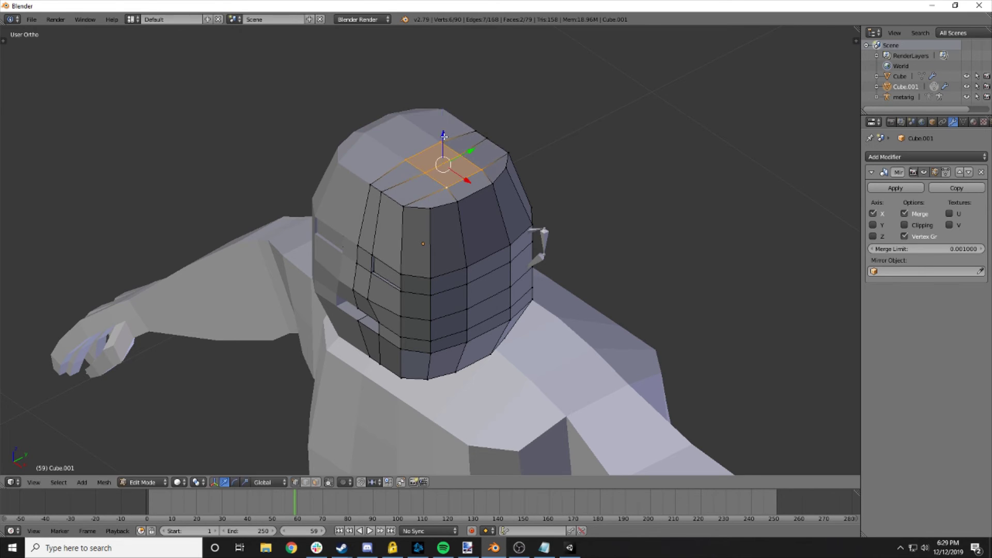
# - Select the six vertices of the two inner faces on the head's underside and lower them slightly along Z
pyautogui.moveTo(447, 192); pyautogui.dragTo(461, 353, button='middle')
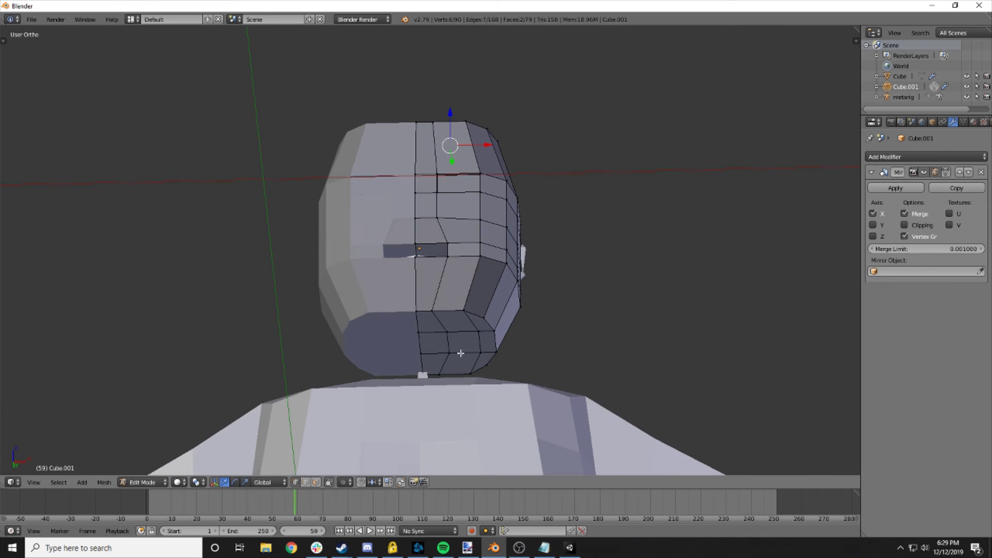
pyautogui.keyDown('shift'); pyautogui.click(481, 341); pyautogui.keyUp('shift')
pyautogui.keyDown('shift'); pyautogui.click(465, 330); pyautogui.keyUp('shift')
pyautogui.keyDown('shift'); pyautogui.click(449, 354); pyautogui.keyUp('shift')
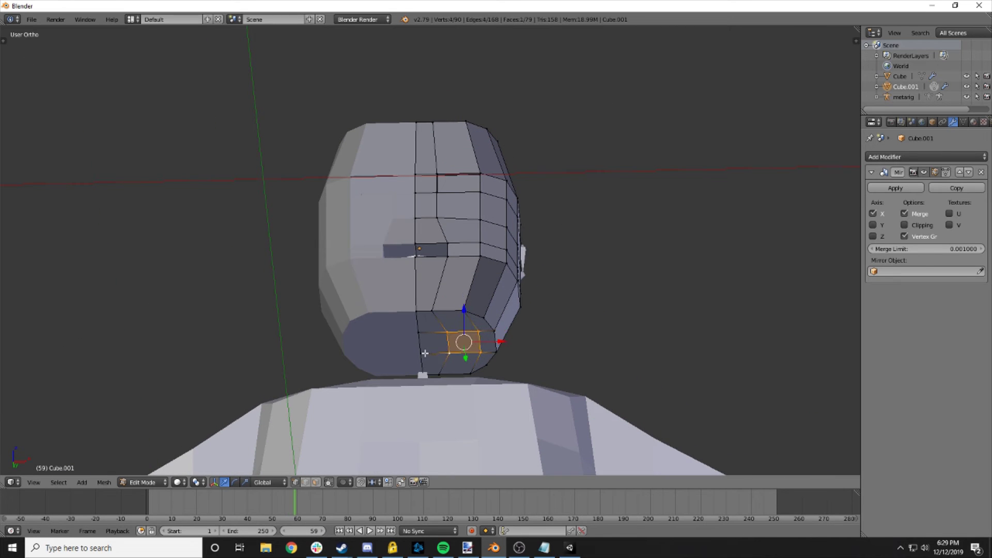
pyautogui.keyDown('shift'); pyautogui.click(419, 341); pyautogui.keyUp('shift')
pyautogui.moveTo(415, 328); pyautogui.dragTo(455, 320, button='middle')
pyautogui.press('g')
pyautogui.press('z')
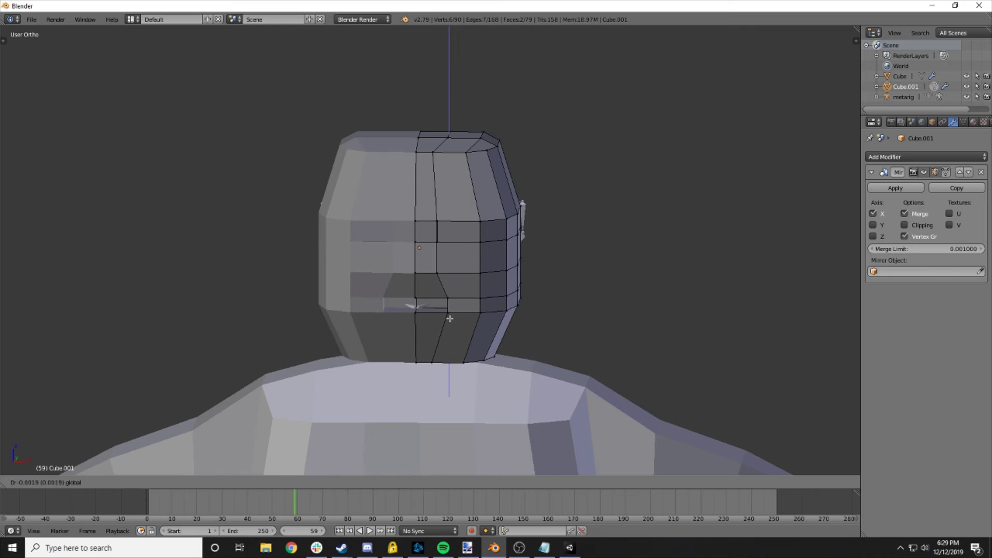
pyautogui.click(517, 342)
# - Pull the six vertices of the two upper inner faces on the back of the head slightly backward along Y
pyautogui.moveTo(517, 343); pyautogui.dragTo(325, 340, button='middle')
pyautogui.moveTo(392, 330); pyautogui.dragTo(482, 322, button='middle')
pyautogui.moveTo(493, 241); pyautogui.dragTo(582, 219, button='middle')
pyautogui.press('g')
pyautogui.press('y')
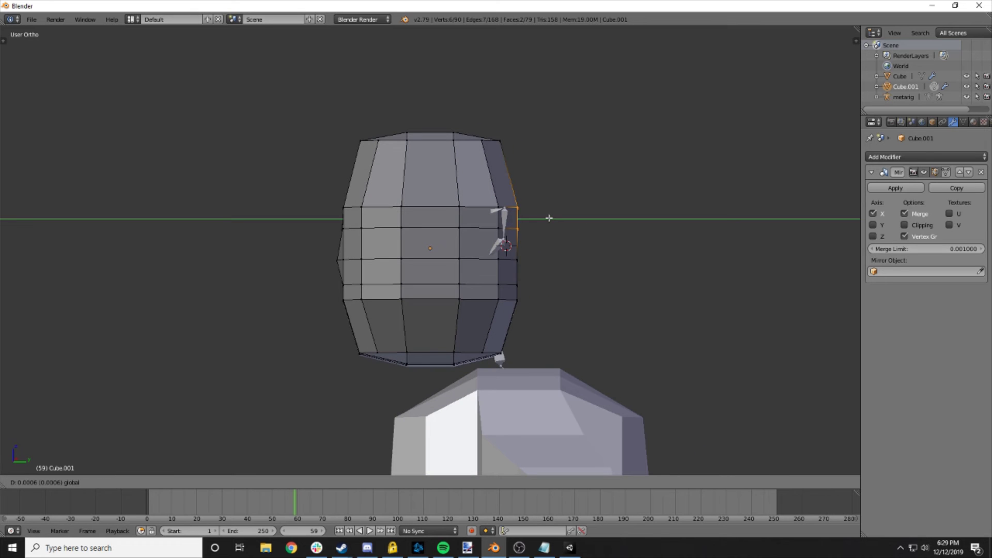
pyautogui.click(555, 219)
# - Circle-select the three vertices just below the pulled-out area on the head's back, move them slightly backward along Y, and deselect everything
pyautogui.press('c')
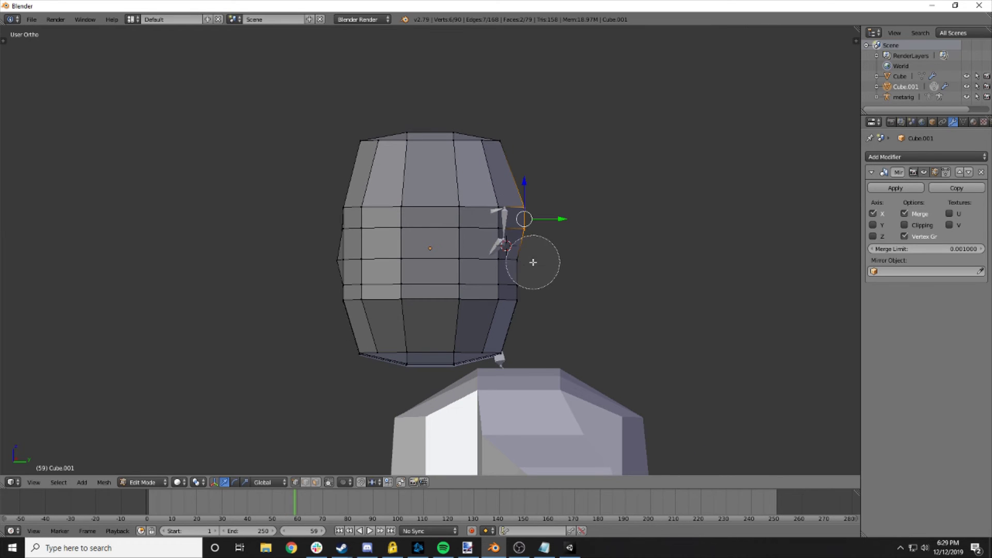
pyautogui.middleClick(531, 259)
pyautogui.press('Escape')
pyautogui.moveTo(535, 263); pyautogui.dragTo(529, 277, button='middle')
pyautogui.press('c')
pyautogui.click(522, 266)
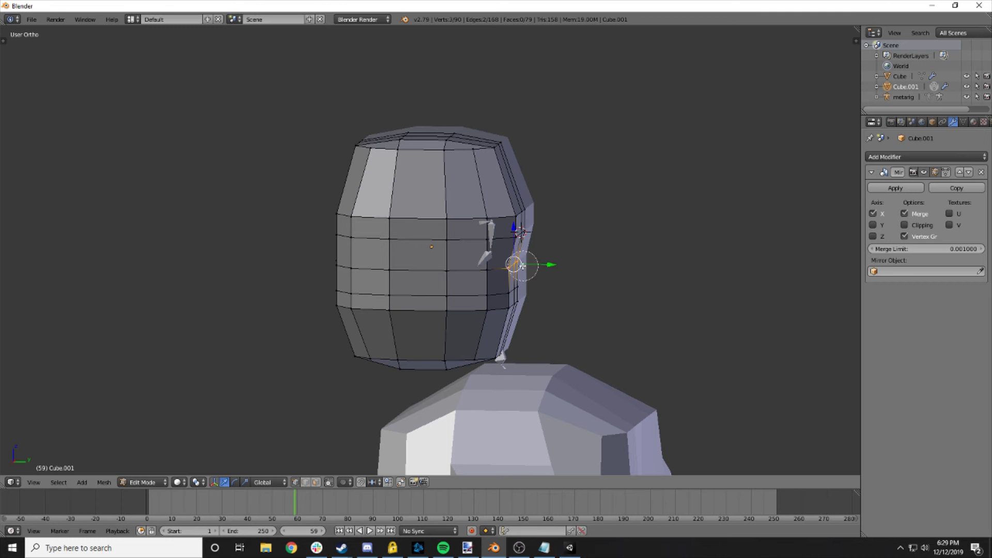
pyautogui.moveTo(542, 265); pyautogui.dragTo(550, 265)
pyautogui.moveTo(551, 265); pyautogui.dragTo(456, 285, button='middle')
pyautogui.press('a')
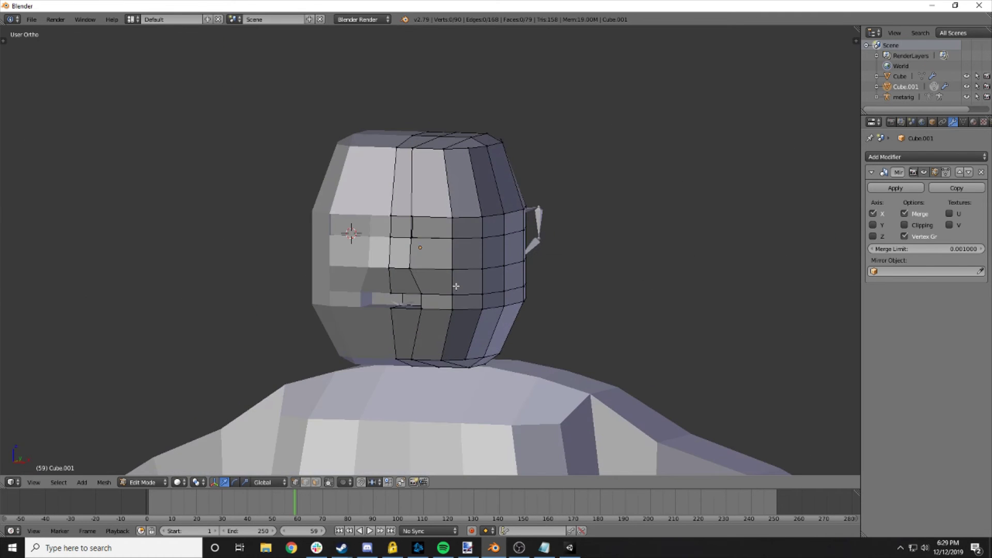
# - Circle-select the vertices at the base of the nose, move them along Y, and return to Object Mode
pyautogui.click(398, 273)
pyautogui.press('Escape')
pyautogui.moveTo(399, 273)
pyautogui.mouseDown(button='middle')
pyautogui.moveTo(382, 265)
pyautogui.moveTo(639, 283)
pyautogui.moveTo(583, 278)
pyautogui.moveTo(434, 310)
pyautogui.moveTo(554, 305)
pyautogui.moveTo(490, 309)
pyautogui.moveTo(543, 310)
pyautogui.mouseUp(button='middle')
pyautogui.press('g')
pyautogui.press('y')
pyautogui.click(375, 264)
pyautogui.press('Tab')
# - Examine the whole character in wireframe and solid shading from a distance and from several angles
pyautogui.scroll(-5, 583, 279)
pyautogui.press('z')
pyautogui.press('Tab')
pyautogui.press('Tab')
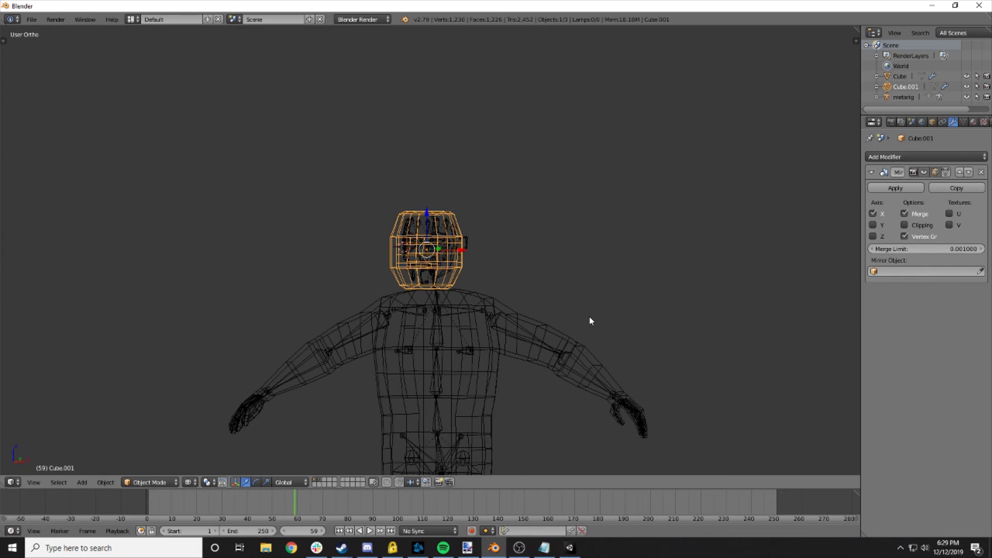
pyautogui.press('z')
pyautogui.scroll(-3, 588, 318)
pyautogui.moveTo(588, 318)
pyautogui.mouseDown(button='middle')
pyautogui.moveTo(662, 327)
pyautogui.moveTo(629, 351)
pyautogui.moveTo(518, 330)
pyautogui.moveTo(405, 327)
pyautogui.moveTo(608, 340)
pyautogui.moveTo(616, 332)
pyautogui.mouseUp(button='middle')
pyautogui.scroll(-5, 413, 322)
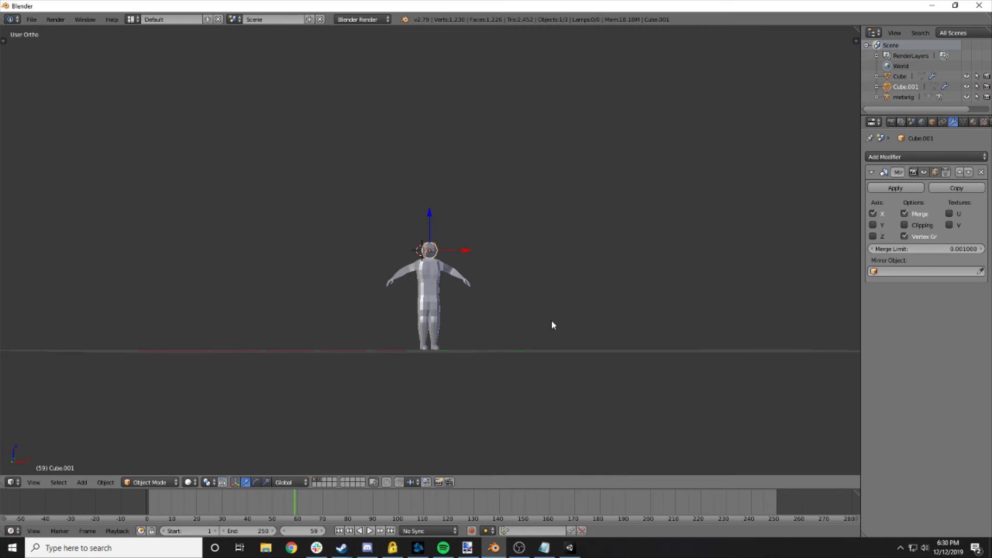
pyautogui.moveTo(551, 323); pyautogui.dragTo(443, 285, button='middle')
pyautogui.press('Tab')
pyautogui.press('Tab')
# - Select the body mesh together with the metarig armature and parent it using Armature Deform with automatic weights
pyautogui.rightClick(434, 278)
pyautogui.rightClick(443, 285)
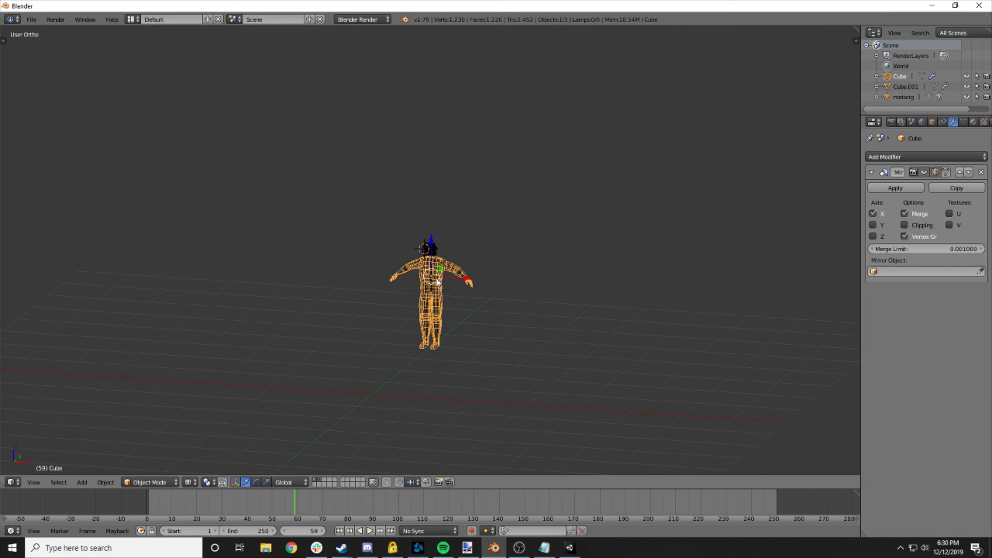
pyautogui.keyDown('shift'); pyautogui.rightClick(430, 268); pyautogui.keyUp('shift')
pyautogui.scroll(10, 497, 253)
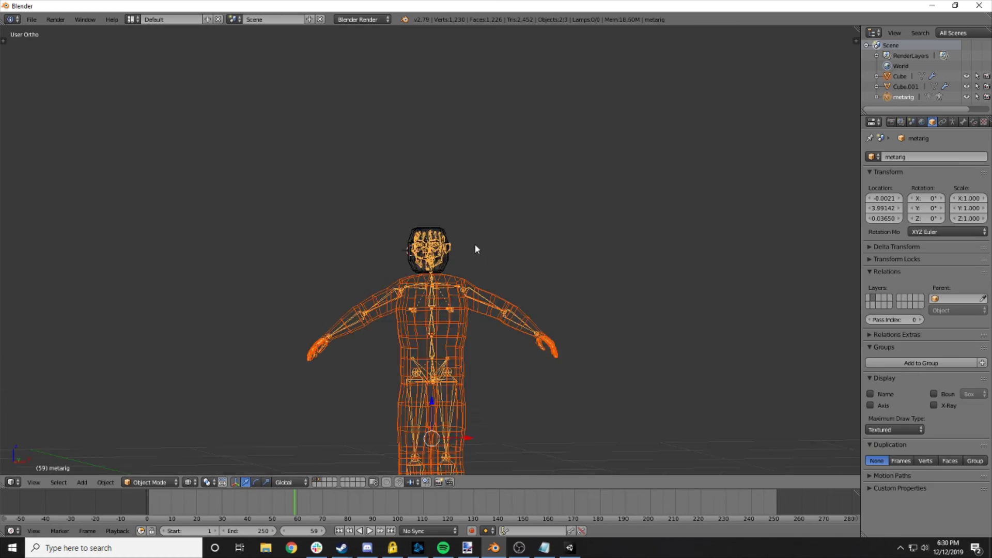
pyautogui.moveTo(506, 279); pyautogui.dragTo(413, 253, button='middle')
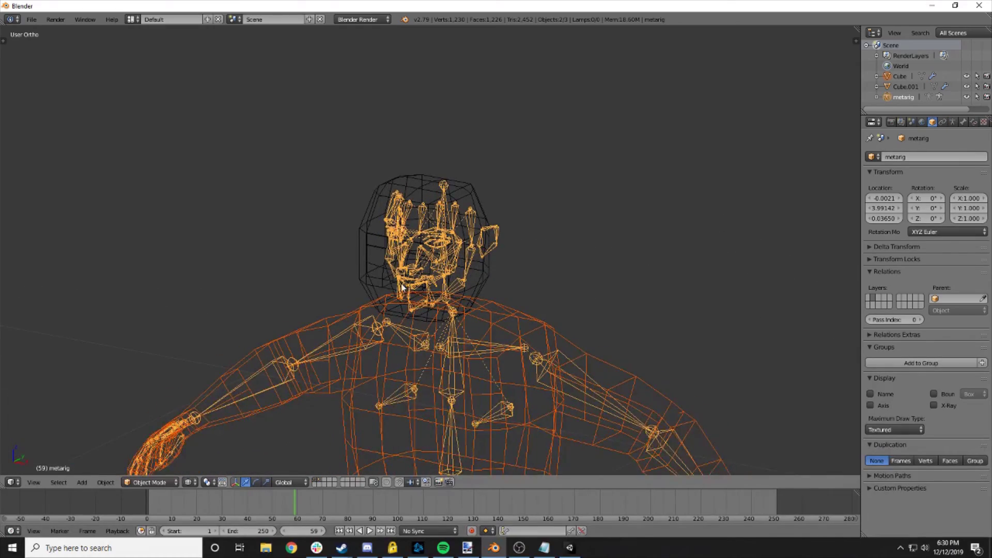
pyautogui.moveTo(402, 287); pyautogui.dragTo(505, 290, button='middle')
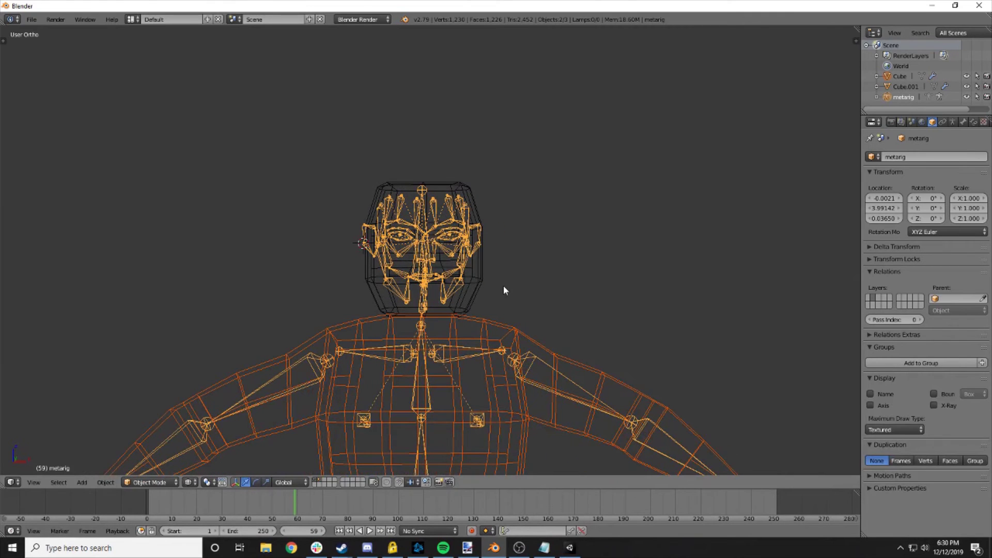
pyautogui.hotkey('ctrl', 'p')
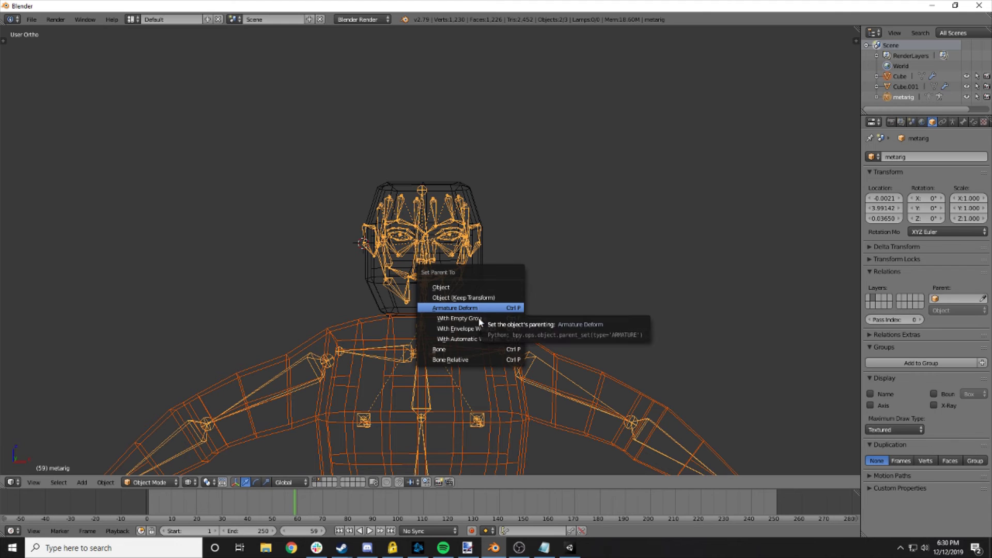
pyautogui.click(478, 339)
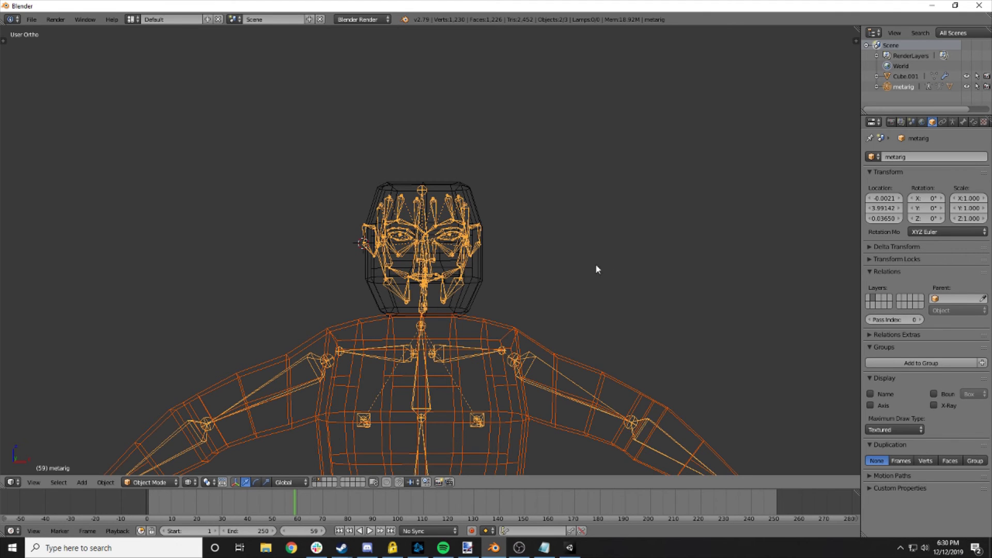
# - Select the head mesh together with the metarig armature and parent it with automatic weights
pyautogui.rightClick(478, 286)
pyautogui.keyDown('shift'); pyautogui.rightClick(472, 243); pyautogui.keyUp('shift')
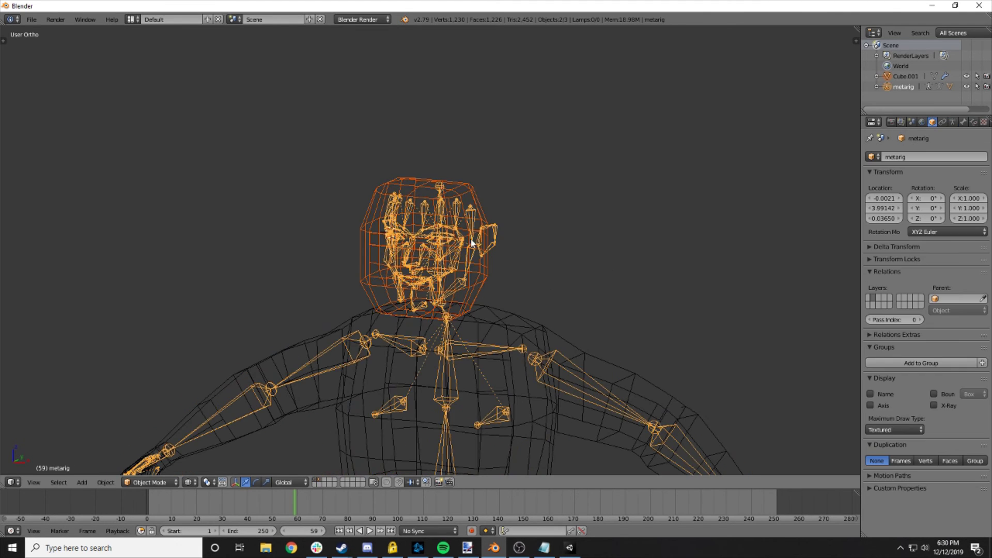
pyautogui.hotkey('ctrl', 'p')
pyautogui.click(475, 244)
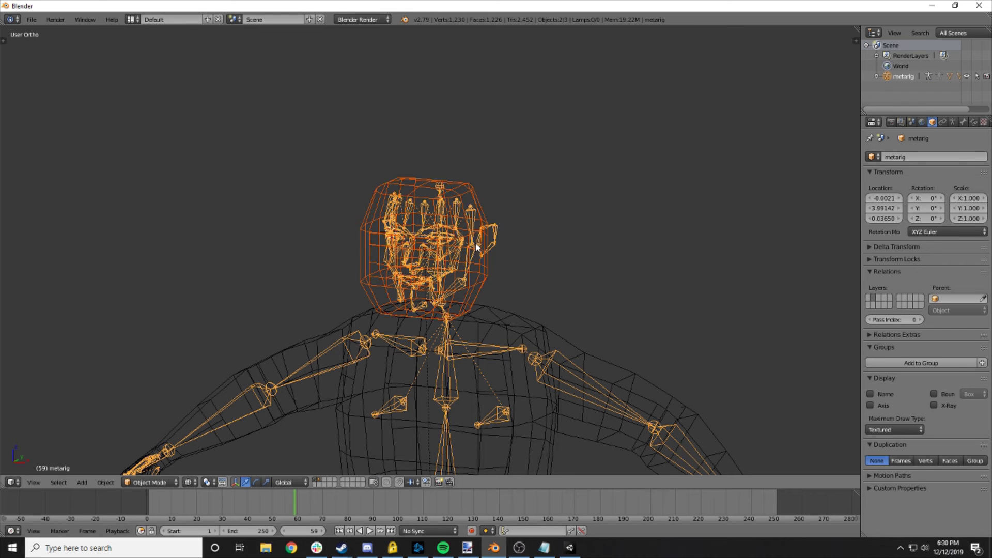
# - Select the forearm.L bone in the armature's Edit Mode, view its bone properties, and return to Object Mode
pyautogui.scroll(-8, 558, 266)
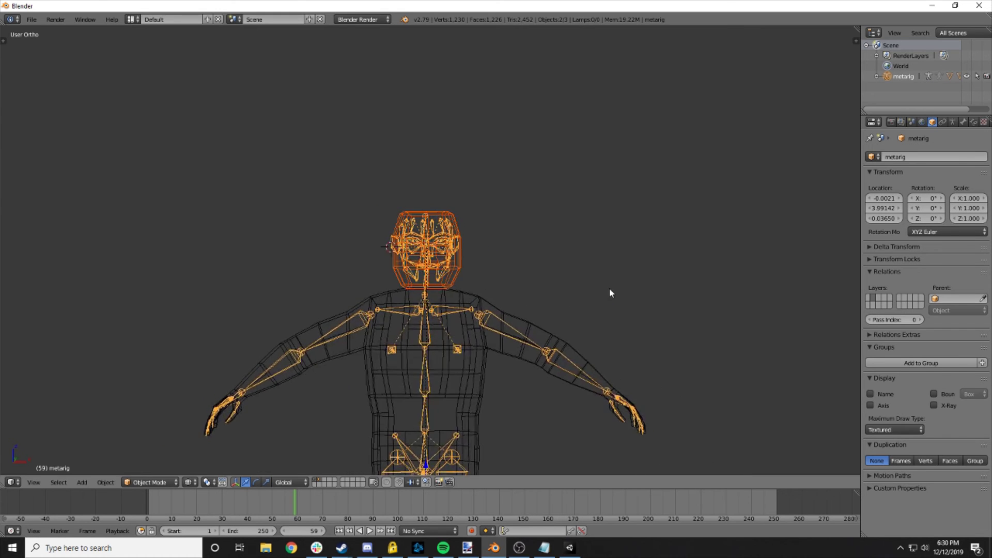
pyautogui.rightClick(538, 334)
pyautogui.rightClick(531, 332)
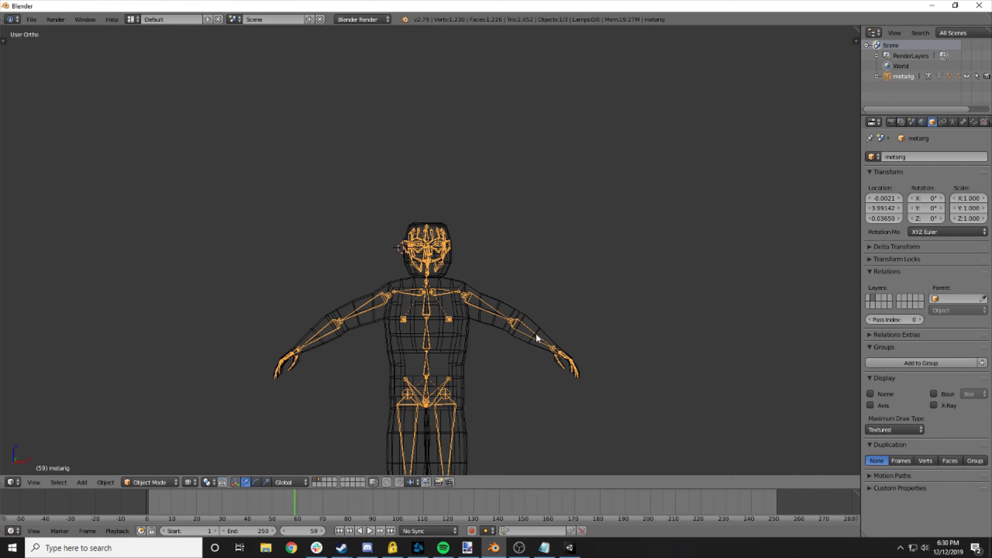
pyautogui.press('Tab')
pyautogui.rightClick(531, 333)
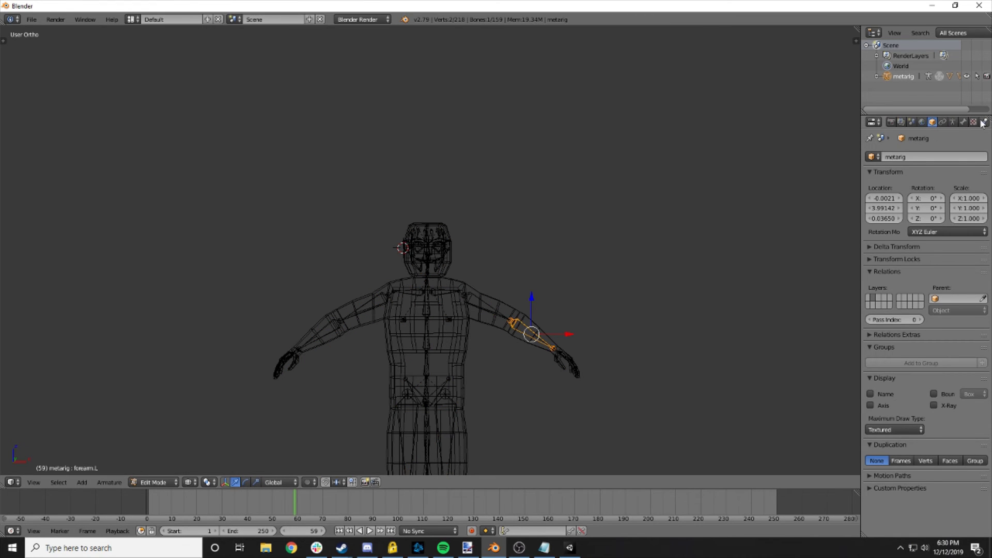
pyautogui.click(964, 122)
pyautogui.press('Tab')
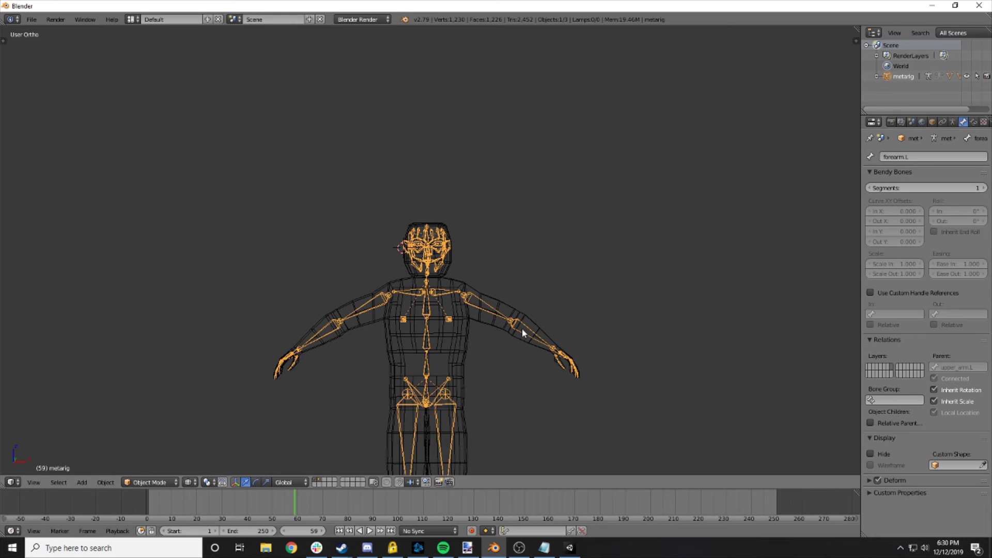
# - Enter Edit Mode on the body mesh and check its modifiers and its list of vertex groups
pyautogui.rightClick(527, 321)
pyautogui.press('Tab')
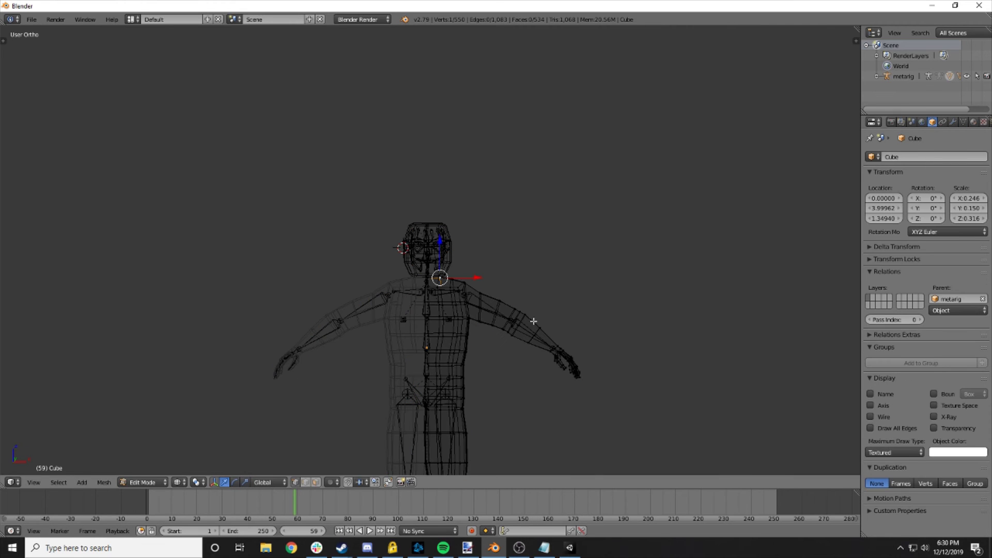
pyautogui.click(954, 123)
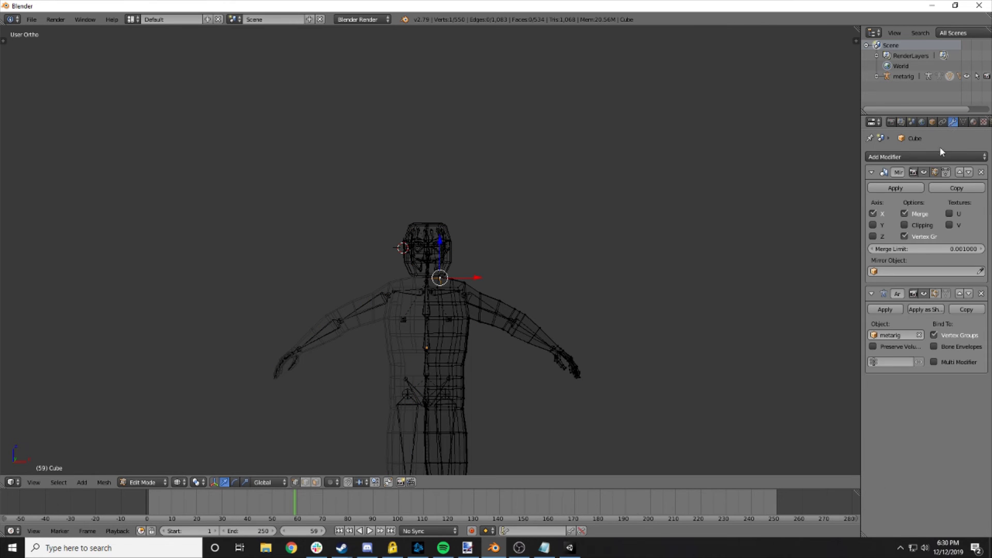
pyautogui.click(965, 122)
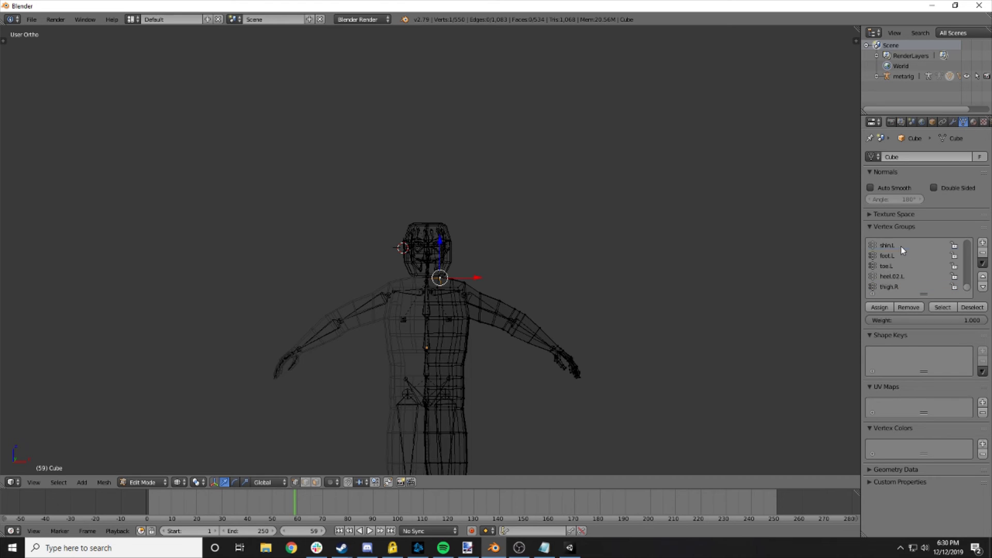
# - Select the vertices assigned to foot groups such as toe.L and toe.R to check them, then deselect everything and leave Edit Mode
pyautogui.click(943, 307)
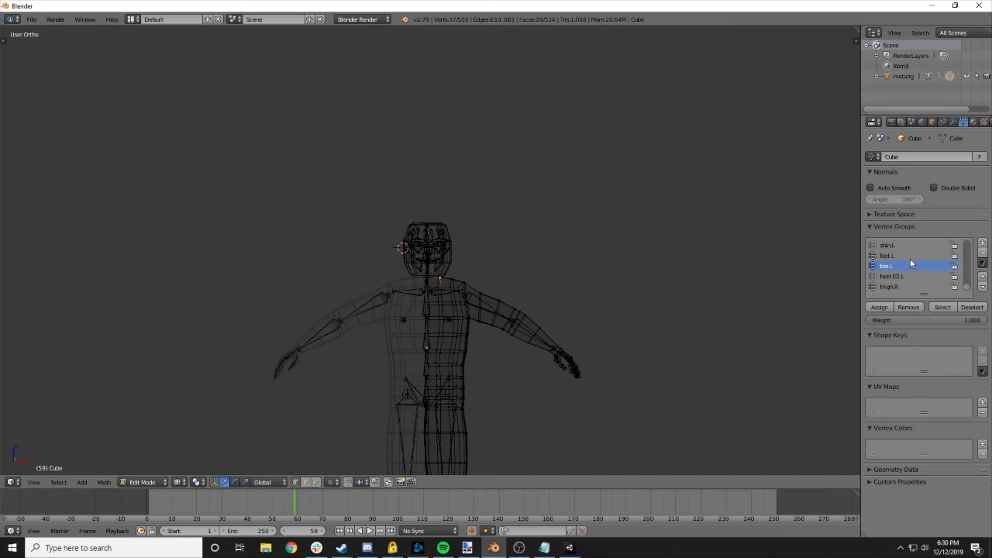
pyautogui.scroll(-4, 918, 268)
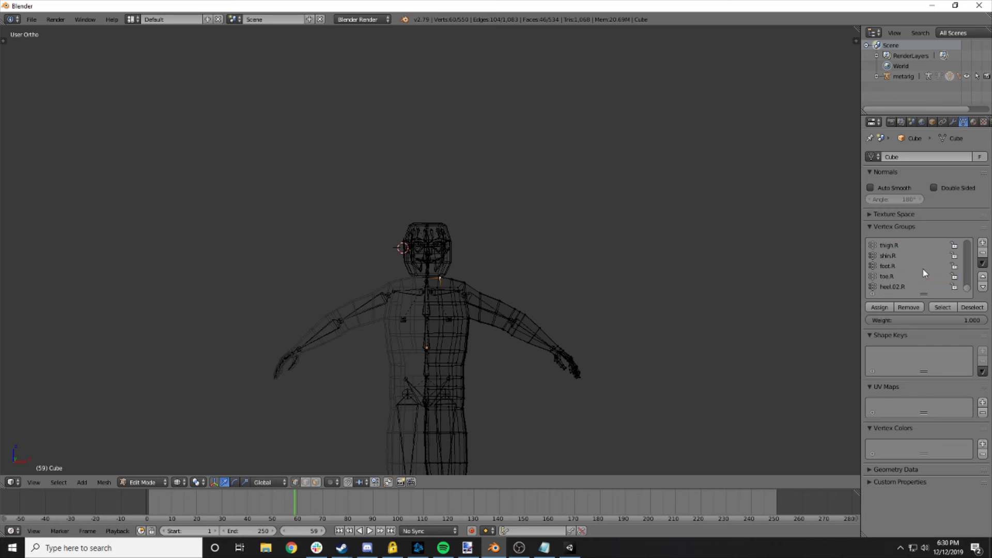
pyautogui.click(887, 276)
pyautogui.click(943, 308)
pyautogui.scroll(-6, 621, 328)
pyautogui.scroll(2, 611, 341)
pyautogui.moveTo(549, 369); pyautogui.dragTo(503, 382, button='middle')
pyautogui.press('a')
pyautogui.press('Tab')
# - Select the metarig armature and switch it to Pose Mode
pyautogui.rightClick(444, 287)
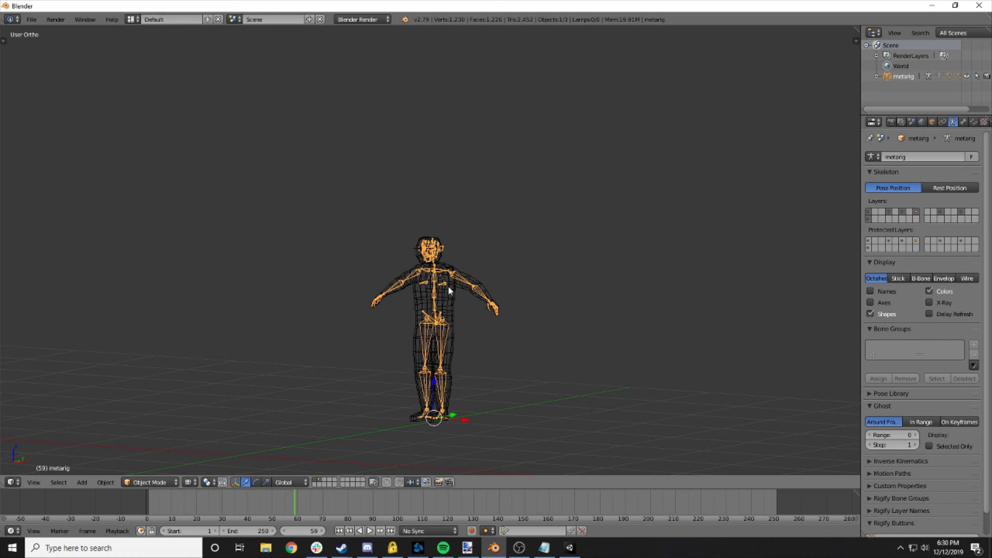
pyautogui.click(163, 481)
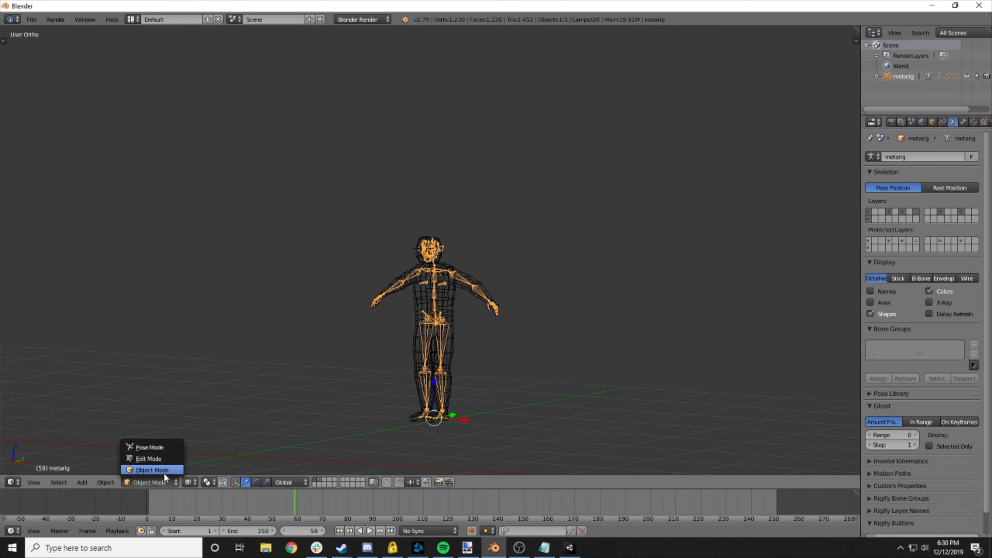
pyautogui.click(149, 447)
# - Test the left arm's deformation by rotating the forearm.L bone downward and raising the upper_arm.L bone
pyautogui.moveTo(476, 376); pyautogui.dragTo(462, 302, button='middle')
pyautogui.press('r')
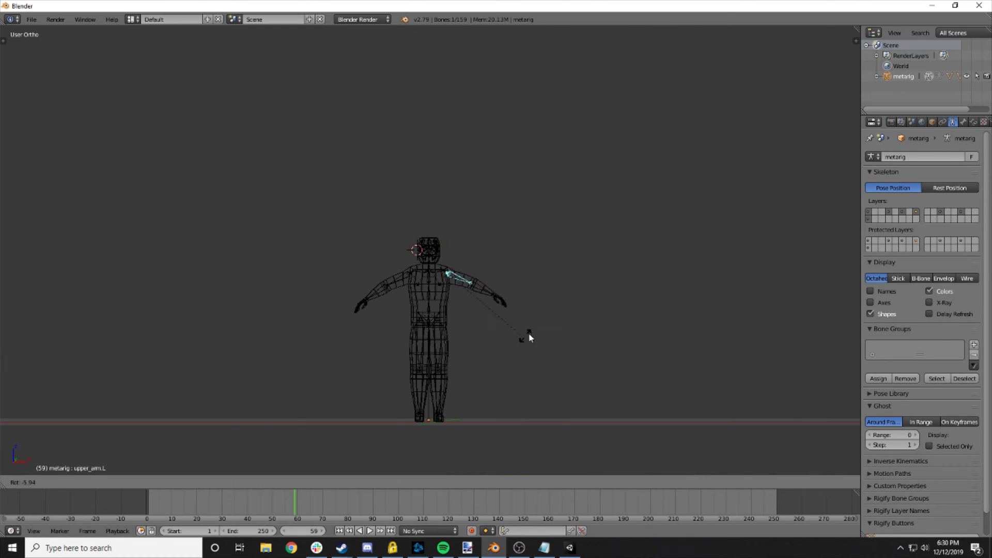
pyautogui.rightClick(542, 279)
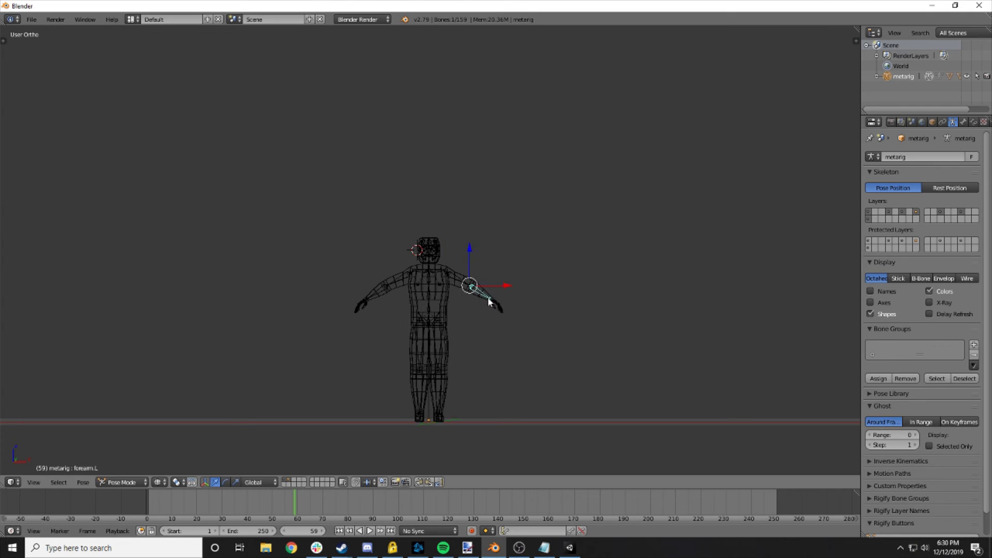
pyautogui.press('r')
pyautogui.click(472, 358)
pyautogui.press('r')
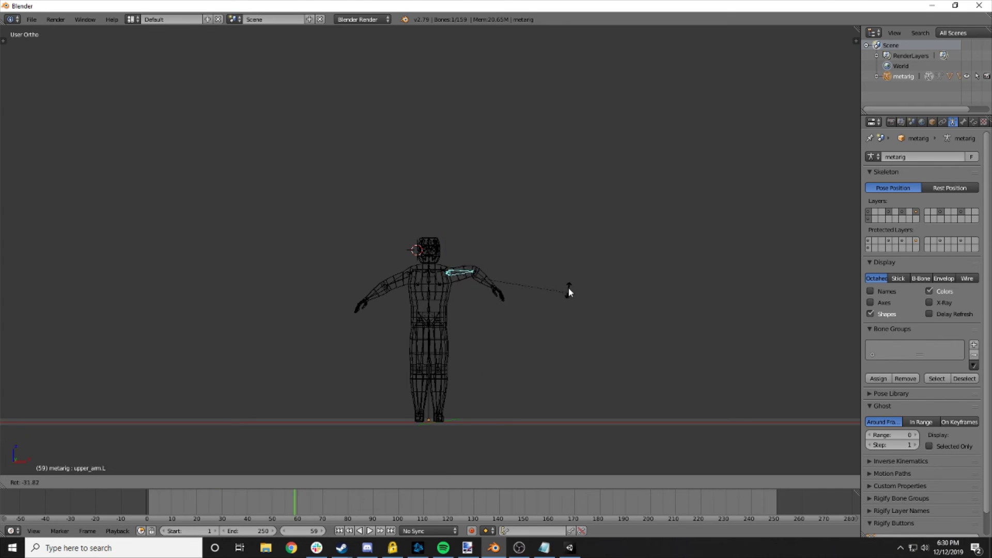
pyautogui.click(560, 285)
# - Test the right arm's deformation by raising the upper_arm.R bone and rotating the forearm.R bone downward
pyautogui.rightClick(399, 278)
pyautogui.press('r')
pyautogui.click(424, 384)
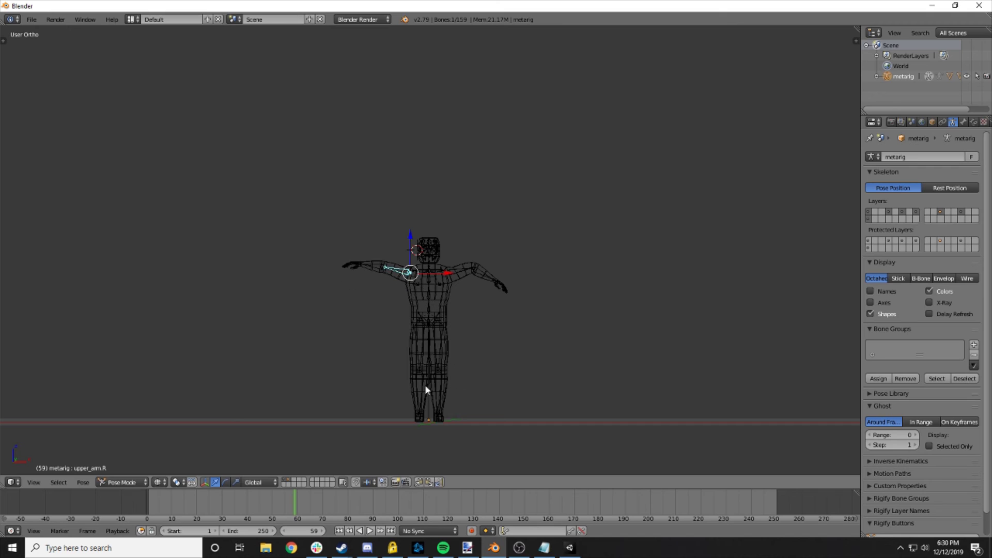
pyautogui.rightClick(367, 268)
pyautogui.press('r')
pyautogui.click(431, 347)
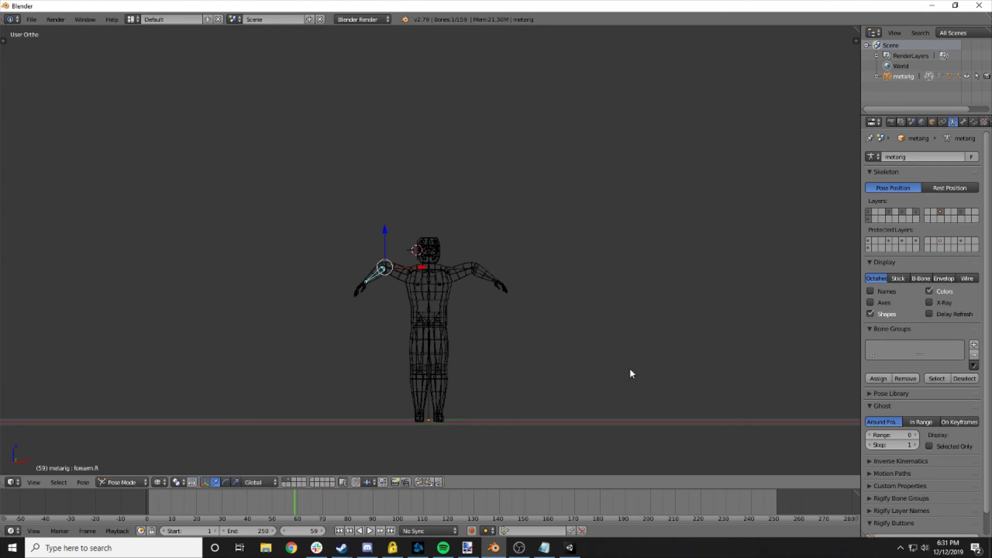
# - Undo all the test rotations of both arms
pyautogui.hotkey('ctrl', 'z')
pyautogui.hotkey('ctrl', 'z')
pyautogui.hotkey('ctrl', 'z')
pyautogui.hotkey('ctrl', 'z')
pyautogui.hotkey('ctrl', 'z')
pyautogui.hotkey('ctrl', 'z')
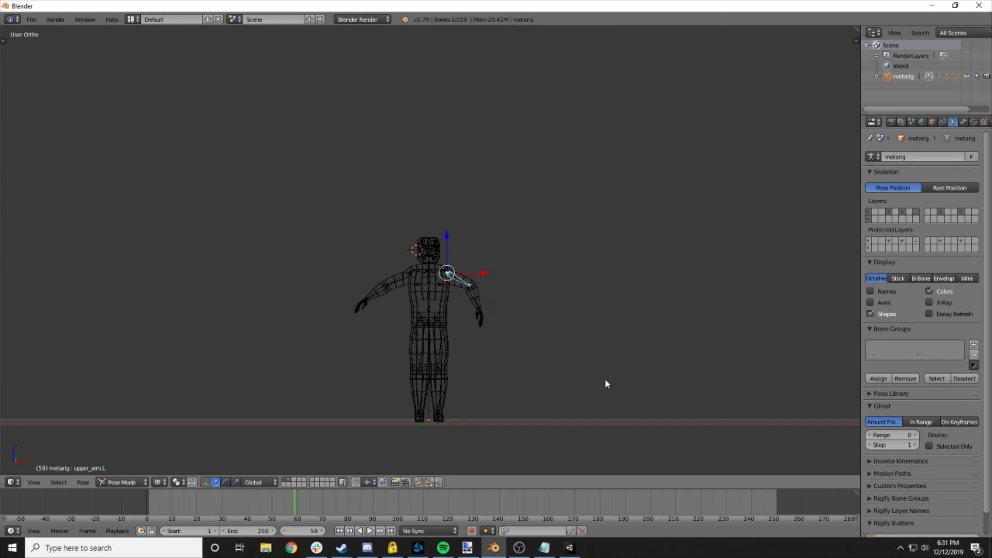
pyautogui.hotkey('ctrl', 'z')
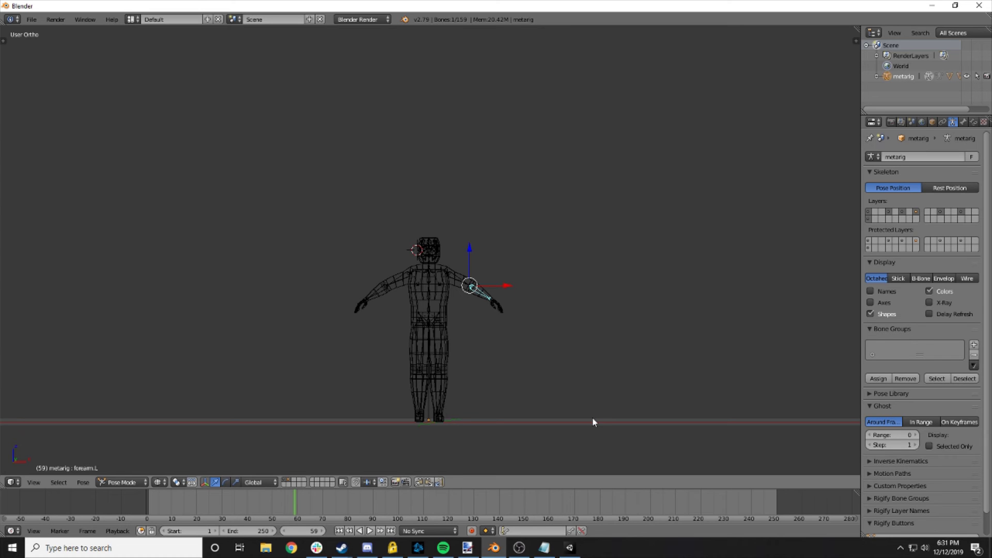
pyautogui.press('Tab')
pyautogui.moveTo(535, 289); pyautogui.dragTo(574, 303, button='middle')
pyautogui.press('Tab')
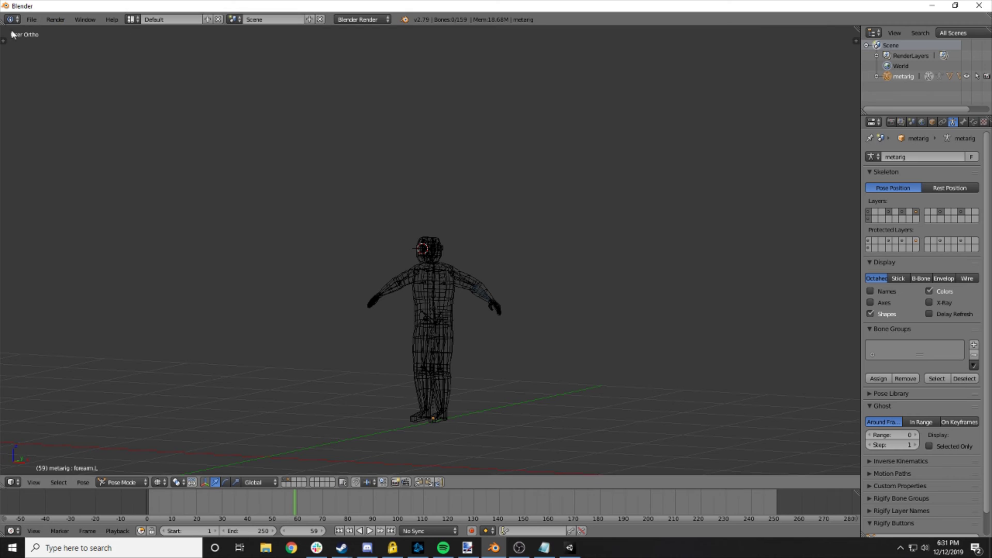
# - Save the file as guy.blend in D:\Documents\DumpingGround\Assets
pyautogui.click(31, 20)
pyautogui.click(51, 109)
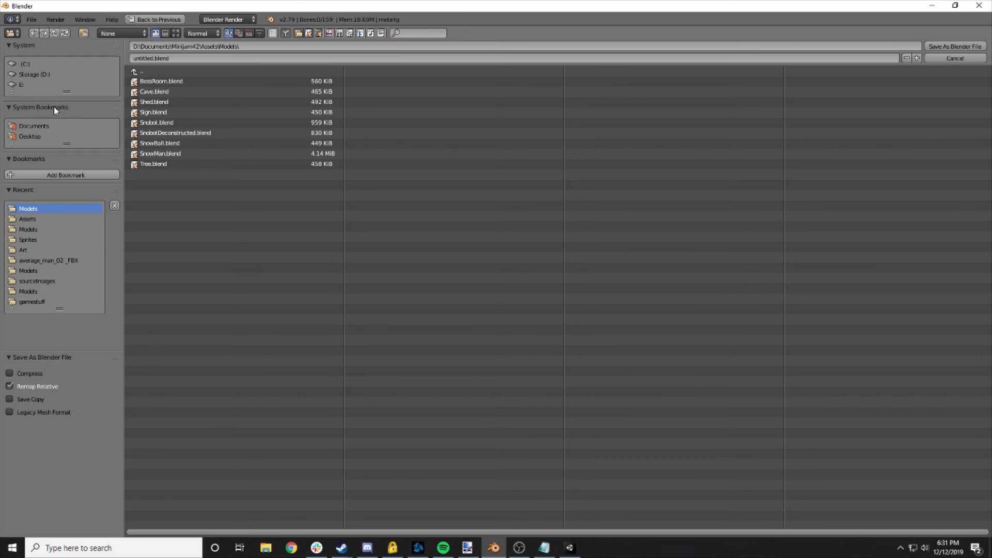
pyautogui.click(145, 73)
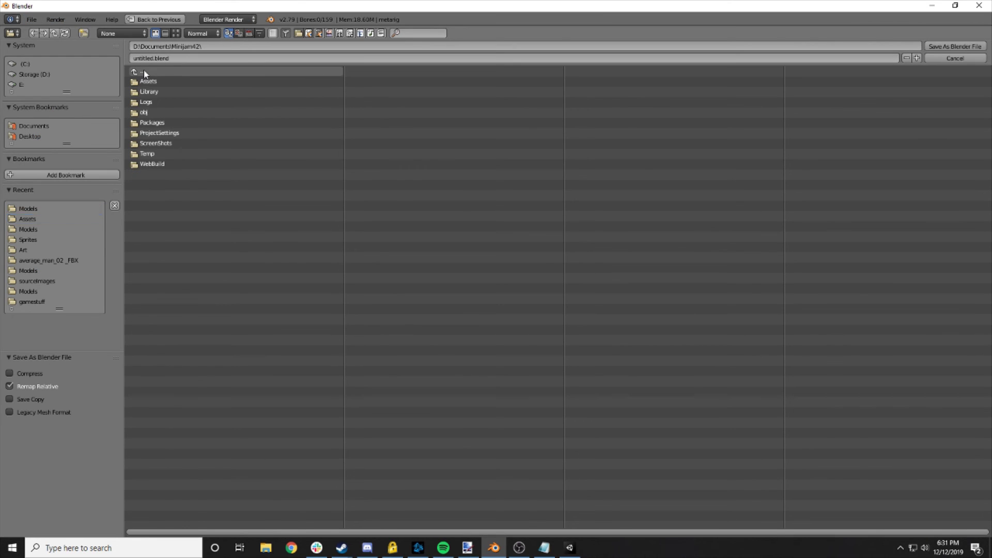
pyautogui.click(145, 73)
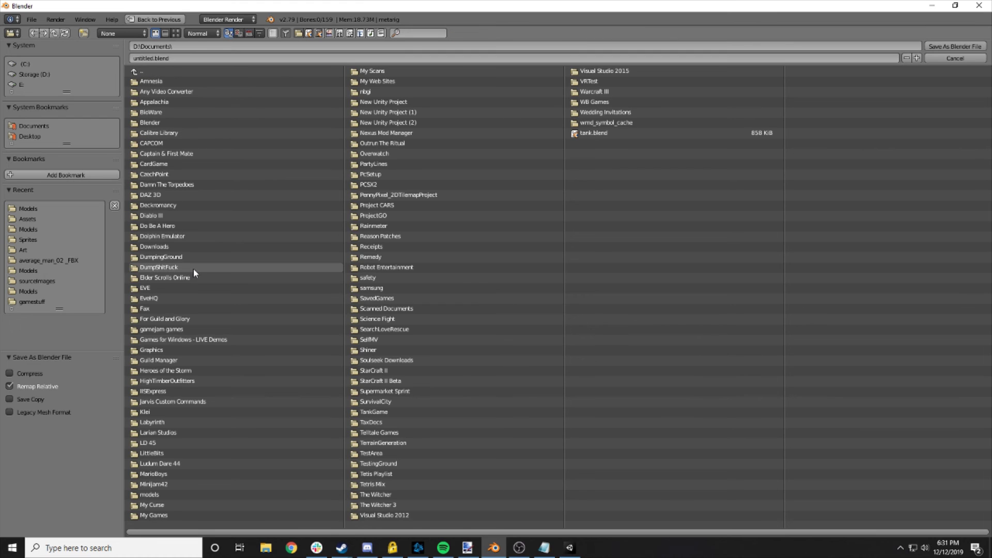
pyautogui.click(181, 258)
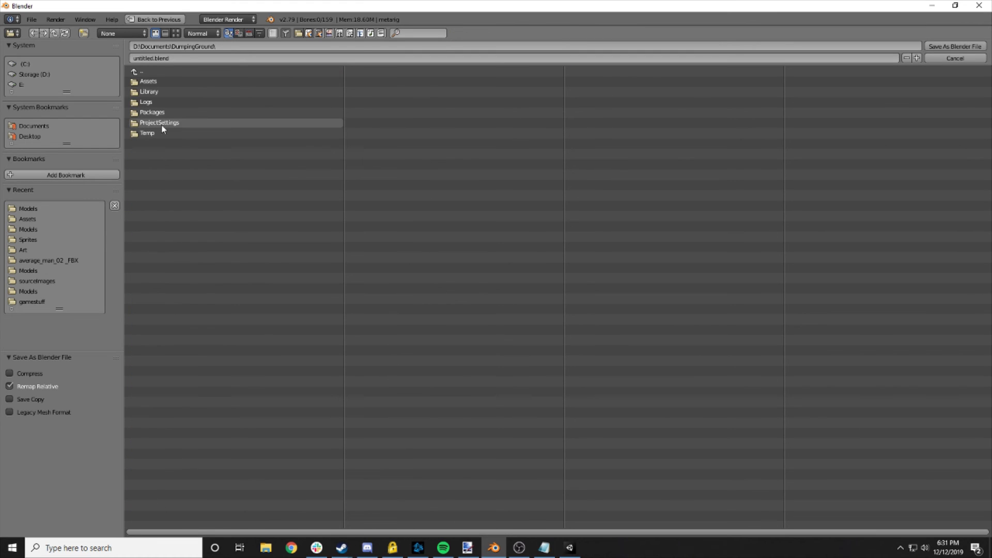
pyautogui.click(155, 81)
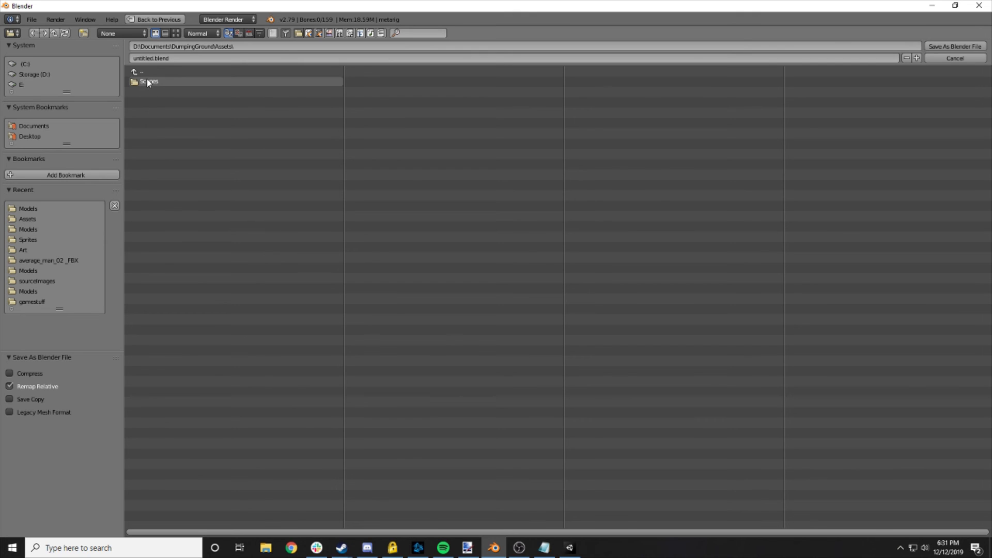
pyautogui.click(129, 58)
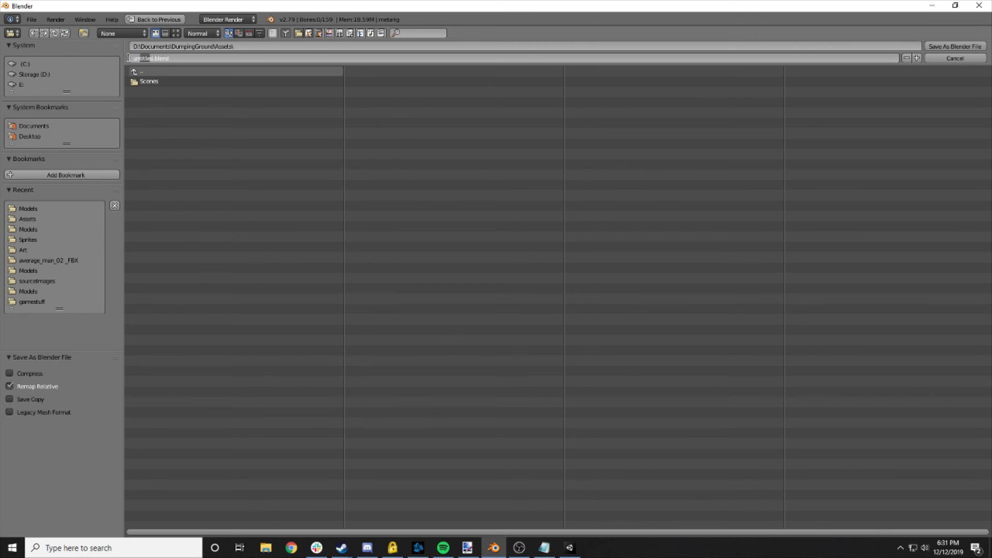
pyautogui.press('BackSpace')
pyautogui.click(955, 47)
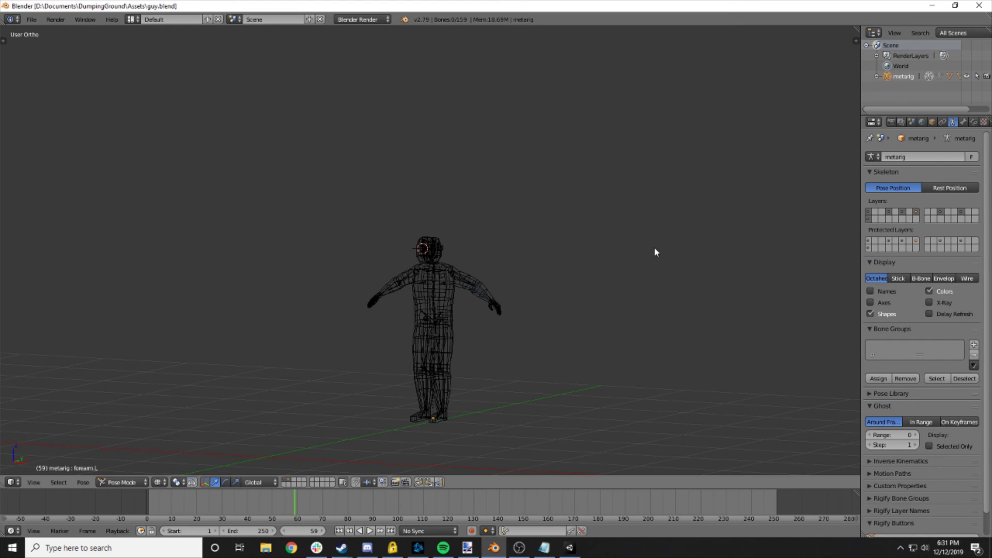
# - Switch to Unity and apply the Humanoid animation type to the rig of the guy model in Assets
pyautogui.hotkey('alt', 'Tab')
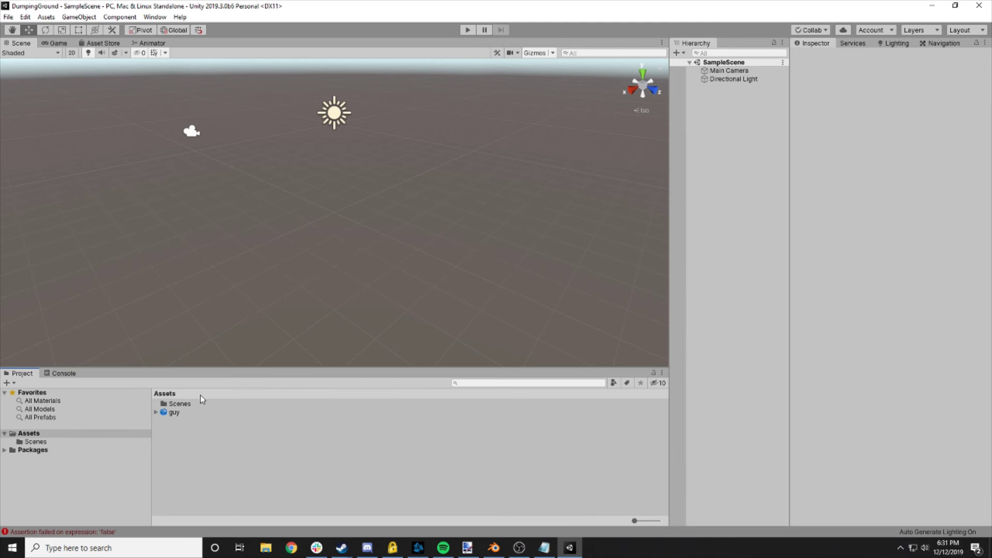
pyautogui.click(176, 412)
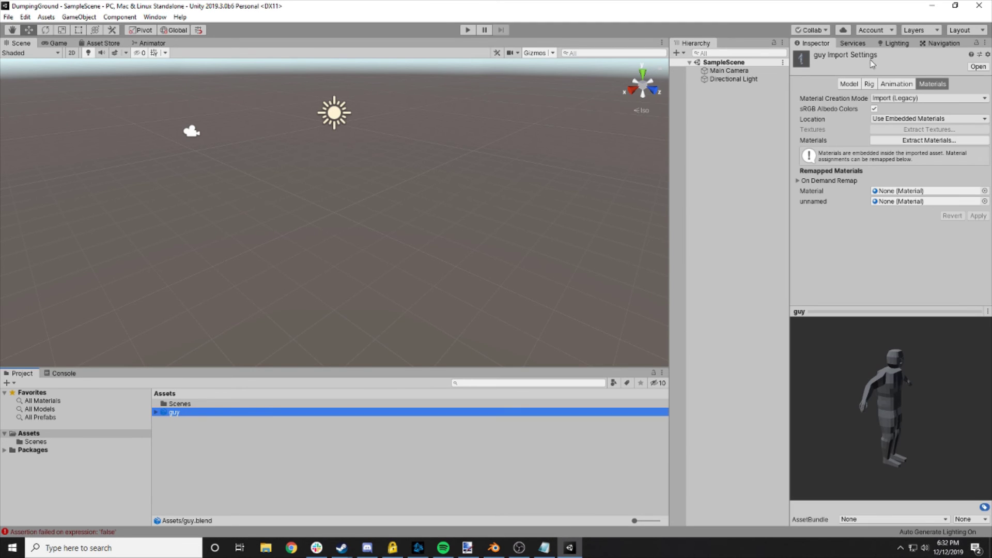
pyautogui.click(897, 85)
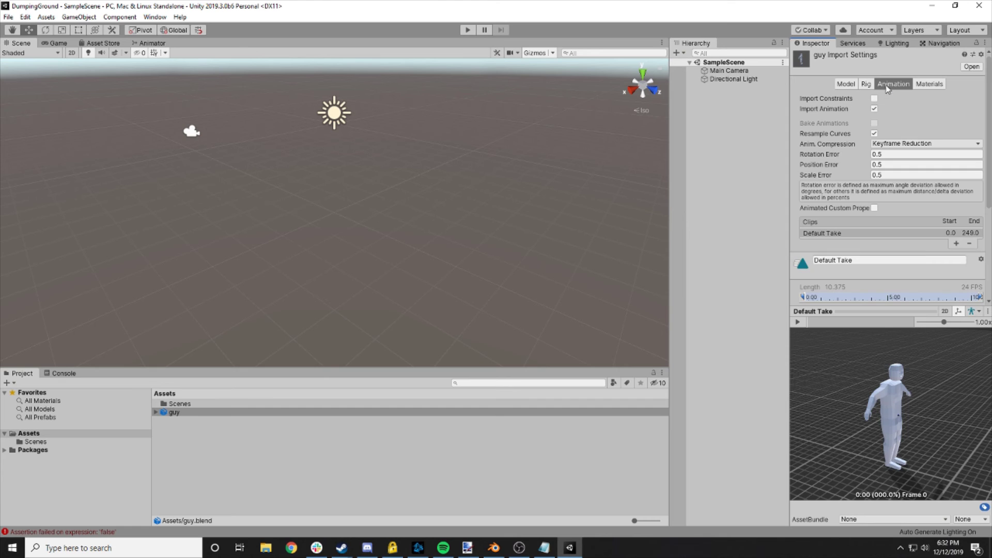
pyautogui.click(847, 84)
pyautogui.click(868, 84)
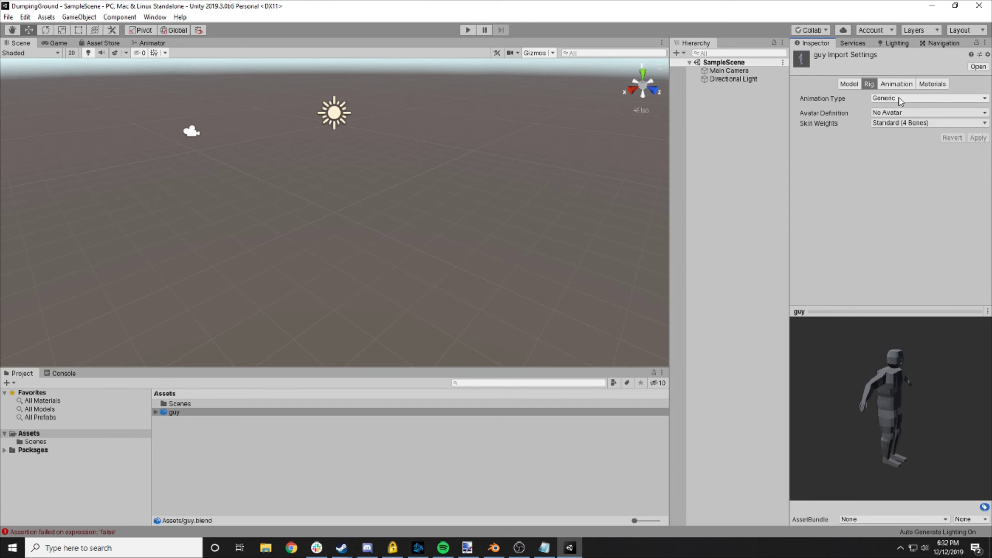
pyautogui.click(899, 99)
pyautogui.click(903, 145)
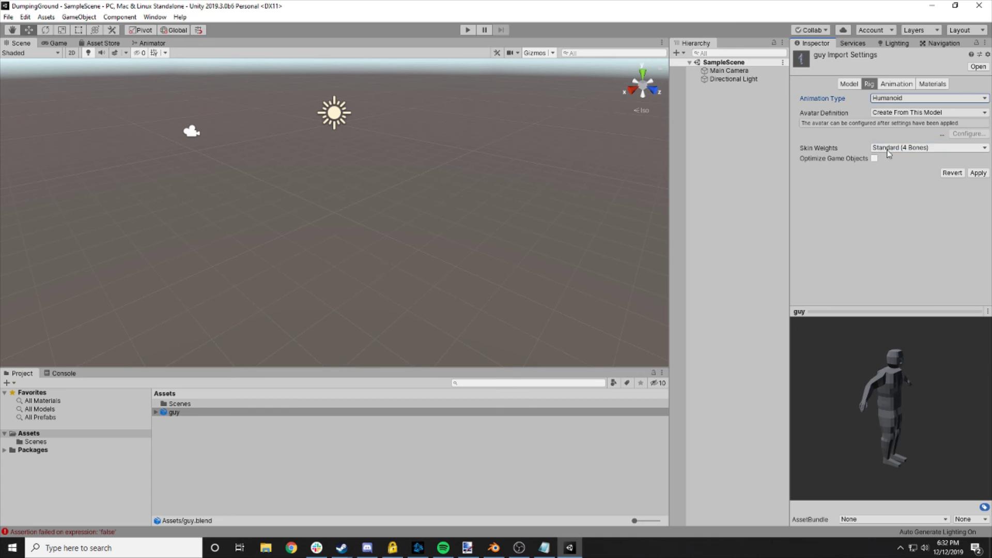
pyautogui.click(978, 174)
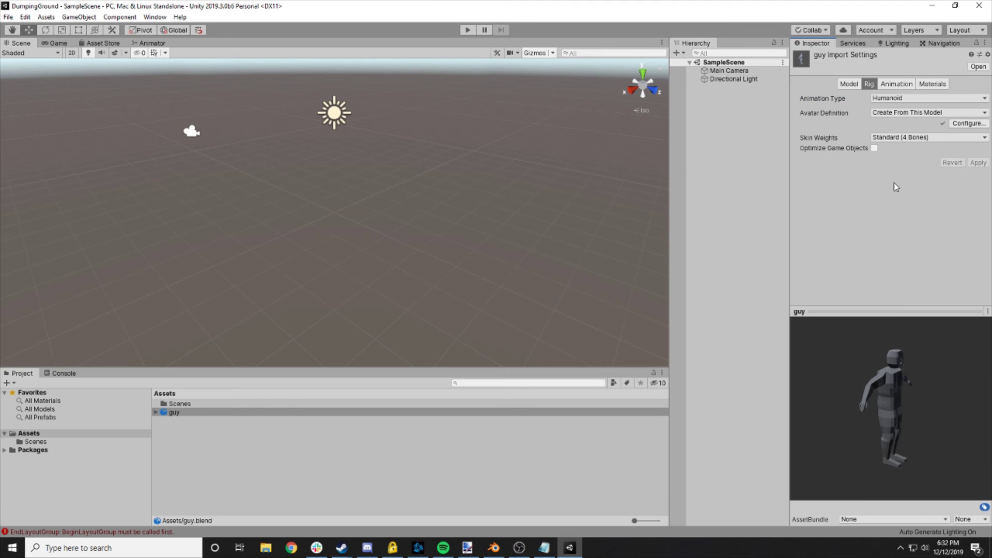
# - Open the guy model's avatar configuration, check the hips, left upper arm and right lower arm bone mappings, and close it
pyautogui.click(960, 124)
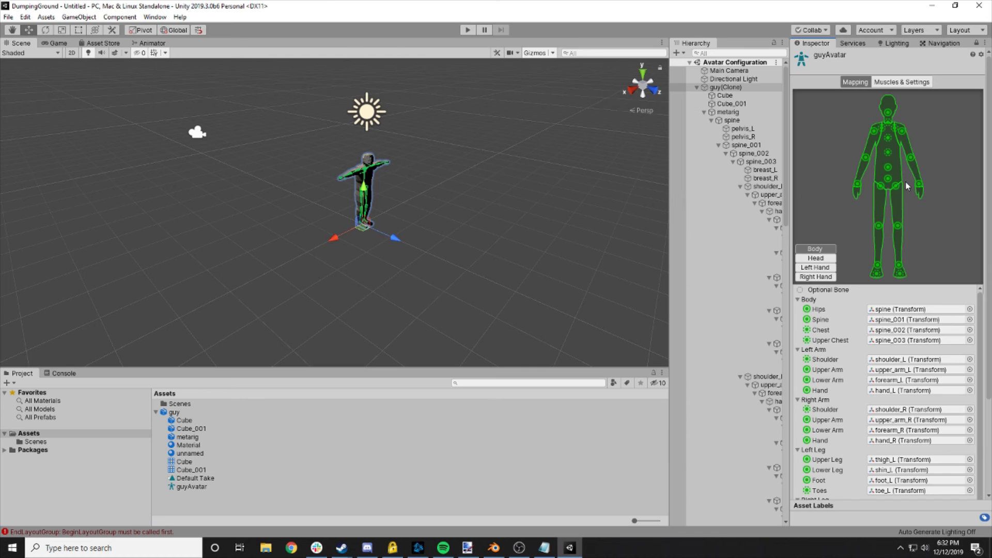
pyautogui.click(913, 310)
pyautogui.click(917, 370)
pyautogui.click(917, 430)
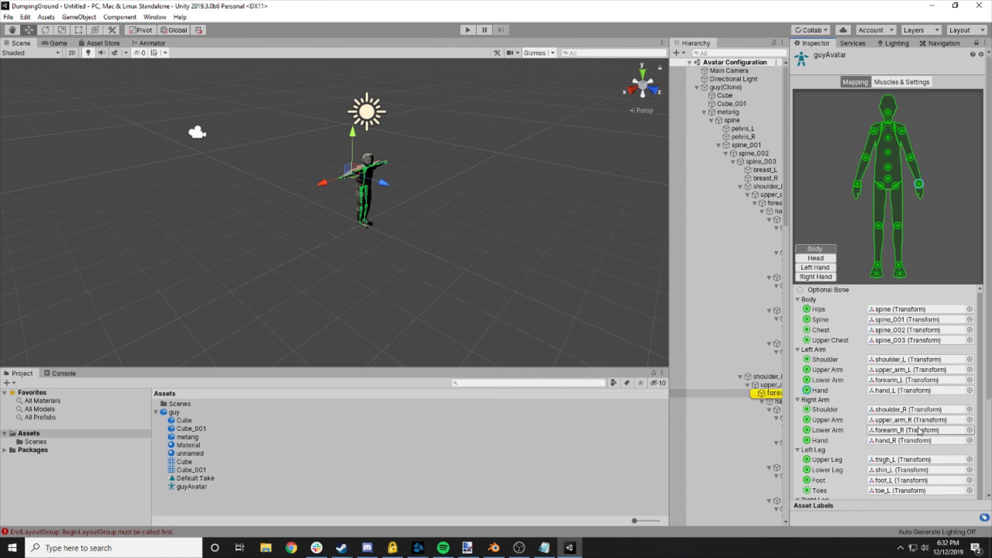
pyautogui.moveTo(545, 258); pyautogui.dragTo(523, 274, button='middle')
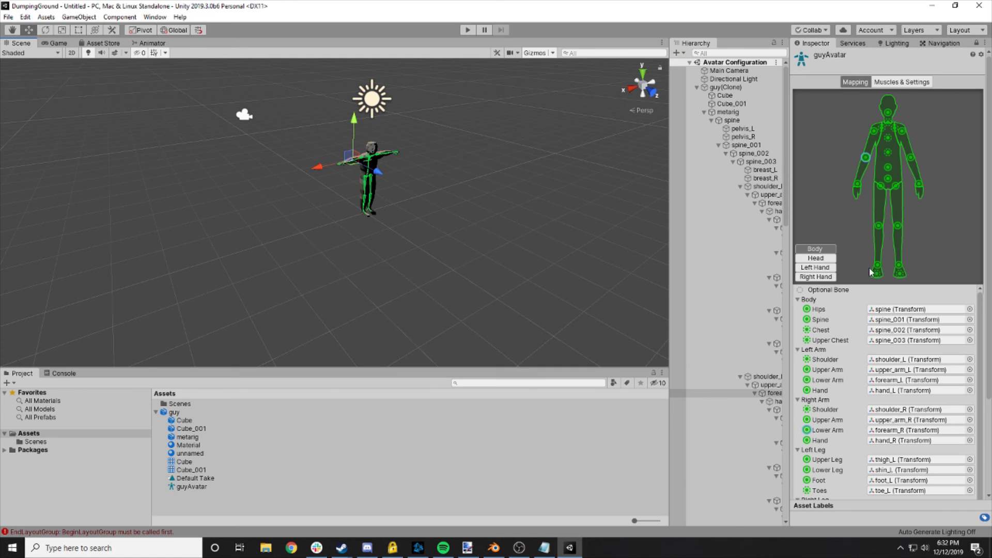
pyautogui.scroll(-2, 966, 466)
pyautogui.click(976, 448)
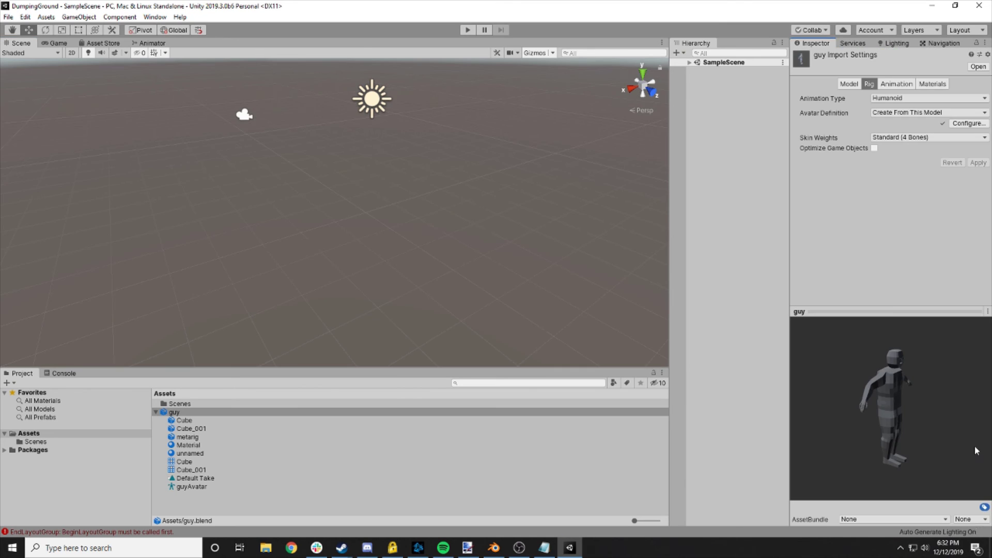
# - Find the RPG Character Mecanim Animation Pack FREE in the Asset Store and import it into the project
pyautogui.click(103, 42)
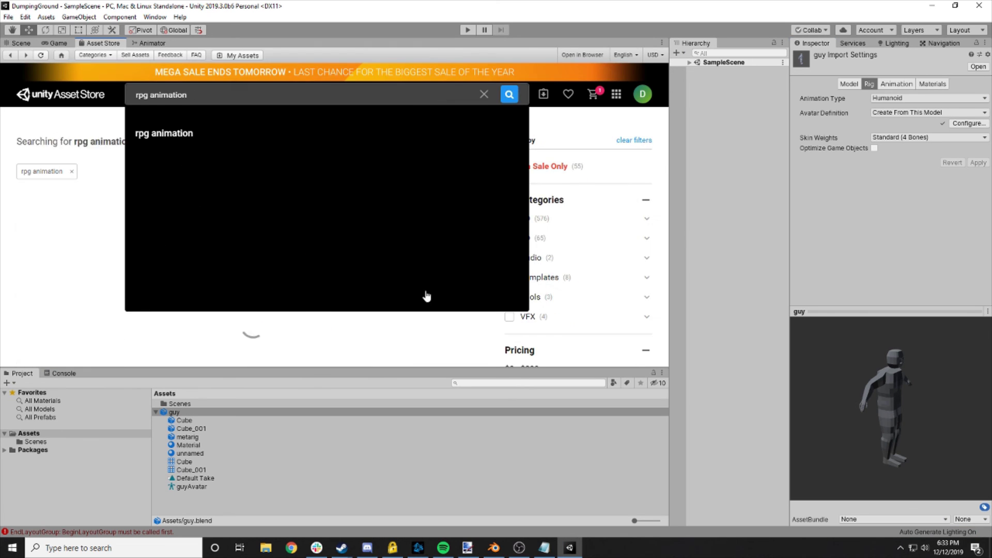
pyautogui.click(199, 278)
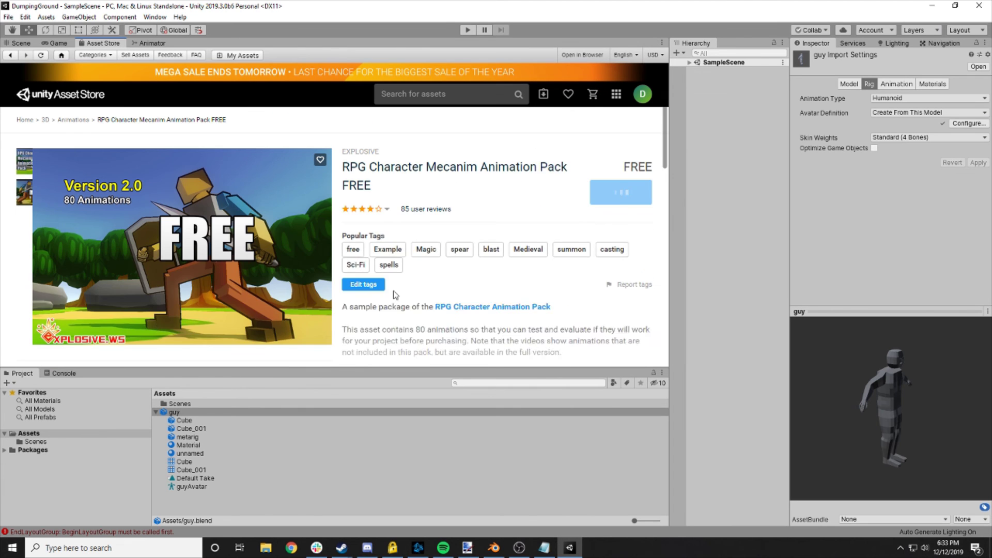
pyautogui.click(166, 185)
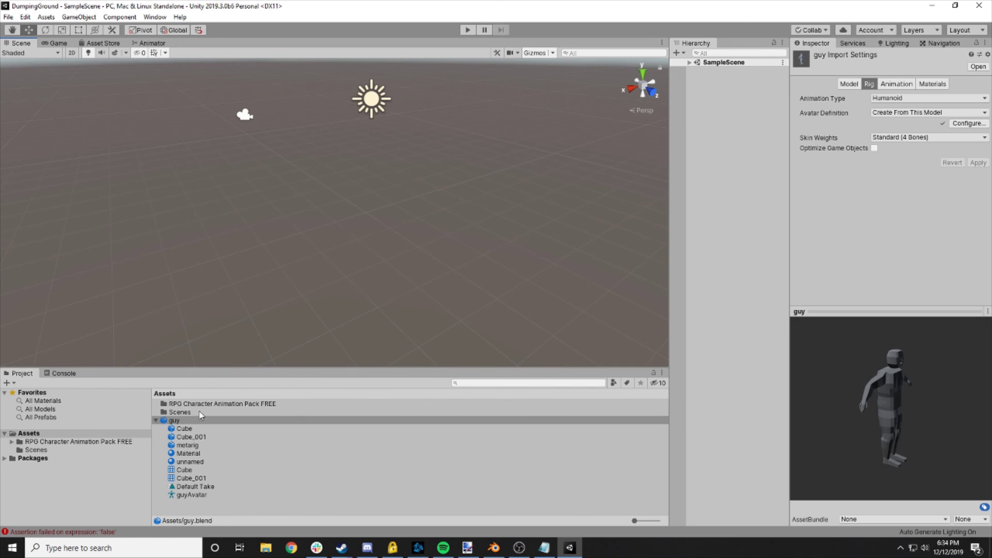
# - Browse the imported pack's Animations folder and the animation files in its 2Hand-Sword subfolder
pyautogui.doubleClick(199, 403)
pyautogui.doubleClick(178, 404)
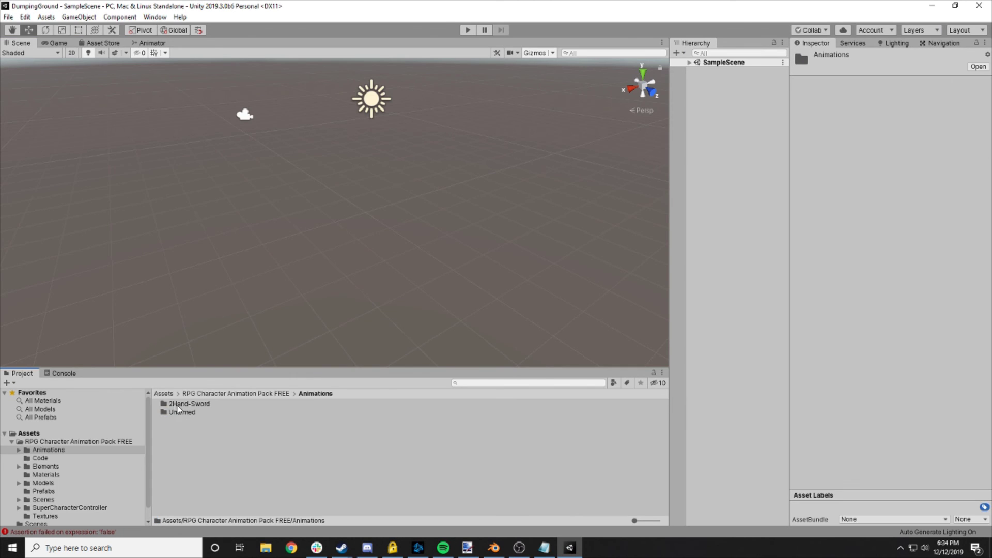
pyautogui.doubleClick(179, 403)
pyautogui.scroll(-4, 215, 432)
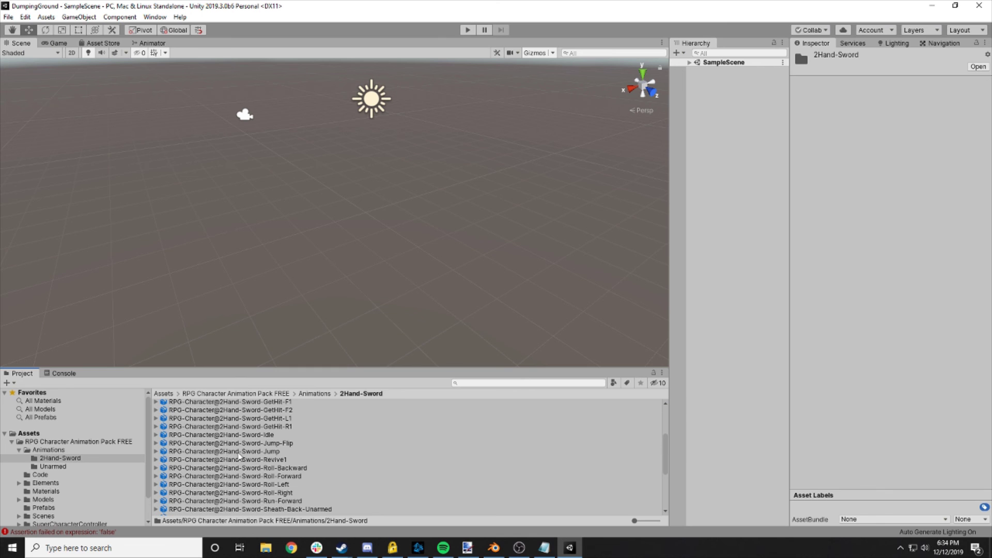
pyautogui.doubleClick(238, 428)
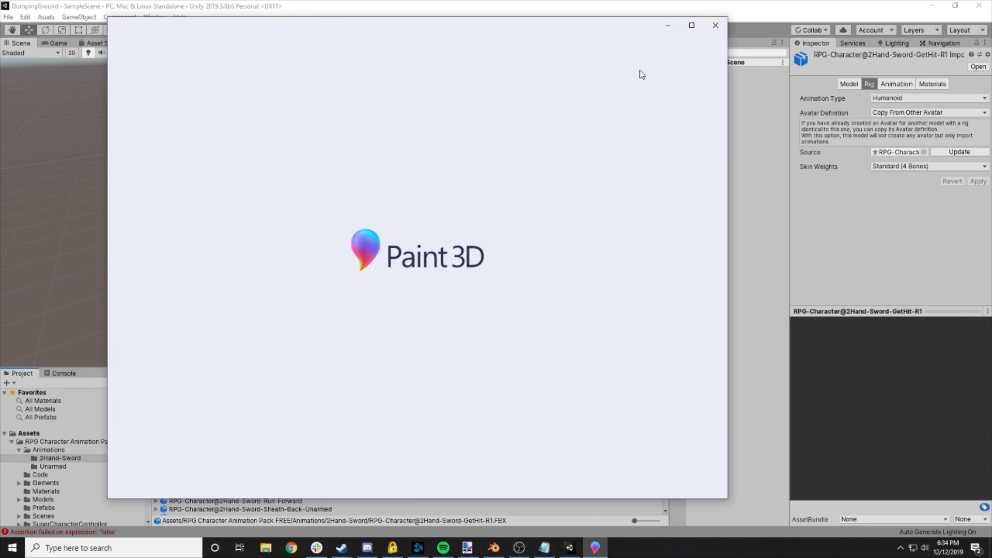
pyautogui.click(715, 25)
# - Expand RPG-Character@2Hand-Sword-Idle and play the preview of its 2Hand-Sword-Idle clip
pyautogui.click(302, 435)
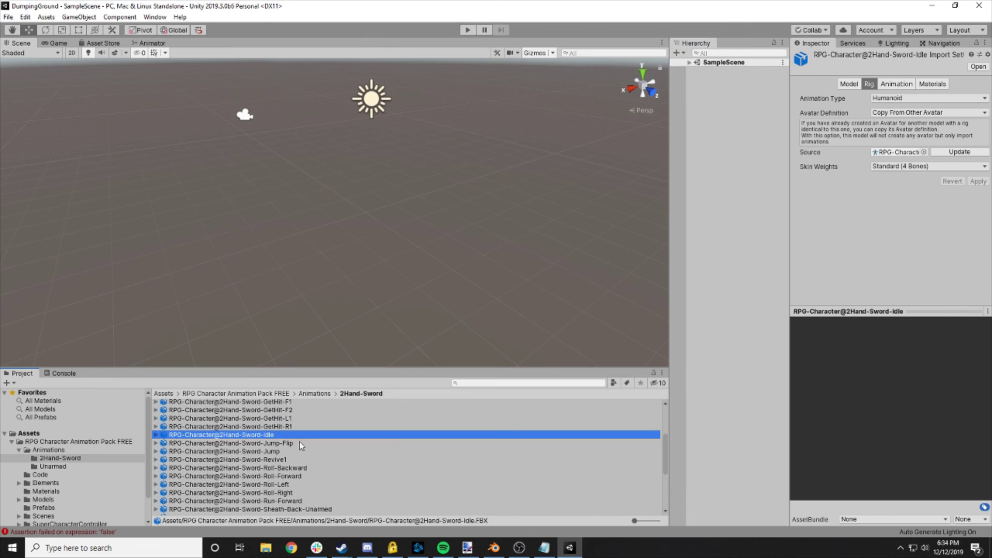
pyautogui.click(156, 434)
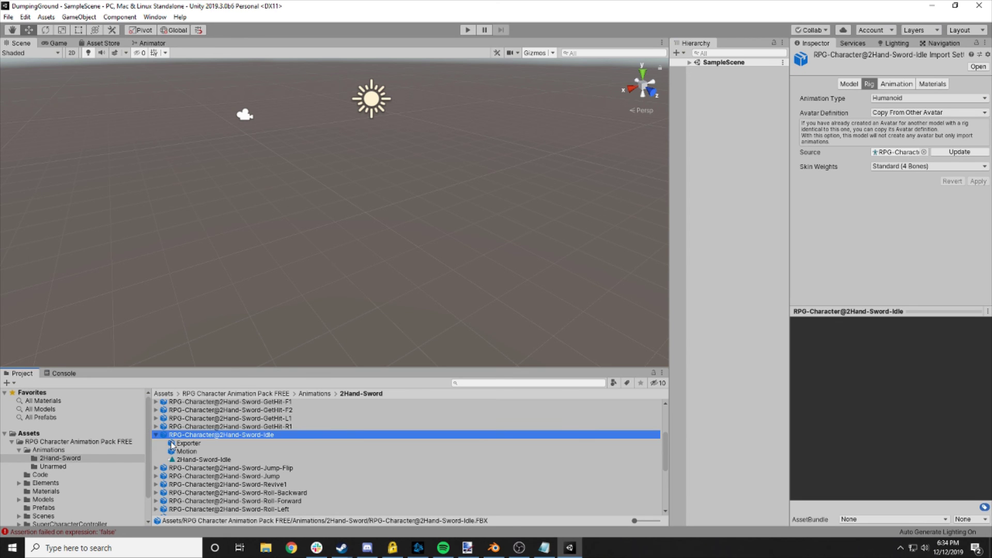
pyautogui.click(191, 460)
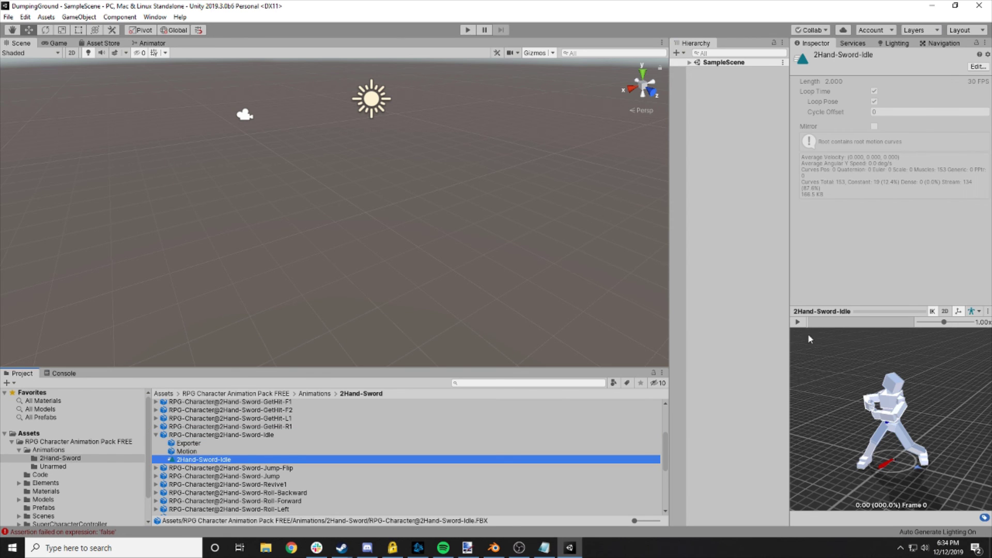
pyautogui.click(797, 322)
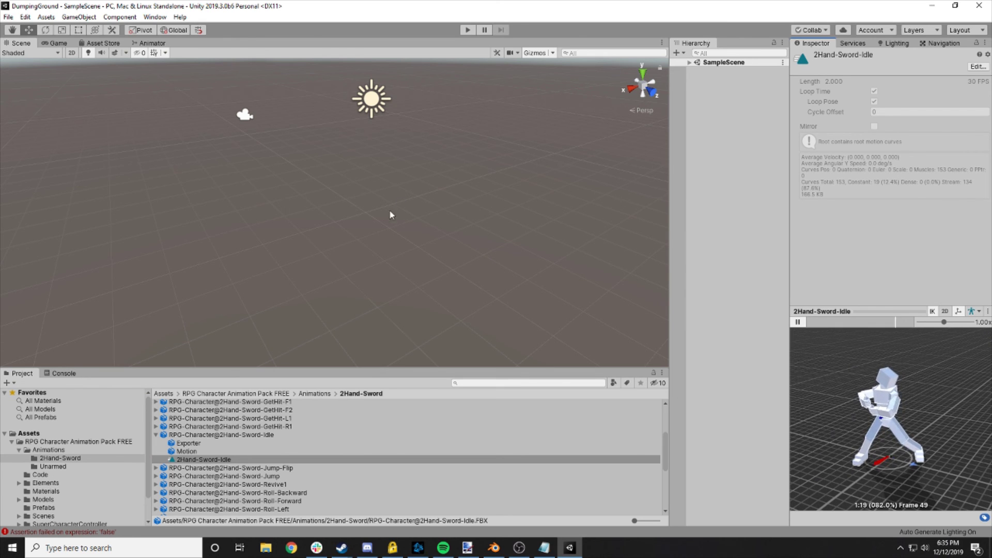
# - Return to the root Assets folder and place the guy model in the scene
pyautogui.click(62, 373)
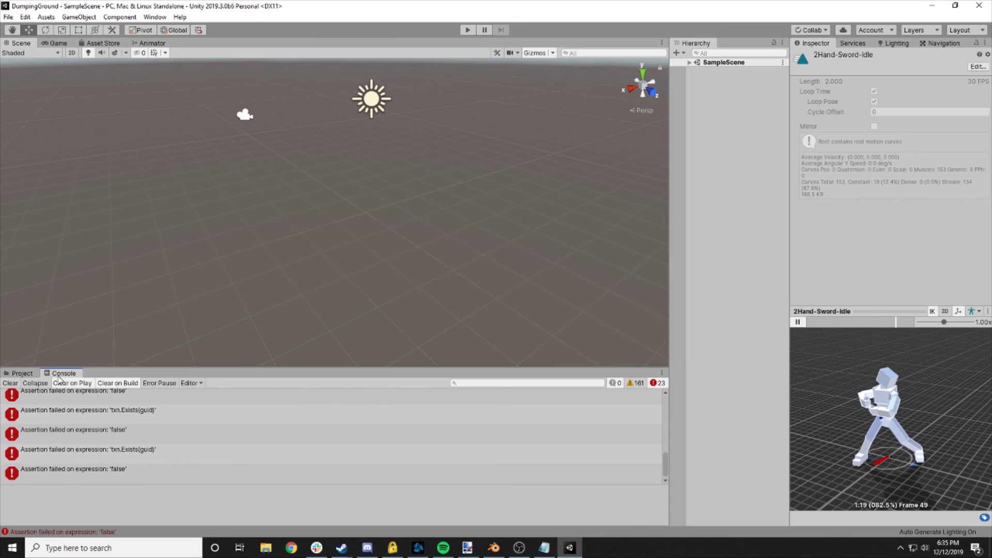
pyautogui.click(22, 373)
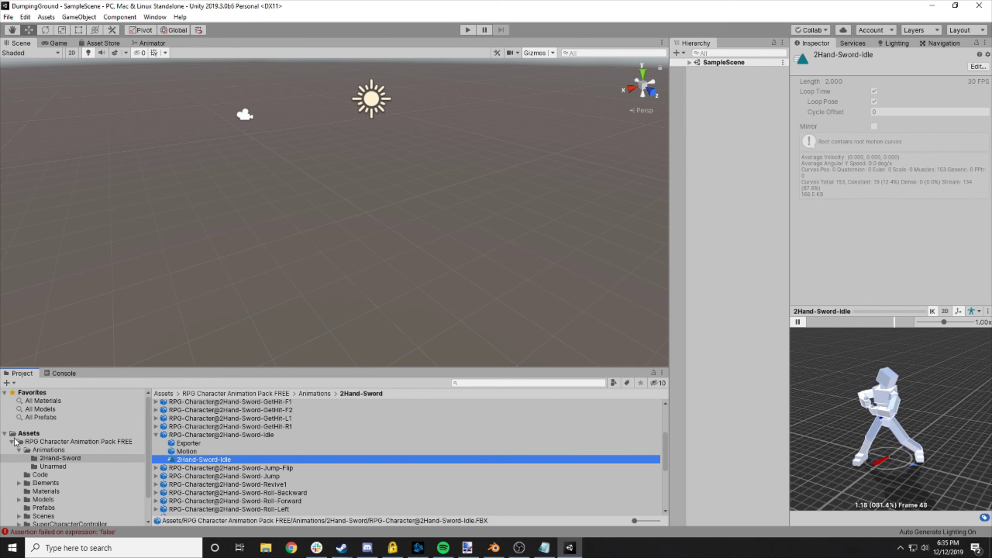
pyautogui.click(16, 442)
pyautogui.click(11, 441)
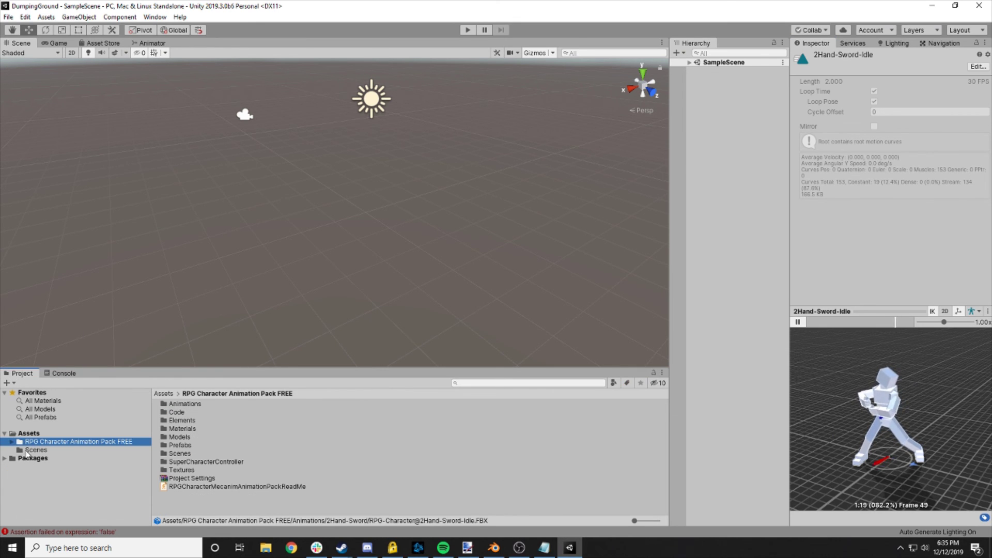
pyautogui.click(31, 450)
pyautogui.click(28, 433)
pyautogui.moveTo(174, 420); pyautogui.dragTo(294, 260)
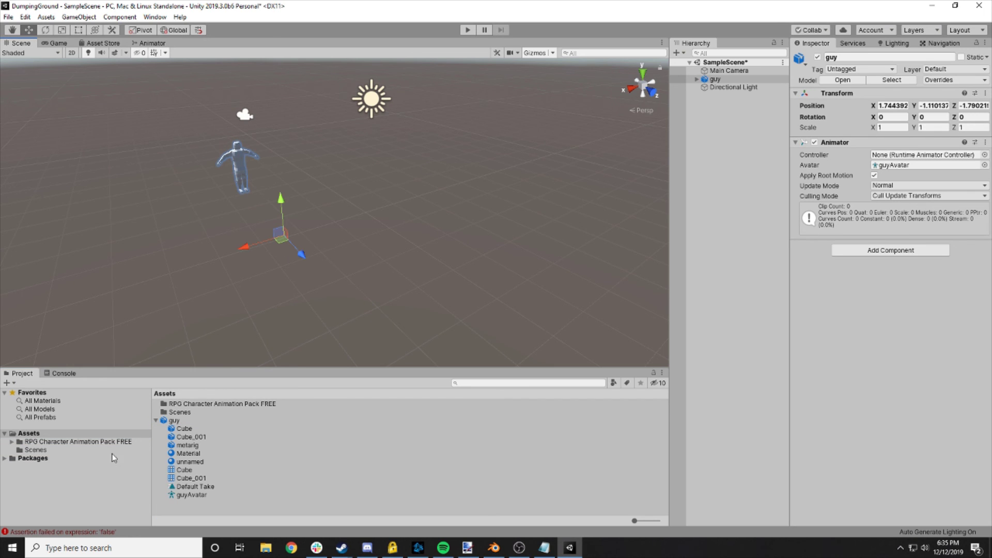
# - Reopen the pack's 2Hand-Sword animations and show the 2Hand-Sword-Idle clip preview on the guy model
pyautogui.doubleClick(234, 405)
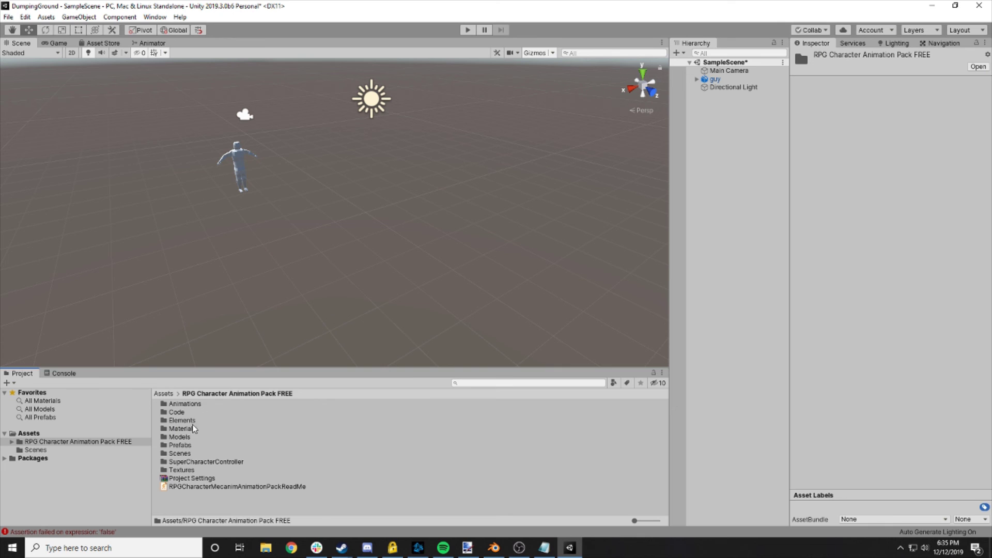
pyautogui.doubleClick(187, 404)
pyautogui.doubleClick(188, 404)
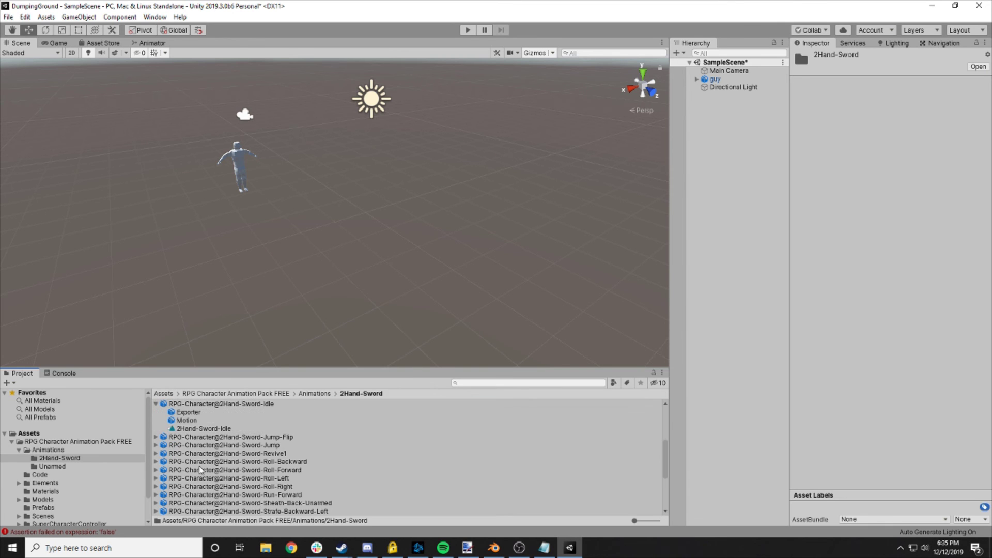
pyautogui.click(192, 429)
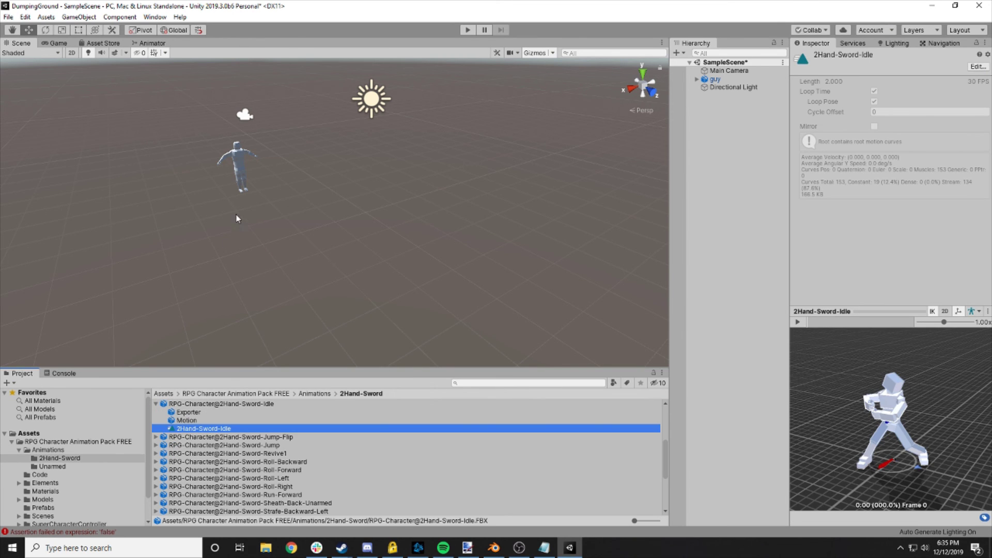
pyautogui.moveTo(847, 351); pyautogui.dragTo(872, 394)
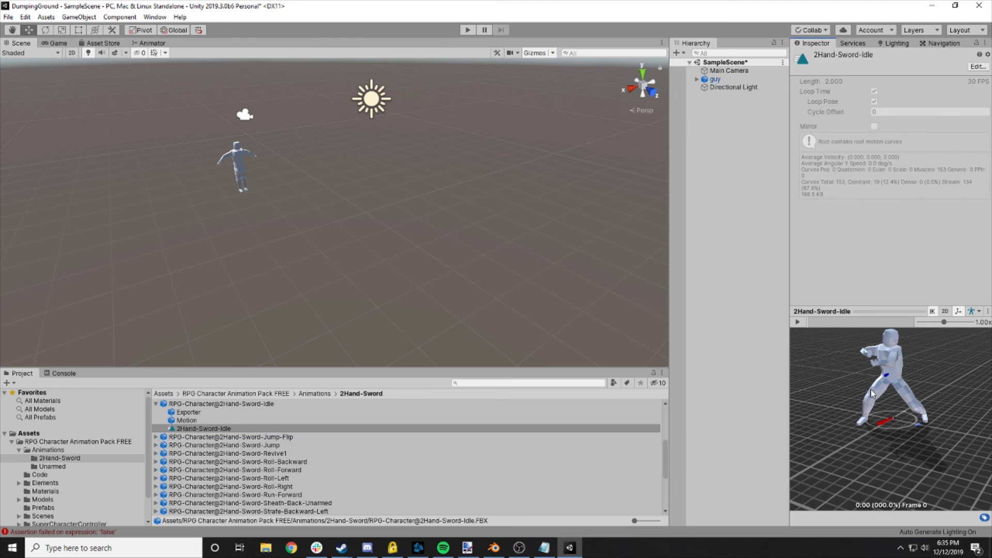
# - Play the 2Hand-Sword-Idle preview on the guy model and examine the motion from different angles
pyautogui.moveTo(852, 434); pyautogui.dragTo(906, 398)
pyautogui.click(801, 316)
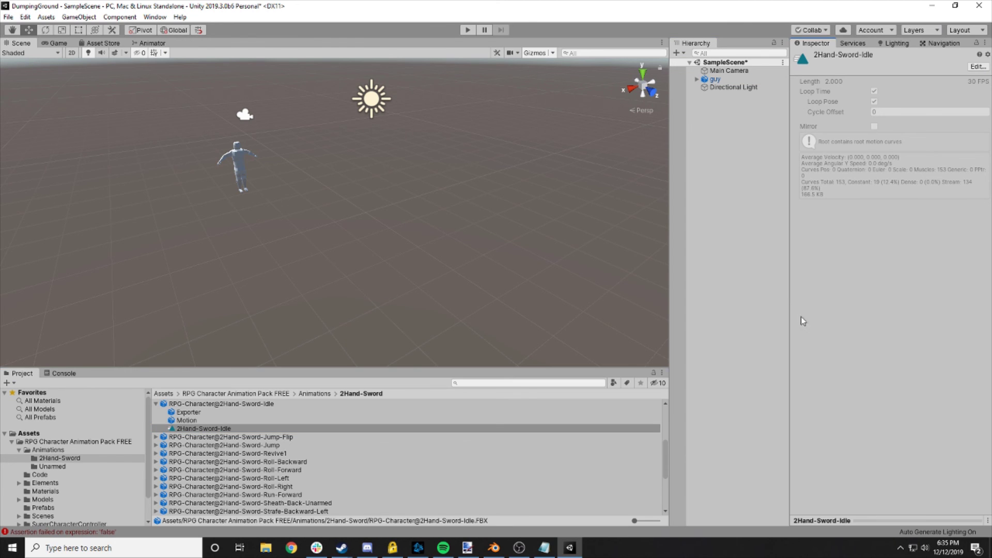
pyautogui.click(843, 519)
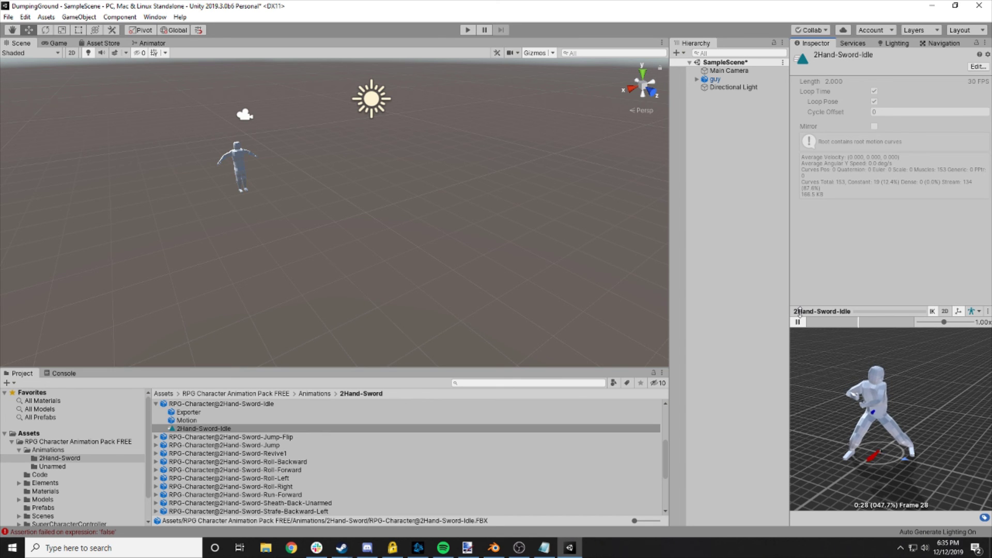
pyautogui.moveTo(846, 401)
pyautogui.mouseDown(button='right')
pyautogui.moveTo(923, 420)
pyautogui.moveTo(848, 436)
pyautogui.moveTo(734, 401)
pyautogui.moveTo(930, 412)
pyautogui.moveTo(73, 401)
pyautogui.moveTo(934, 397)
pyautogui.moveTo(945, 411)
pyautogui.moveTo(933, 395)
pyautogui.moveTo(956, 414)
pyautogui.moveTo(964, 406)
pyautogui.moveTo(78, 423)
pyautogui.moveTo(902, 416)
pyautogui.moveTo(840, 414)
pyautogui.moveTo(849, 419)
pyautogui.mouseUp(button='right')
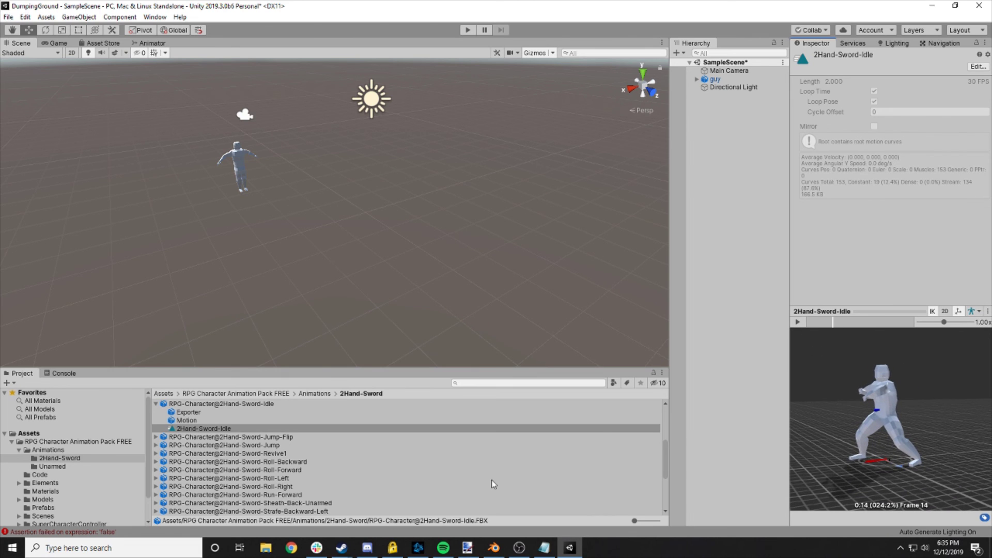
# - Create an Animator Controller named guy in the root Assets folder
pyautogui.click(28, 434)
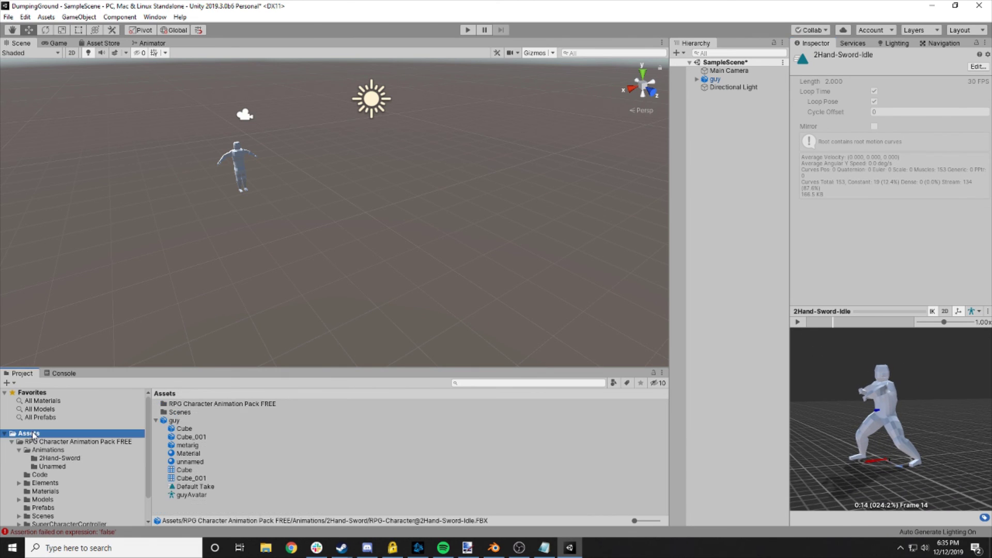
pyautogui.click(156, 420)
pyautogui.rightClick(250, 471)
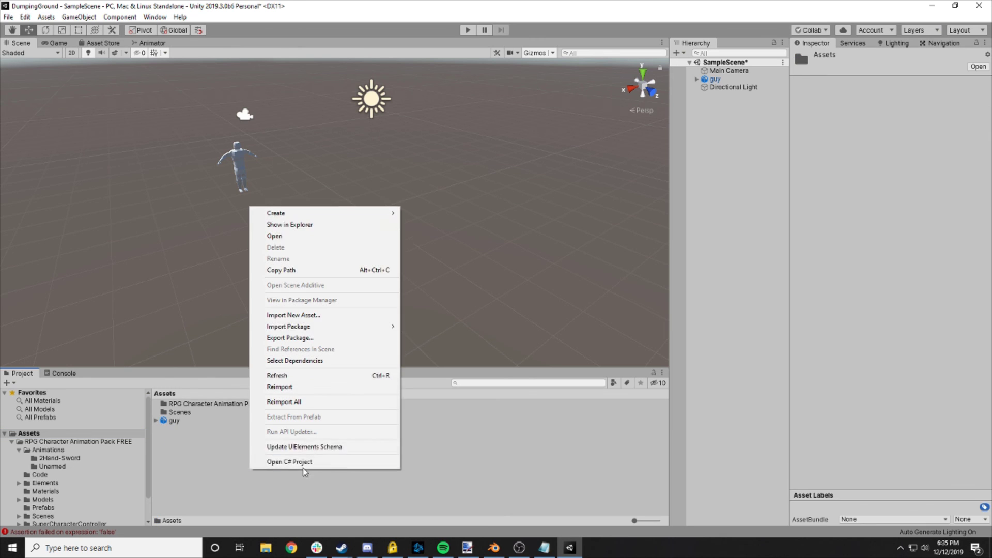
pyautogui.moveTo(367, 213)
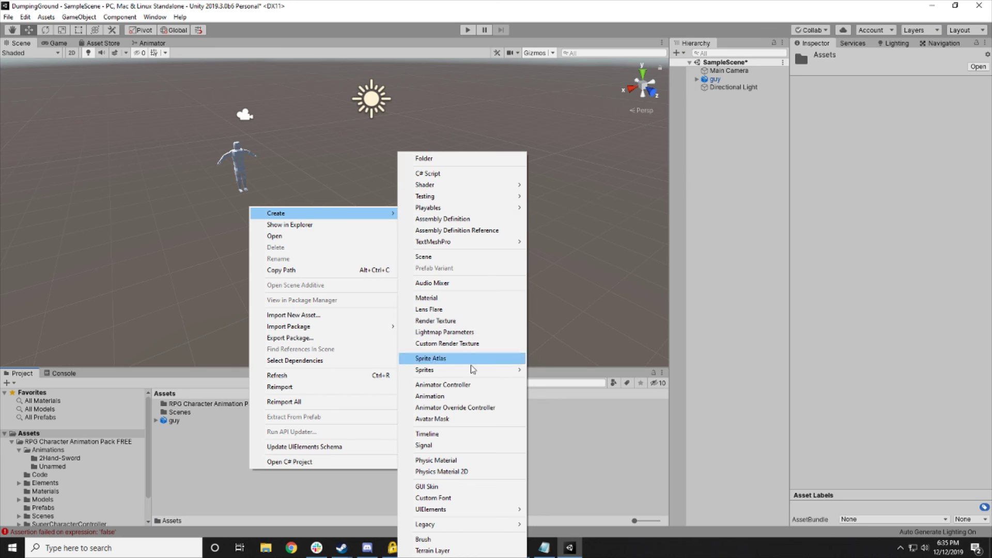
pyautogui.click(465, 384)
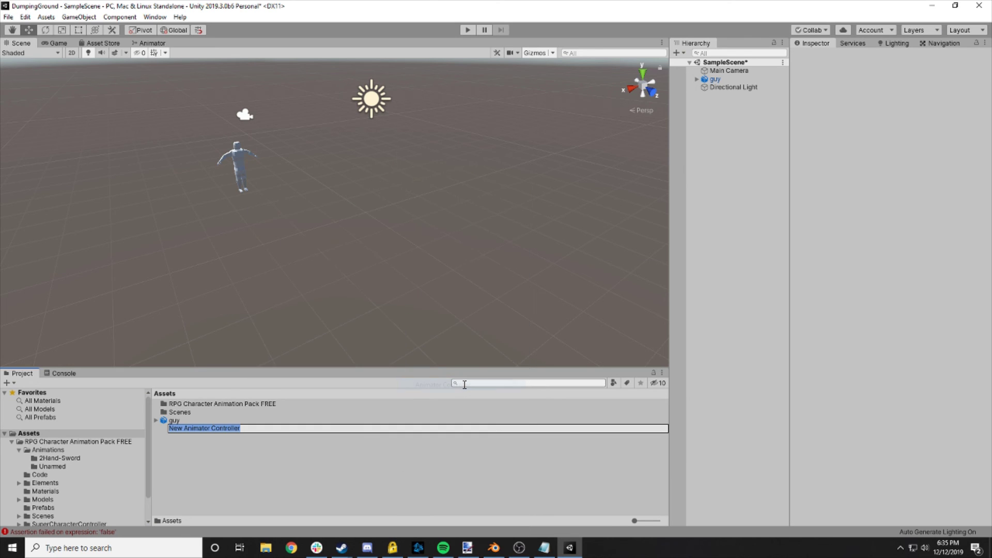
pyautogui.press('Return')
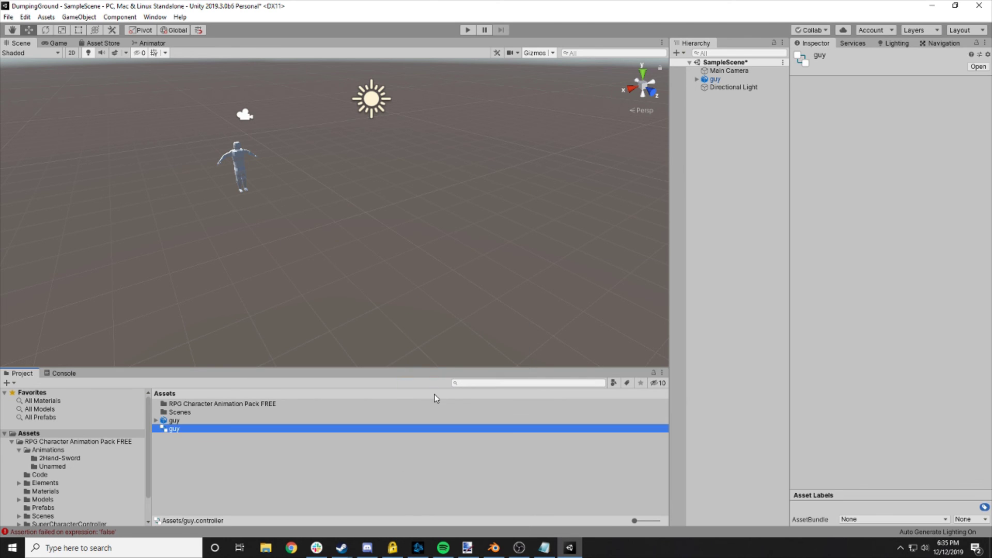
# - Open the guy controller and add the 2Hand-Sword-Idle clip from the 2Hand-Sword folder as its default state
pyautogui.doubleClick(210, 428)
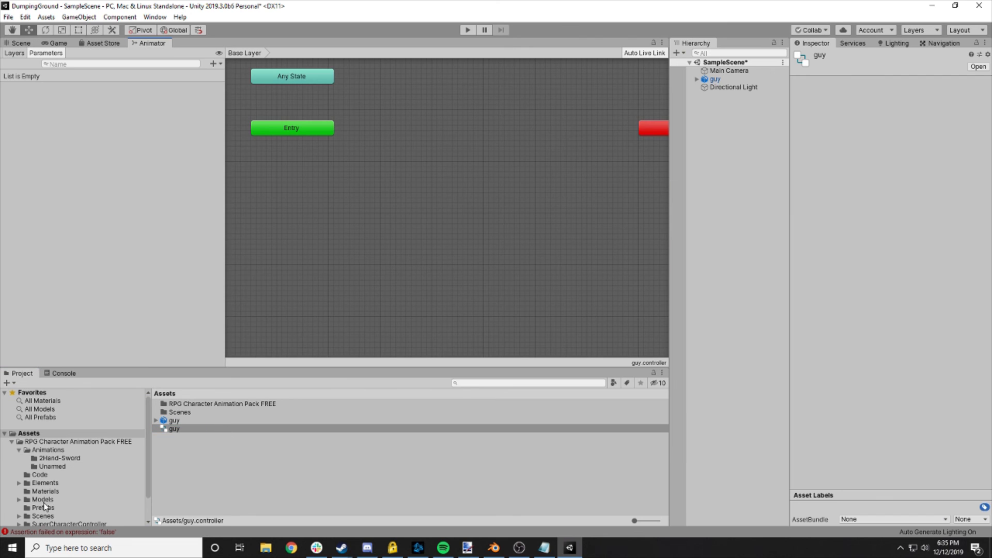
pyautogui.click(47, 466)
pyautogui.click(56, 458)
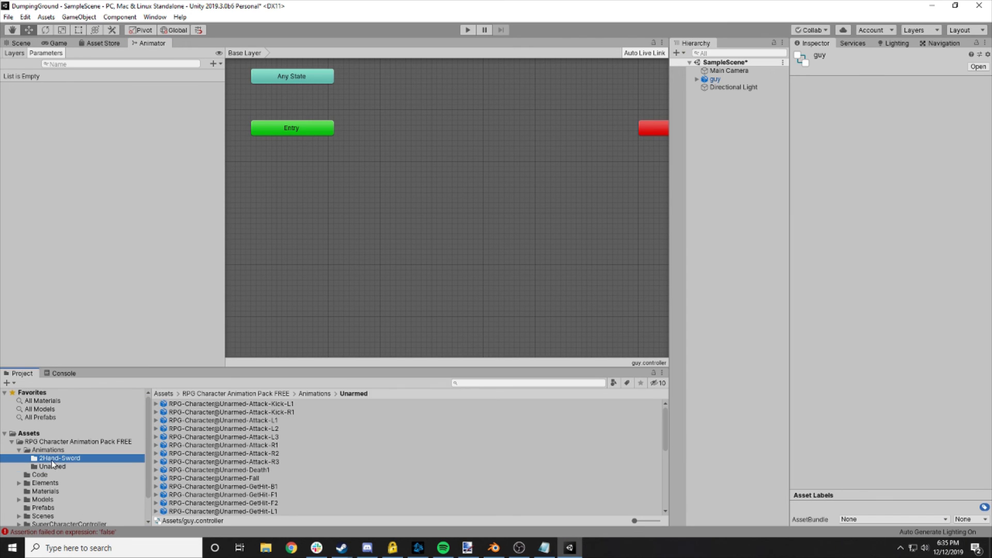
pyautogui.moveTo(195, 432); pyautogui.dragTo(303, 182)
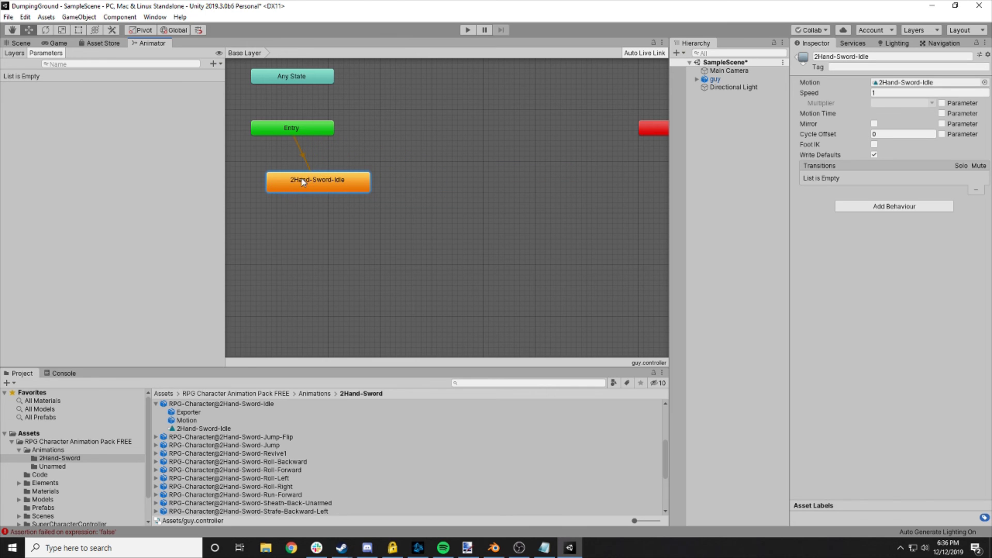
# - Return to the scene and assign the guy controller from the root Assets folder to the guy model
pyautogui.click(22, 44)
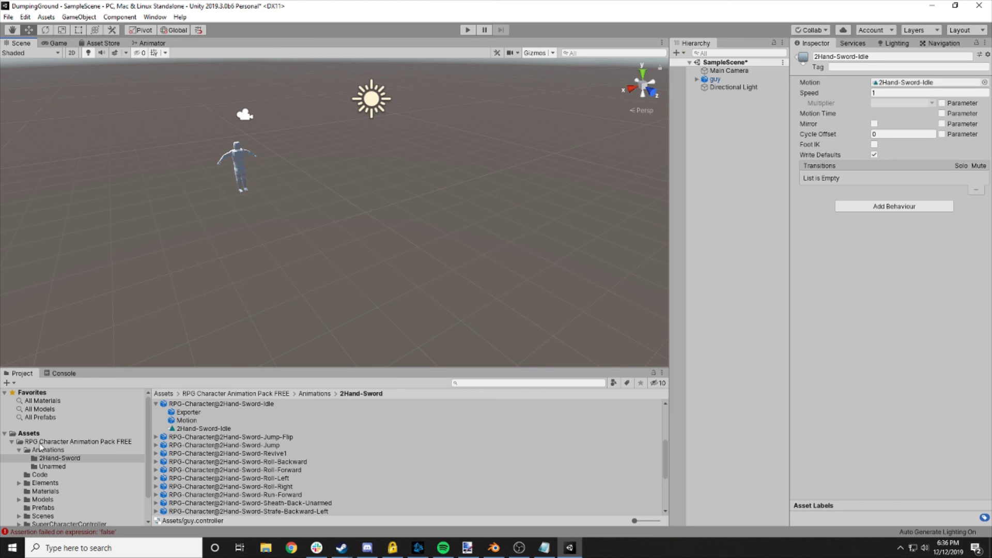
pyautogui.click(41, 442)
pyautogui.press('Up')
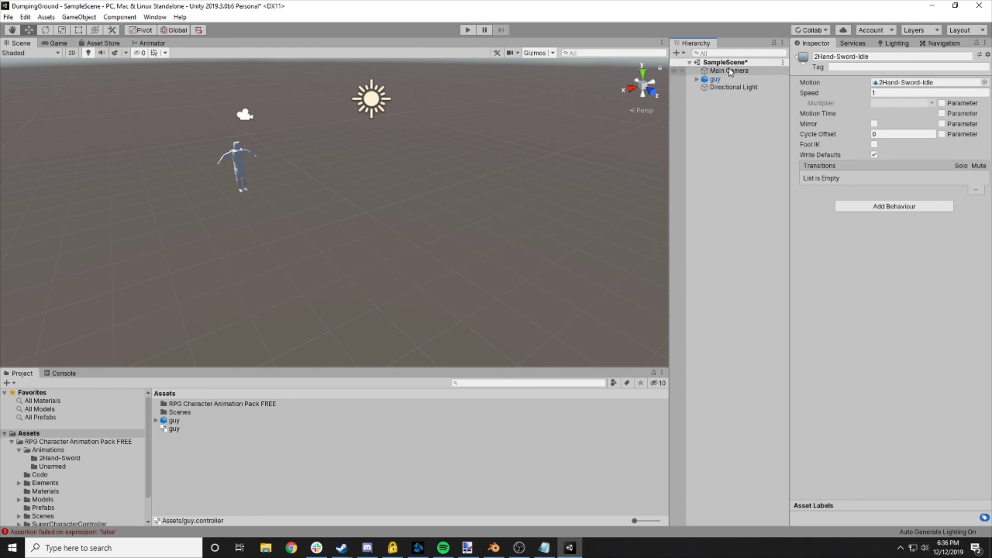
# - Place the Main Camera in front of the guy model at 2.2, 0.01, 1.01, rotated 180° about Y
pyautogui.click(244, 114)
pyautogui.moveTo(320, 195); pyautogui.dragTo(317, 172, button='right')
pyautogui.moveTo(315, 187); pyautogui.dragTo(360, 222)
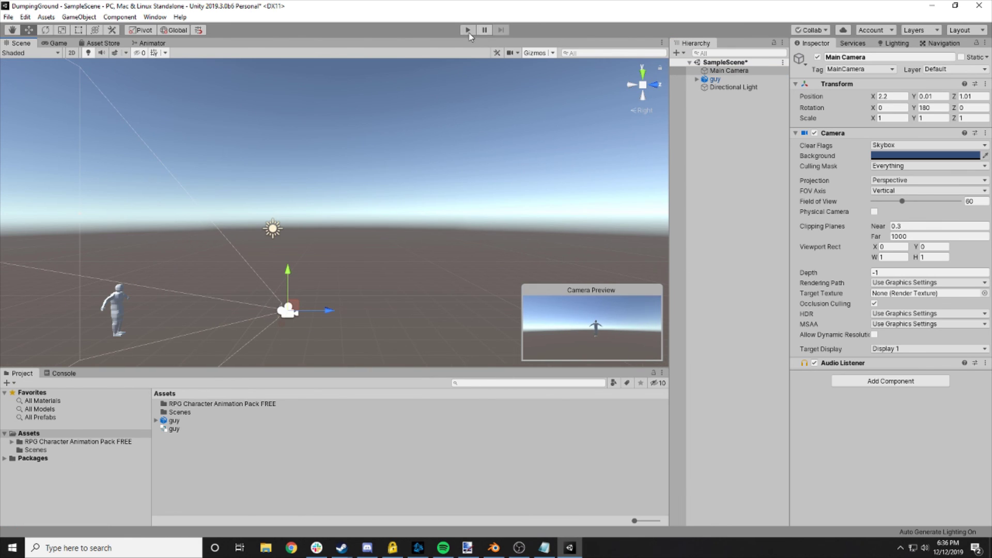
# - Run the scene, examine the guy model's sword idle animation up close in the Scene view, and stop play mode
pyautogui.click(468, 30)
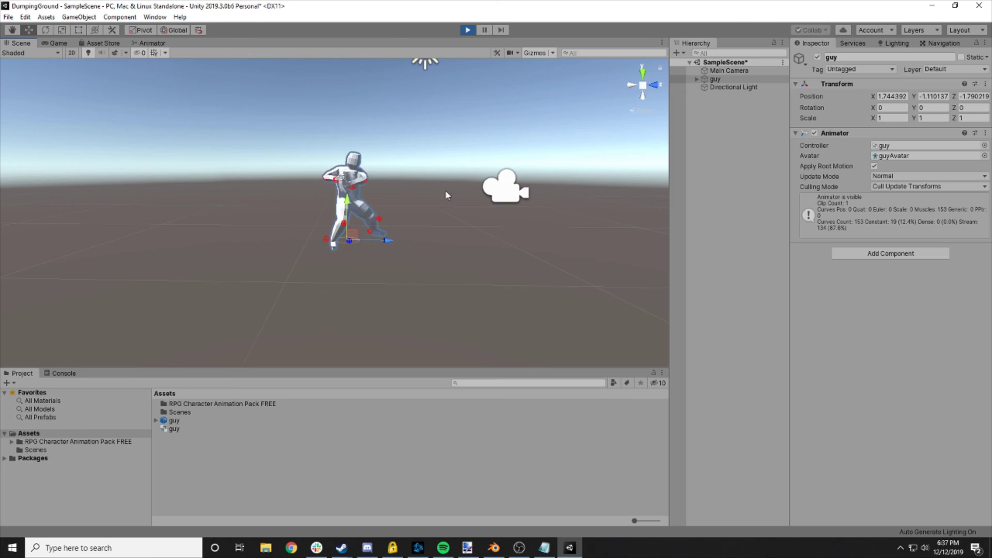
pyautogui.keyDown('alt'); pyautogui.moveTo(643, 86); pyautogui.dragTo(491, 130); pyautogui.keyUp('alt')
pyautogui.keyDown('alt'); pyautogui.moveTo(332, 196); pyautogui.dragTo(367, 175); pyautogui.keyUp('alt')
pyautogui.scroll(5, 367, 175)
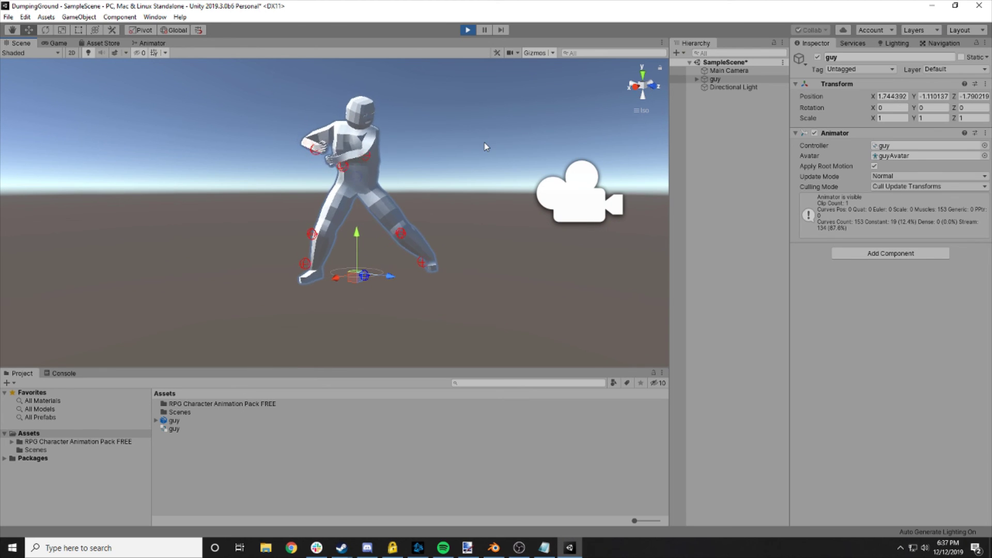
pyautogui.click(470, 30)
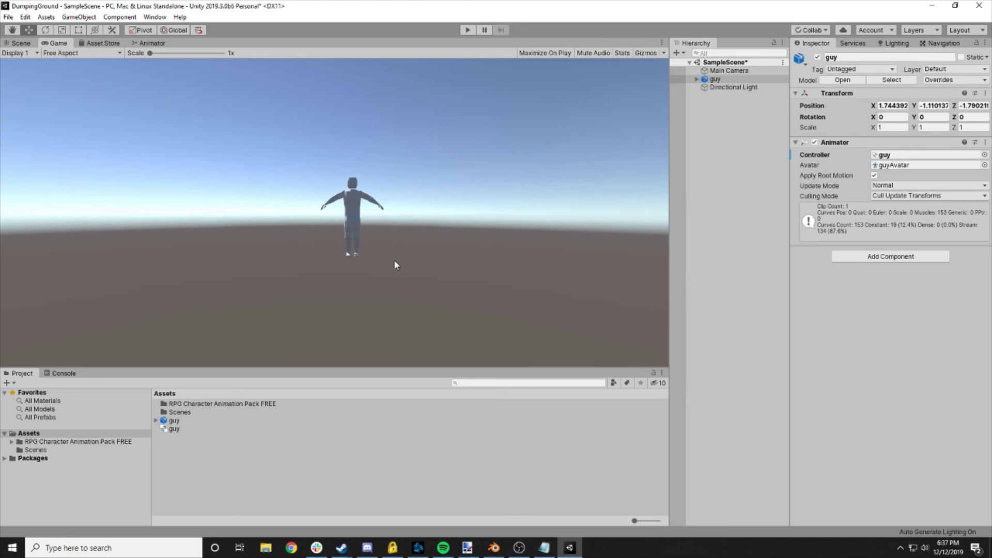